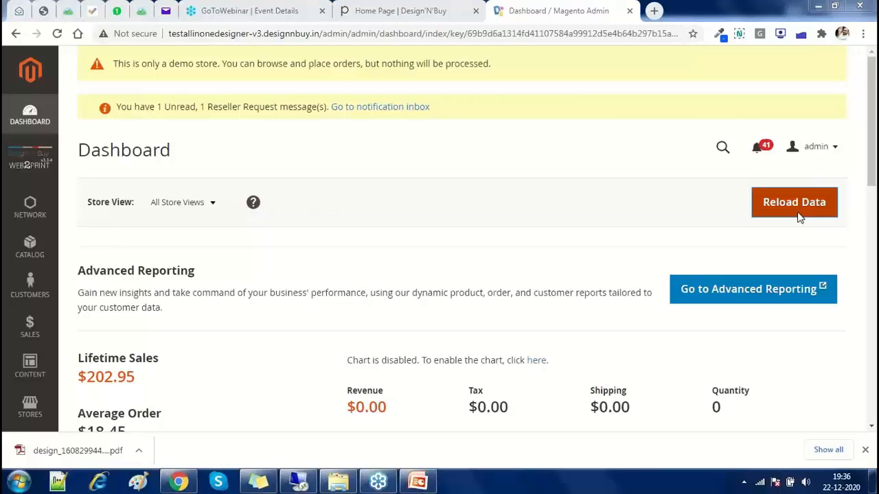
In My Account settings, change the user name from 'admin' to 'Demo_admin'
left_click(833, 150)
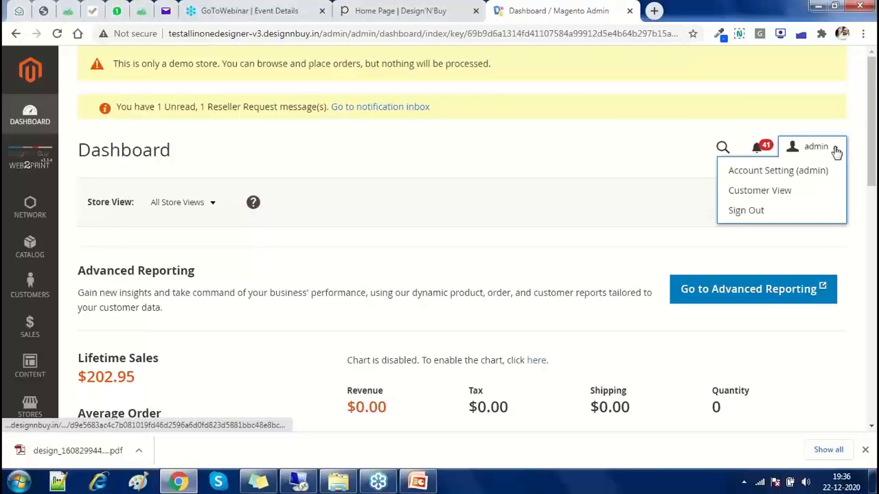
left_click(756, 177)
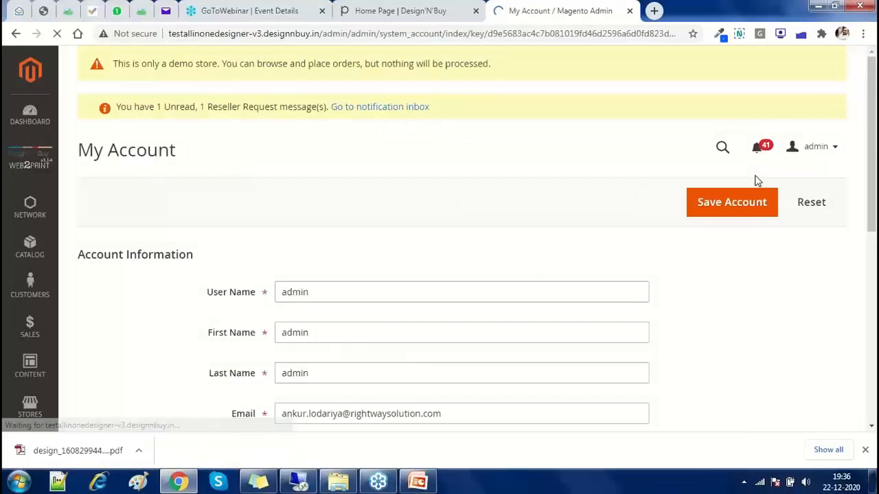
left_click(291, 292)
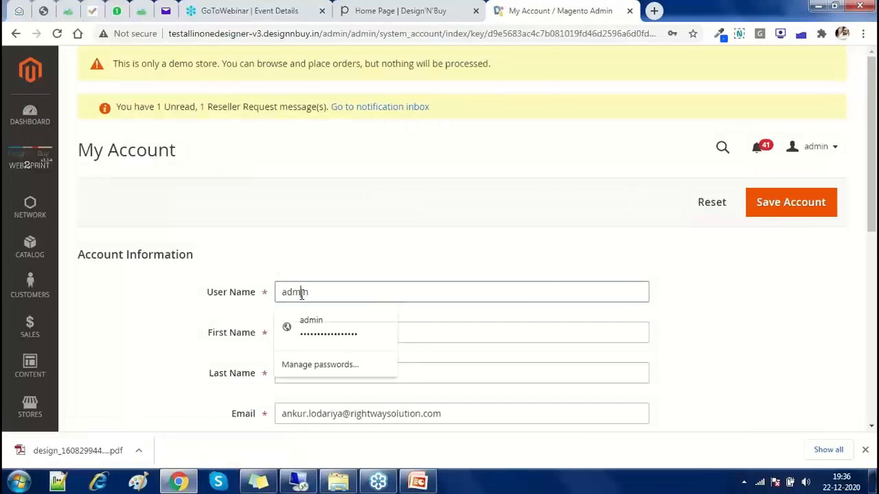
double_click(308, 294)
left_click(331, 297)
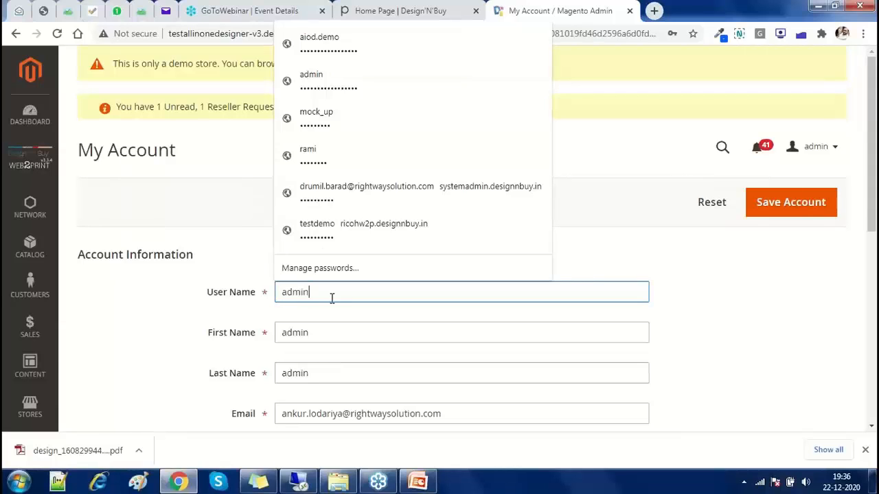
left_click(279, 294)
type("Demo_")
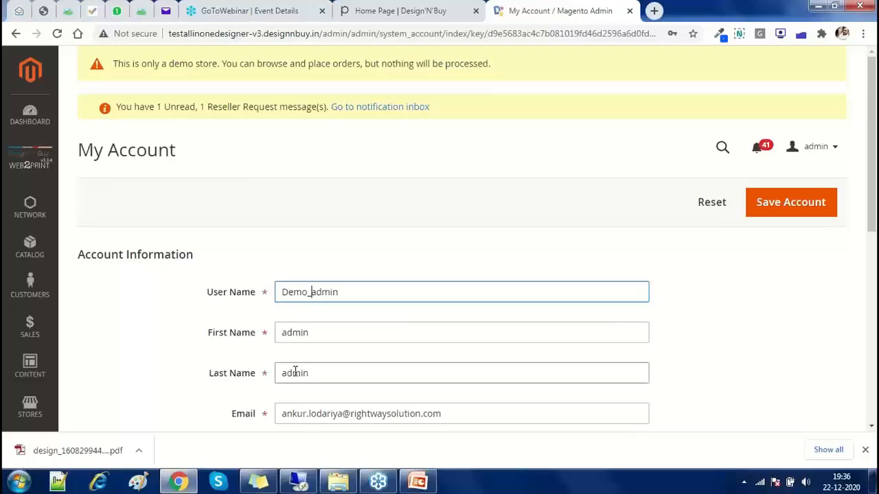
Review the account e-mail field and leave it unchanged
scroll(295, 373, "down", 1)
triple_click(297, 349)
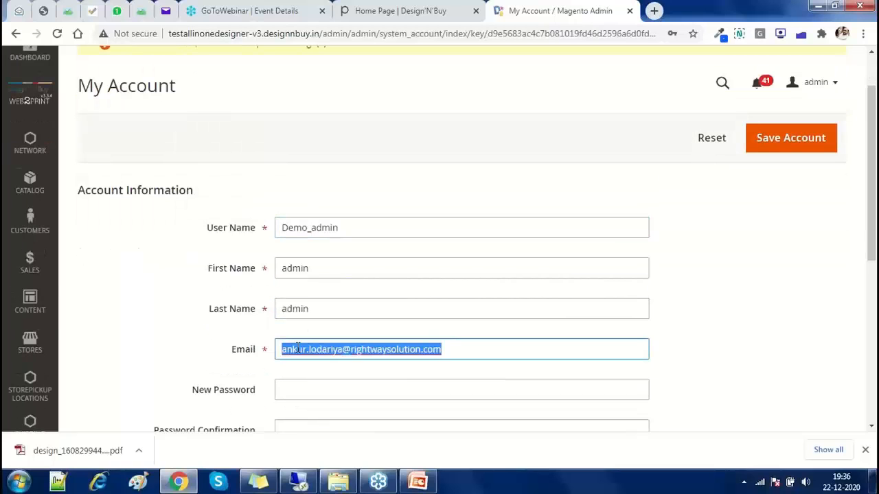
scroll(238, 306, "down", 1)
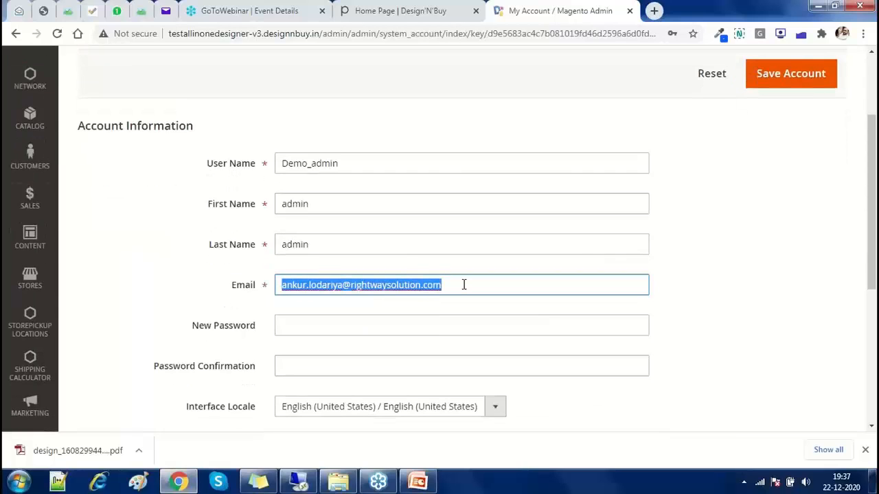
double_click(464, 284)
triple_click(463, 284)
scroll(467, 294, "down", 2)
left_click(305, 224)
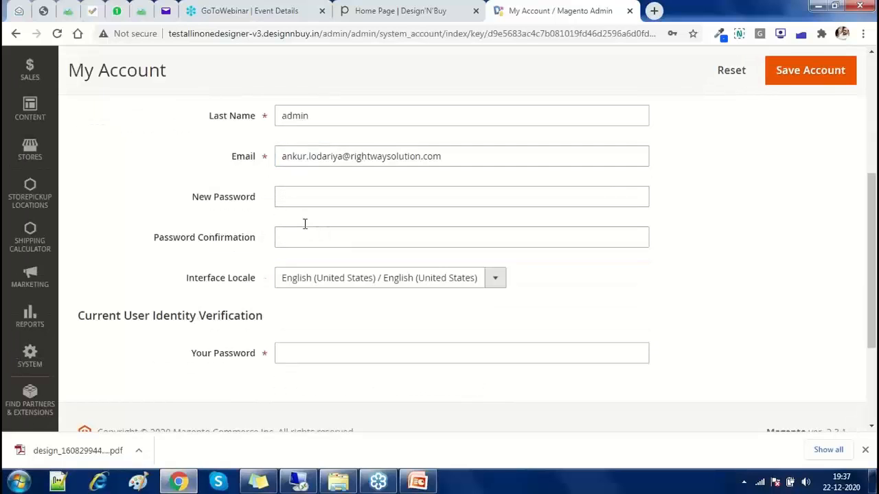
Keep the interface locale set to English (United States)
scroll(288, 261, "down", 1)
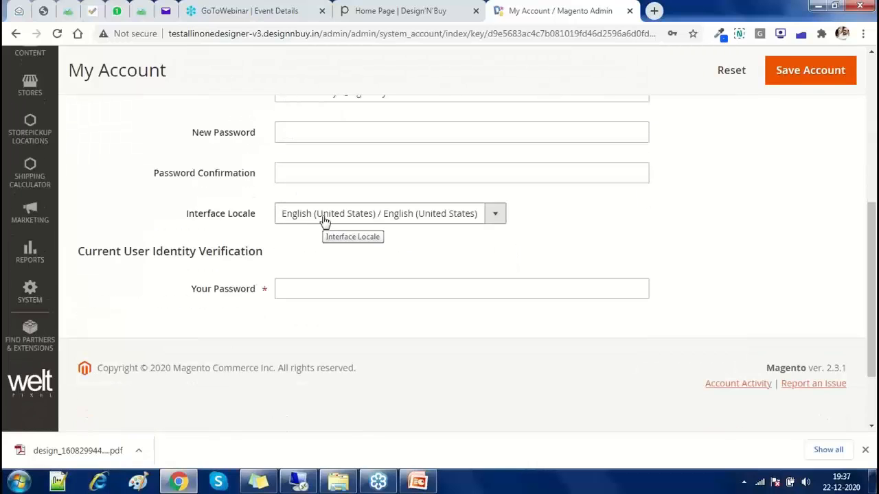
left_click(325, 222)
left_click(324, 219)
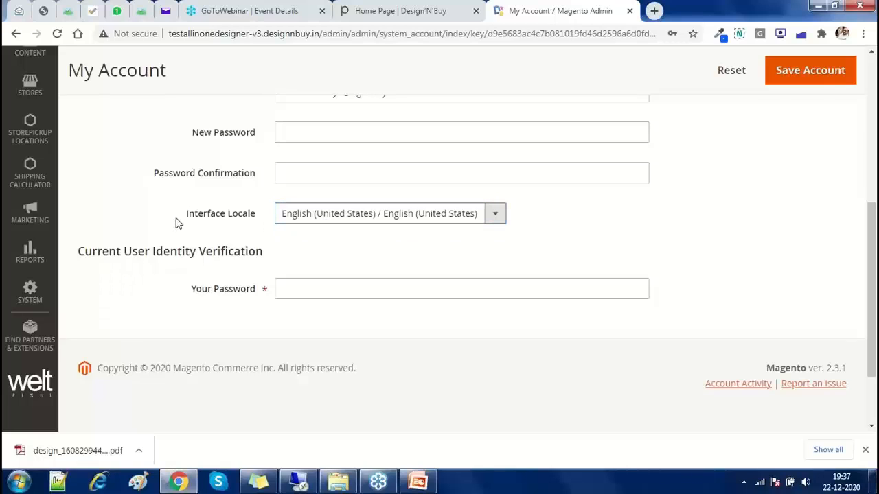
left_click(318, 220)
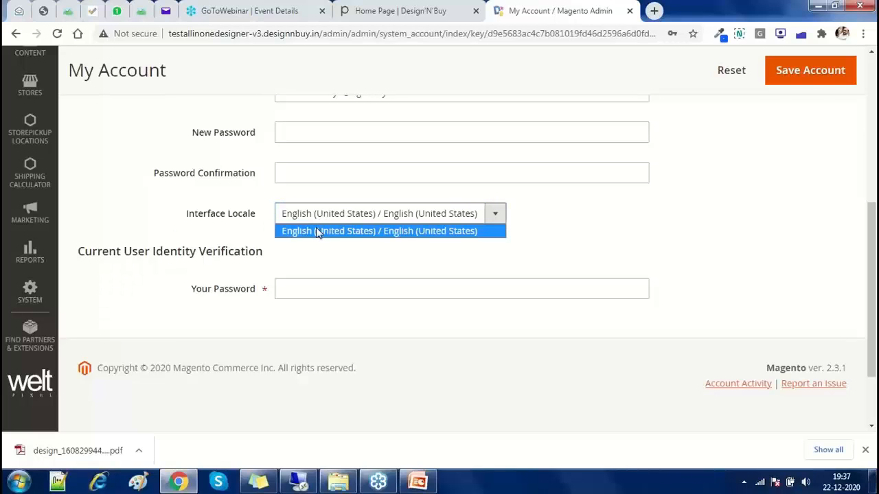
left_click(318, 232)
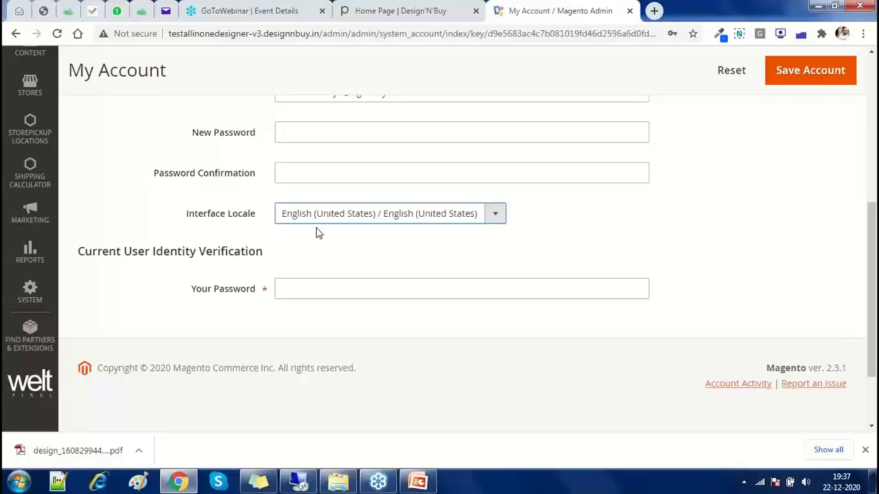
Focus the Your Password field, dismiss the saved-password suggestions and review the form
left_click(318, 280)
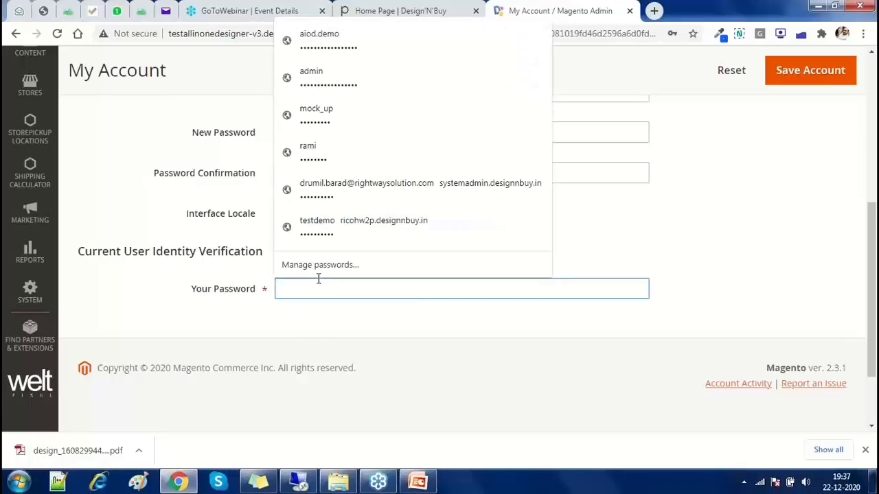
left_click(300, 324)
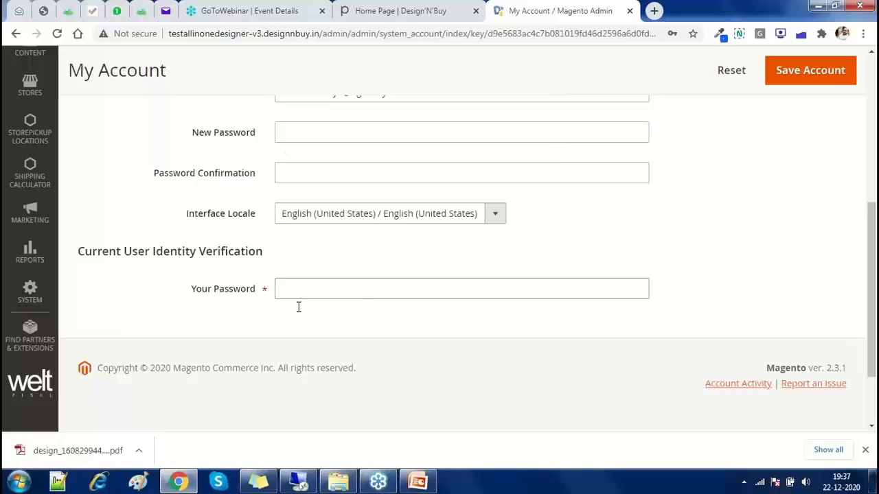
scroll(301, 310, "up", 4)
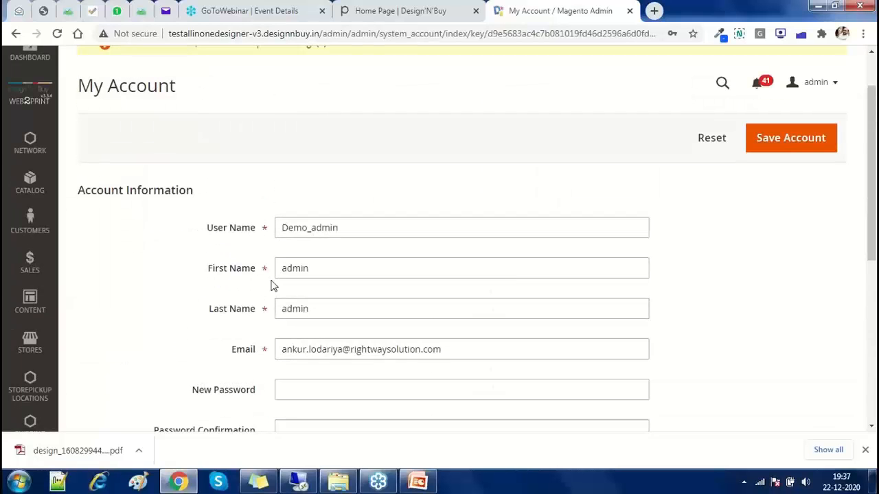
scroll(272, 285, "down", 2)
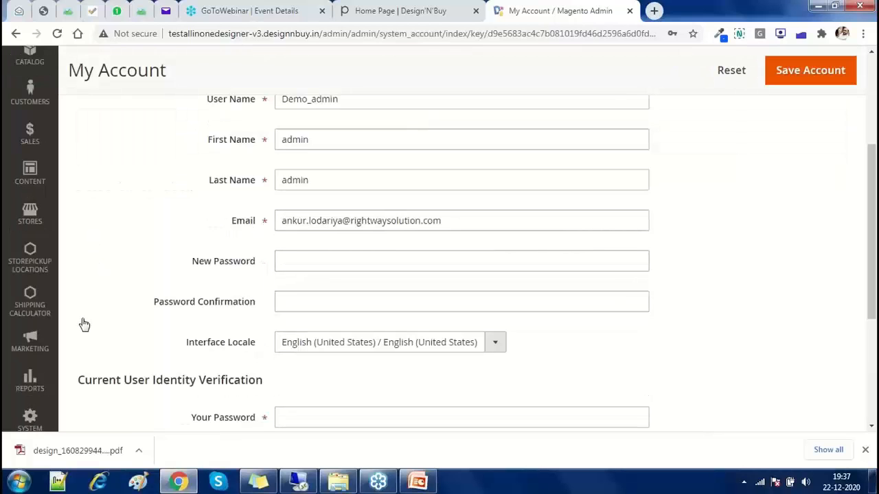
scroll(184, 358, "up", 3)
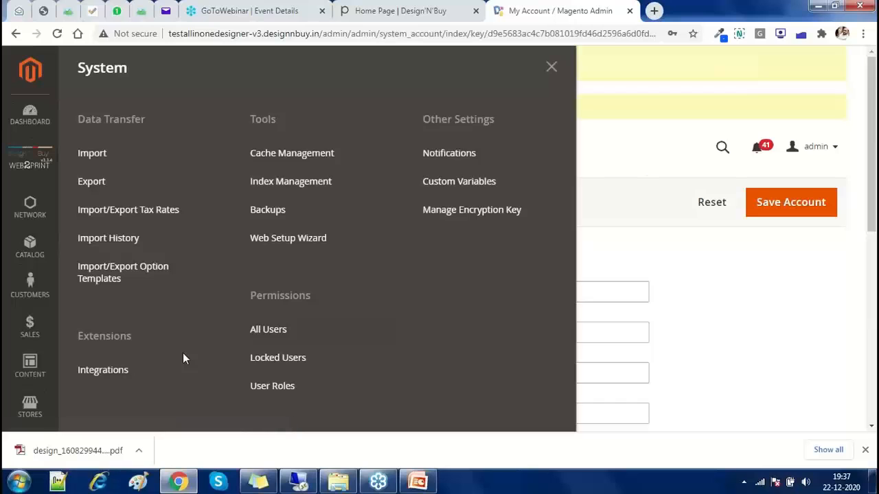
scroll(184, 358, "down", 2)
Open the All Users list and start a new admin user
left_click(290, 266)
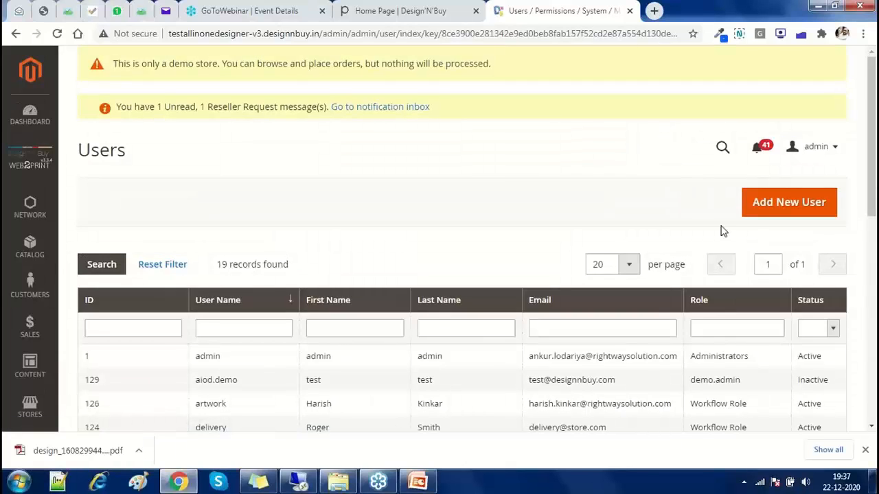
left_click(723, 232)
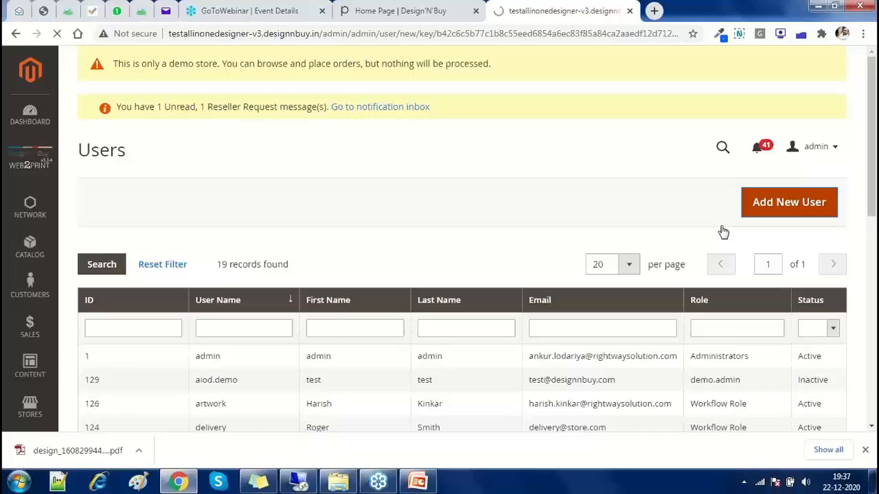
scroll(387, 243, "down", 2)
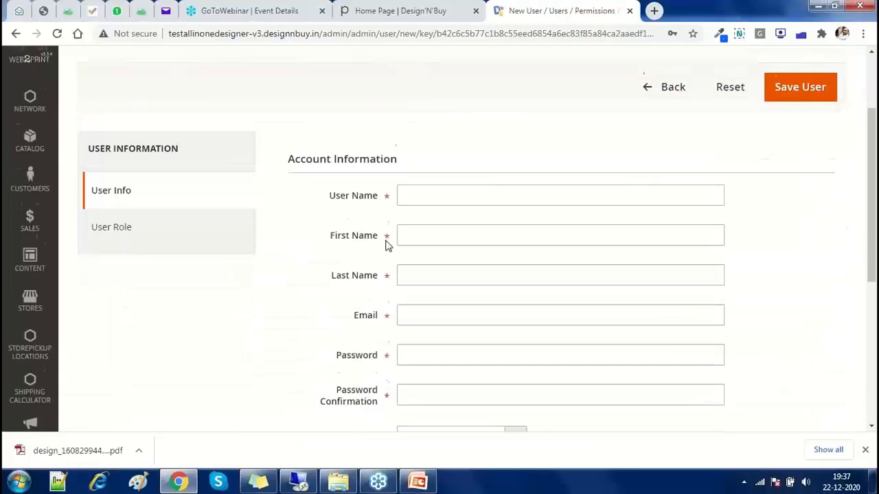
Enter user name 'demouser' plus the new user's first and last name
type("demo")
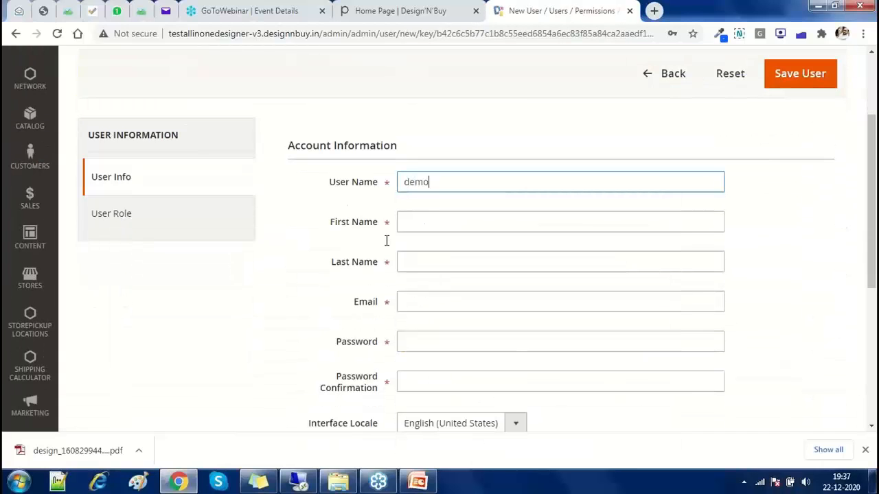
type("user")
key("Tab")
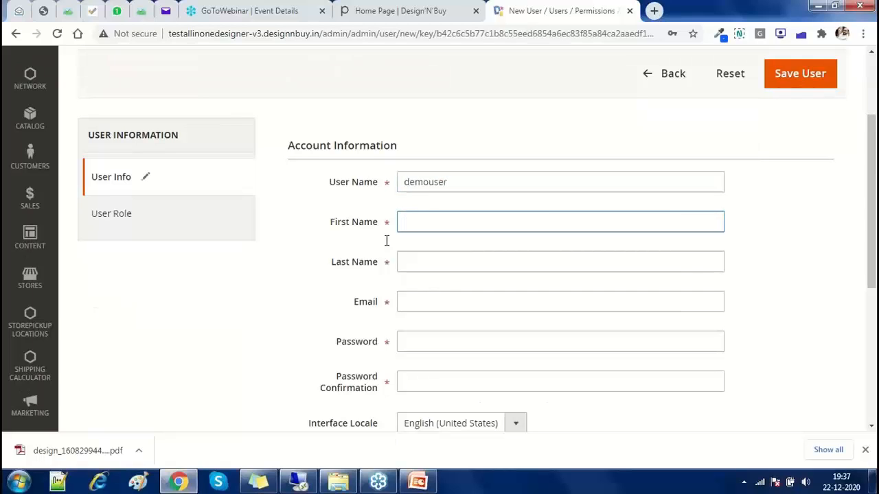
type("Demo")
key("Tab")
type("User")
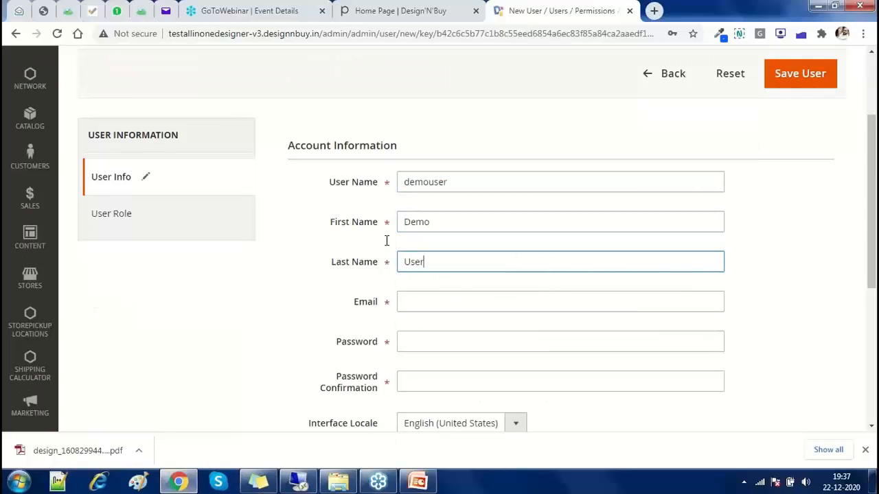
key("Tab")
Enter the user's e-mail address and a matching password and confirmation
type("dem")
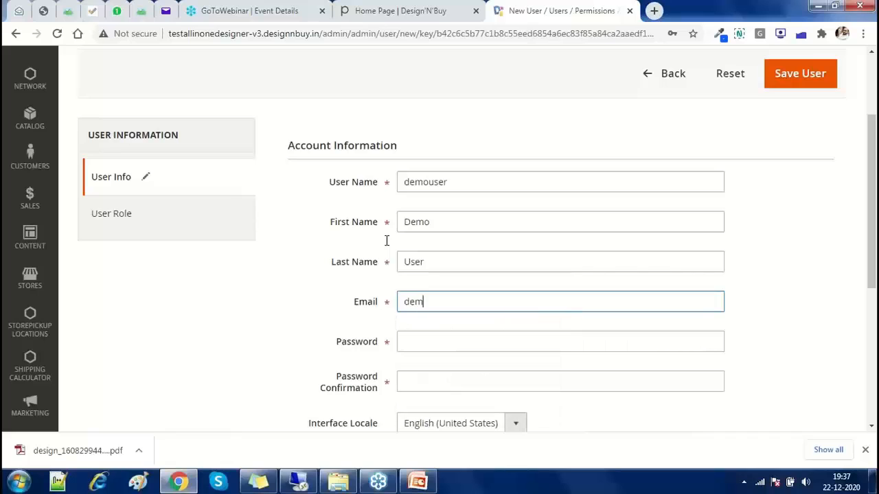
type("osuser@example.com")
key("Tab")
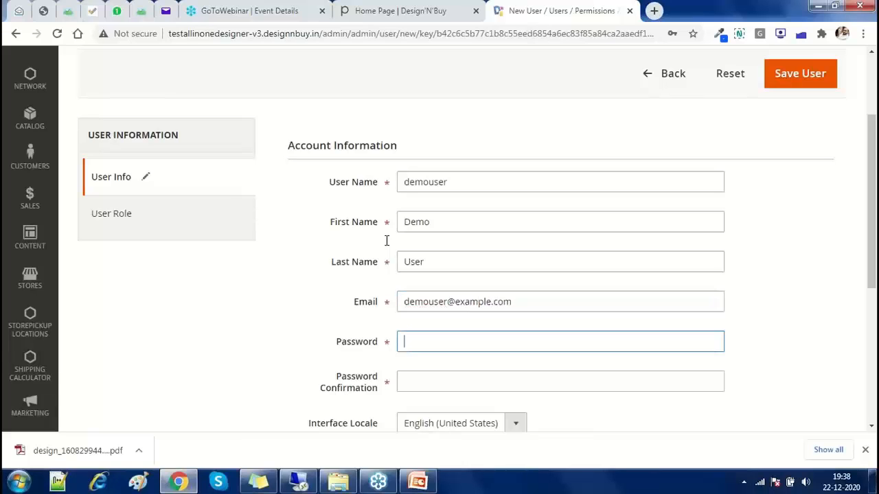
type("•••••••••")
key("Tab")
type("•")
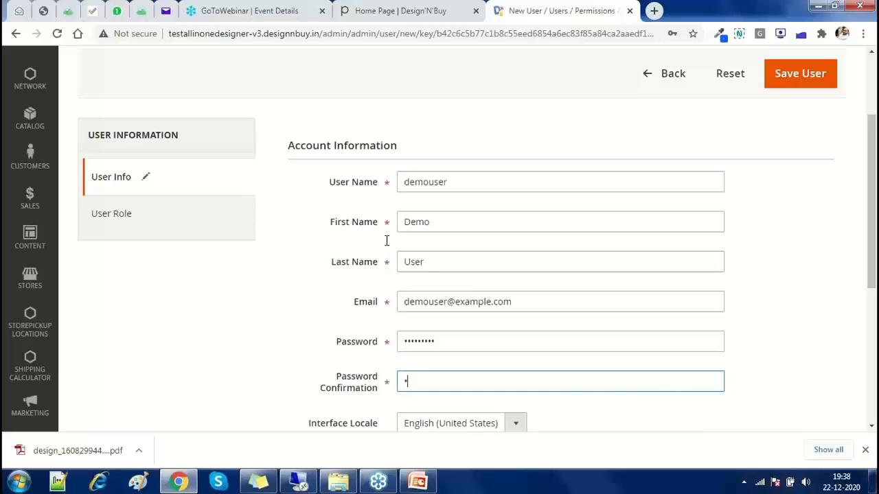
type("••••••••")
key("Tab")
scroll(426, 200, "down", 1)
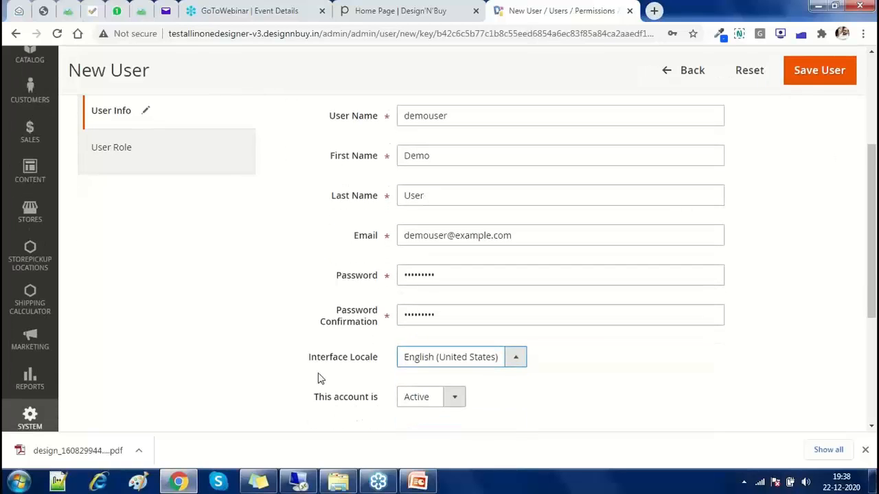
scroll(277, 388, "up", 2)
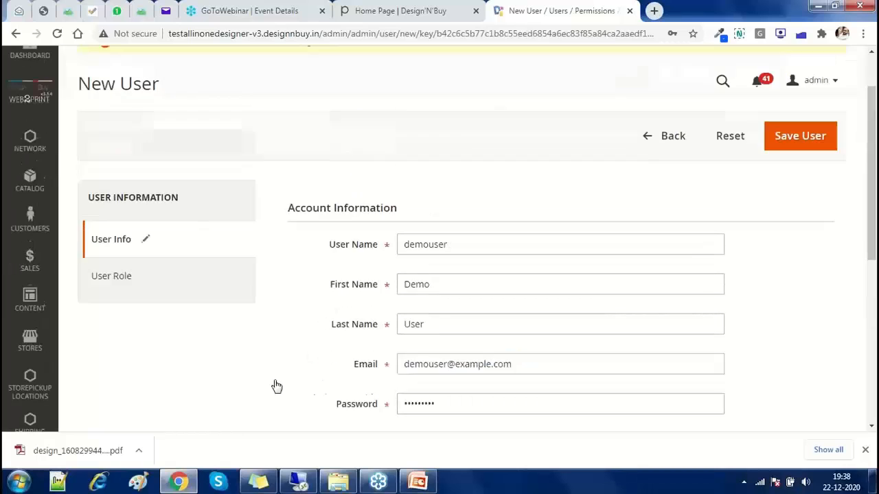
Open User Roles from the System menu in a new tab and start a new role
left_click(140, 279)
scroll(179, 295, "down", 1)
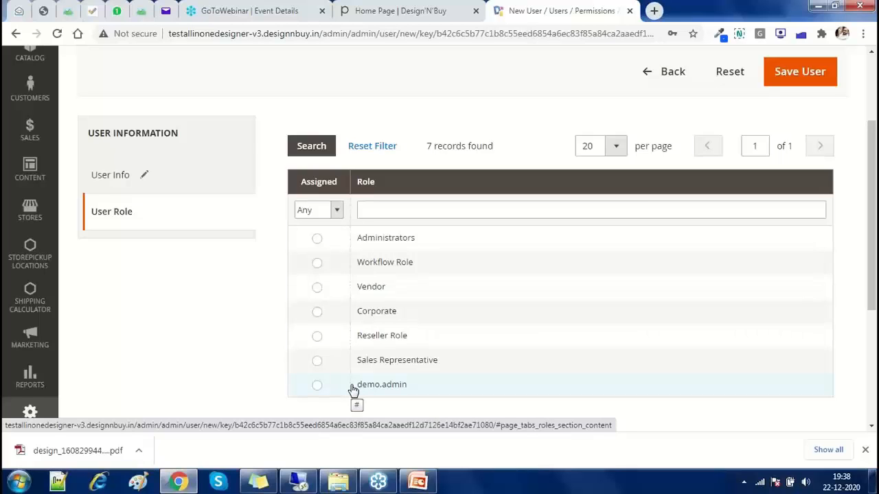
left_click(29, 412)
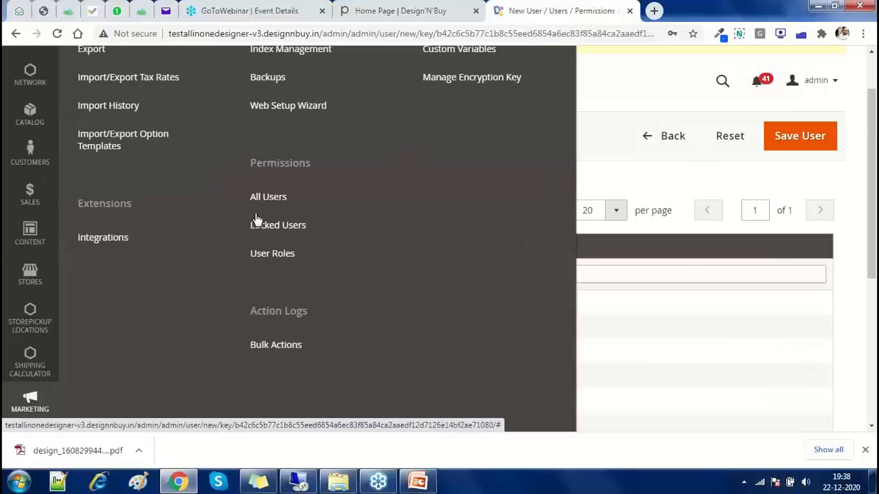
right_click(283, 253)
left_click(300, 256)
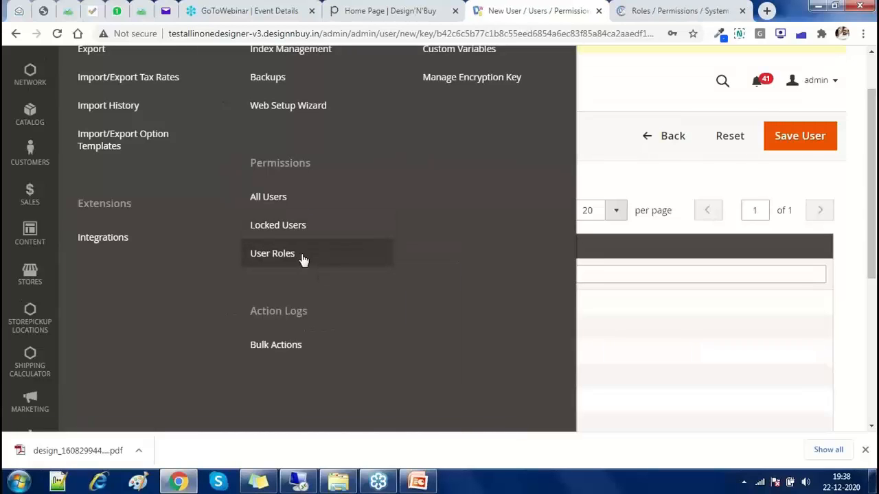
key("ctrl+Tab")
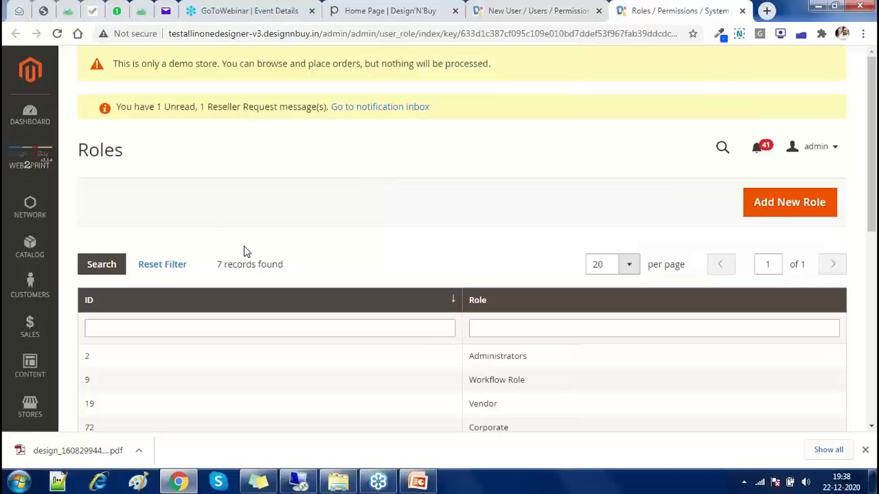
scroll(245, 251, "down", 2)
scroll(271, 292, "up", 2)
left_click(789, 203)
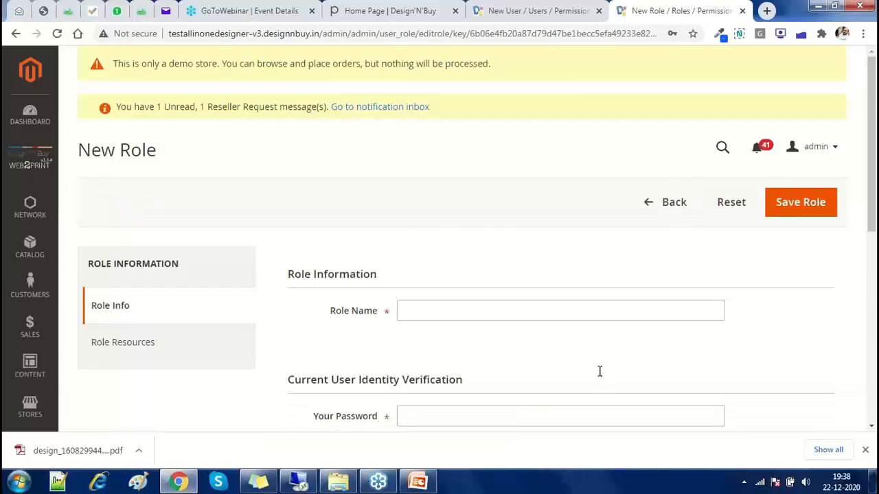
Name the role 'Sales Admin' and enter the current admin password
left_click(576, 311)
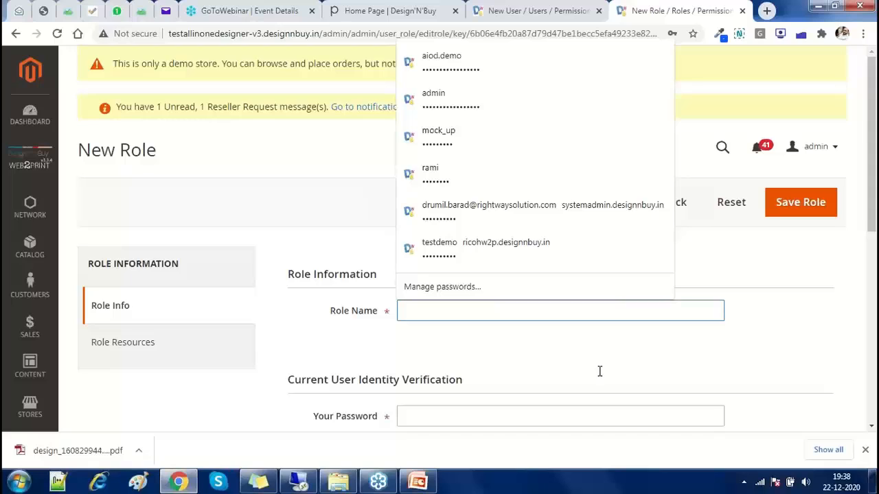
type("Sales A")
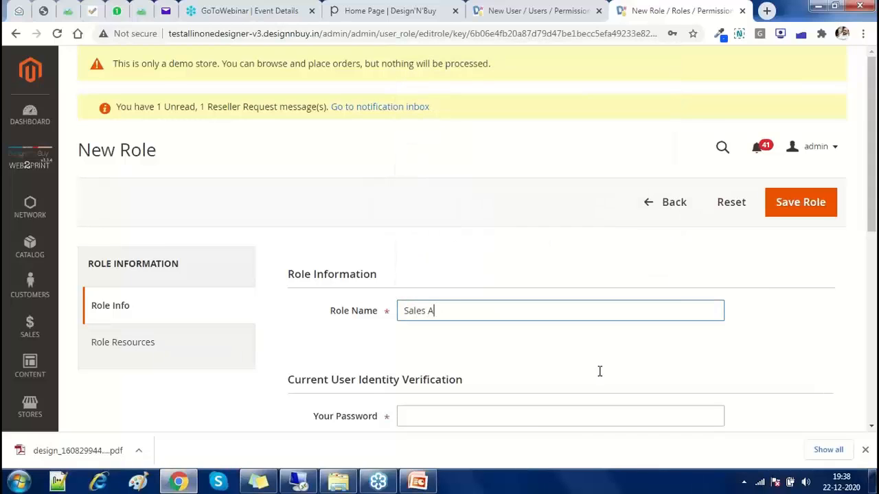
type("dmin")
key("Tab")
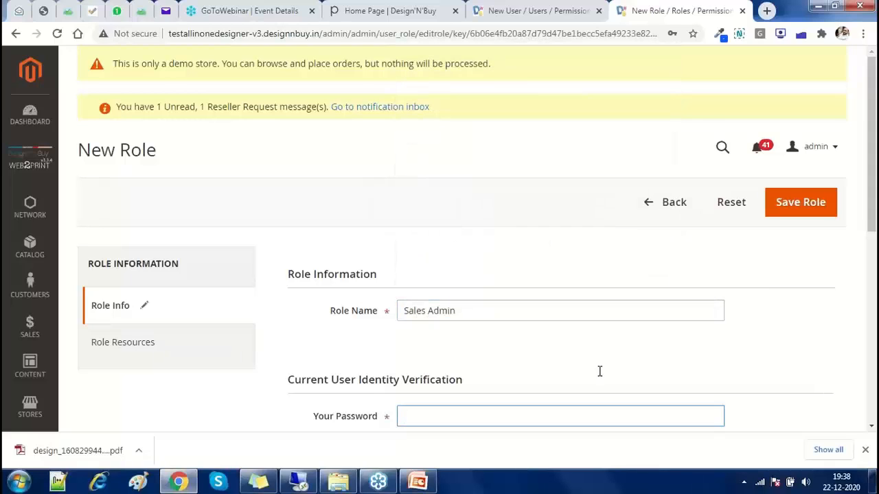
type("••••")
left_click(160, 347)
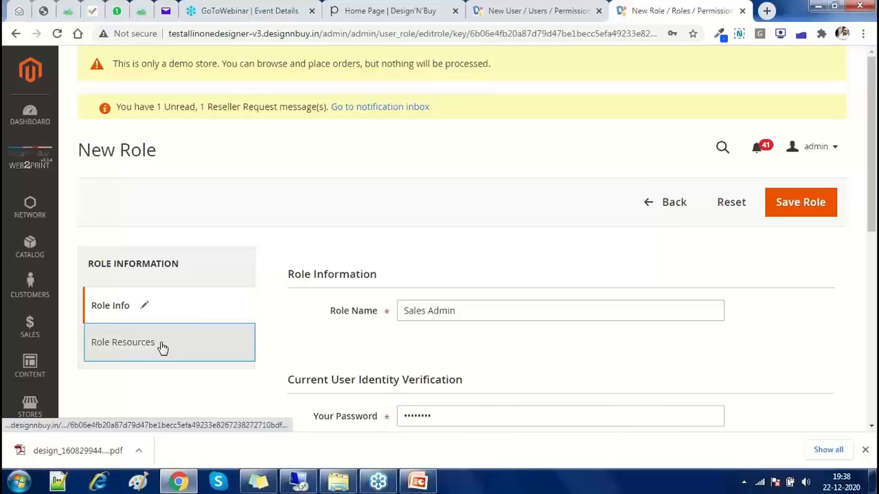
Tick Sales in the Resources tree so all its orders and billing permissions are granted
scroll(160, 347, "down", 3)
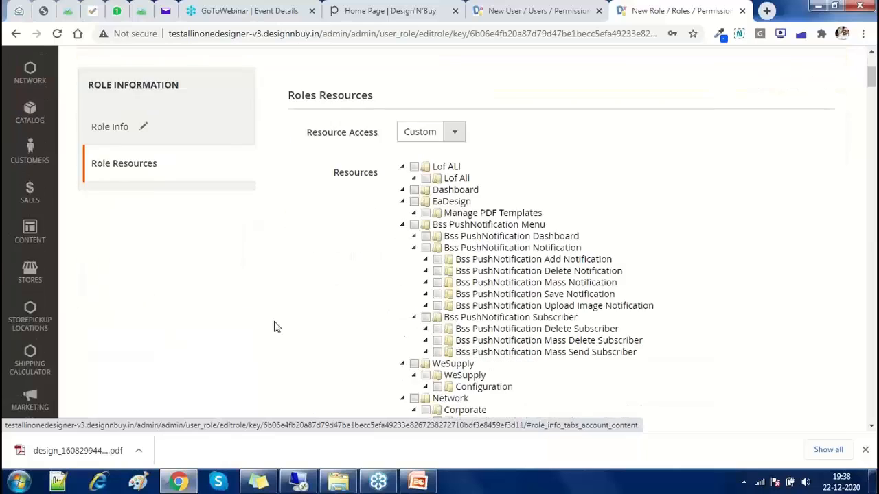
scroll(343, 317, "down", 9)
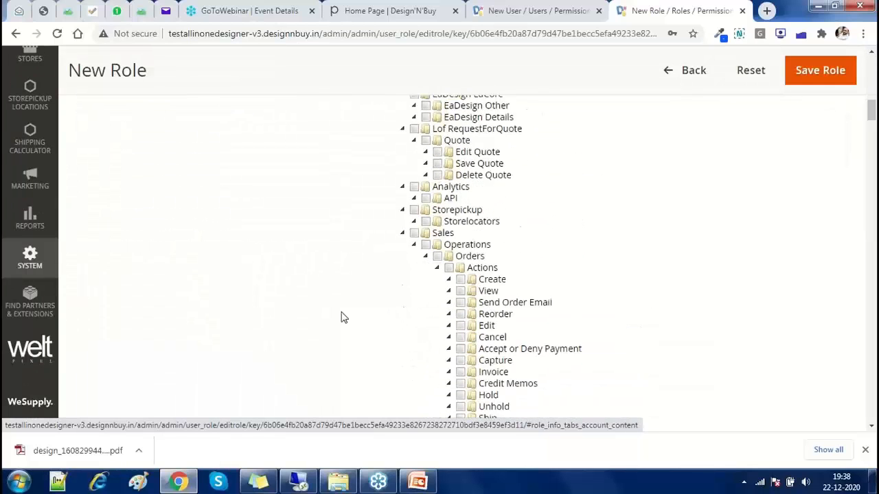
scroll(344, 318, "down", 5)
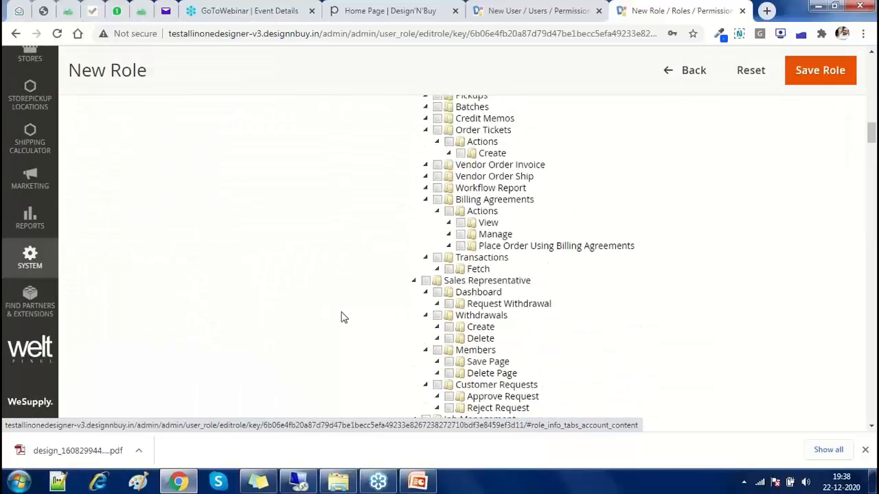
scroll(13, 277, "up", 3)
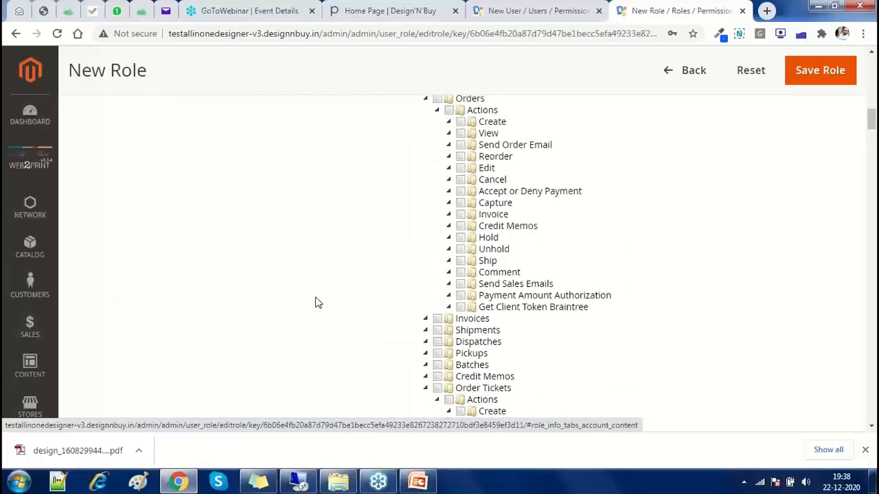
scroll(316, 300, "up", 3)
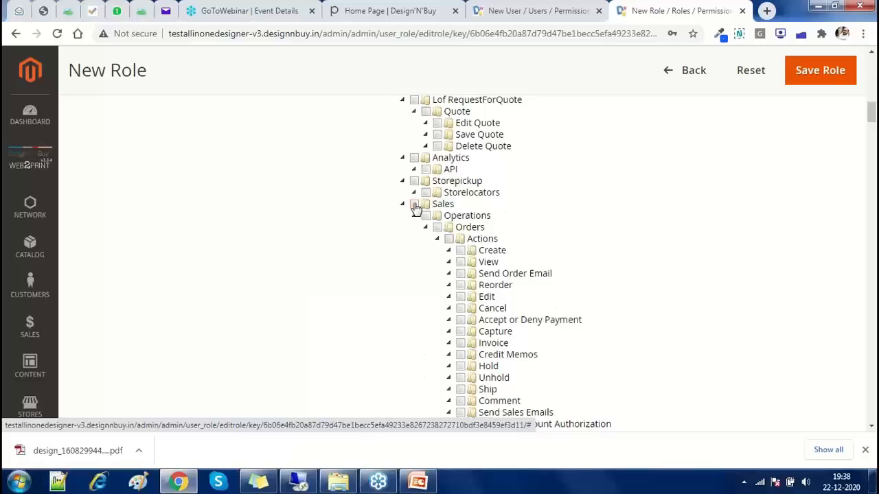
left_click(415, 207)
scroll(453, 241, "down", 2)
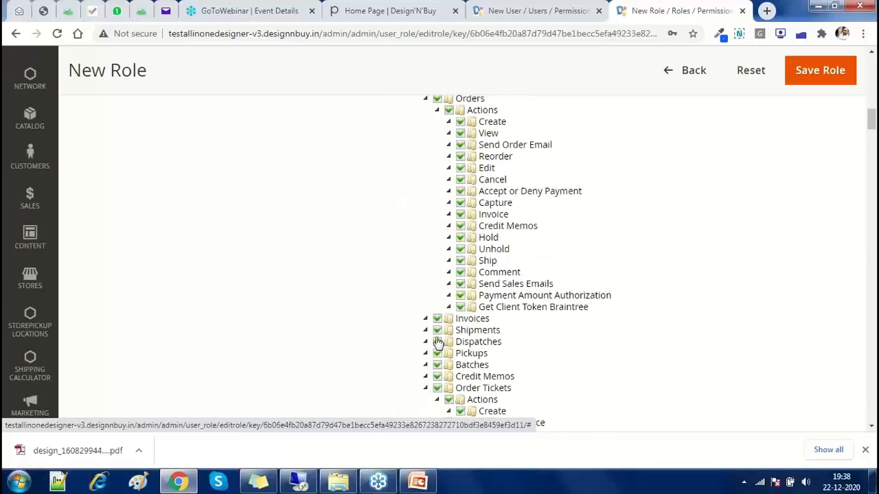
scroll(437, 341, "down", 5)
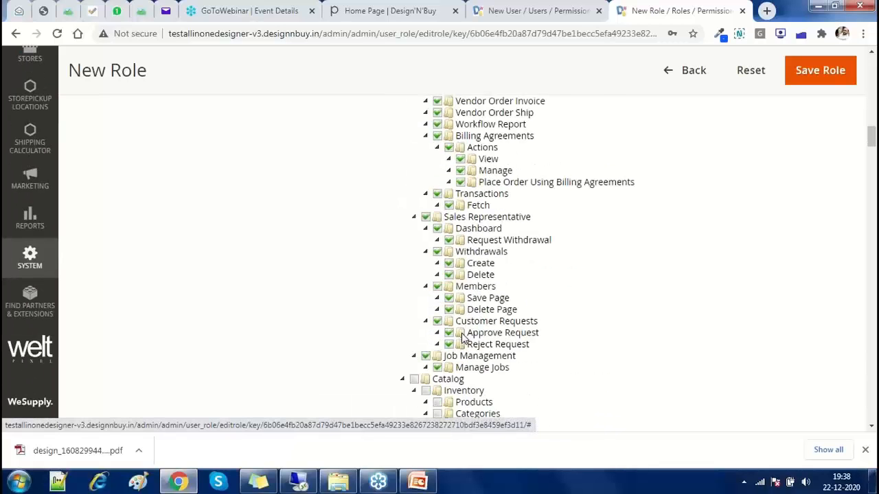
scroll(463, 336, "down", 2)
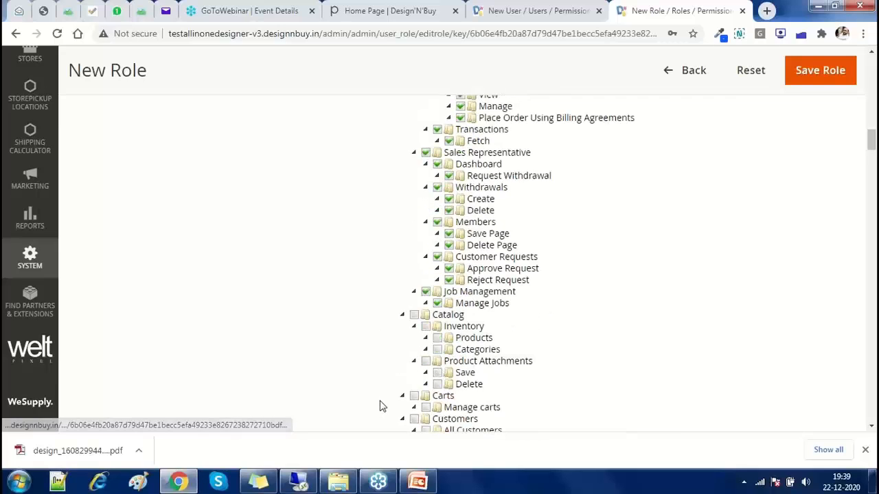
scroll(326, 343, "up", 20)
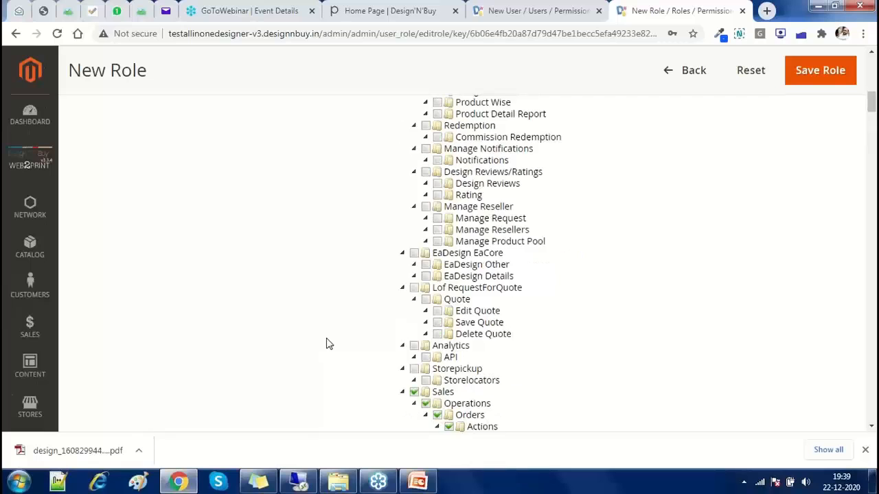
Refill the admin password from saved passwords and save the Sales Admin role
left_click(115, 247)
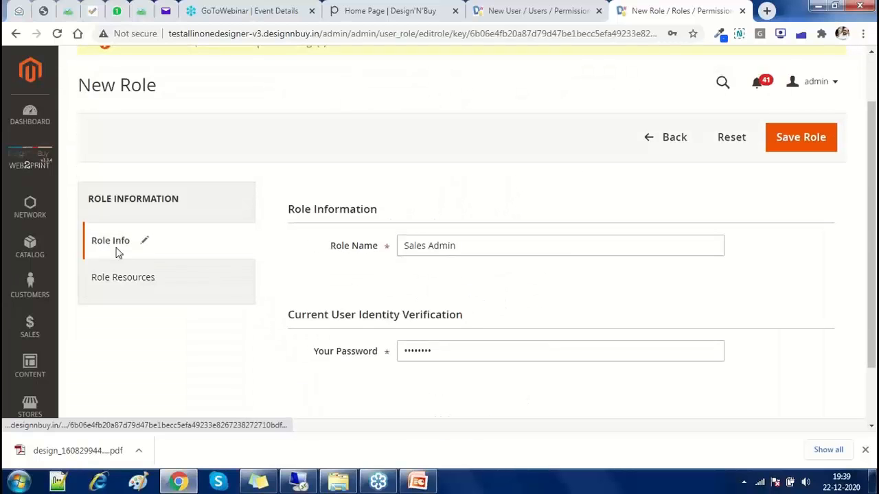
scroll(475, 320, "down", 2)
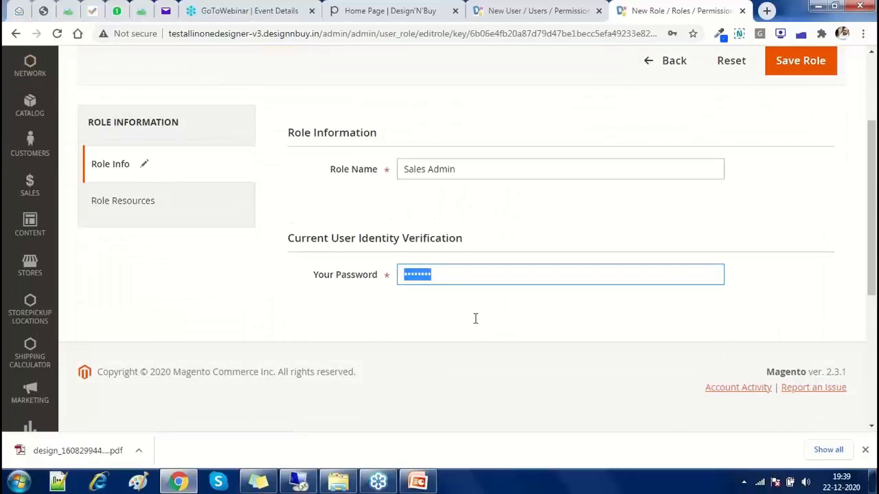
left_click(464, 280)
left_click(443, 69)
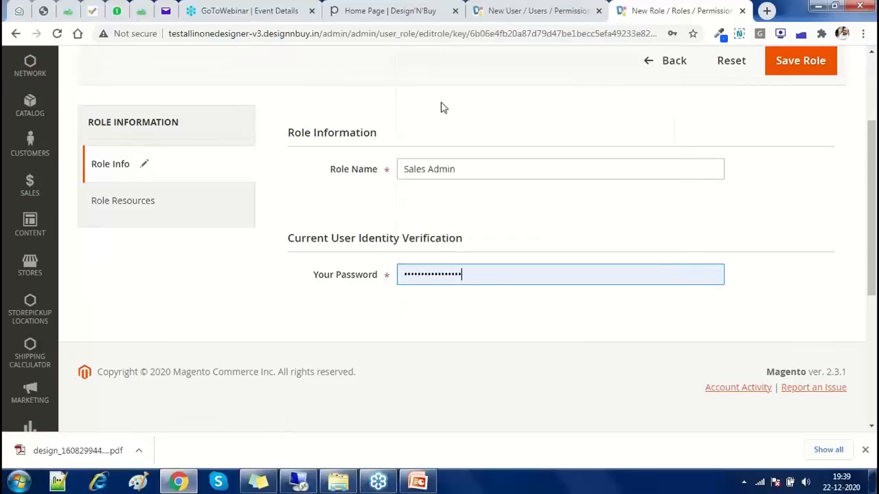
scroll(388, 254, "up", 1)
left_click(811, 137)
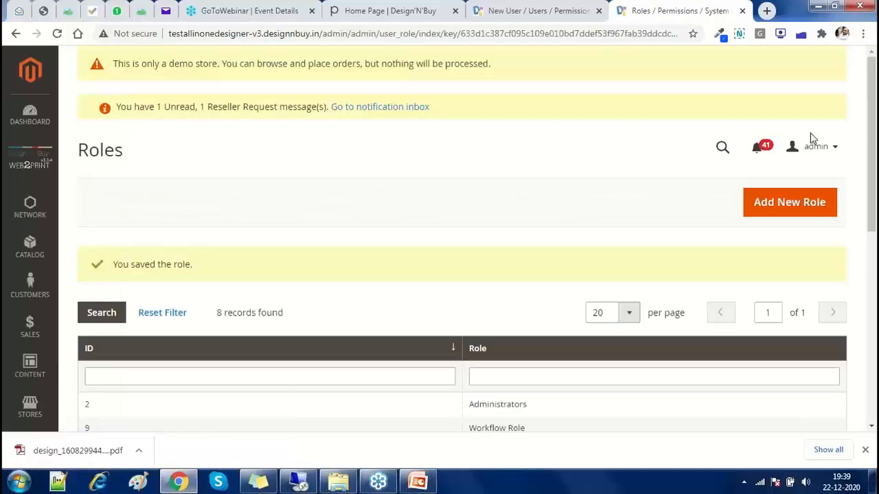
Back on the New User form, reload it and assign the Sales Admin role
left_click(574, 6)
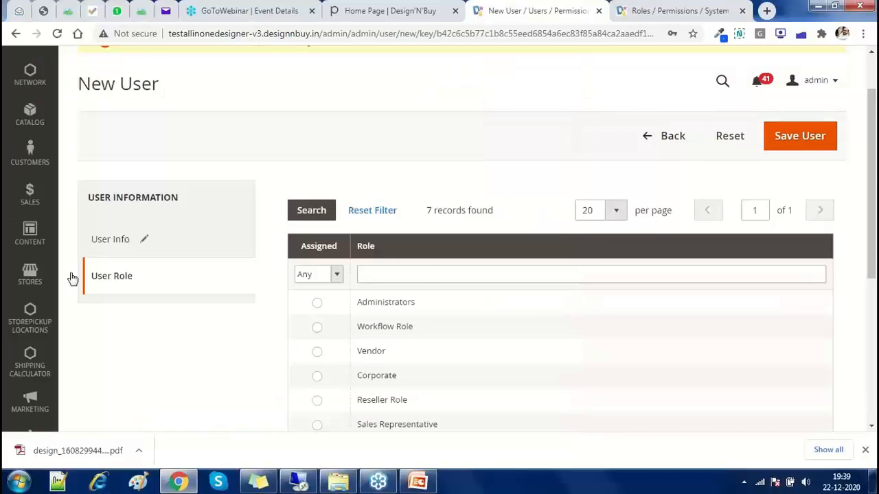
left_click(180, 227)
left_click(58, 37)
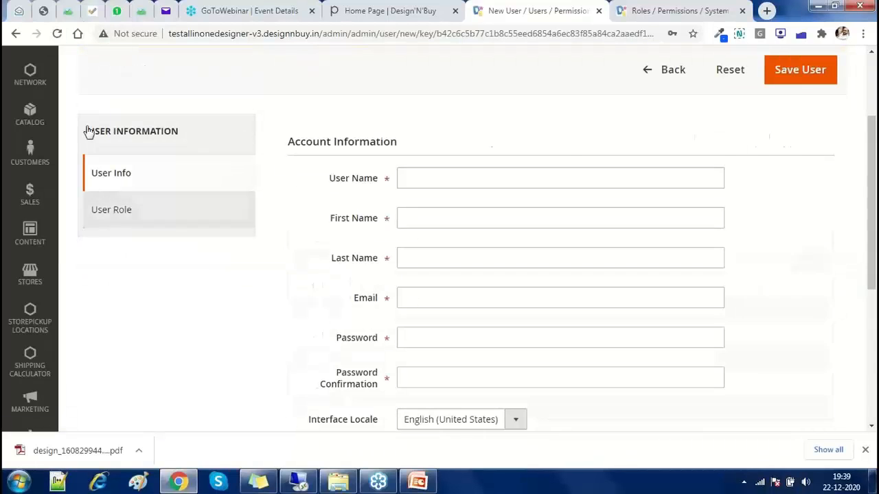
left_click(120, 218)
scroll(122, 222, "down", 1)
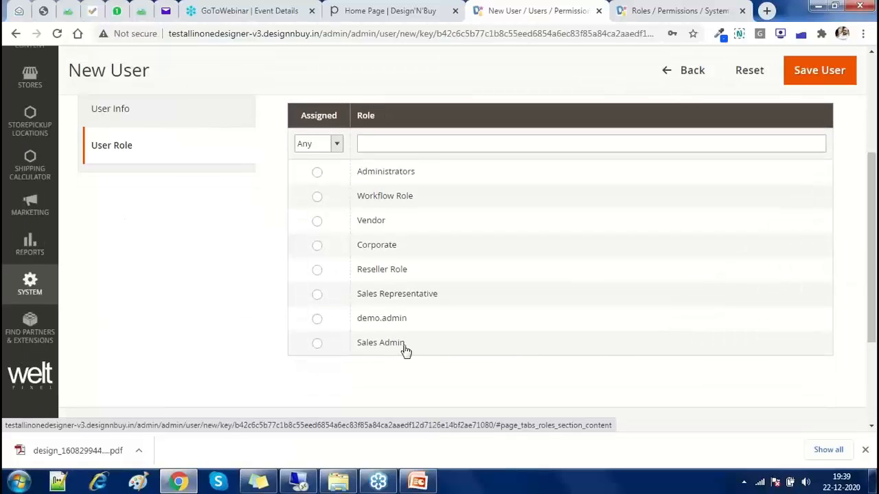
left_click(383, 350)
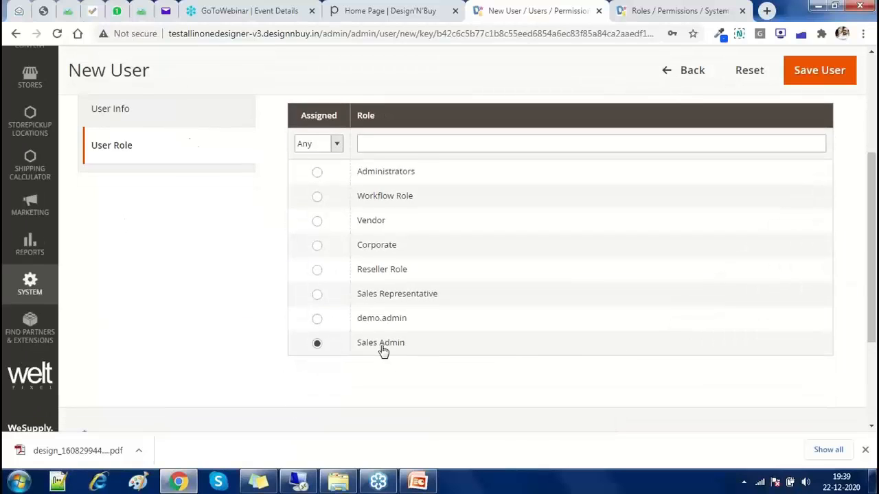
left_click(135, 122)
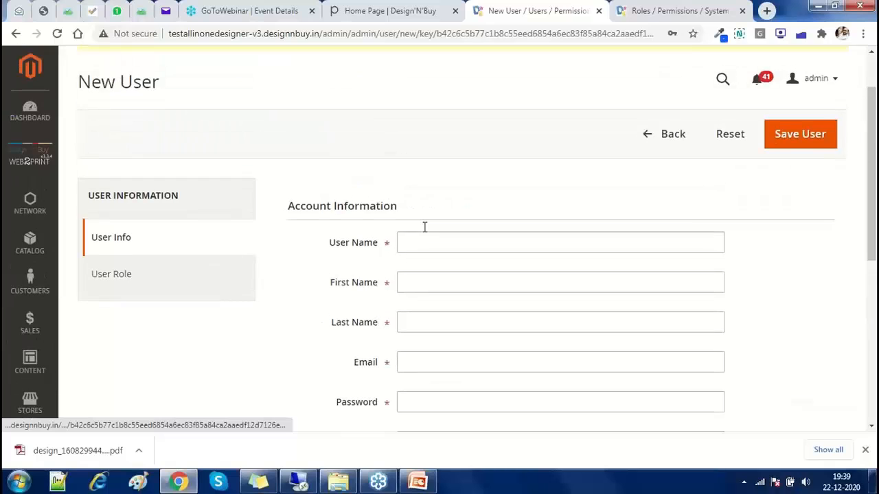
Re-enter user name 'demouser' and the user's first and last name
left_click(422, 231)
type("demouser")
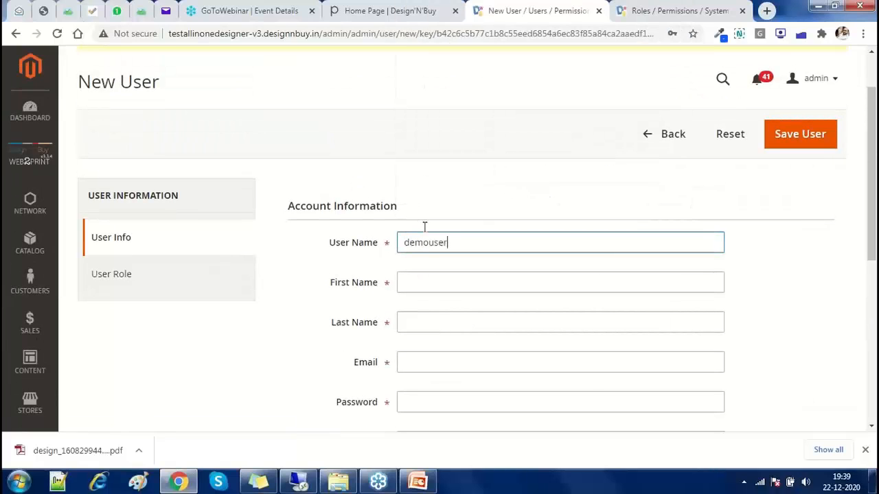
key("Tab")
type("Demo")
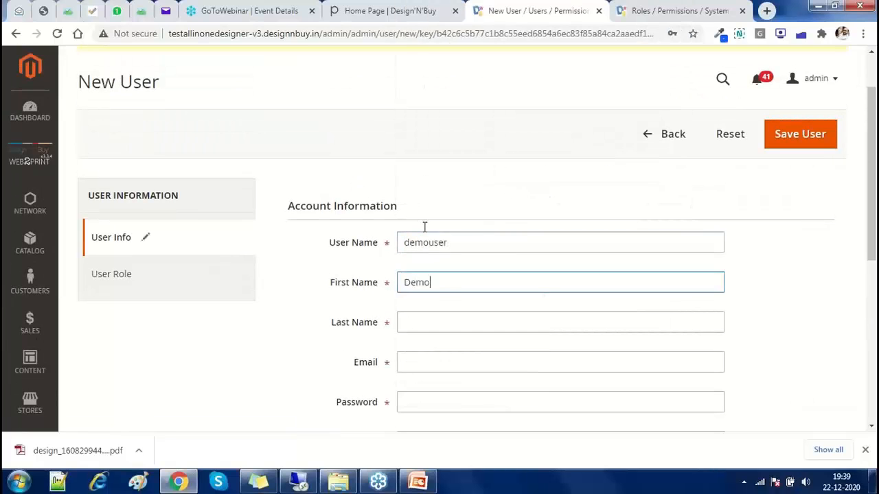
key("Tab")
type("User")
Re-enter the e-mail and both passwords, confirming Sales Admin is still assigned
key("Tab")
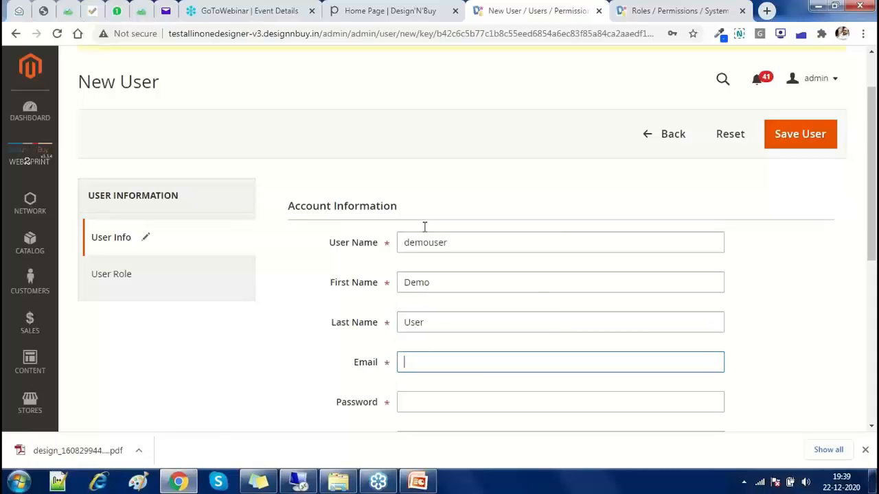
type("demo@")
key("BackSpace")
type("xample.com")
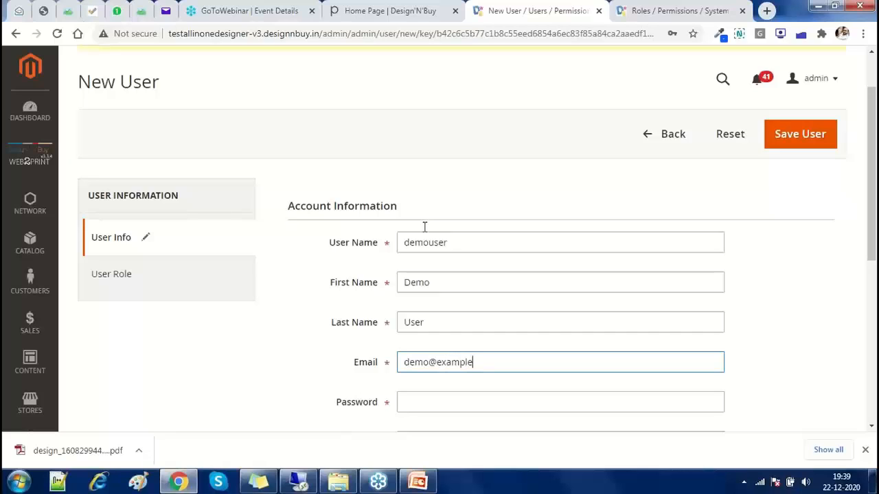
key("Tab")
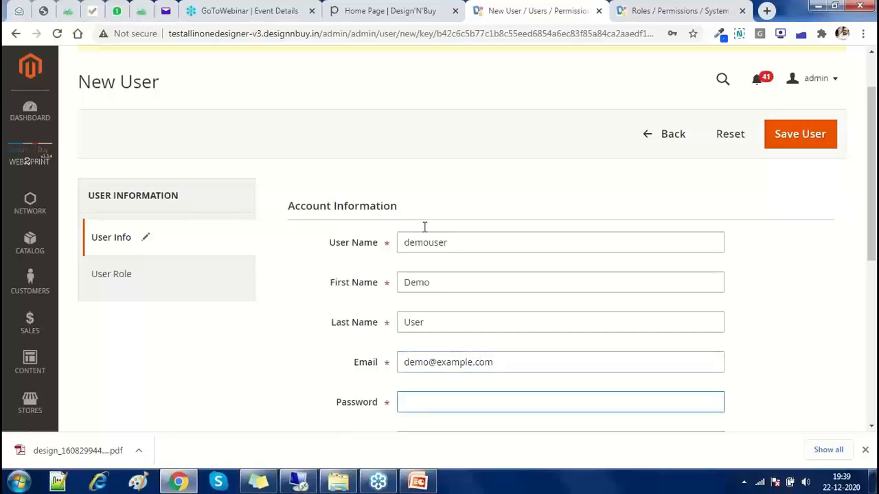
type("*********")
key("Tab")
type("*****")
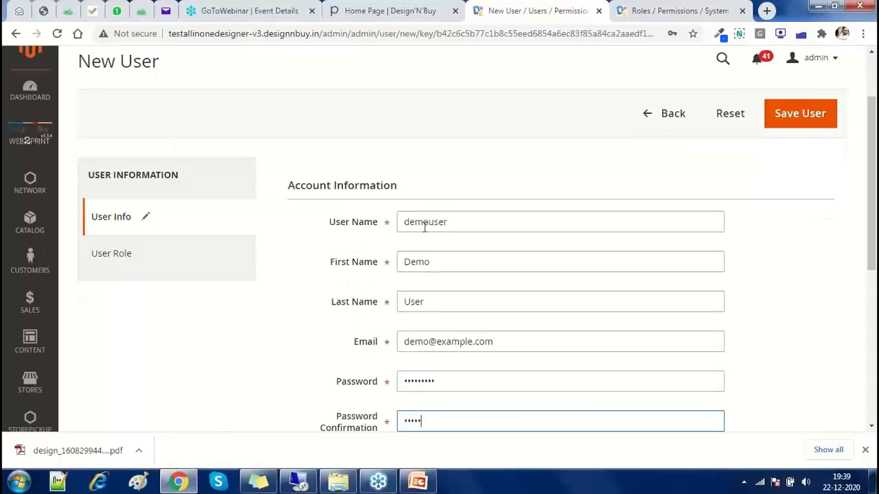
type("***")
scroll(410, 358, "down", 2)
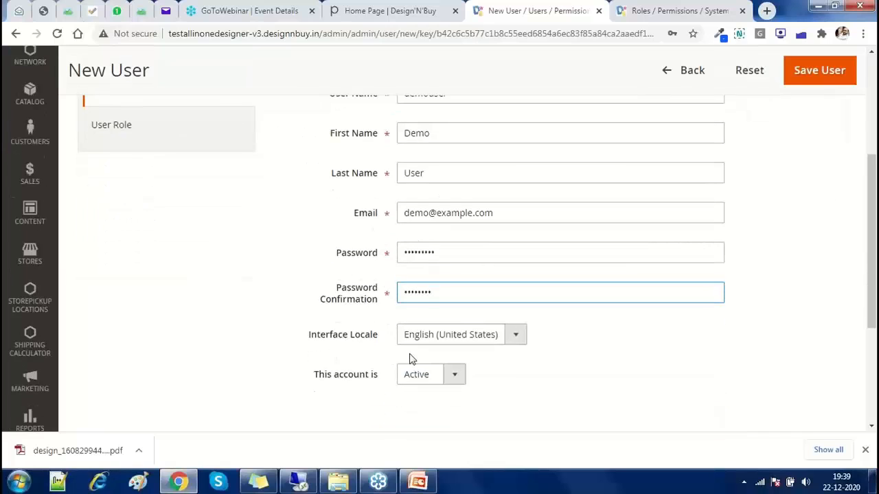
left_click(166, 149)
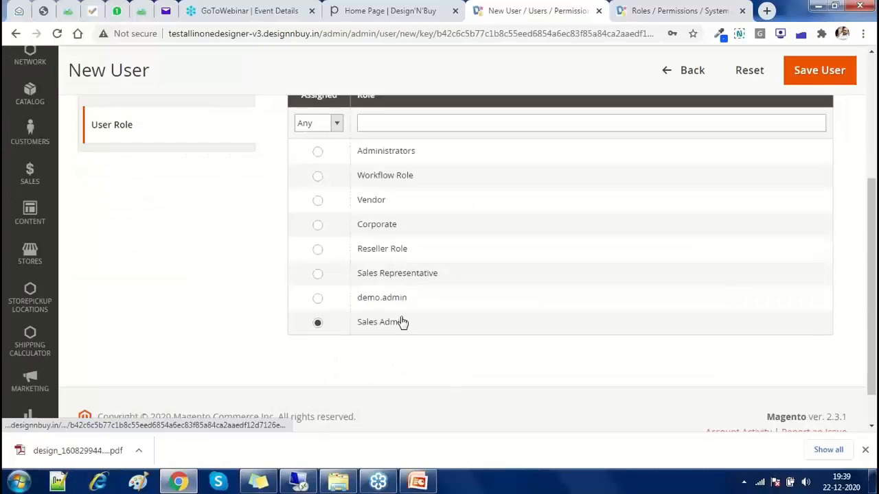
scroll(426, 339, "up", 3)
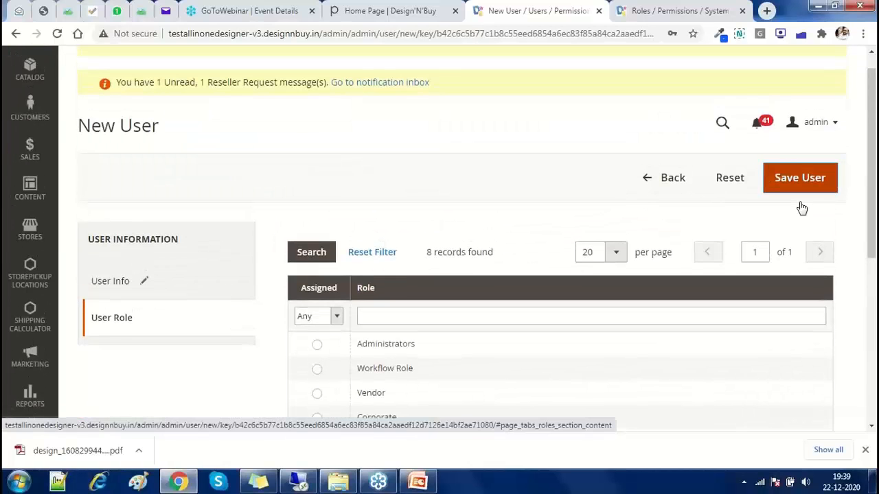
Save the new user, autofill your admin password for verification, then return to the slides
left_click(800, 189)
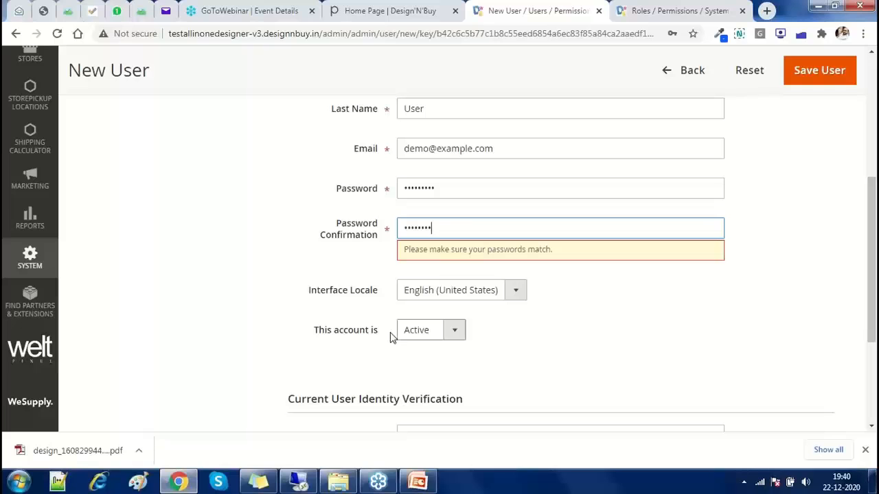
scroll(392, 337, "down", 2)
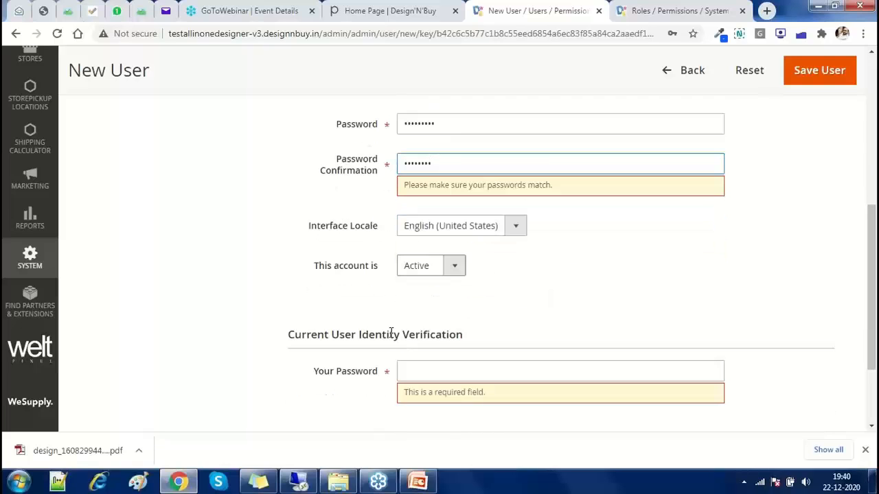
left_click(407, 372)
left_click(436, 168)
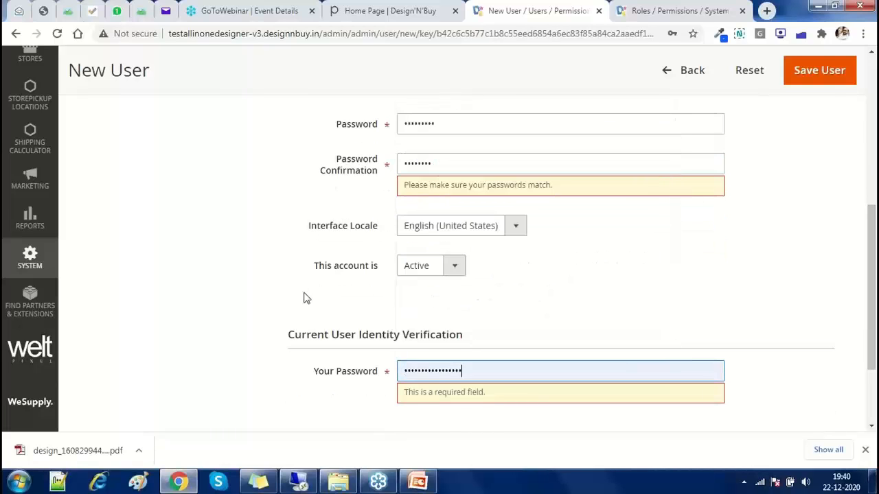
scroll(307, 298, "up", 2)
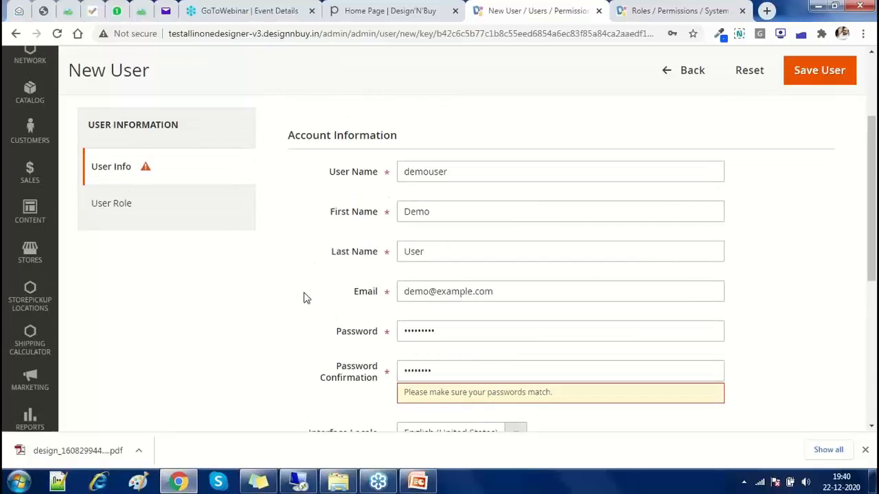
scroll(306, 298, "up", 2)
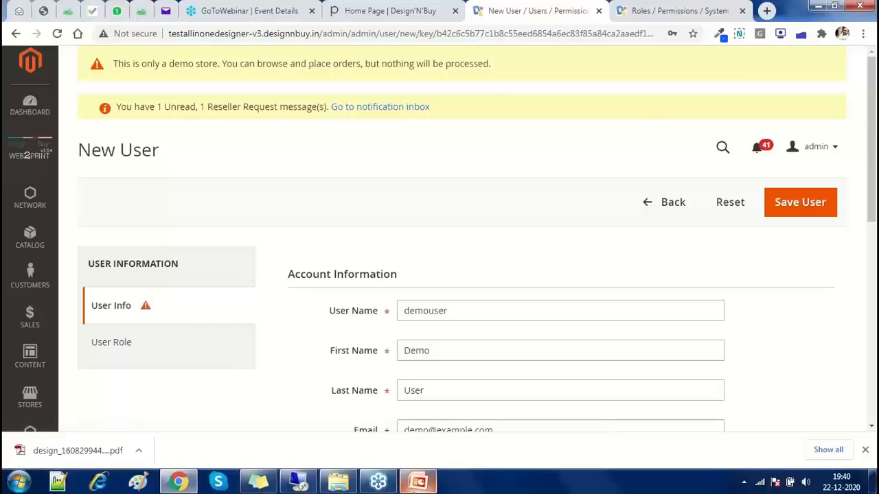
left_click(416, 483)
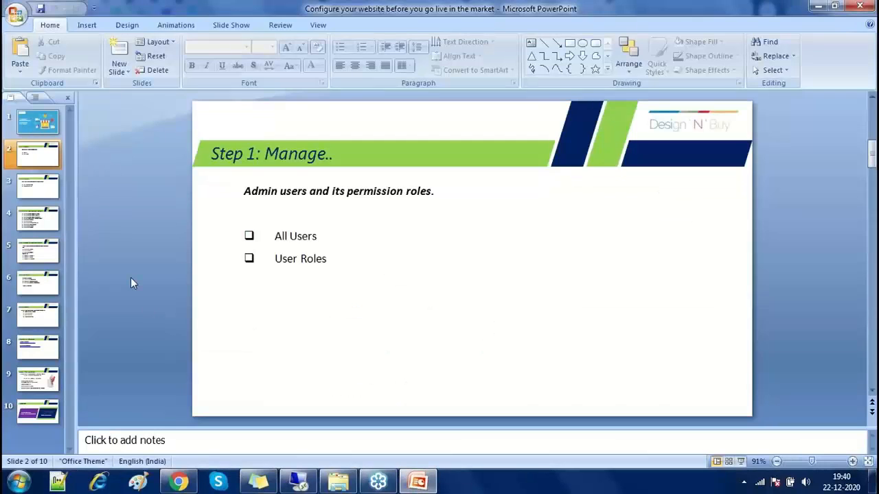
View the CAPTCHA security slide in PowerPoint, then return to the Magento New User page
scroll(132, 282, "down", 1)
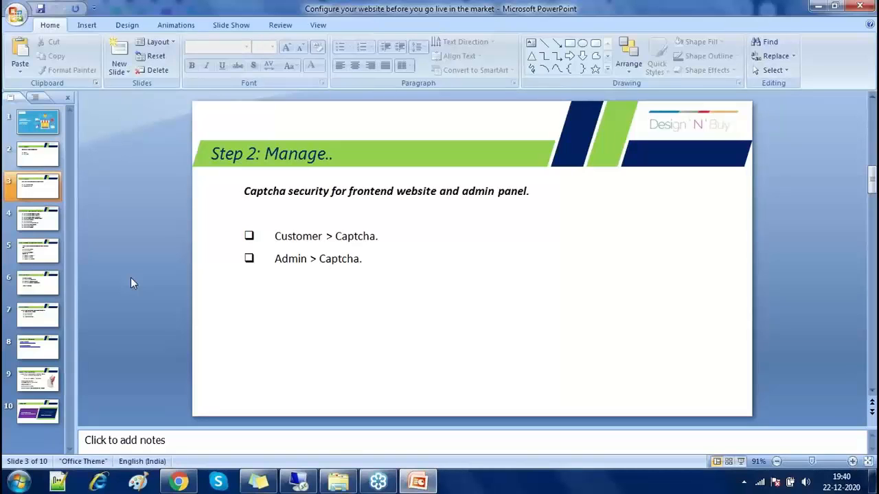
left_click(179, 482)
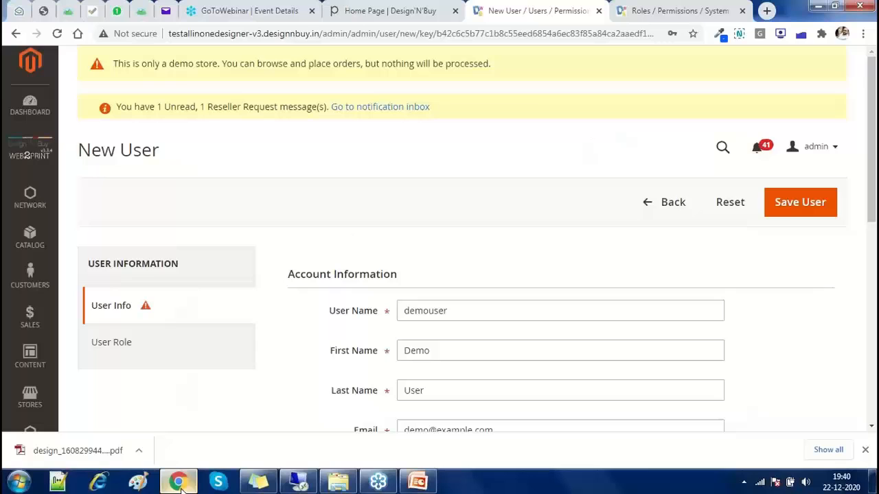
left_click(361, 6)
triple_click(361, 31)
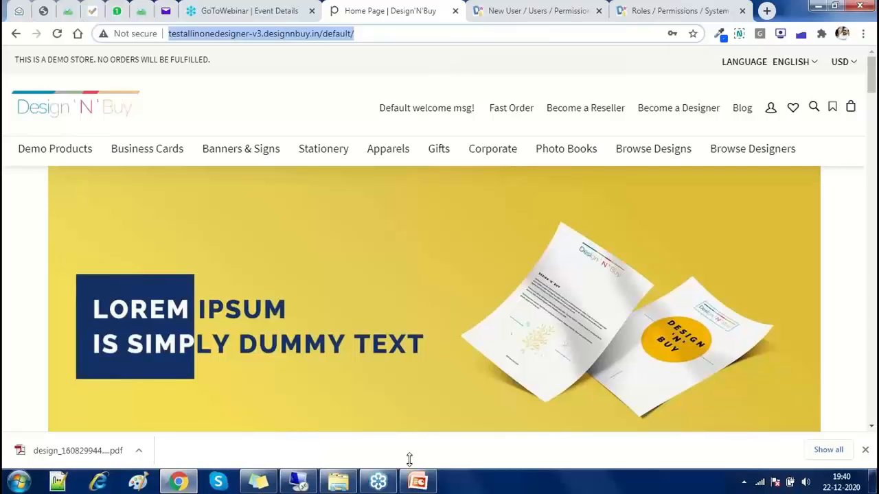
left_click(417, 481)
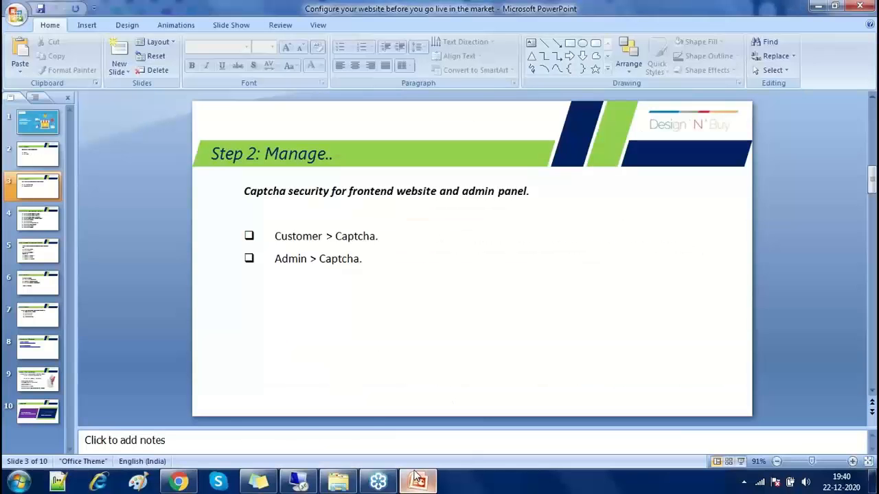
left_click(416, 481)
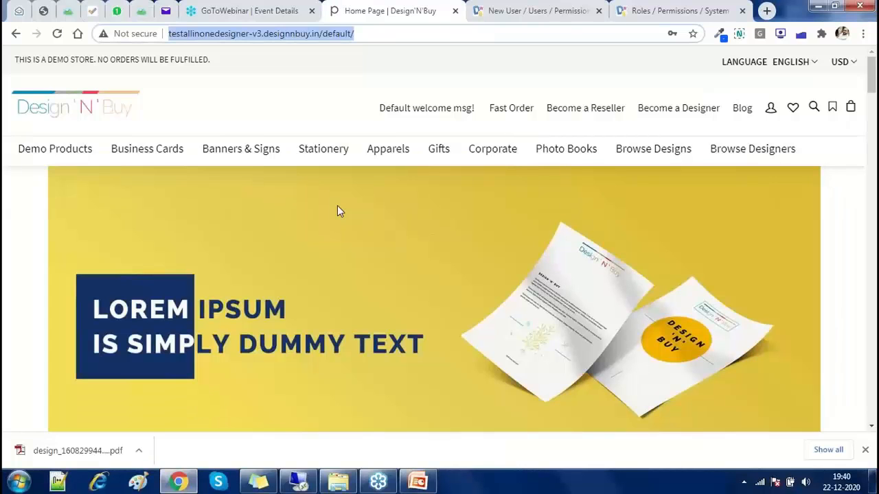
left_click(547, 5)
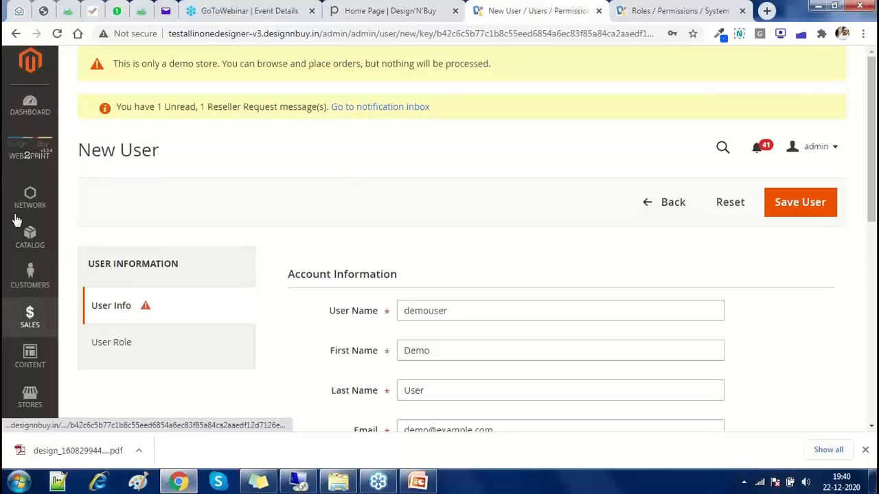
Go to the Customers > Customer settings page under Stores > Configuration
scroll(21, 227, "down", 2)
left_click(28, 266)
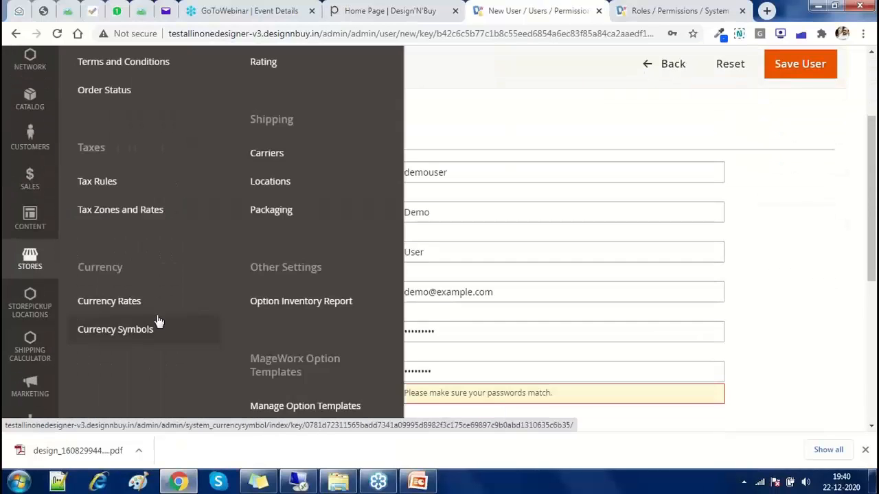
scroll(157, 321, "up", 3)
left_click(124, 168)
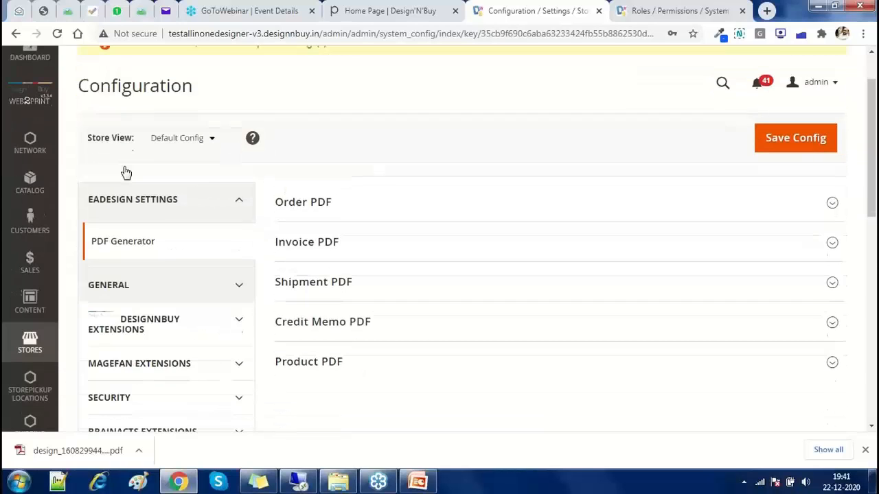
scroll(126, 173, "down", 3)
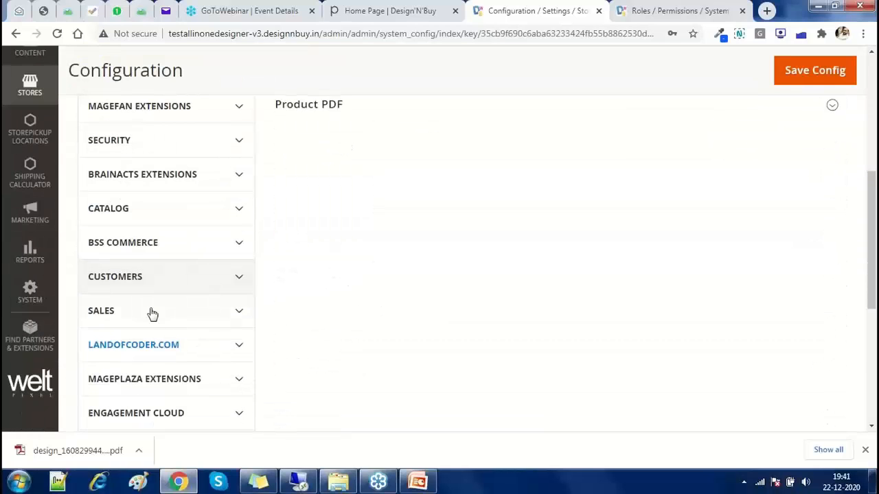
left_click(153, 313)
scroll(151, 313, "down", 5)
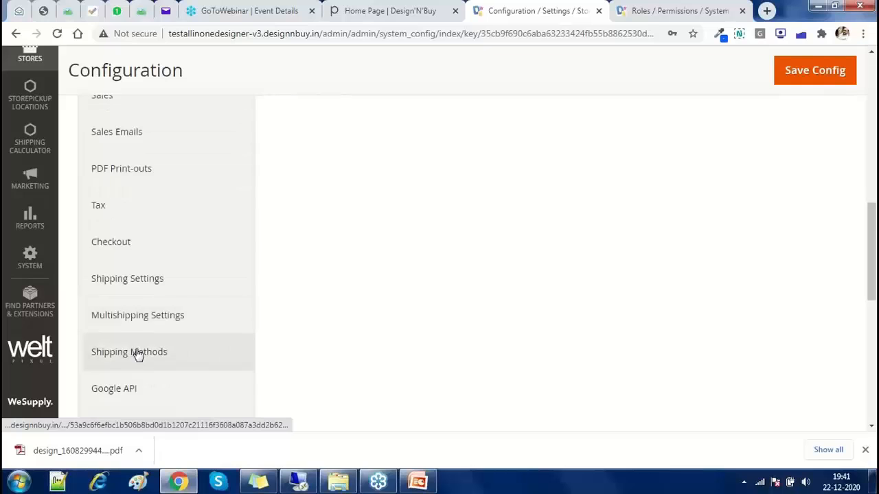
scroll(131, 298, "up", 6)
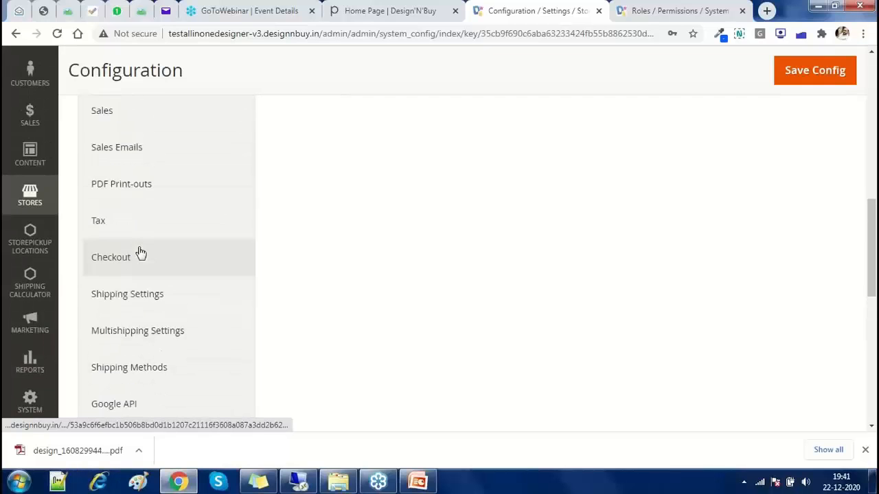
left_click(182, 149)
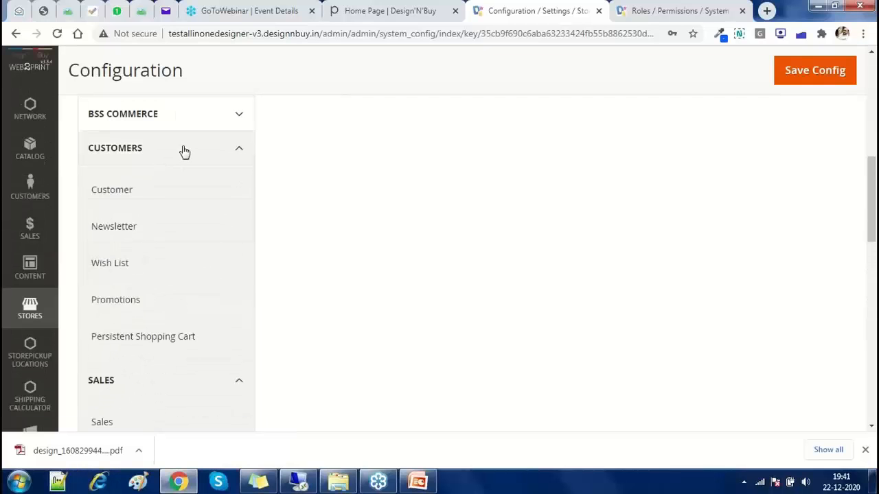
left_click(131, 191)
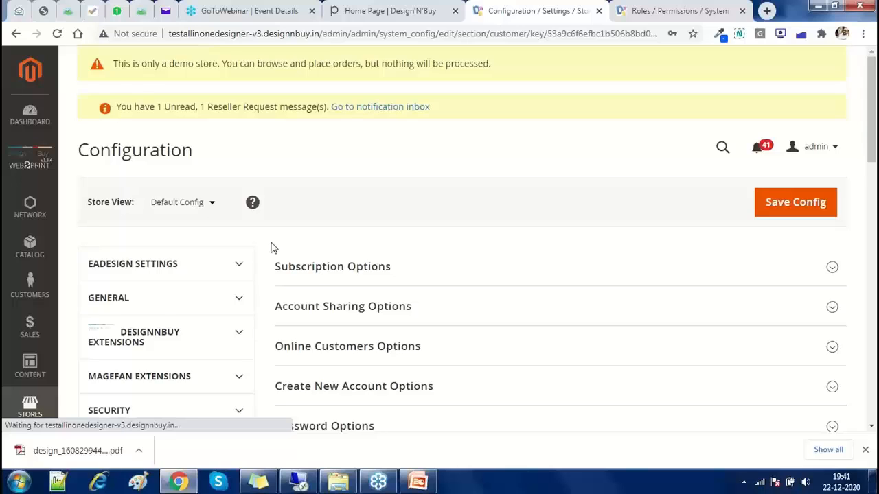
Override CAPTCHA Forms and select all seven, including Create user, Contact Us and Share Wishlist
scroll(274, 248, "down", 1)
scroll(273, 248, "down", 5)
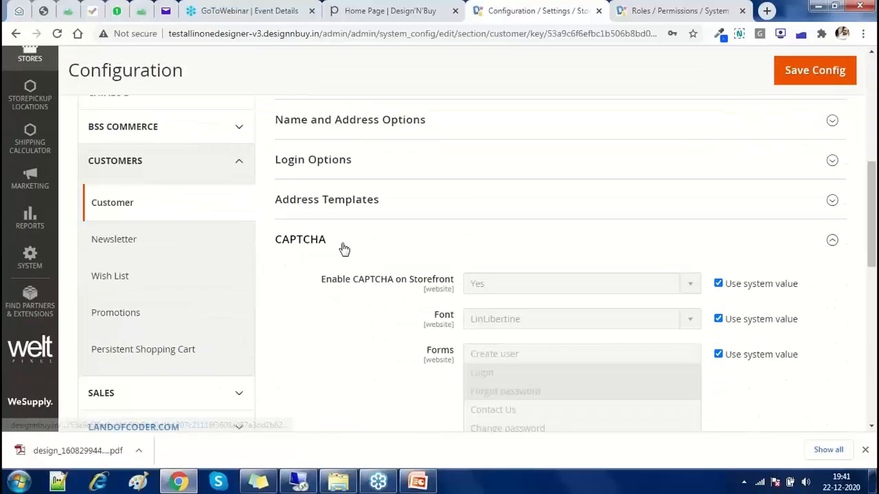
scroll(320, 247, "down", 2)
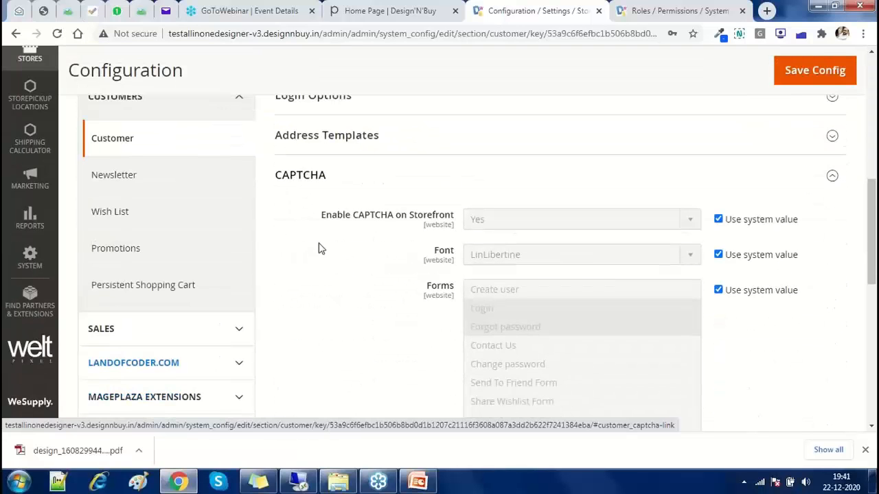
left_click(731, 223)
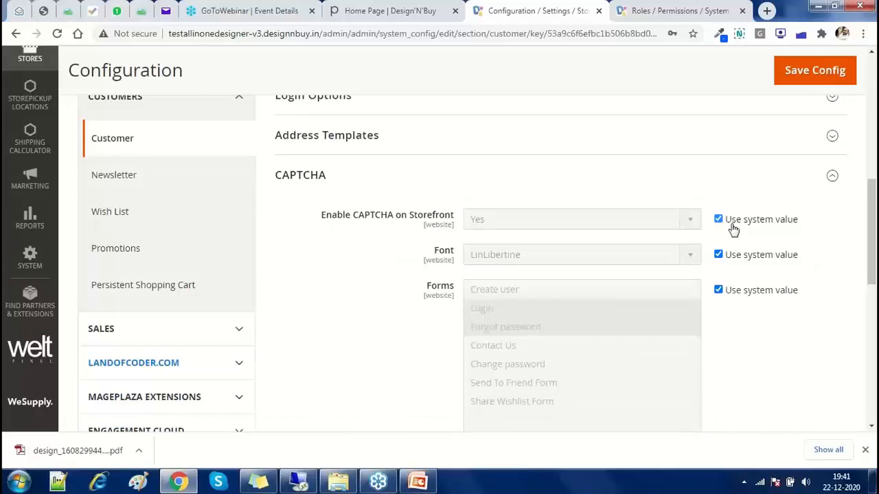
left_click(718, 219)
scroll(703, 204, "down", 2)
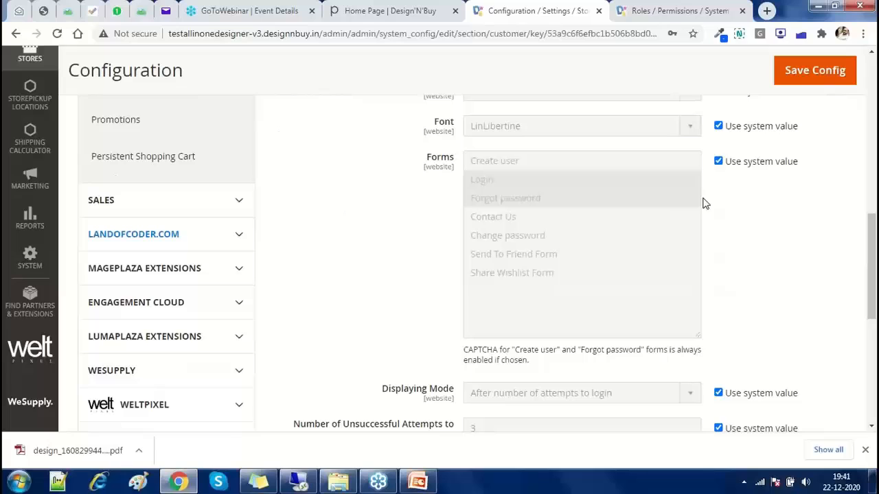
left_click(718, 162)
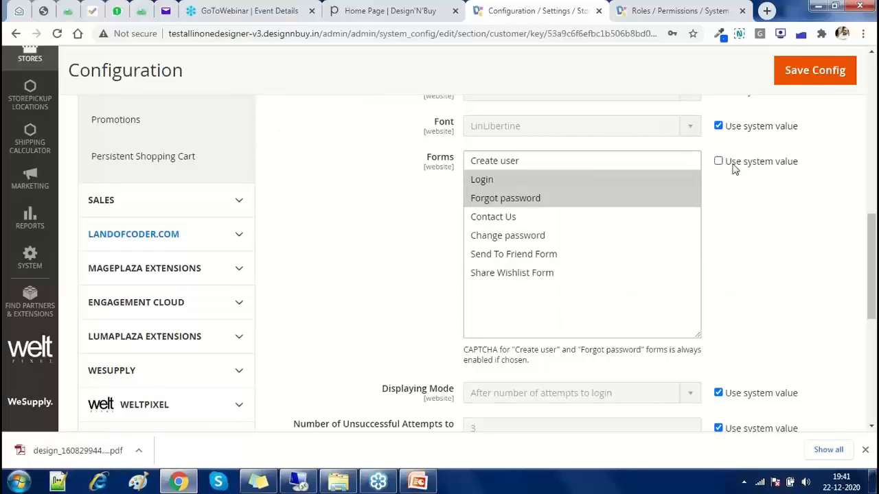
left_click(483, 162, "ctrl")
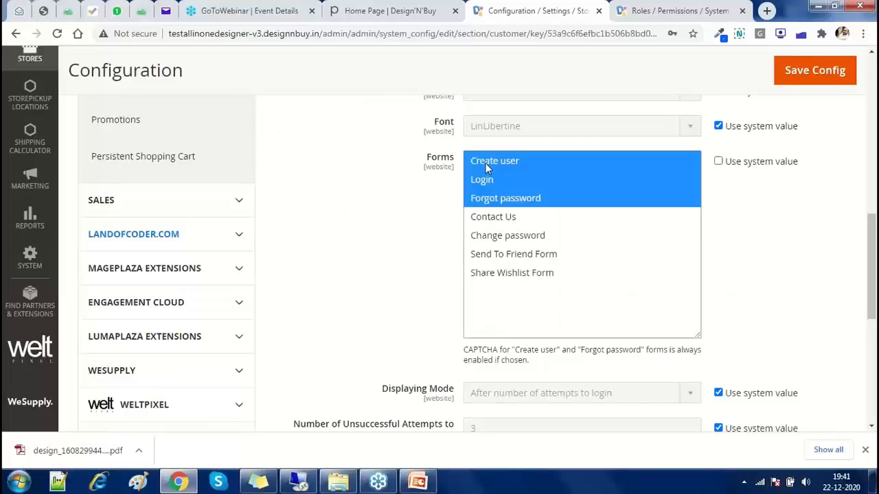
left_click(484, 217, "ctrl")
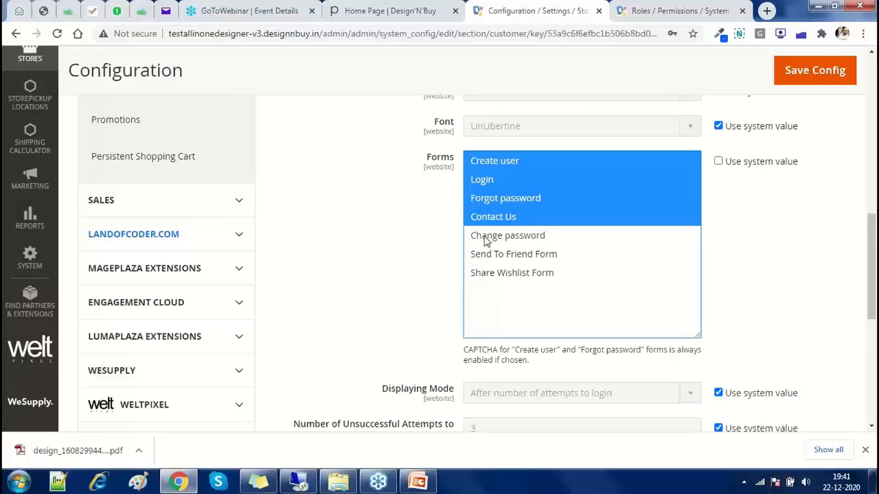
left_click(486, 237, "ctrl")
left_click(485, 256, "ctrl")
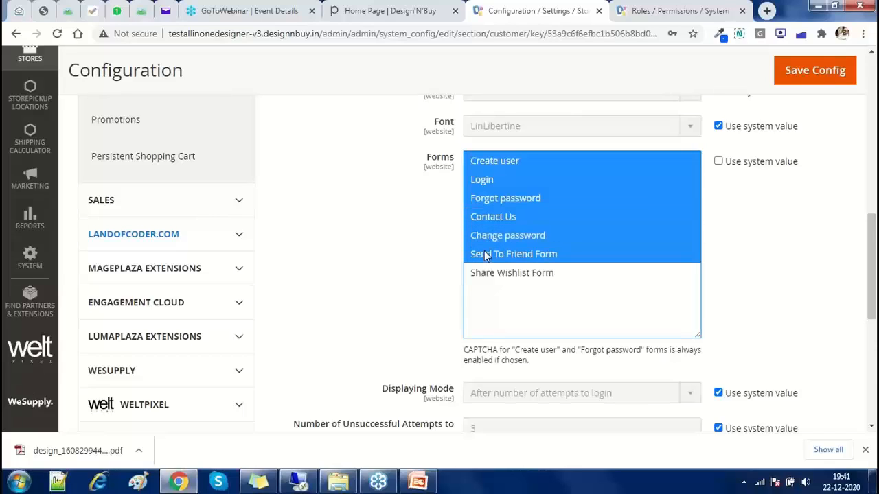
left_click(485, 275, "ctrl")
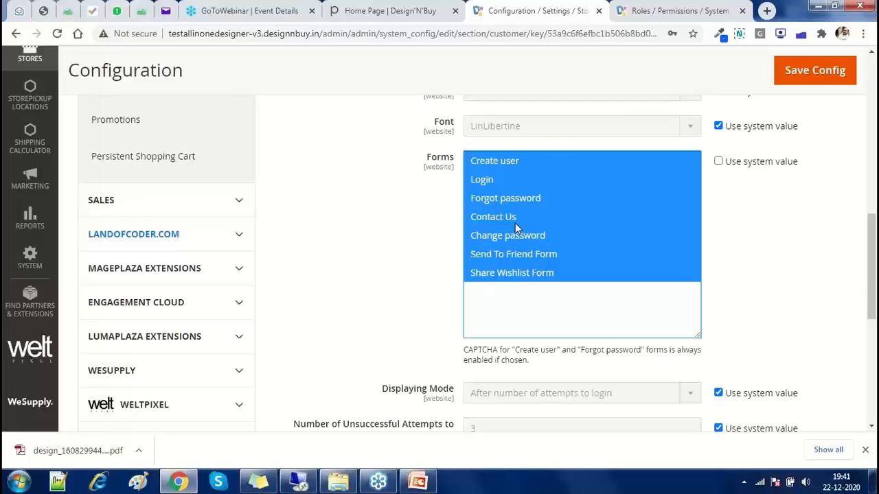
Override the CAPTCHA Displaying Mode and set it to Always instead of after login attempts
scroll(415, 259, "down", 3)
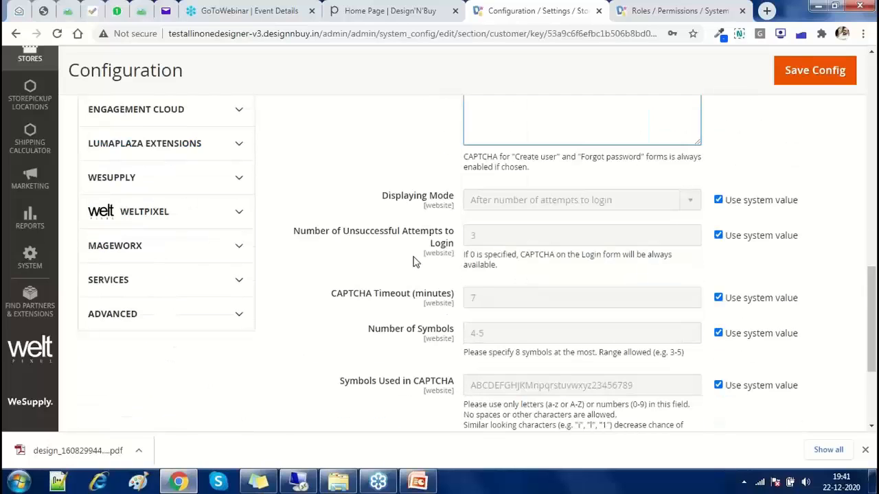
left_click(718, 201)
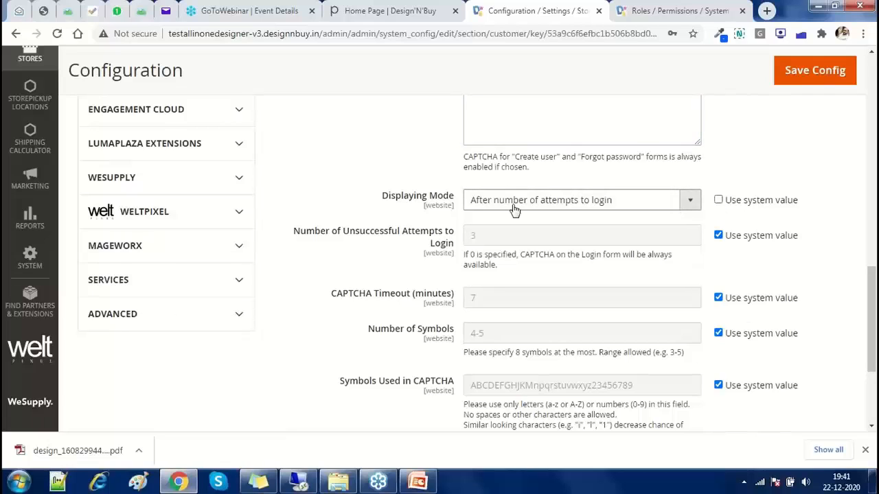
left_click(512, 204)
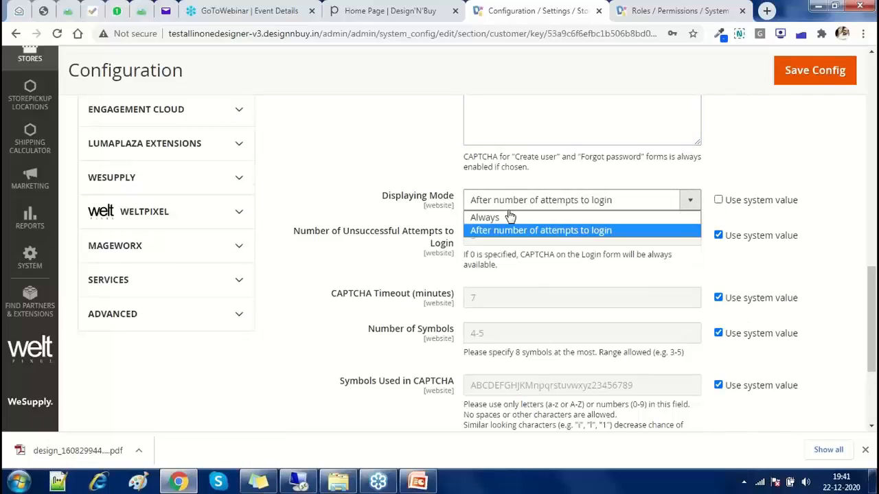
left_click(507, 211)
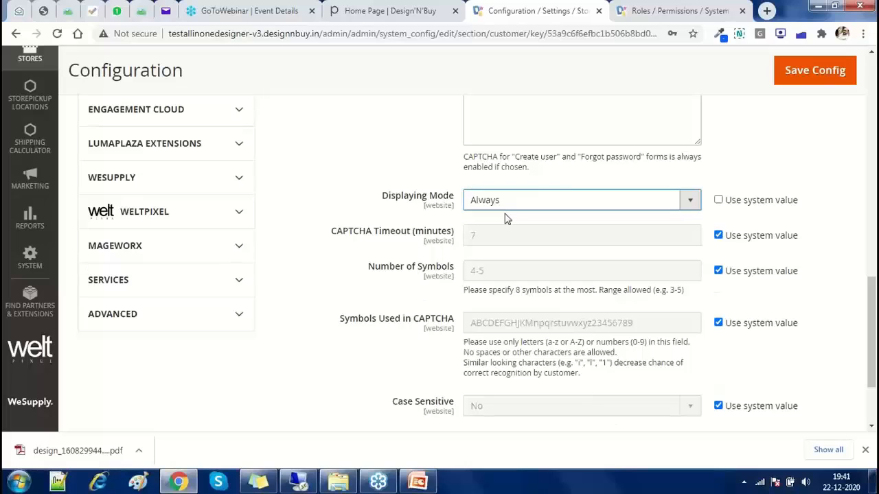
left_click(516, 207)
left_click(518, 207)
left_click(518, 207)
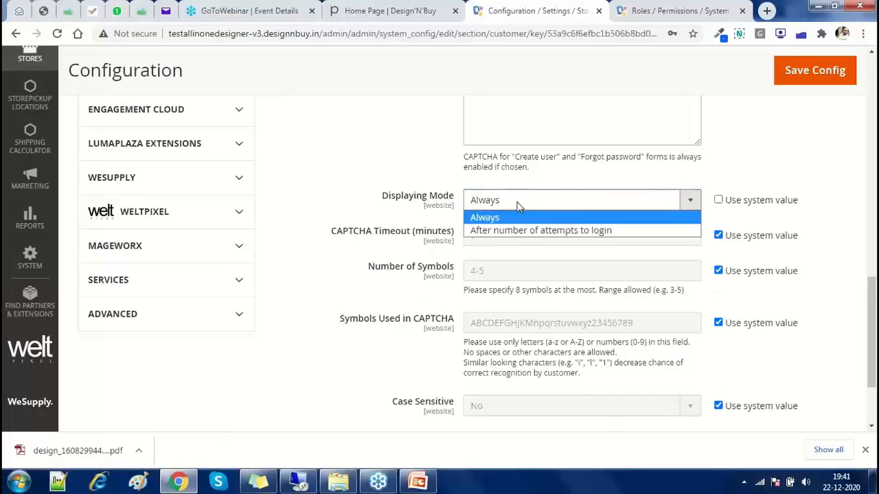
left_click(521, 231)
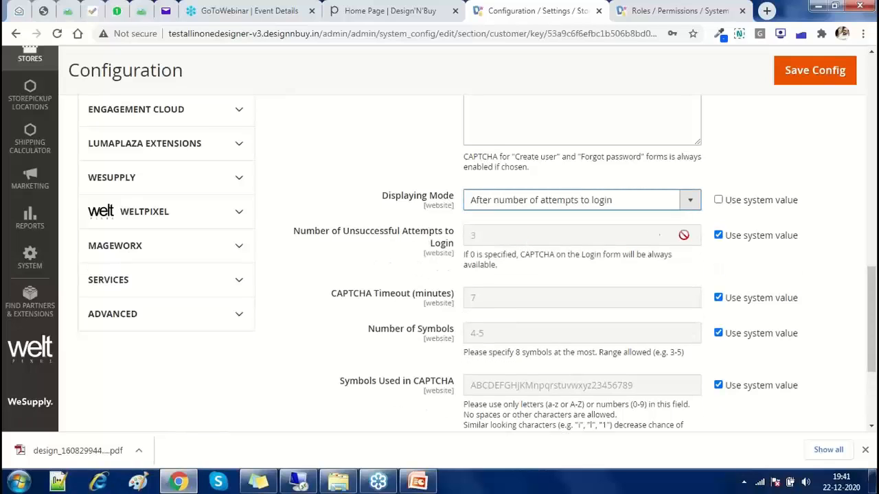
left_click(718, 234)
double_click(549, 236)
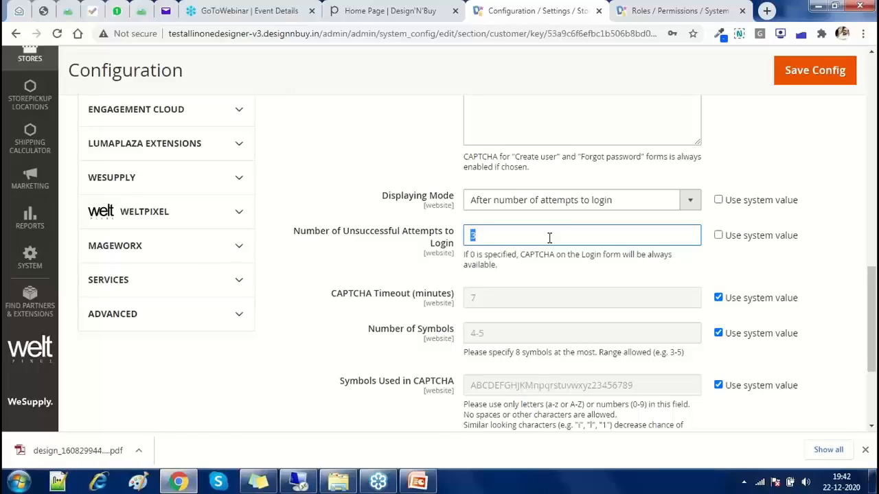
left_click(563, 200)
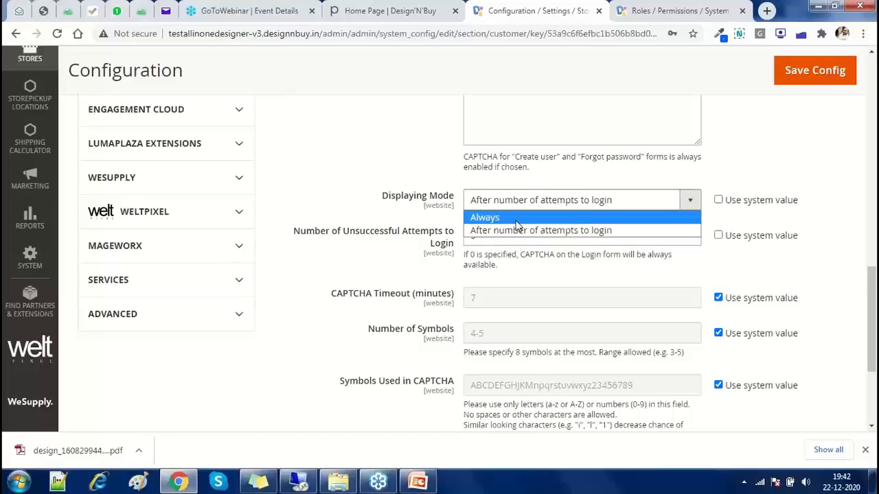
left_click(516, 218)
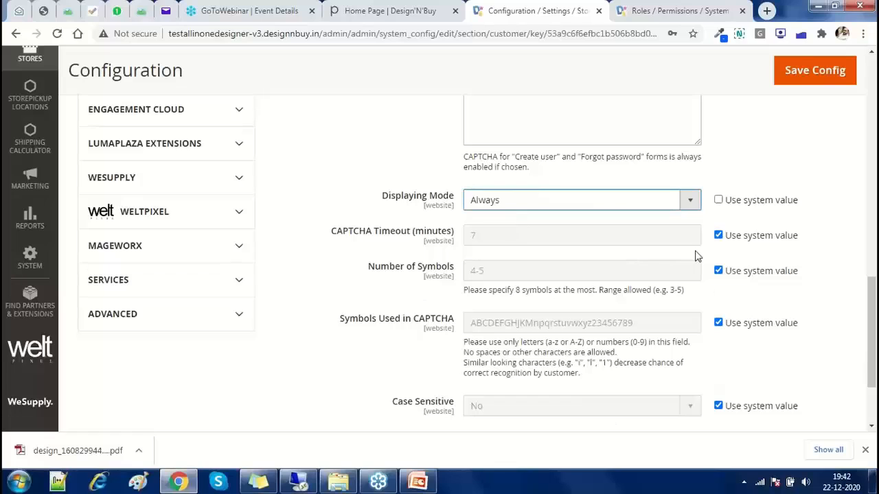
Override Number of Symbols and set the range to 4-5
left_click(717, 271)
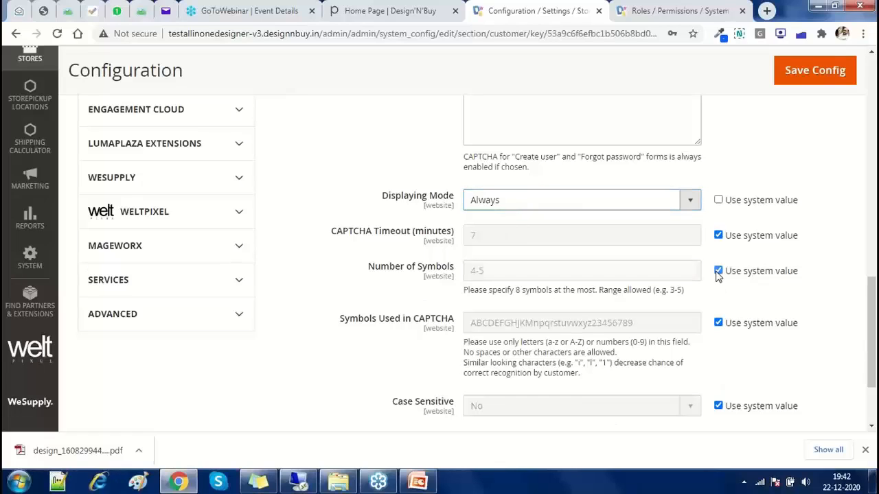
double_click(475, 272)
type("3")
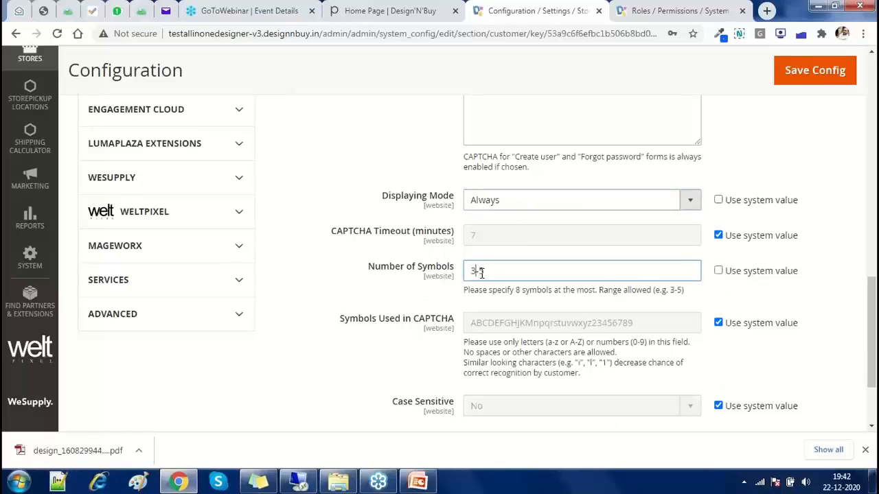
left_click(490, 272)
key("BackSpace")
type("4")
double_click(467, 273)
type("4")
left_click(509, 273)
key("BackSpace")
type("5")
Override Symbols Used in CAPTCHA, keeping the default symbol set
scroll(508, 254, "down", 2)
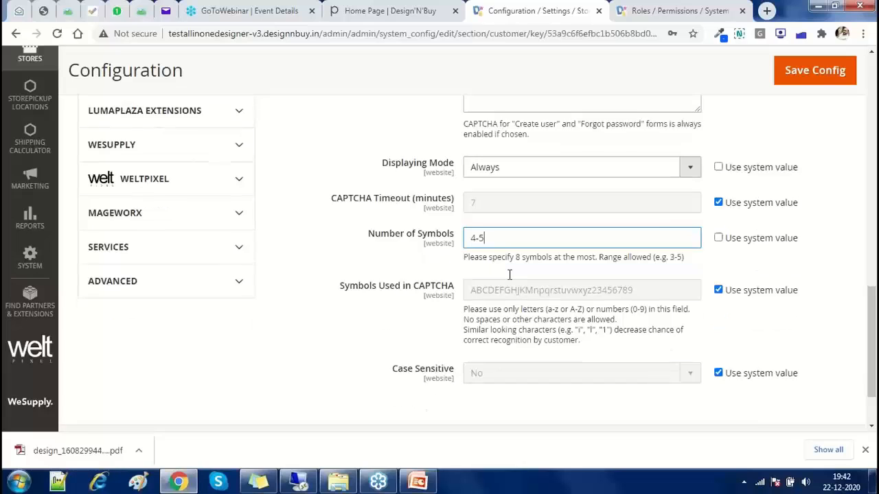
left_click(717, 259)
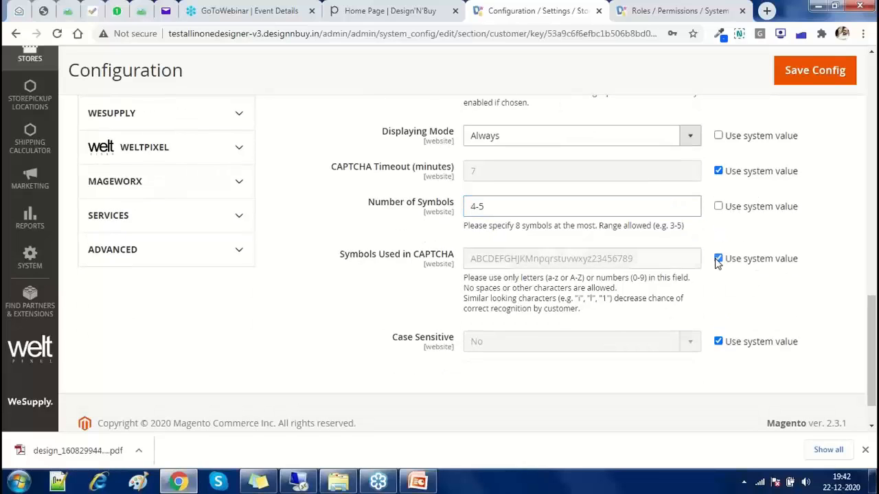
left_click(473, 258)
left_click_drag(502, 258, 527, 260)
left_click(551, 259)
double_click(550, 258)
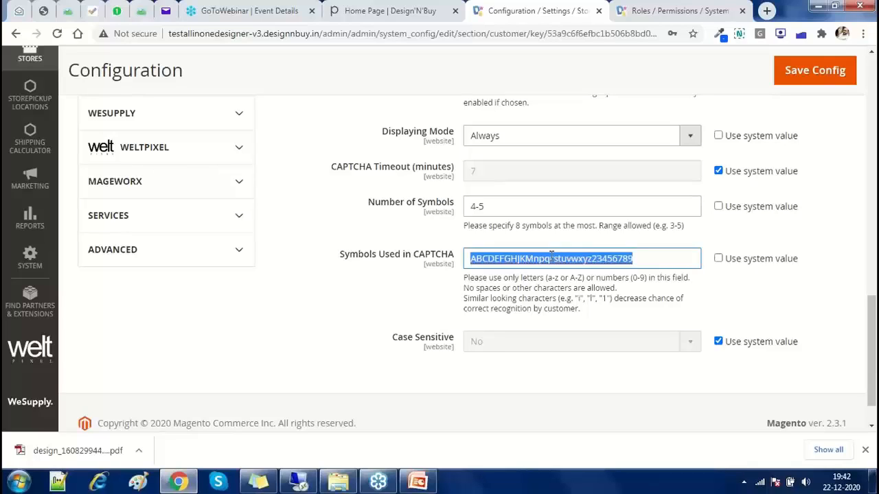
left_click(649, 258)
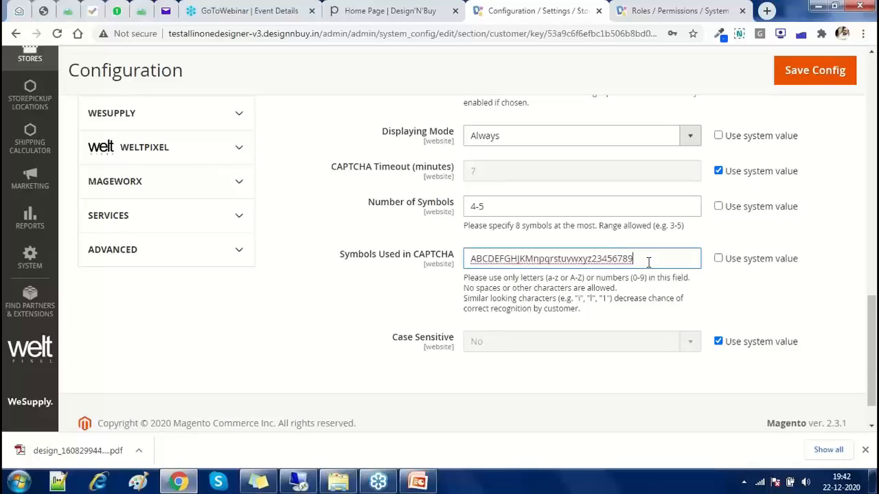
left_click_drag(465, 277, 607, 308)
Override Case Sensitive and leave it set to No
left_click(718, 341)
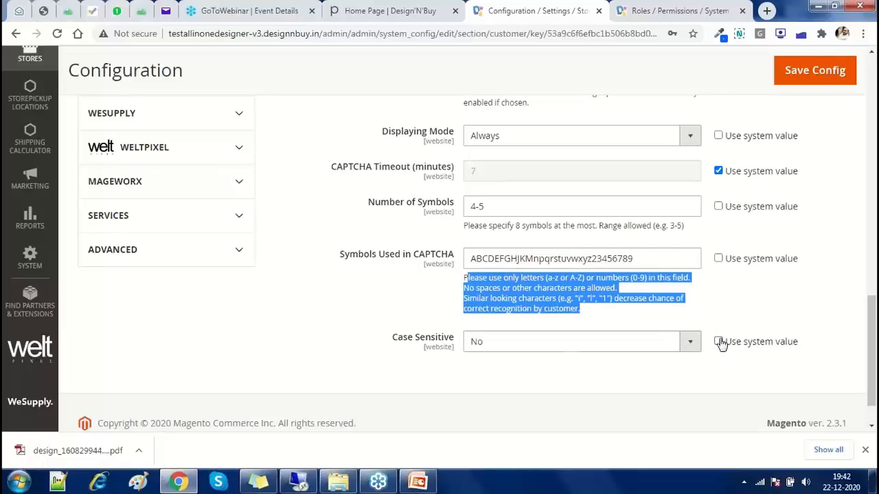
left_click(567, 348)
left_click(532, 359)
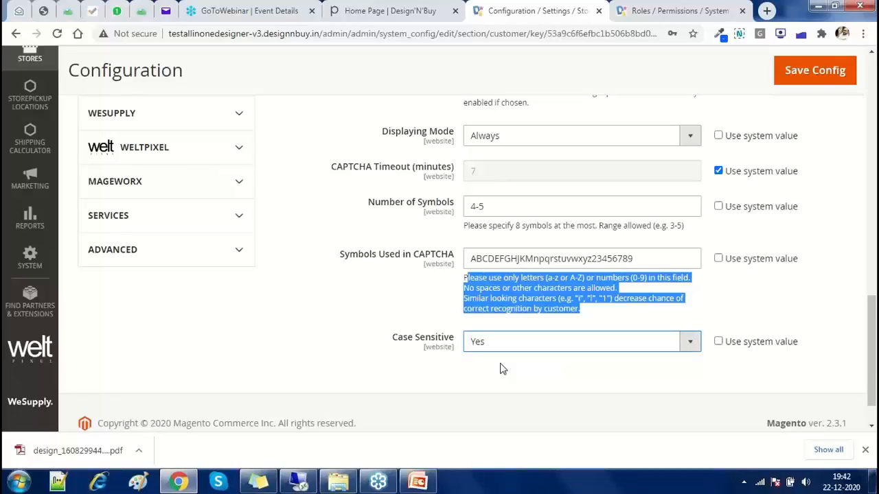
left_click(510, 347)
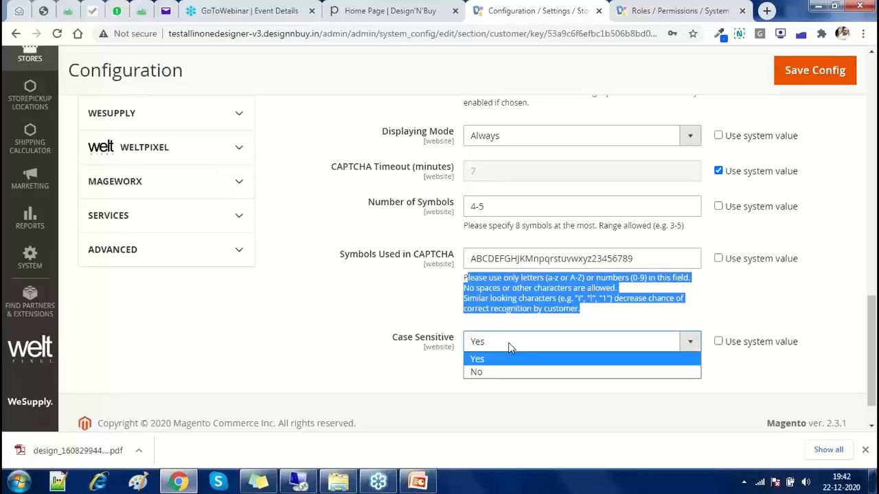
left_click(501, 372)
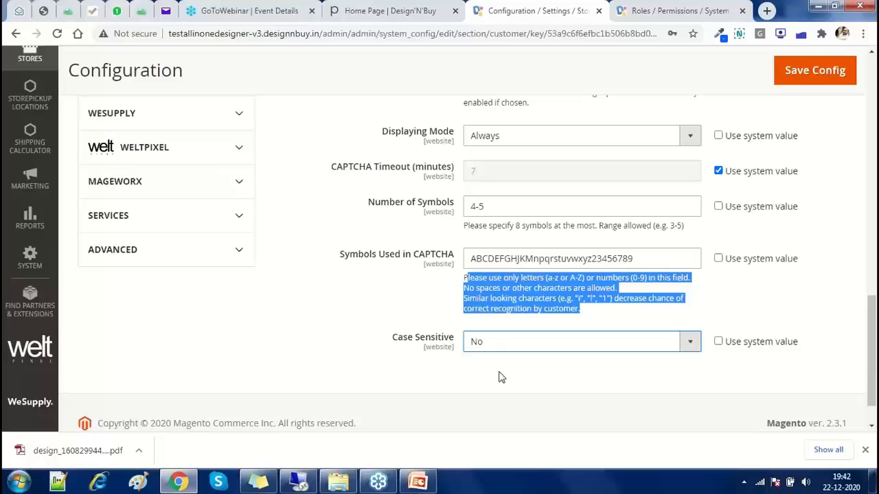
Collapse the CAPTCHA and Customers groups and open the Advanced > Admin configuration section
scroll(309, 266, "up", 3)
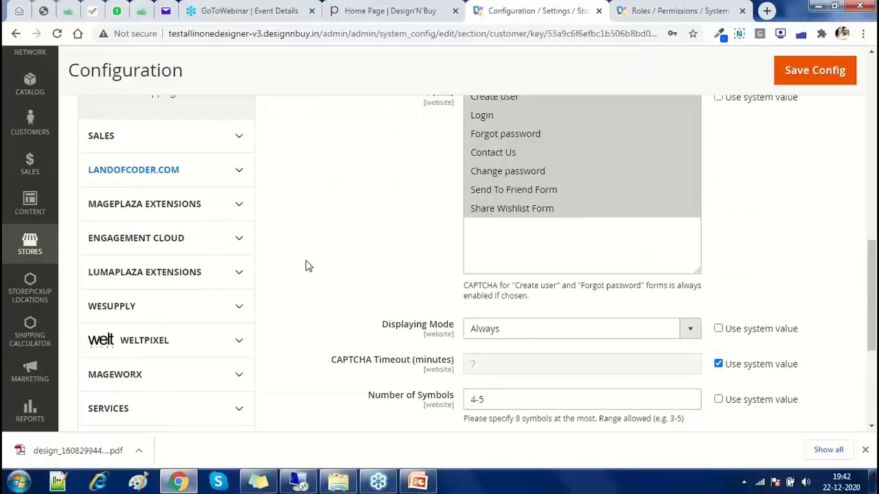
scroll(309, 267, "up", 5)
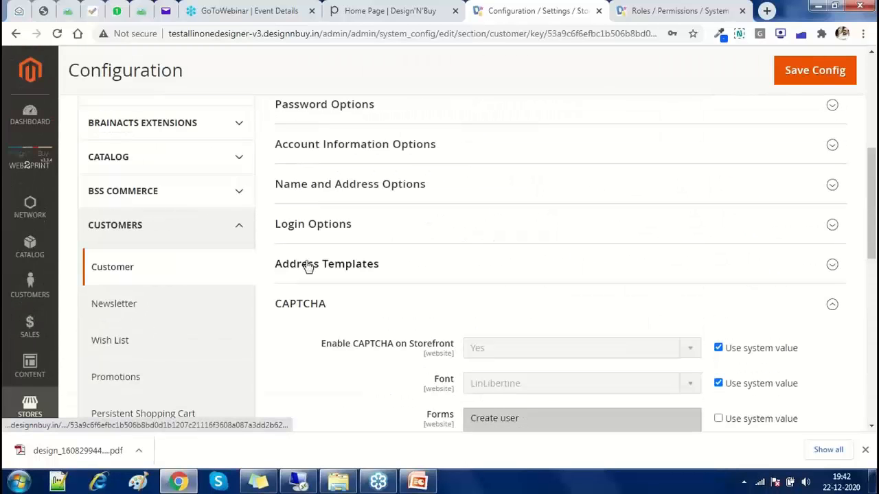
left_click(307, 308)
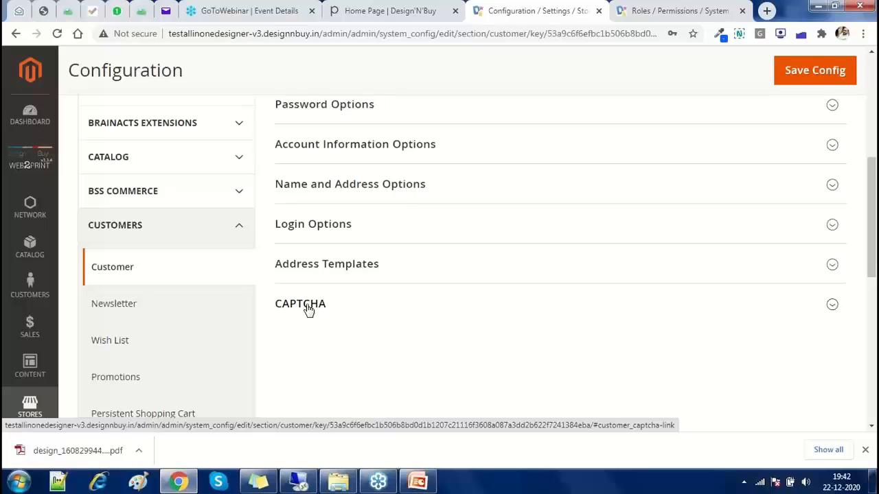
left_click(232, 237)
mouse_move(421, 484)
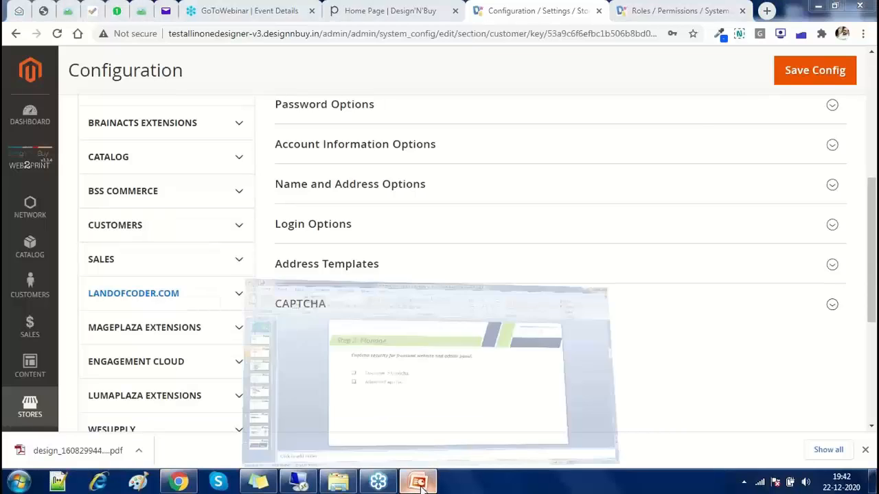
scroll(197, 311, "down", 3)
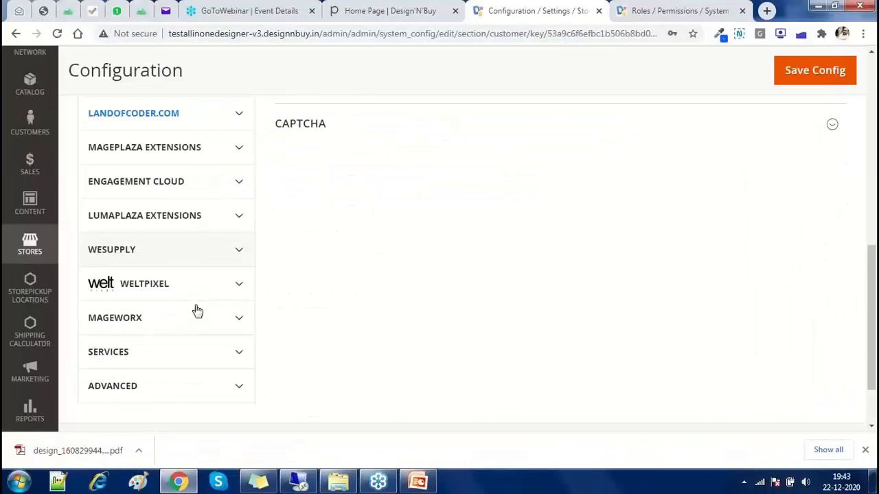
scroll(195, 310, "down", 2)
left_click(171, 304)
scroll(141, 284, "down", 2)
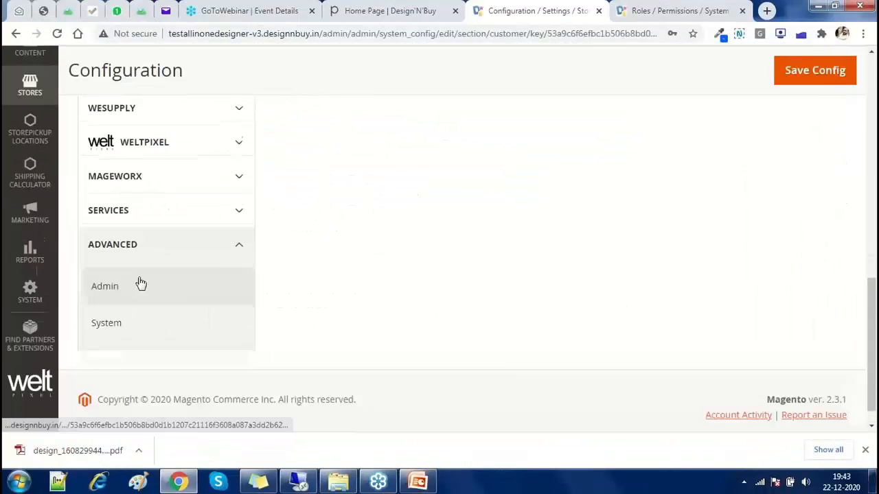
scroll(141, 283, "up", 1)
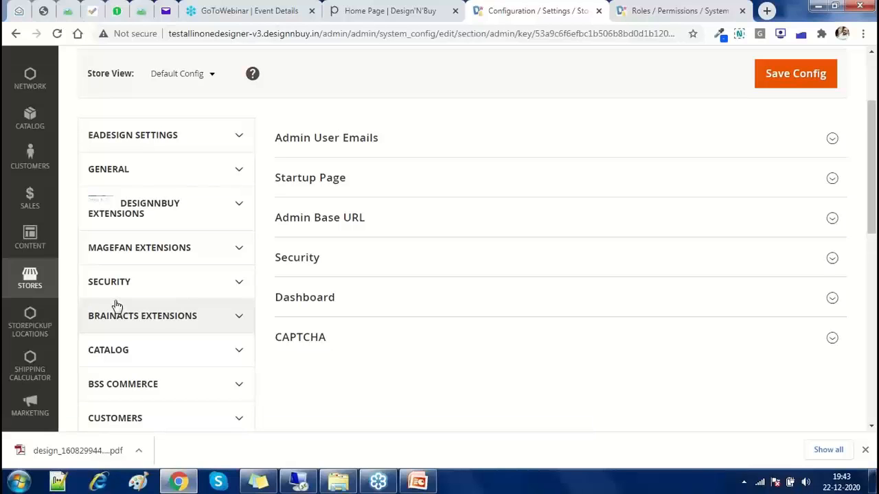
Expand the admin CAPTCHA group and override Forms, keeping Admin Login and Admin Forgot Password
scroll(116, 305, "down", 8)
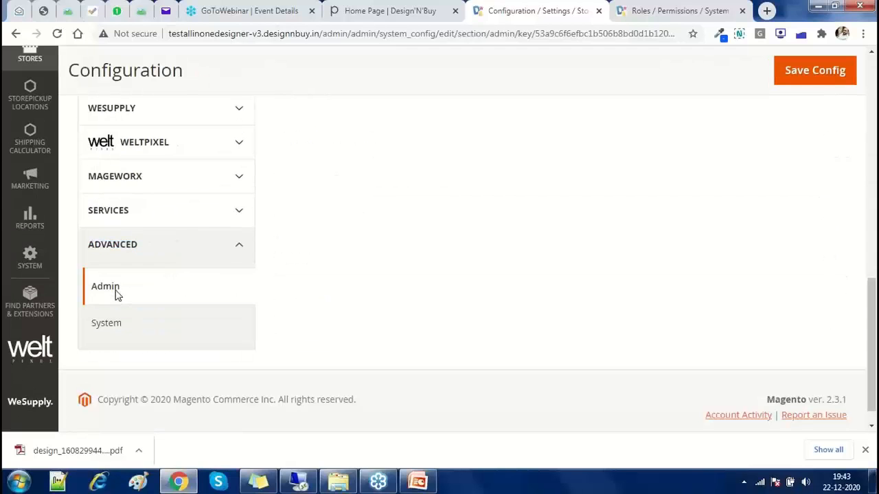
scroll(388, 320, "up", 7)
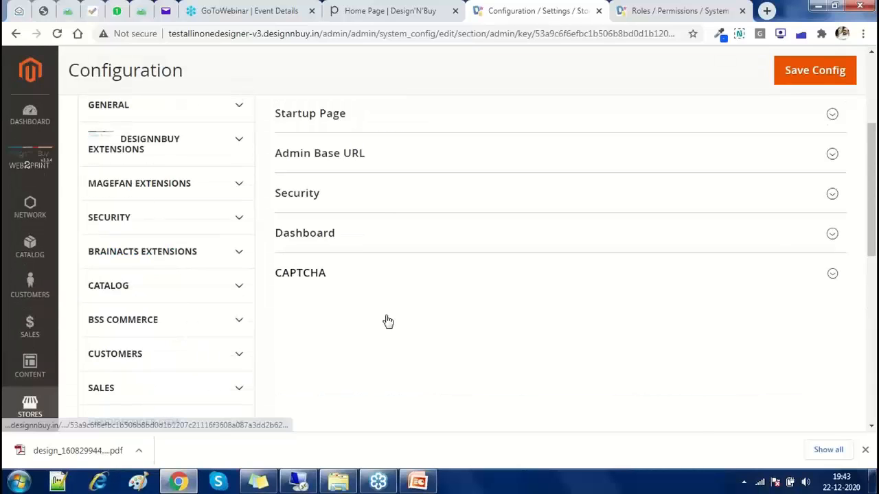
left_click(387, 280)
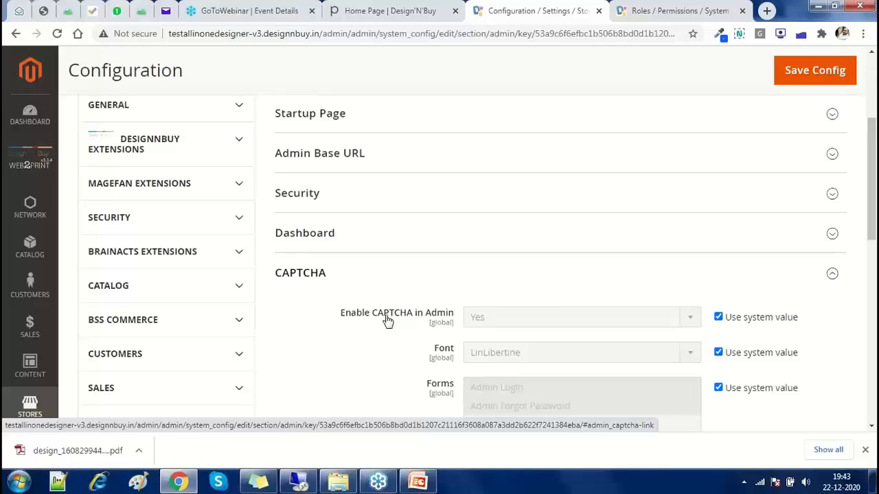
scroll(387, 320, "down", 1)
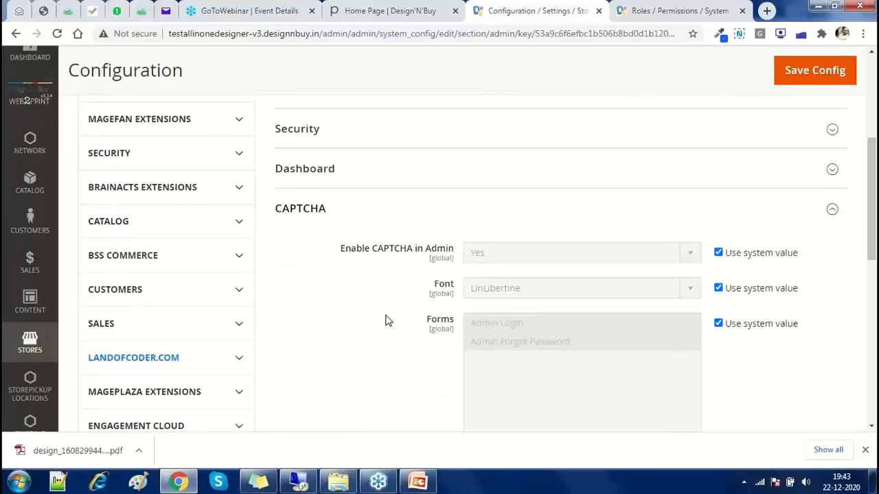
scroll(521, 206, "down", 1)
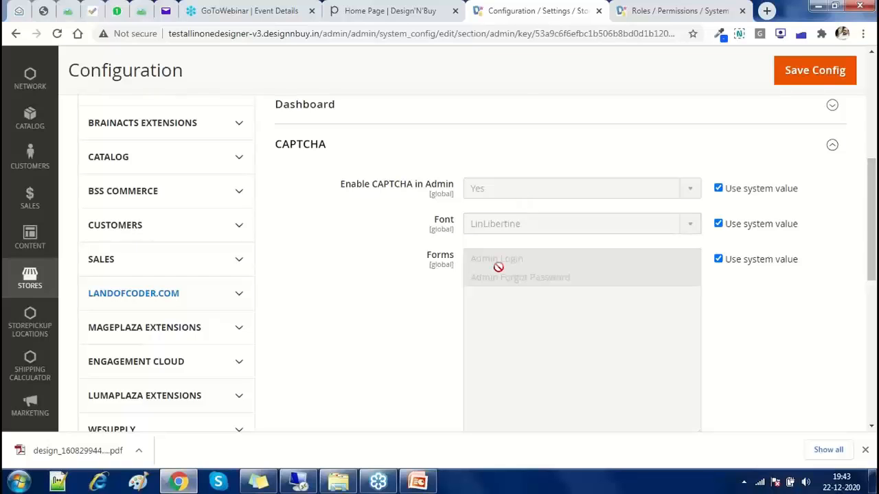
scroll(498, 267, "down", 1)
left_click(718, 194)
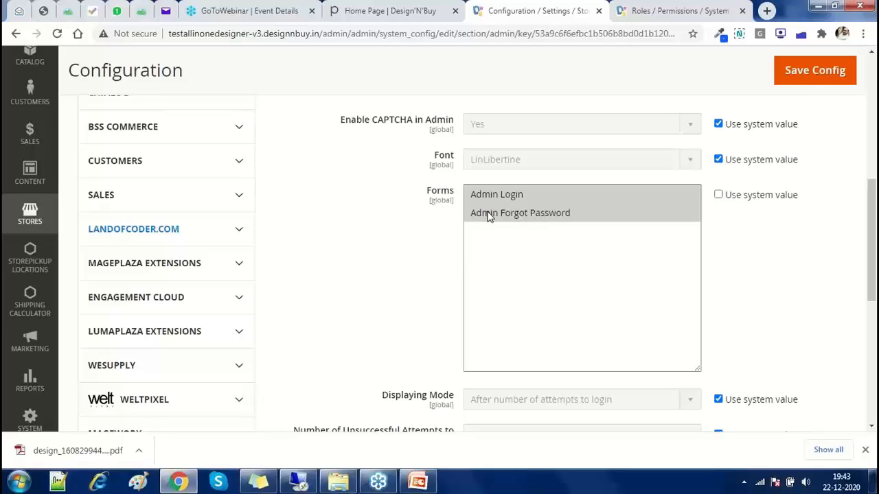
scroll(369, 311, "down", 3)
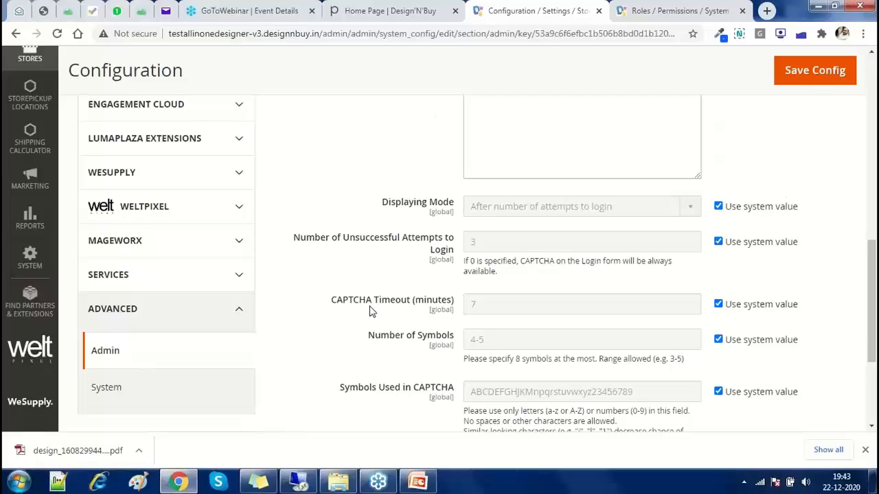
scroll(369, 311, "up", 1)
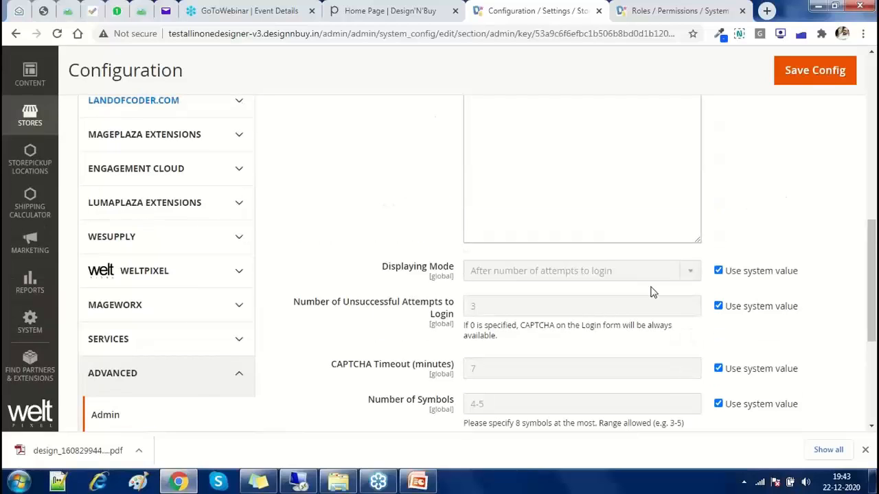
Review the admin CAPTCHA options unchanged, then collapse the CAPTCHA group and return to the top
left_click(718, 271)
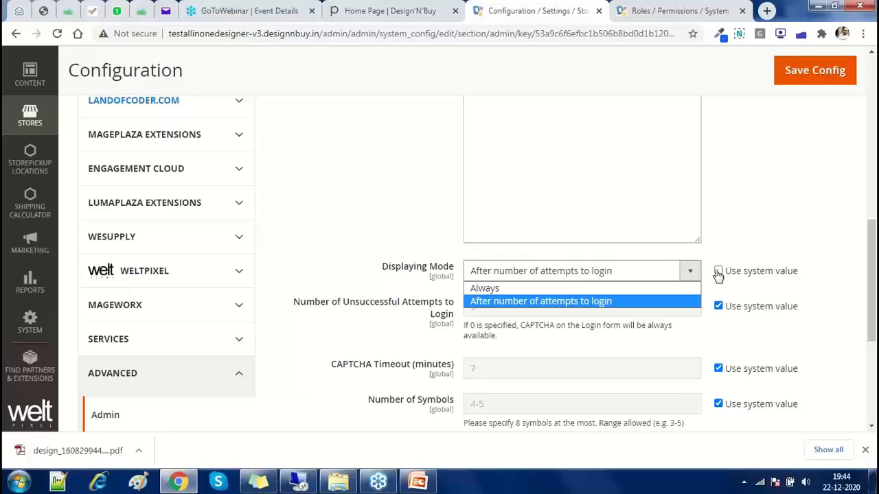
left_click(298, 228)
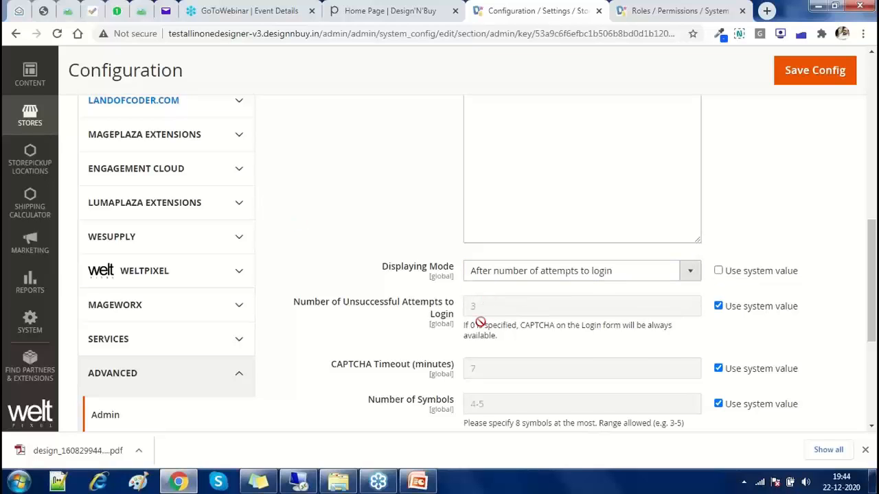
scroll(481, 320, "down", 1)
scroll(512, 326, "down", 1)
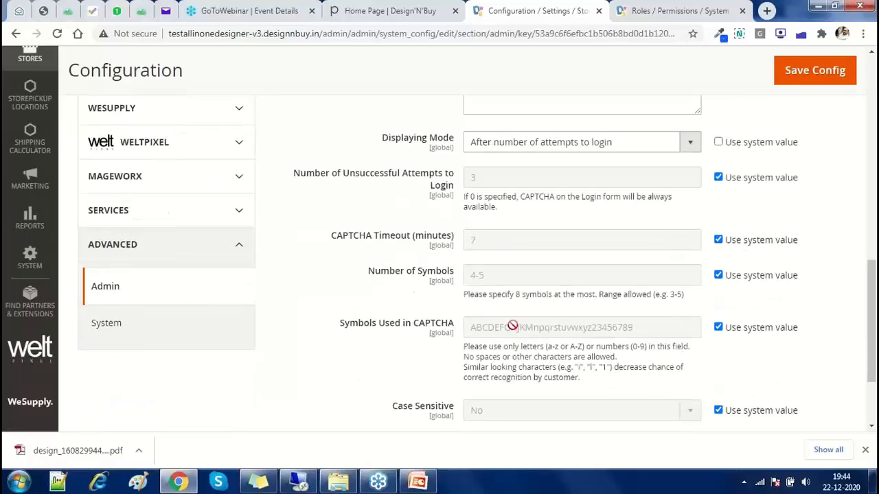
scroll(507, 338, "down", 1)
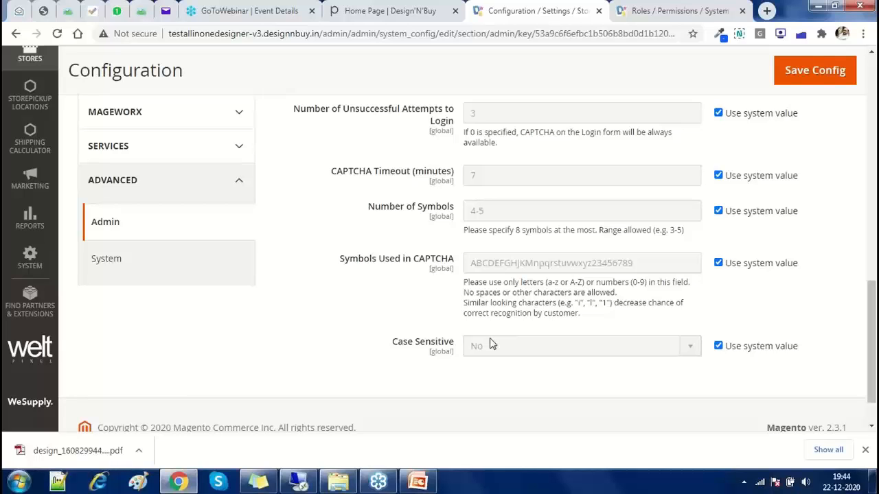
scroll(490, 343, "up", 9)
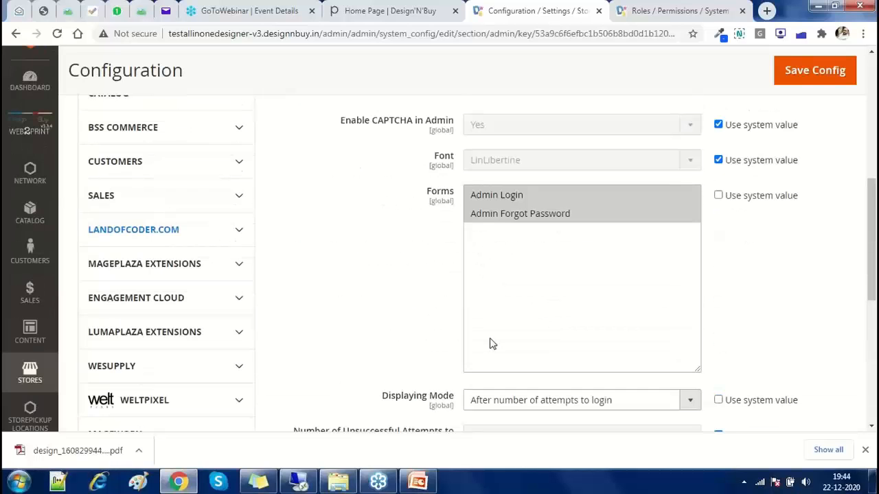
left_click(324, 348)
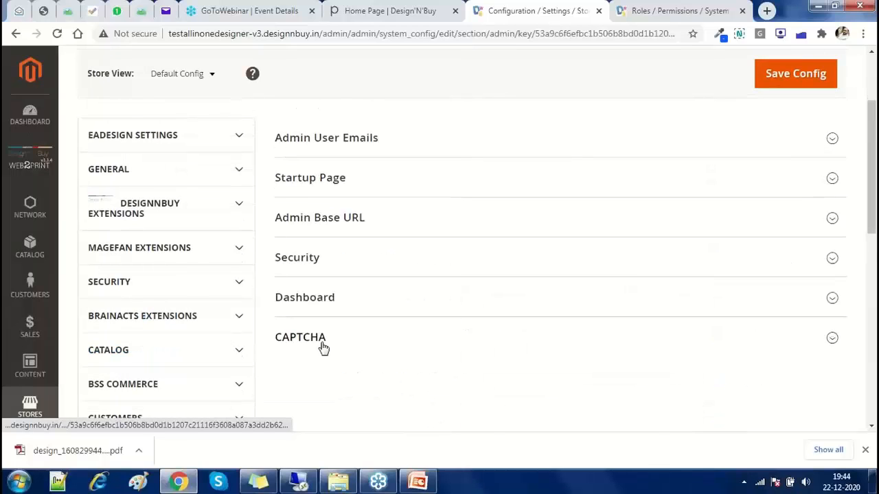
scroll(323, 348, "up", 2)
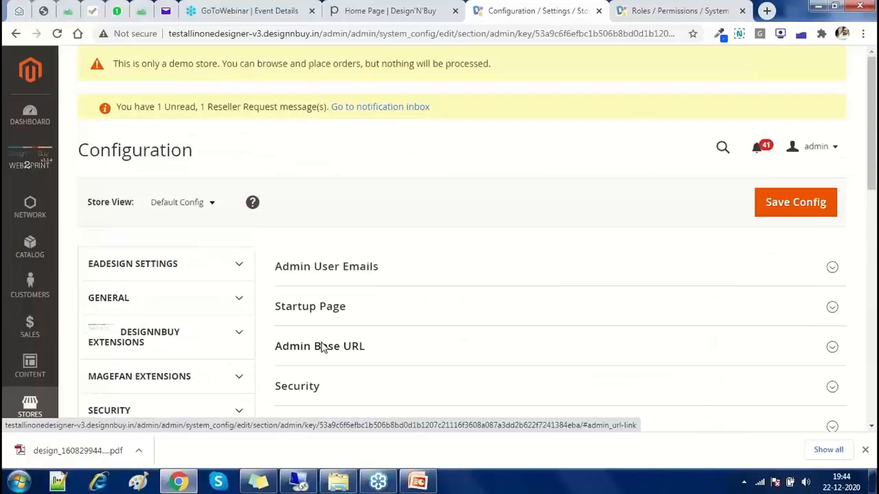
Advance PowerPoint to the Step 3 SEO guide slide, dismiss the chat toast, and return to Chrome
key("alt+Tab")
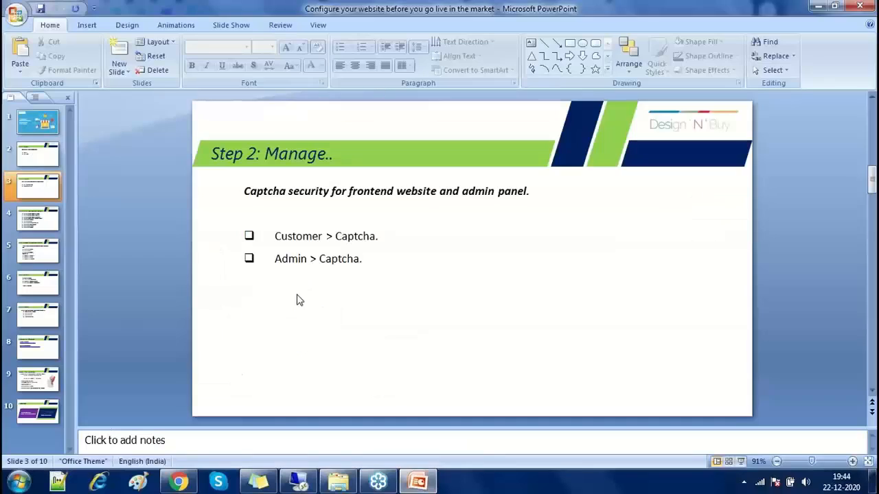
key("Page_Down")
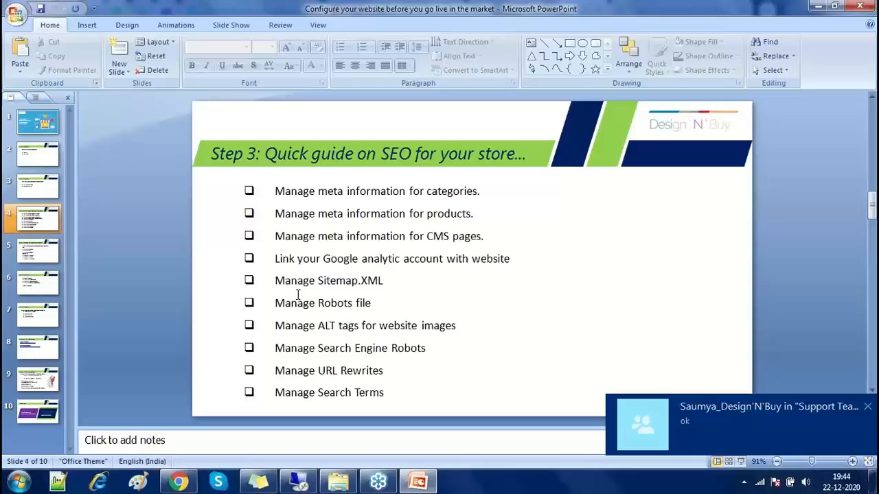
left_click(867, 408)
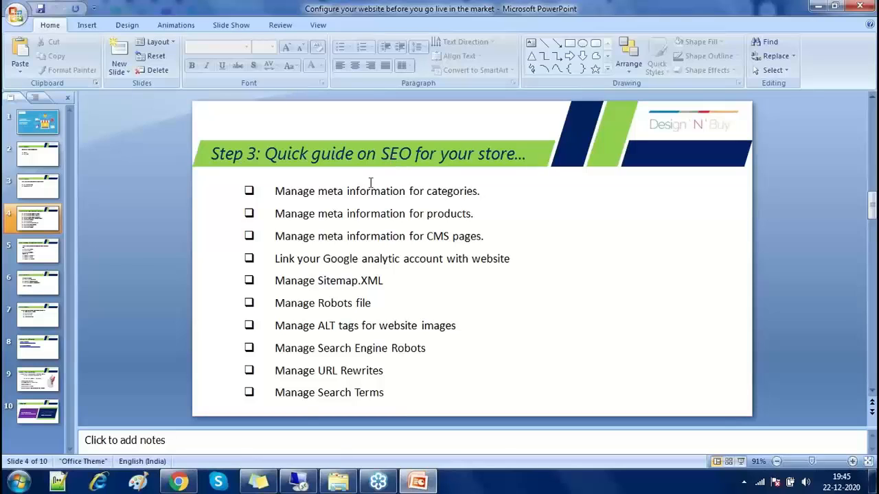
left_click(179, 482)
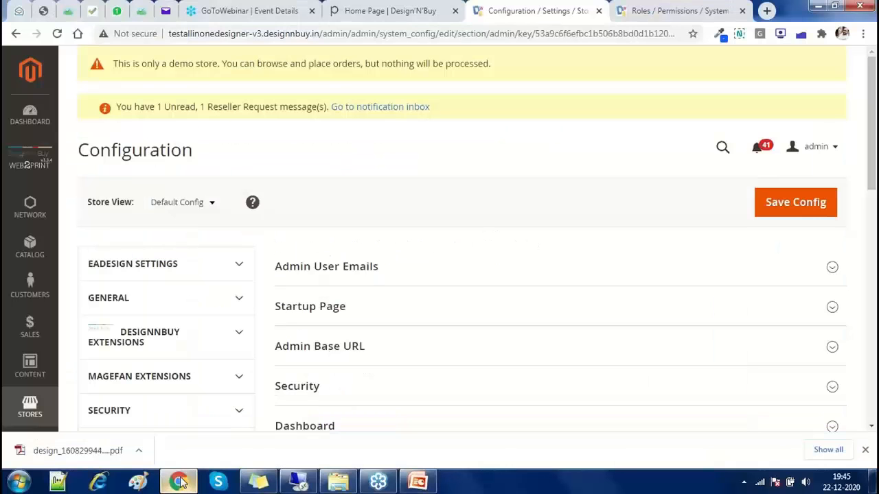
Quit Skype and open the Business Cards category from Catalog > Categories
left_click(29, 246)
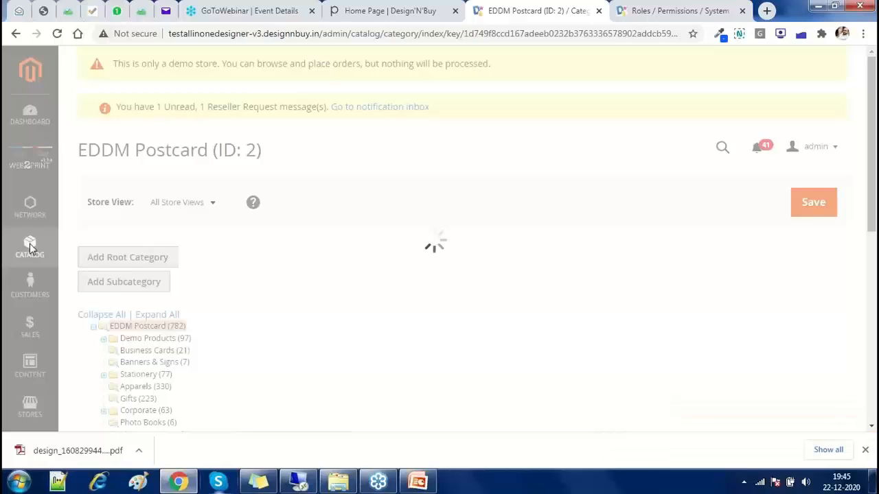
right_click(218, 482)
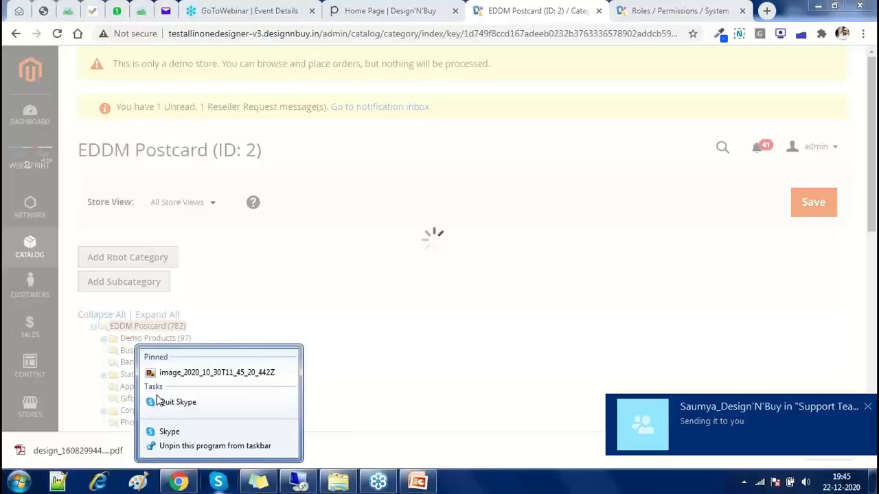
left_click(166, 402)
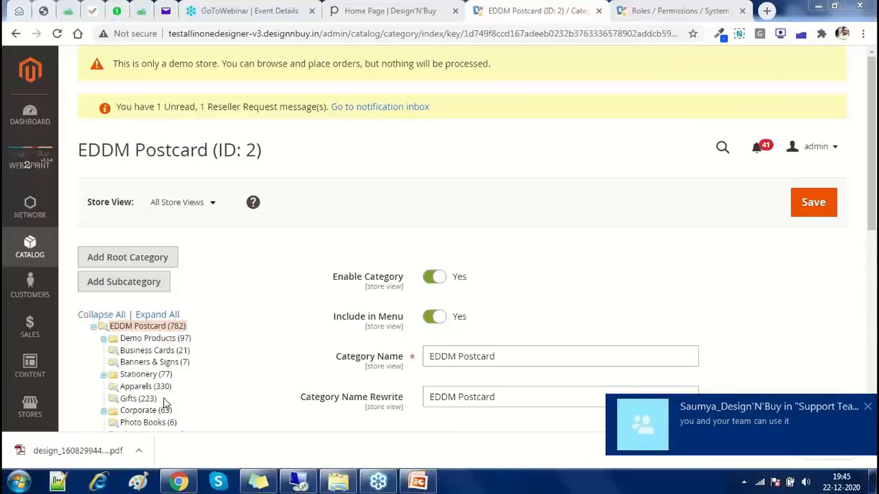
left_click(867, 407)
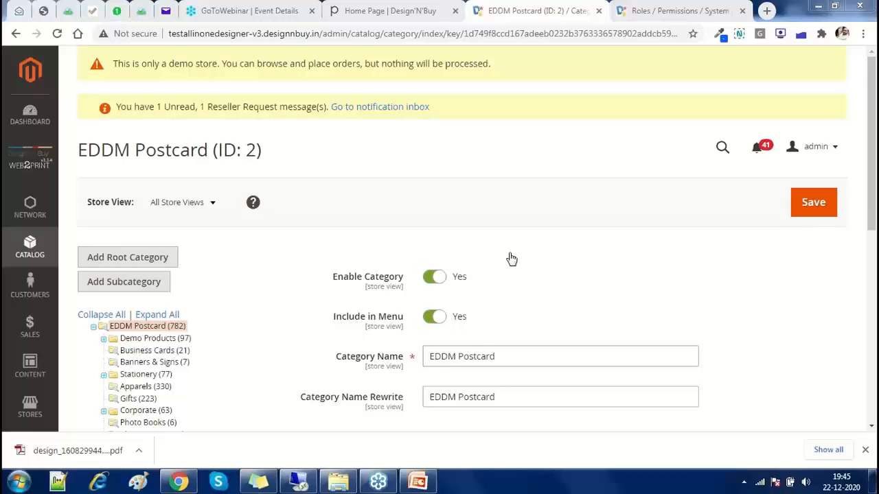
left_click(154, 351)
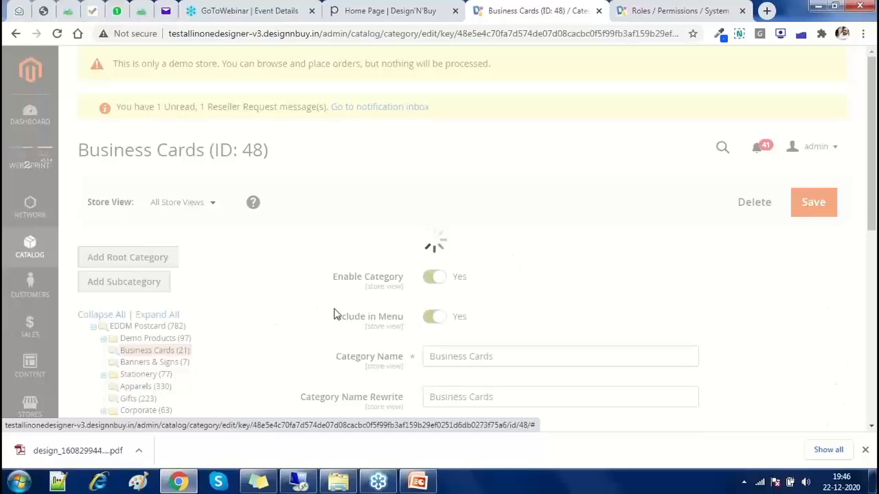
Expand Business Cards' Search Engine Optimization section and check its empty Meta Title, Keywords and Description
scroll(337, 314, "down", 1)
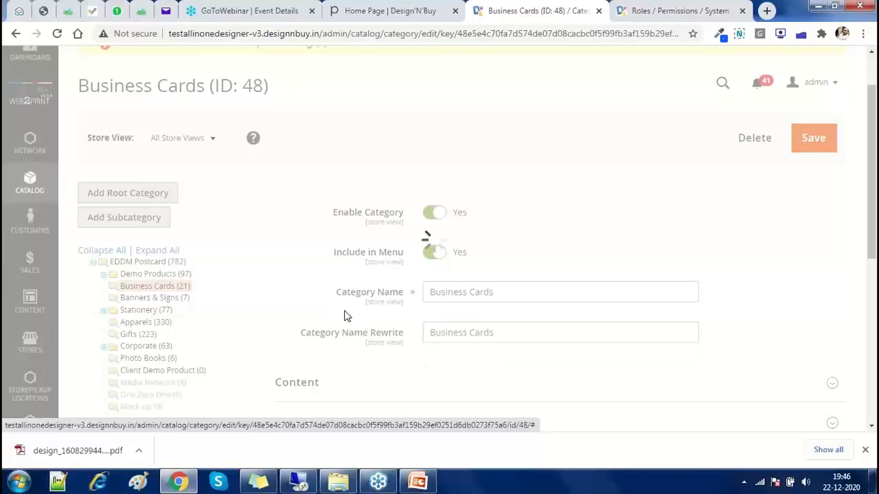
scroll(346, 316, "down", 3)
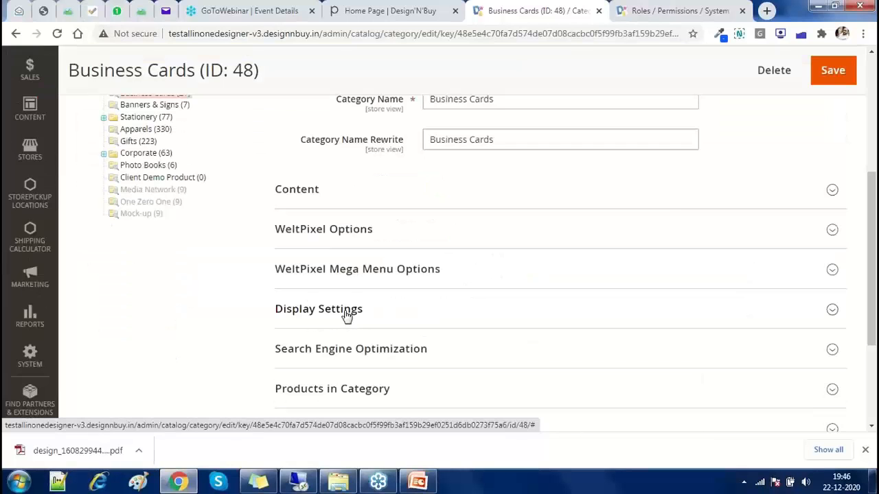
scroll(330, 302, "down", 1)
left_click(308, 294)
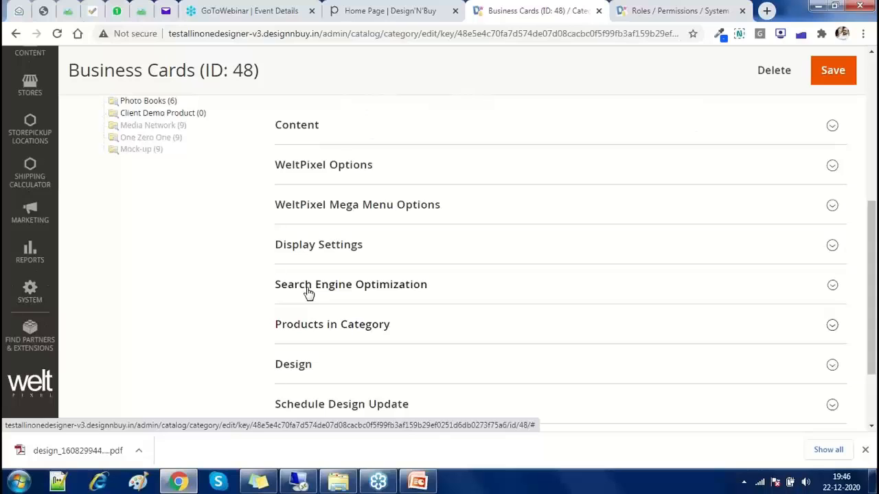
scroll(306, 288, "down", 2)
left_click(462, 265)
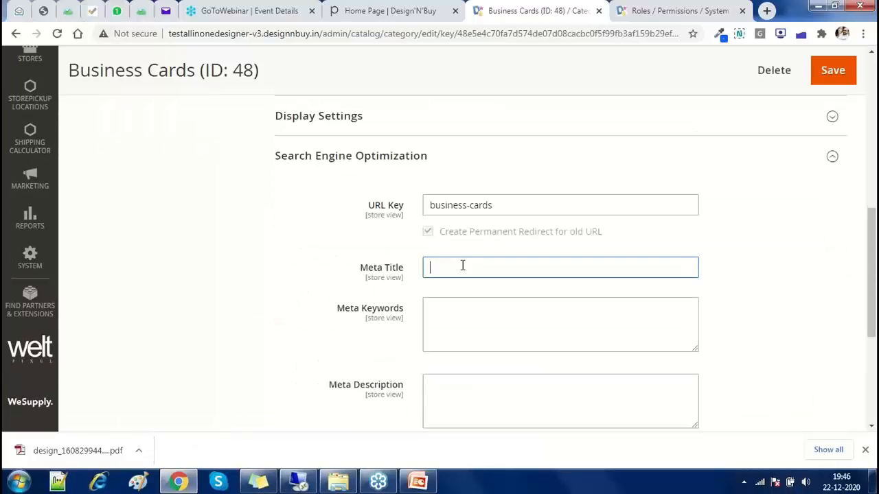
left_click(433, 321)
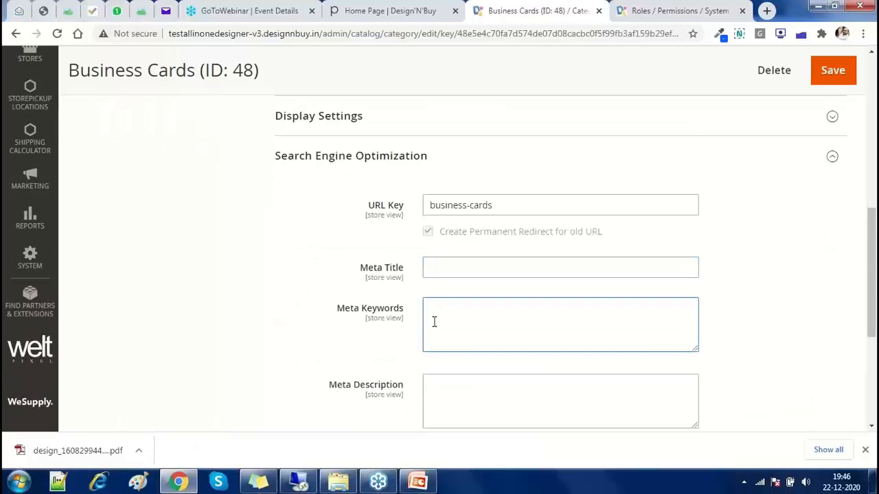
left_click(431, 384)
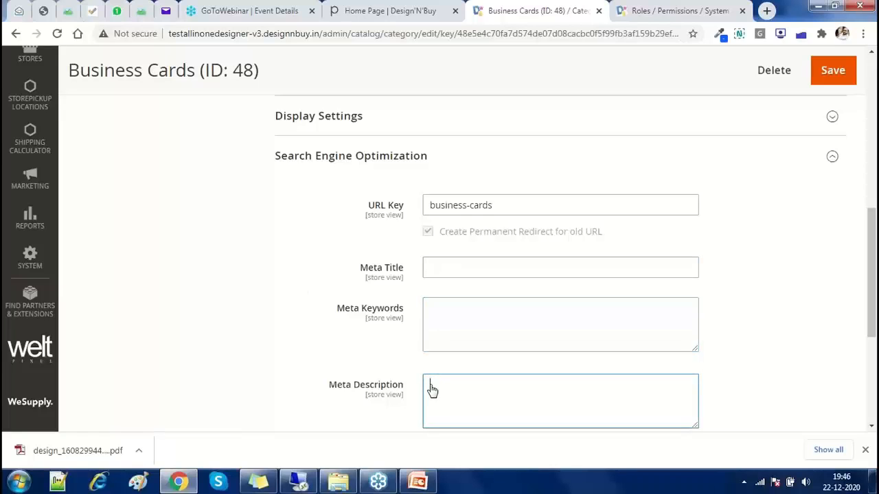
scroll(173, 368, "up", 3)
scroll(175, 370, "up", 5)
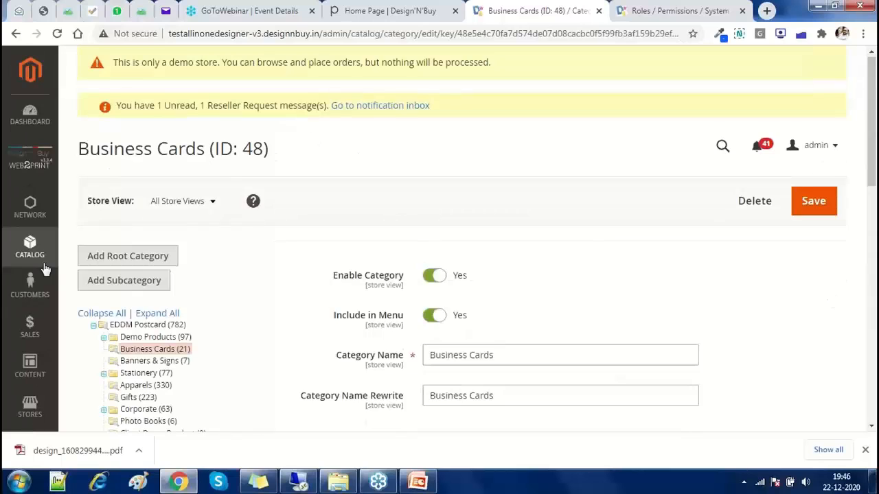
left_click(39, 255)
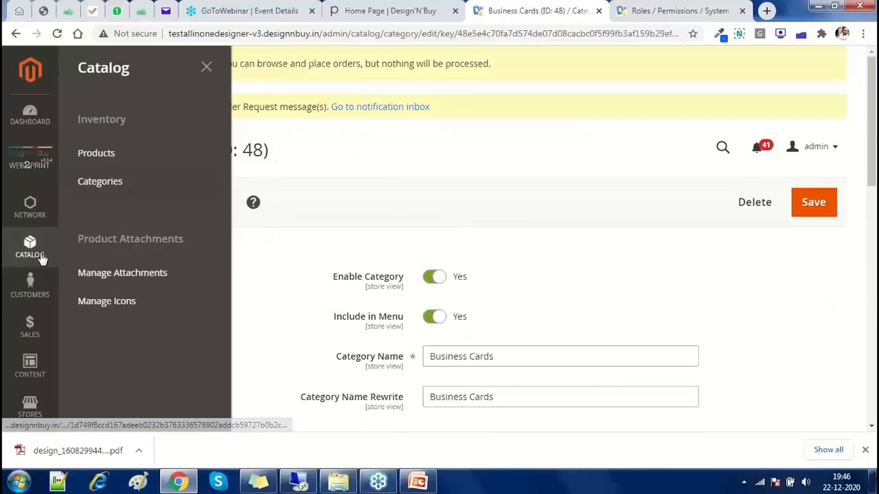
Open 'Custom Size Banner with other Custom Options' for editing from the Products grid
left_click(96, 153)
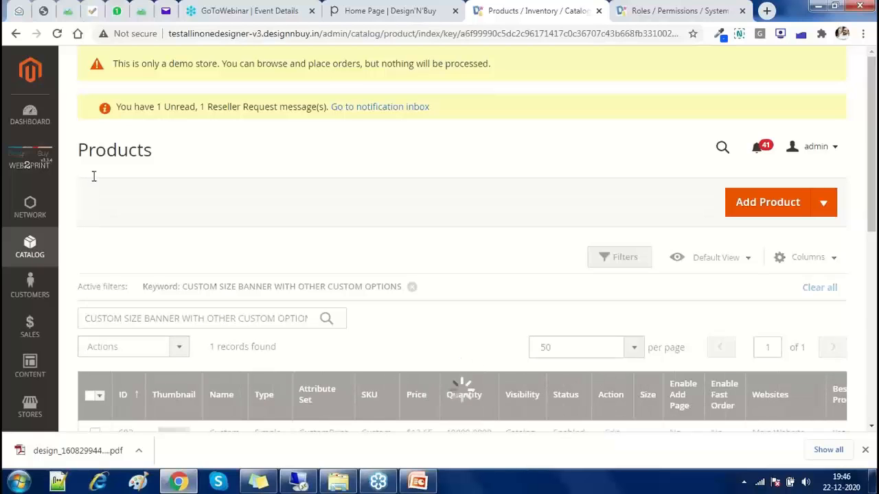
scroll(92, 180, "down", 2)
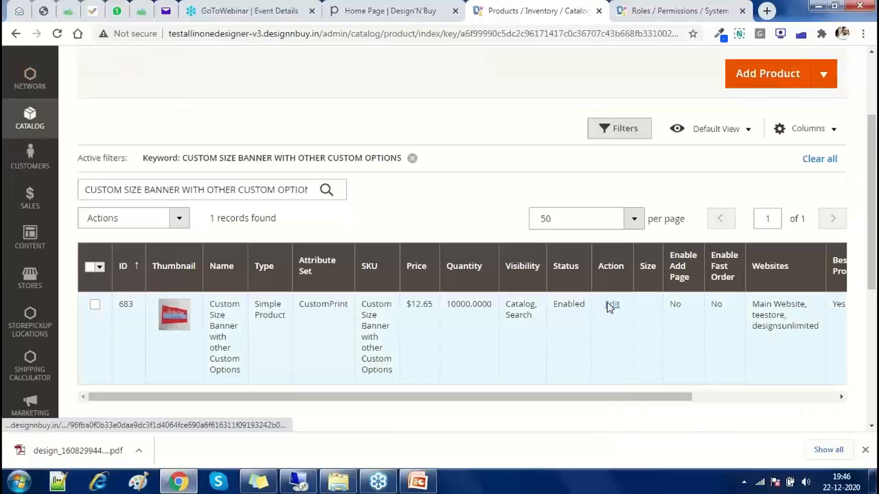
left_click(607, 307)
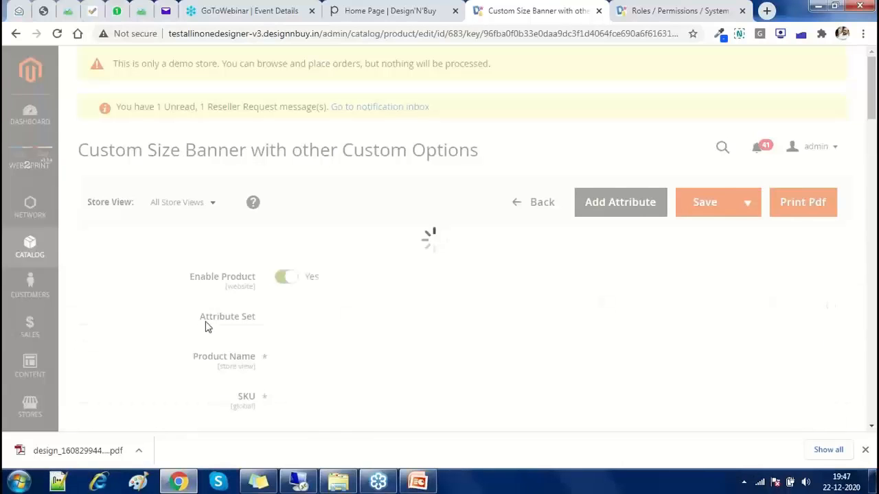
Expand the product's Search Engine Optimization section and review its meta title, keywords and description
scroll(206, 326, "down", 5)
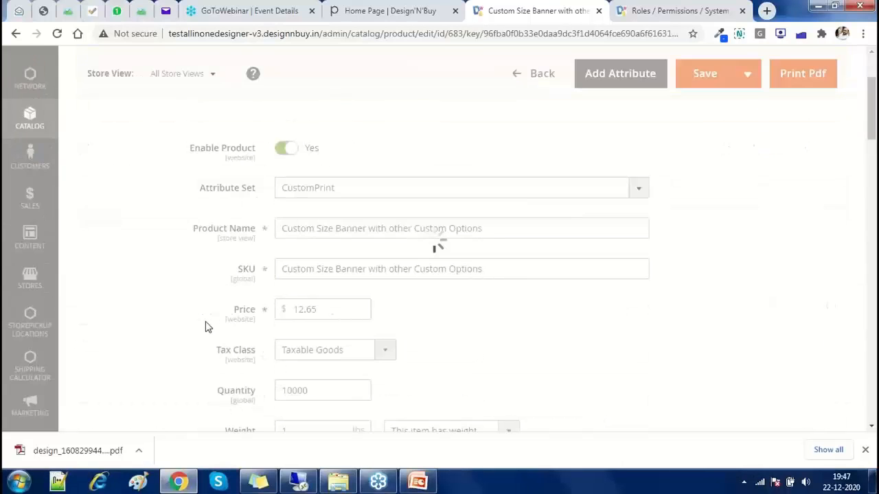
scroll(206, 327, "down", 15)
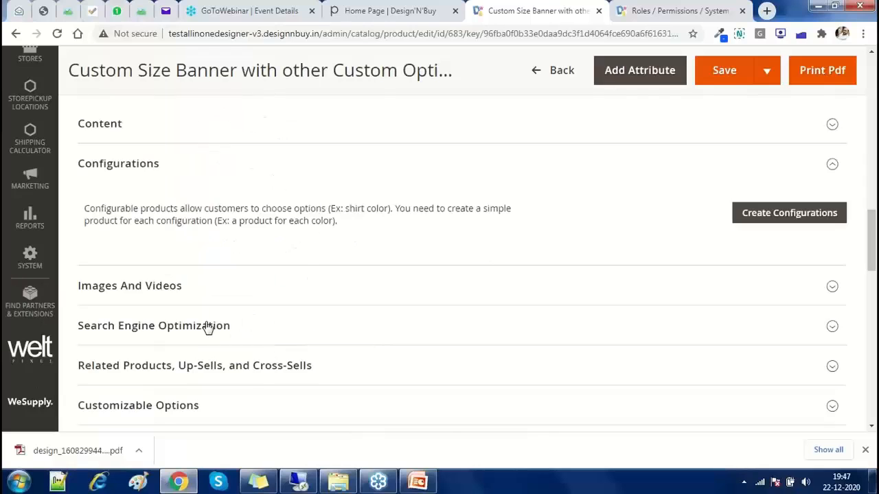
left_click(208, 327)
scroll(204, 327, "down", 3)
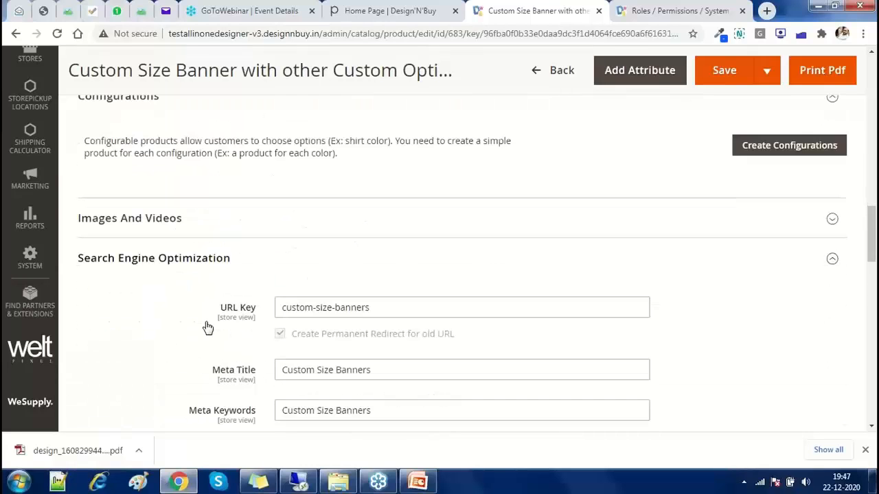
triple_click(389, 246)
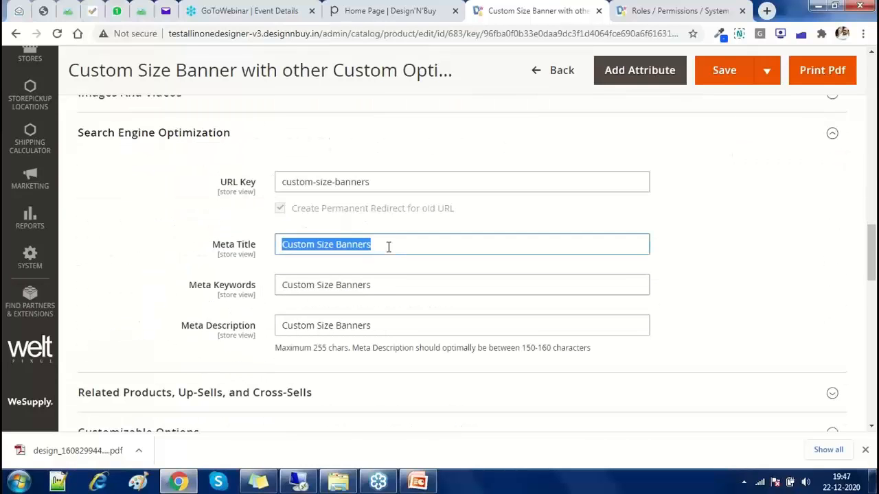
triple_click(383, 284)
triple_click(378, 324)
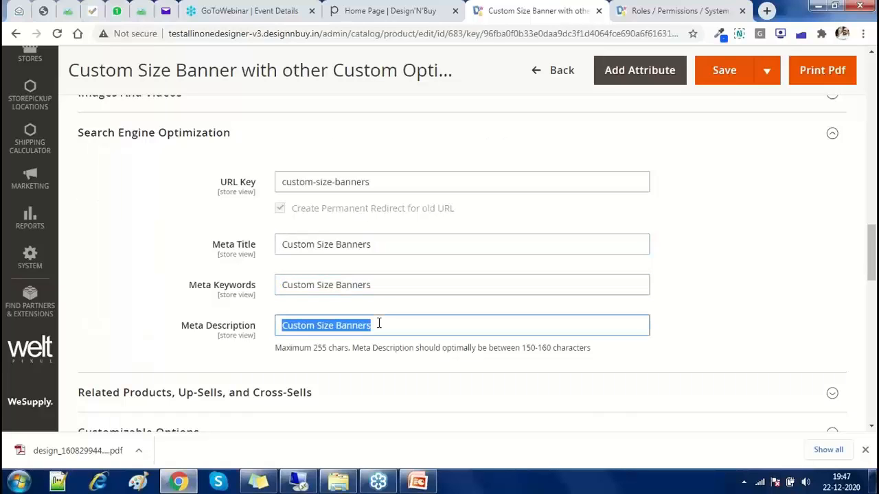
Glance at the presentation slides, then return to the admin and go to the Content menu
key("alt+Tab")
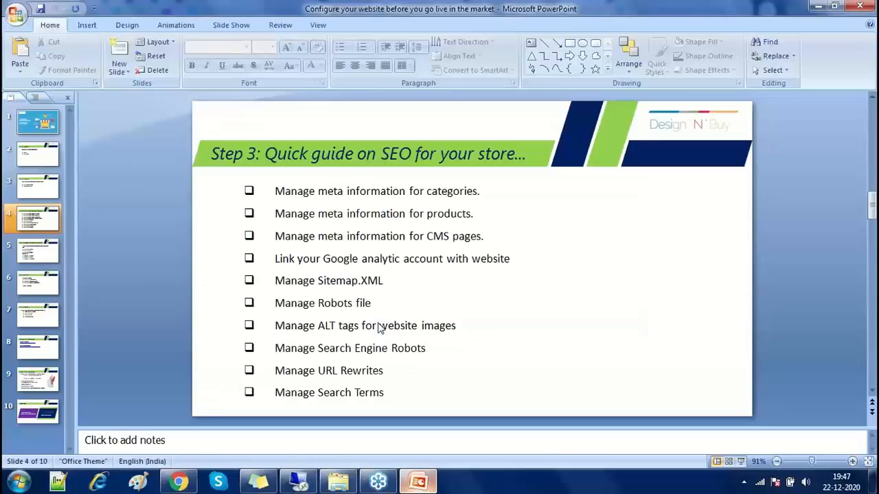
key("alt+Tab")
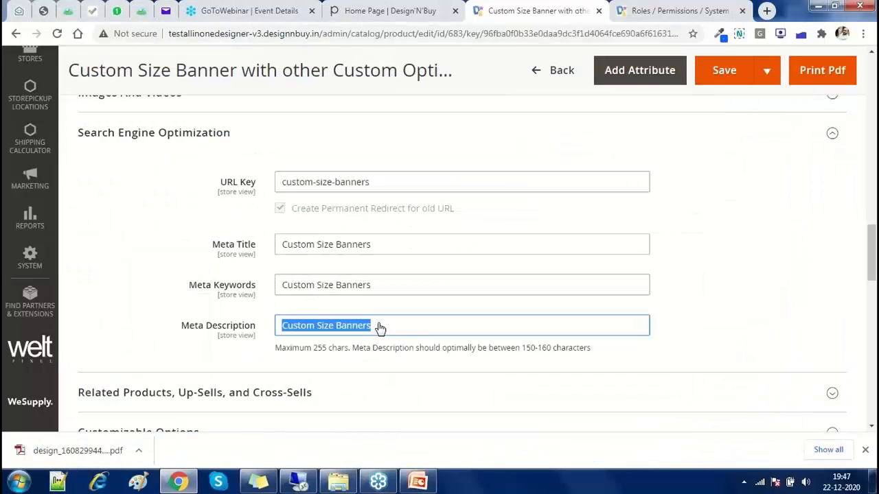
scroll(30, 120, "up", 1)
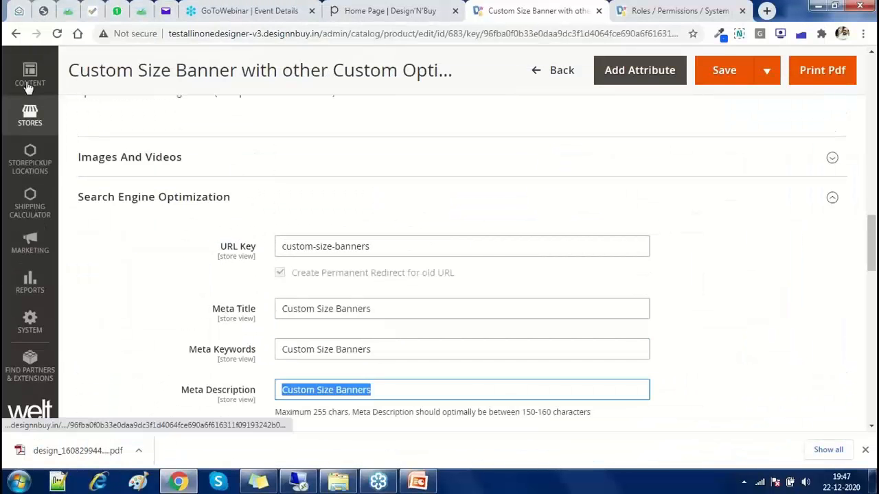
left_click(30, 77)
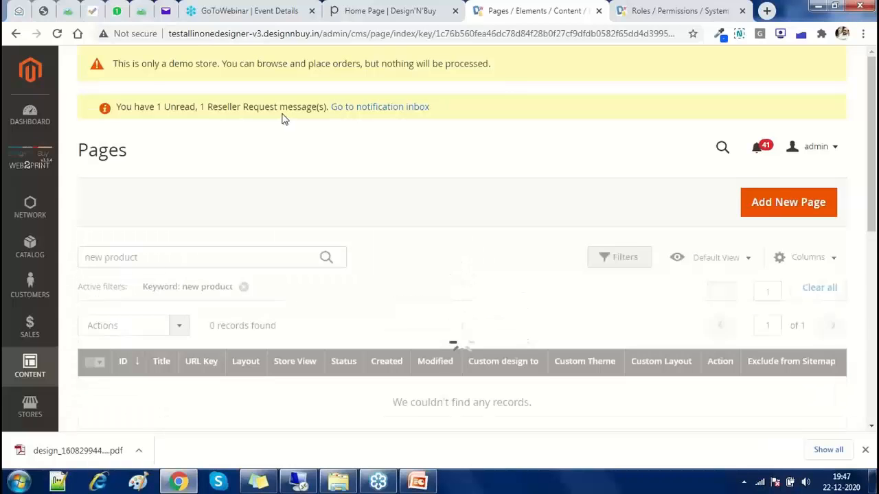
Clear the 'new product' keyword filter and edit the Home Page | Design'N'Buy row
scroll(222, 232, "down", 1)
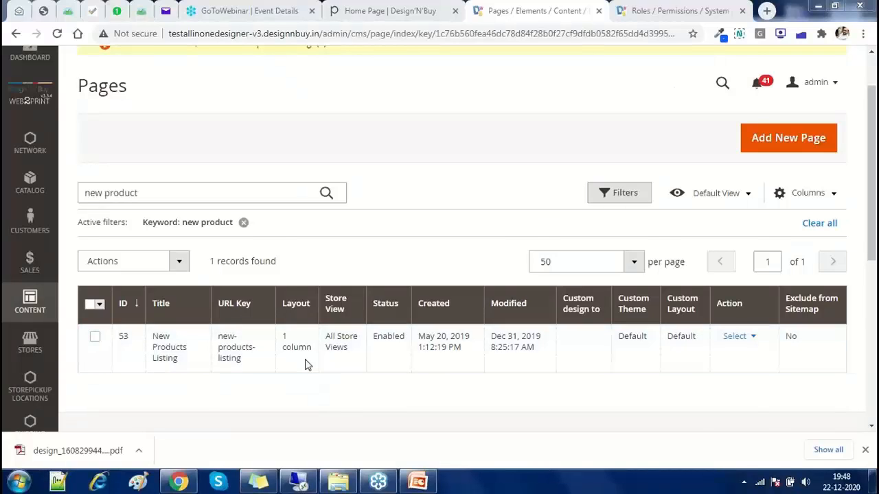
left_click(243, 223)
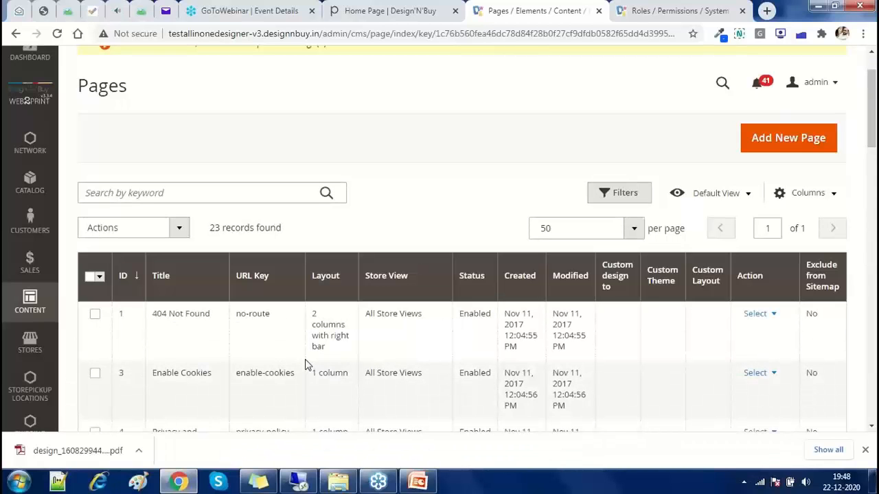
scroll(398, 385, "down", 2)
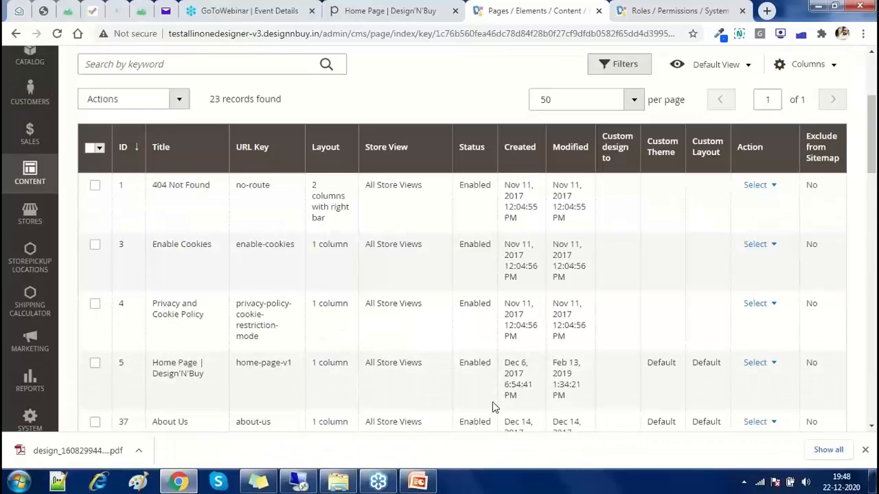
left_click(788, 365)
left_click(799, 387)
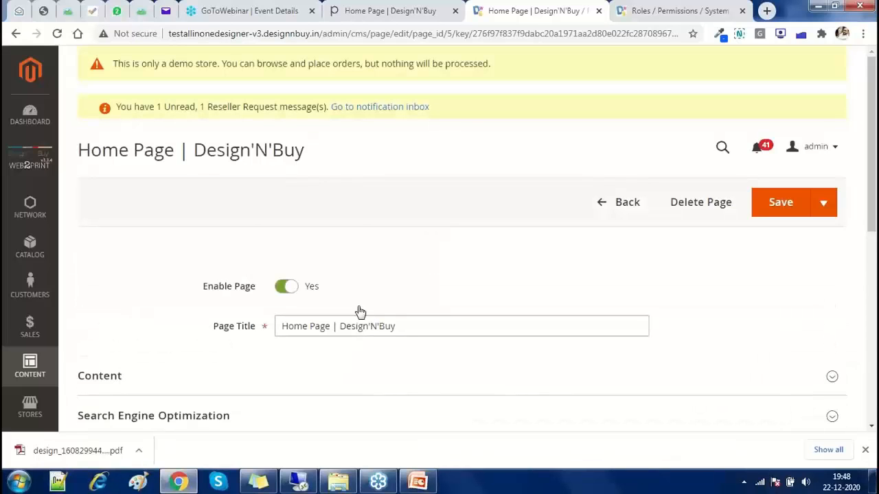
Expand the home page's SEO section and set Meta Title to 'Banner Printing Store in USA'
scroll(179, 238, "down", 3)
left_click(182, 221)
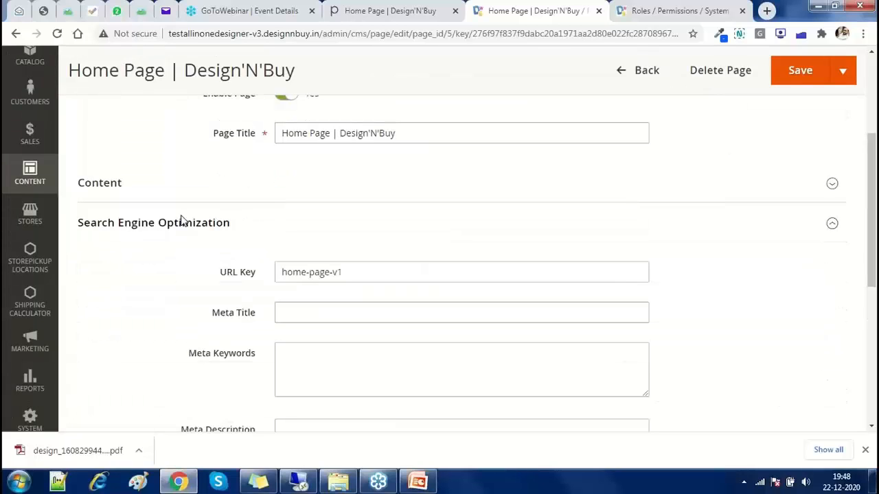
scroll(255, 224, "down", 2)
left_click(255, 223)
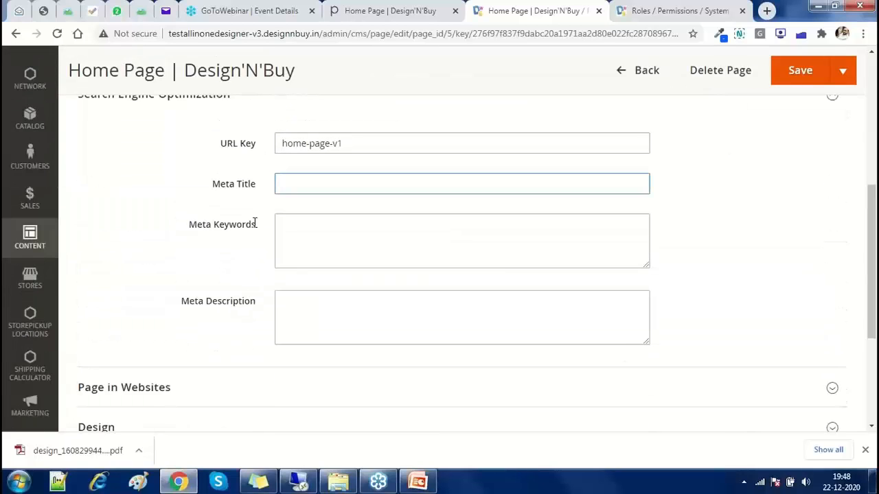
left_click(297, 224)
left_click(303, 308)
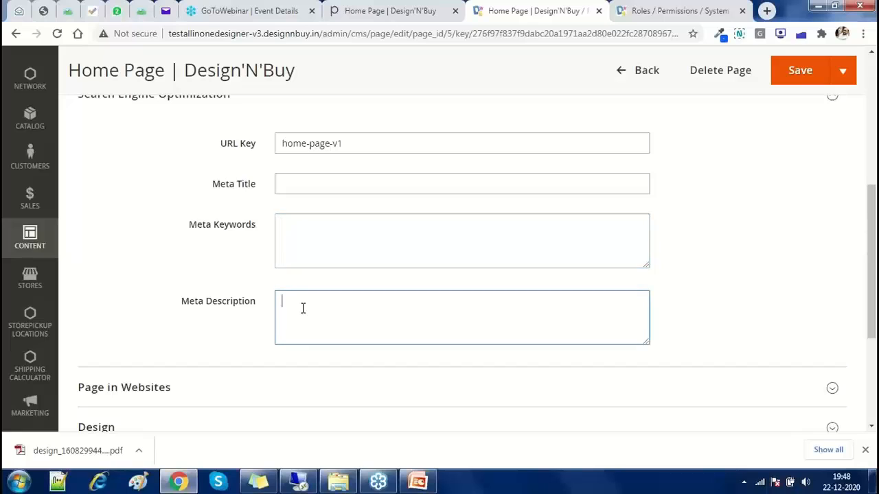
key("shift+Tab")
key("shift+Tab")
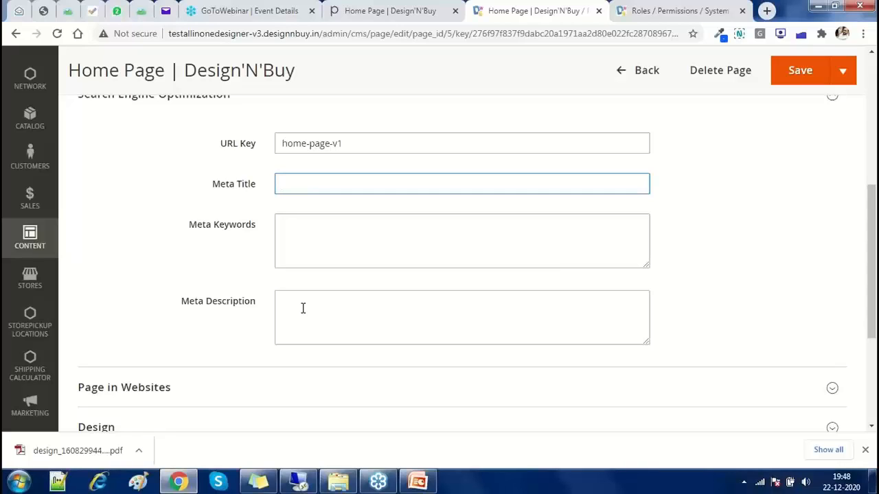
type("Banner Printing ")
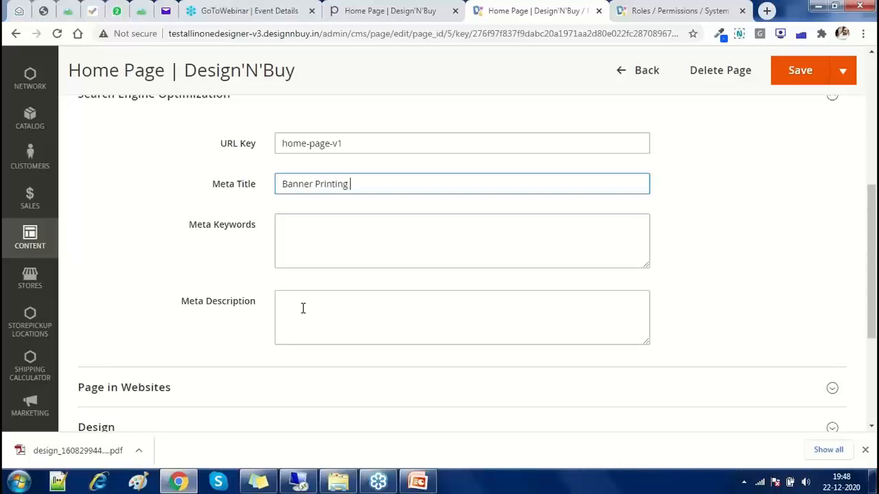
type("Store in USA")
key("Tab")
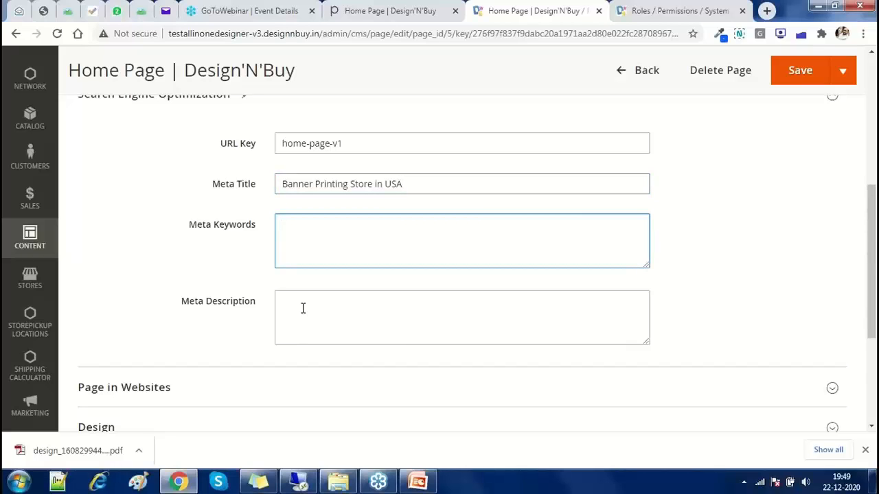
Enter meta keywords for banners, printing, webtoprint, signs and printing in USA, checking the SEO slide
type("Banners, printing, webtopri")
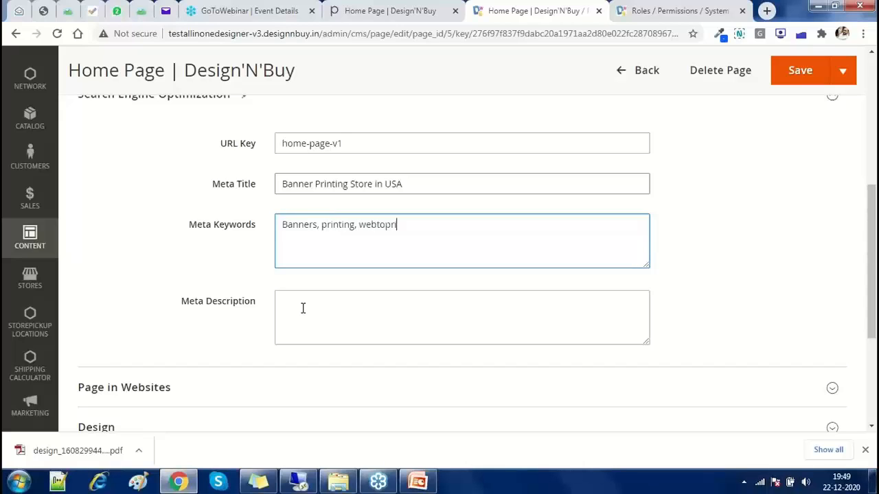
type("nt, signs,")
type("priting in usa,")
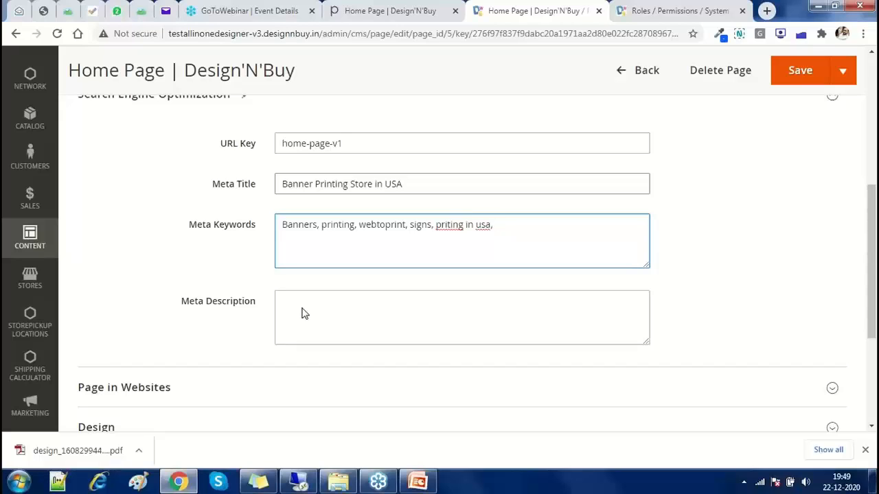
left_click(303, 308)
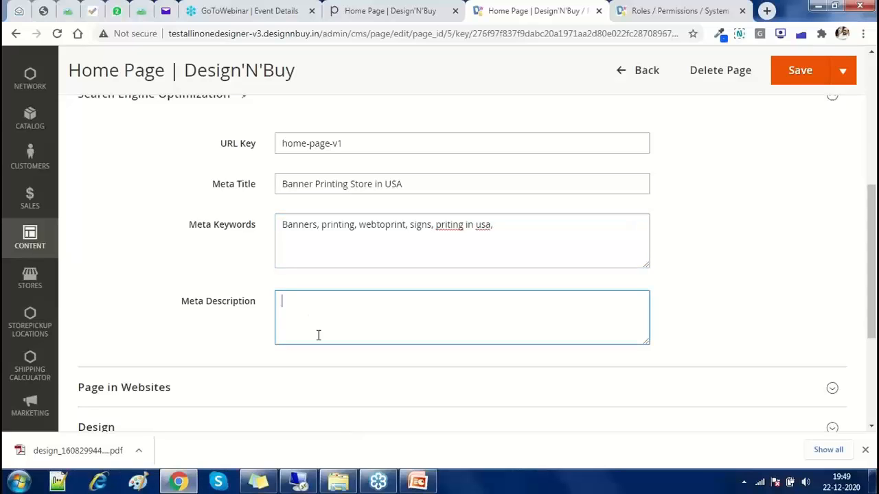
scroll(319, 335, "up", 4)
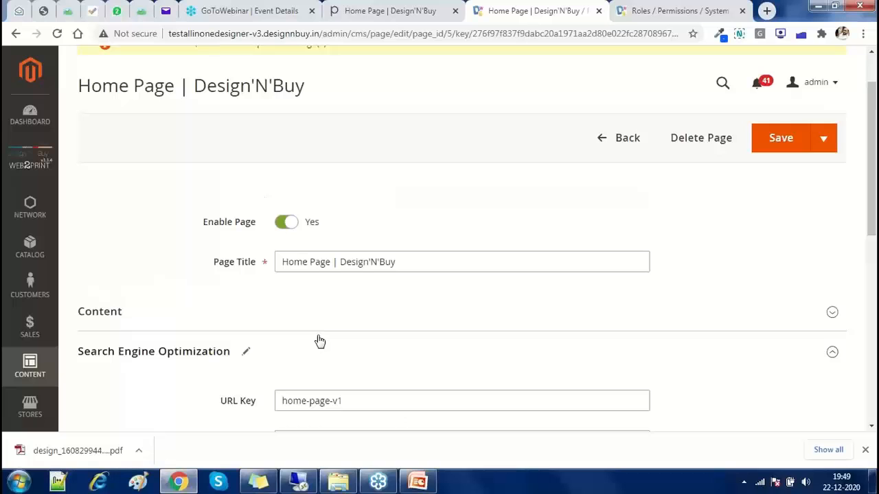
left_click(418, 482)
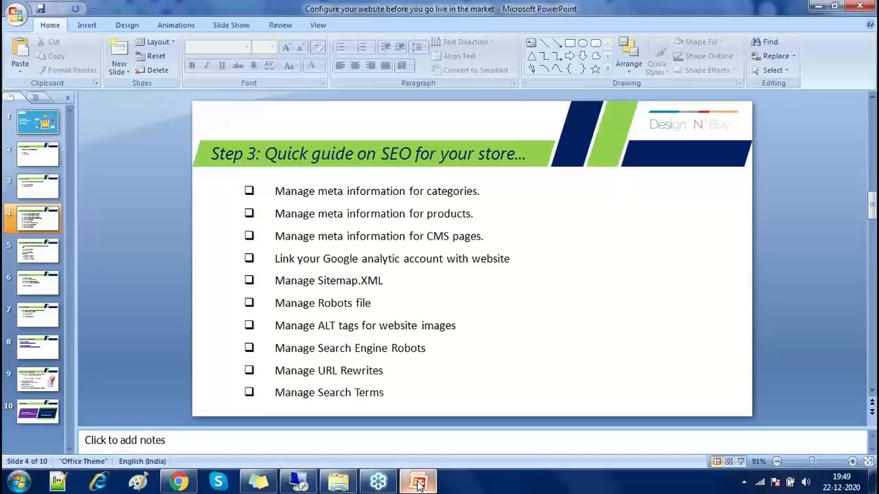
key("alt+Tab")
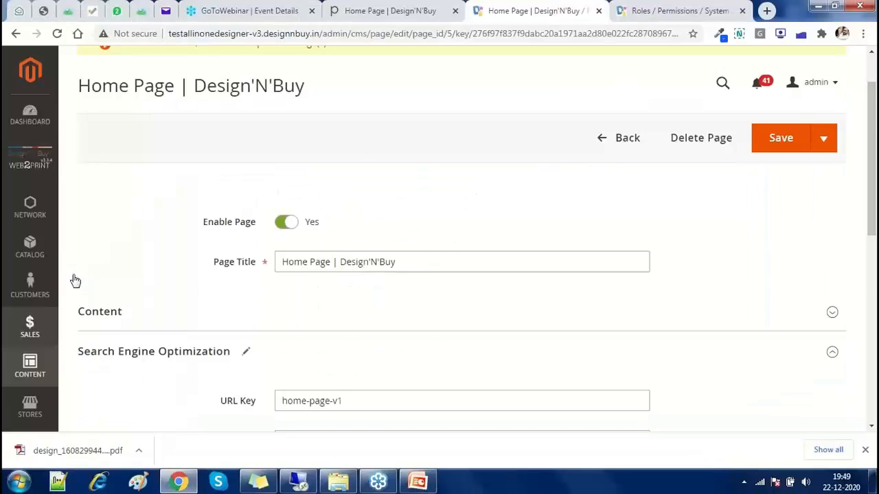
scroll(76, 280, "down", 2)
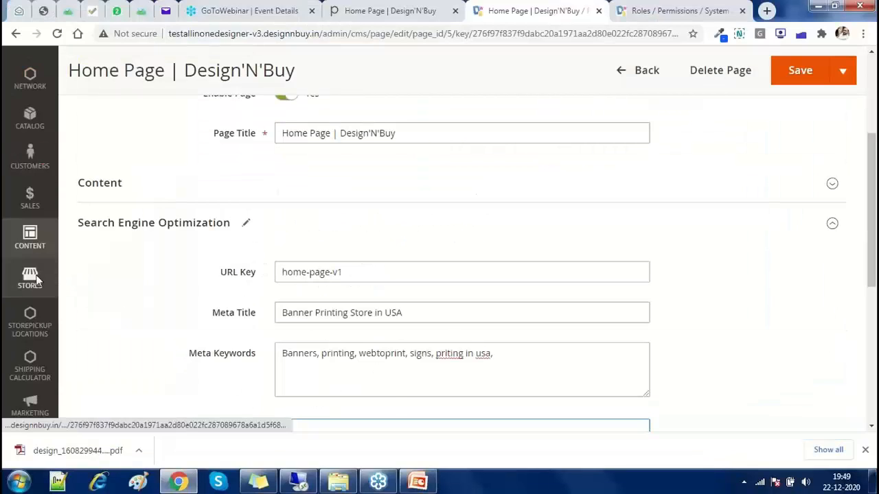
Go to Stores > Configuration > Sales > Google API settings
left_click(38, 280)
left_click(106, 182)
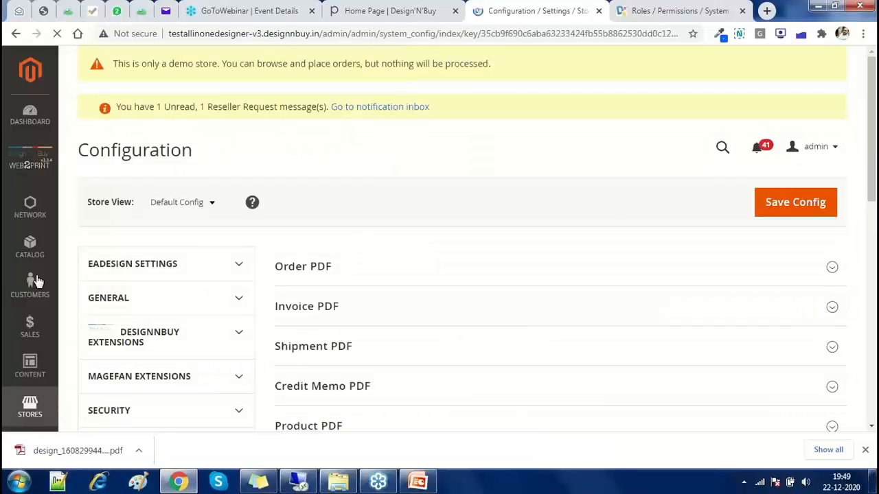
scroll(154, 277, "down", 2)
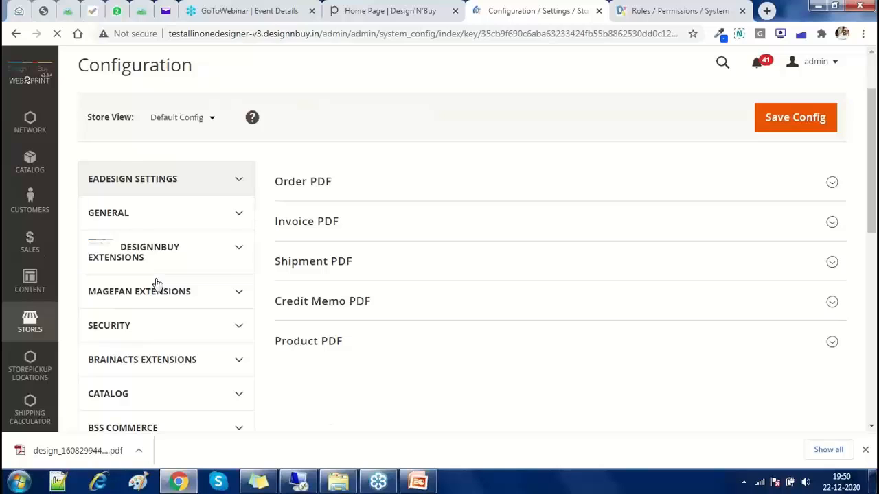
scroll(156, 283, "down", 2)
scroll(137, 318, "down", 1)
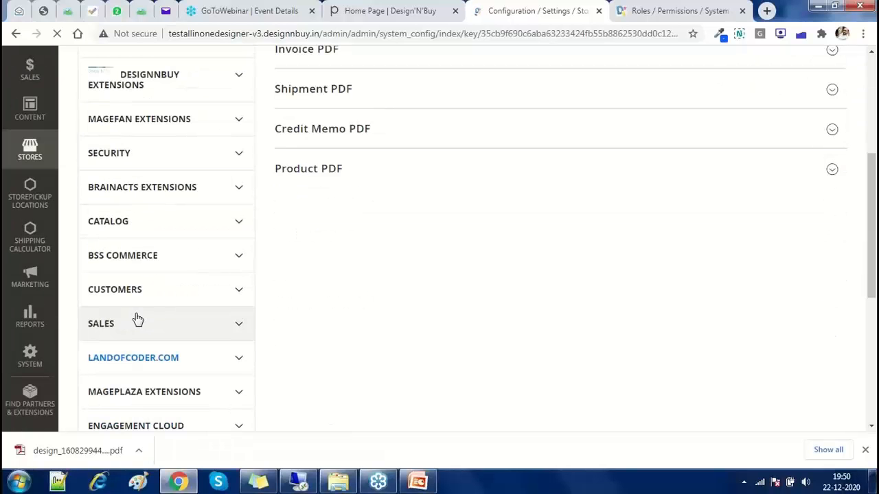
scroll(137, 318, "down", 1)
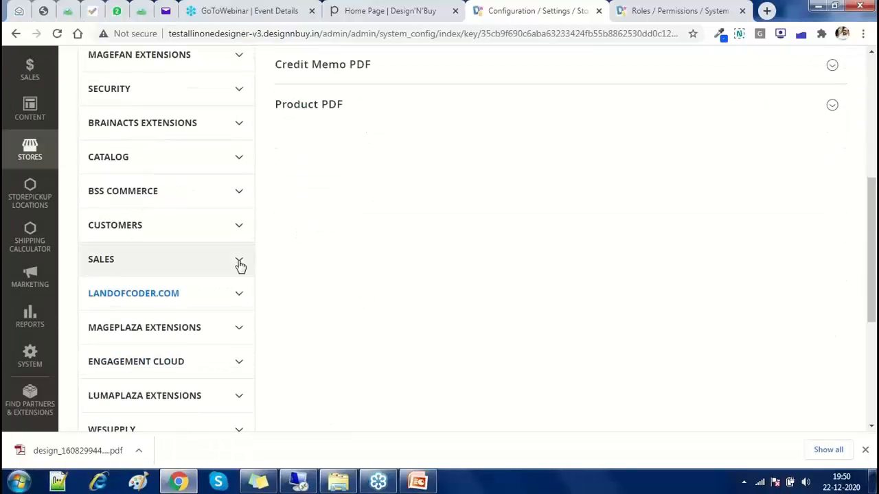
scroll(239, 266, "up", 1)
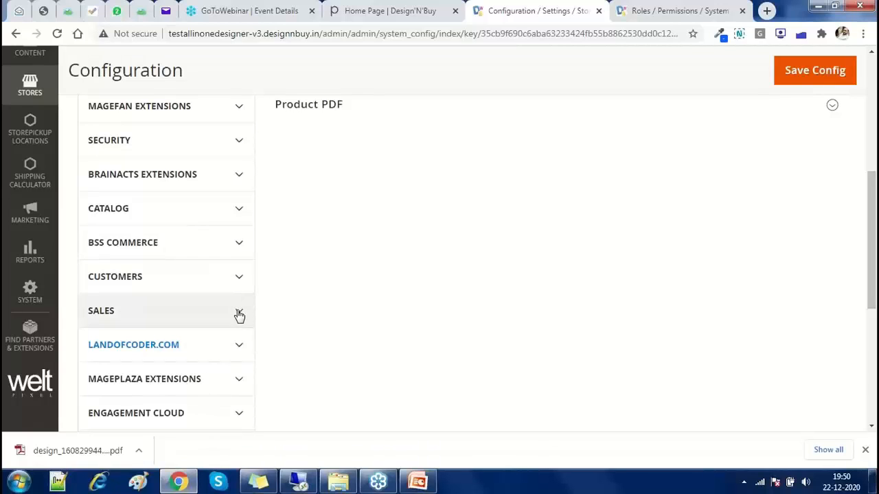
left_click(238, 314)
scroll(239, 315, "down", 3)
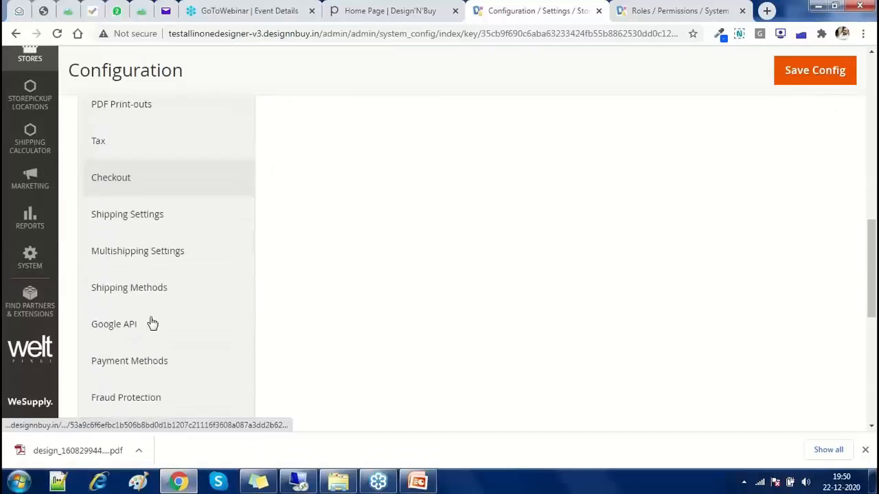
left_click(152, 323)
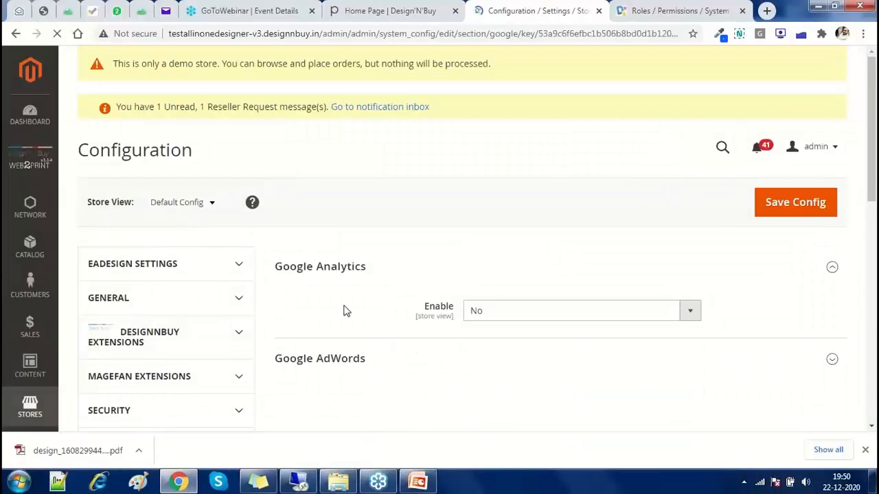
Set Google Analytics Enable to Yes and place the cursor in Account Number
scroll(412, 275, "down", 1)
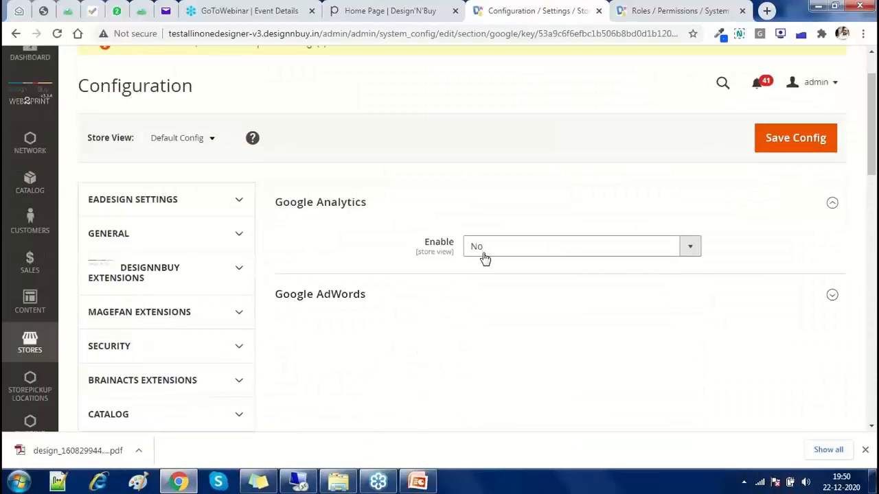
left_click(483, 252)
left_click(482, 262)
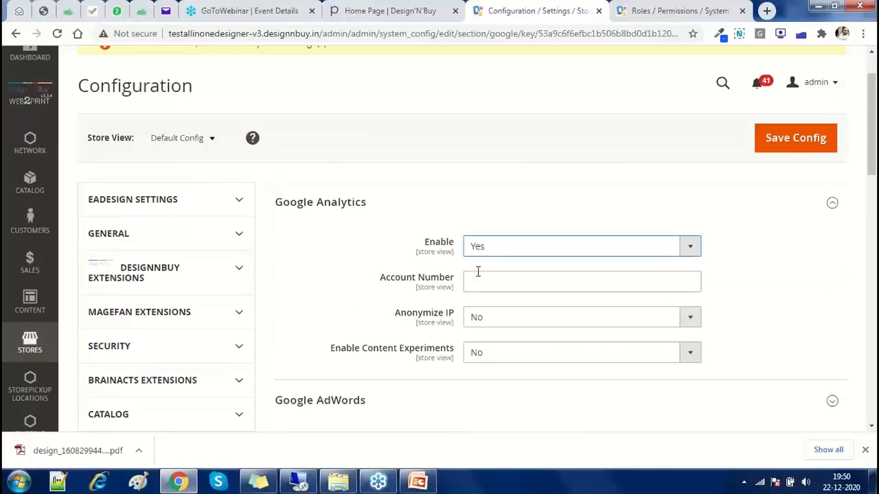
left_click(478, 273)
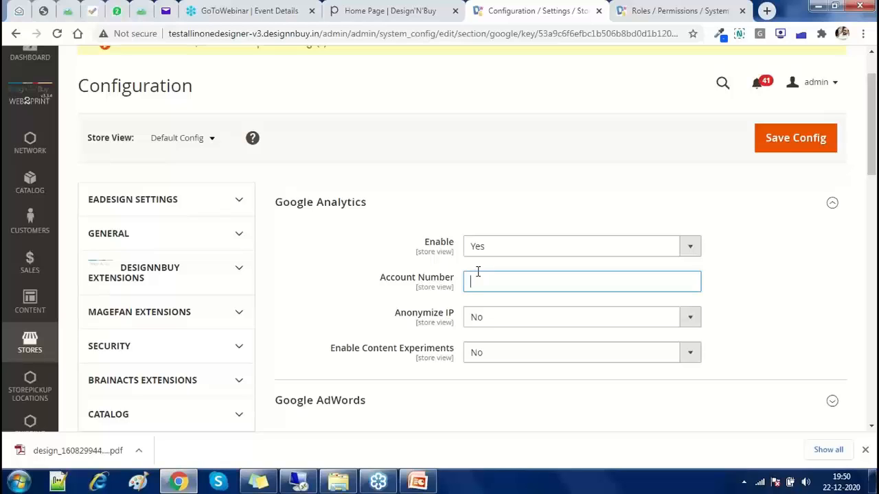
Enable Google AdWords and its conversion tracking, overriding the default setting
scroll(446, 273, "down", 3)
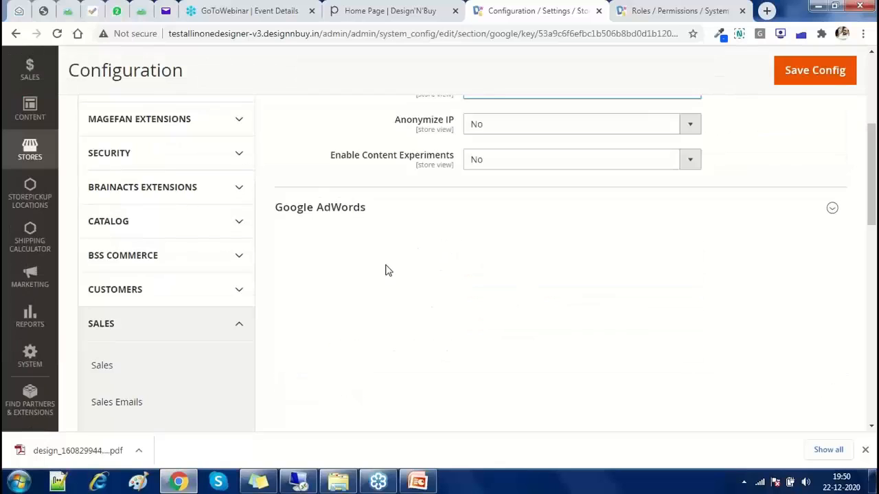
left_click(367, 212)
left_click(718, 252)
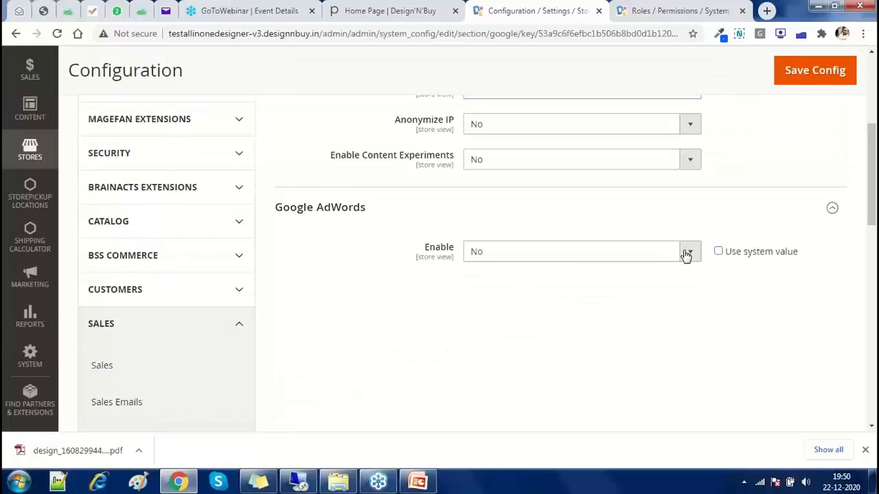
left_click(686, 254)
left_click(570, 265)
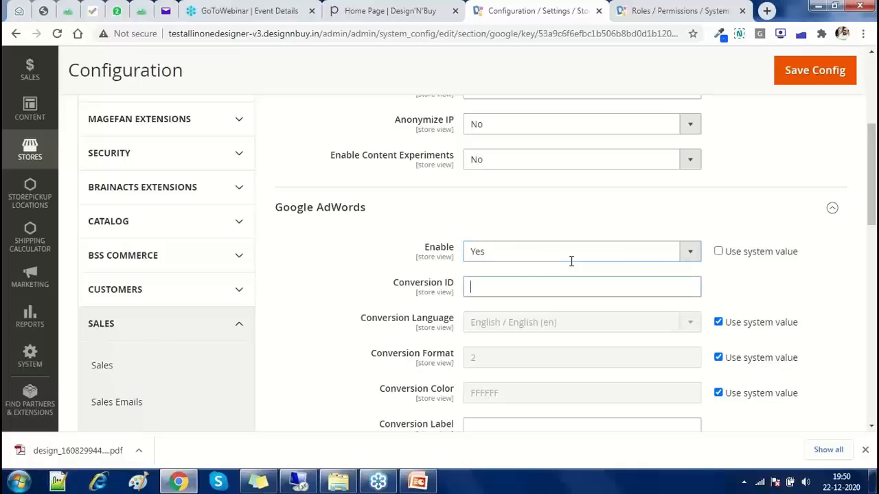
scroll(401, 298, "up", 5)
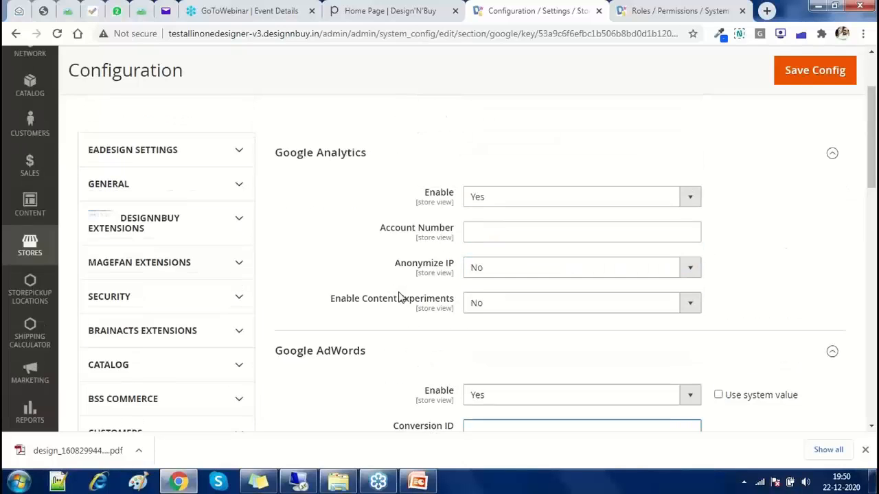
left_click(415, 482)
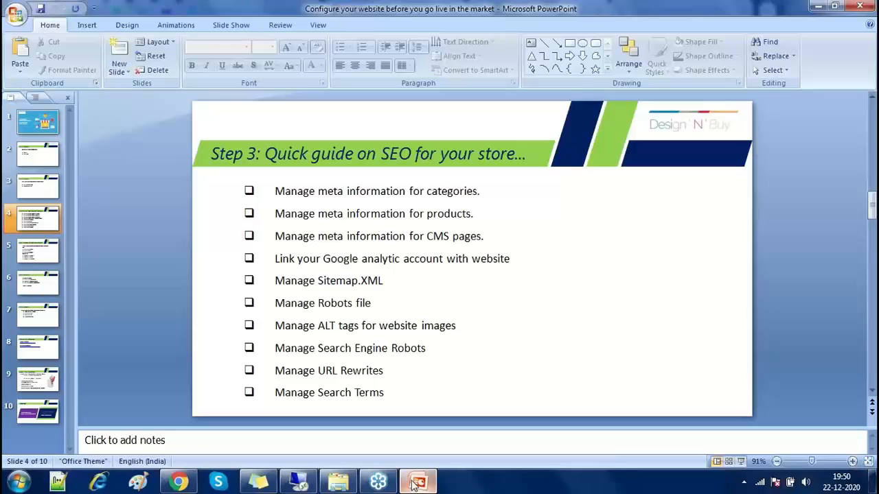
left_click(415, 482)
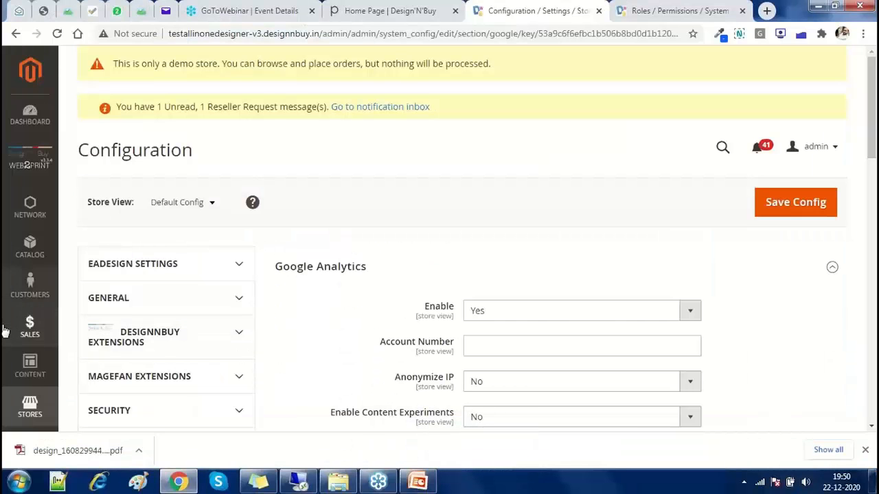
scroll(5, 331, "down", 2)
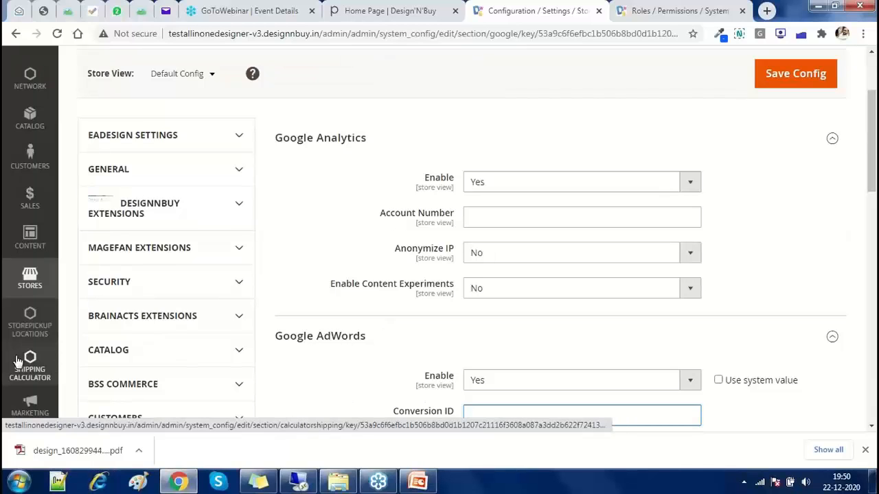
Go to Marketing > Site Map and start a new sitemap with Add Sitemap
left_click(30, 408)
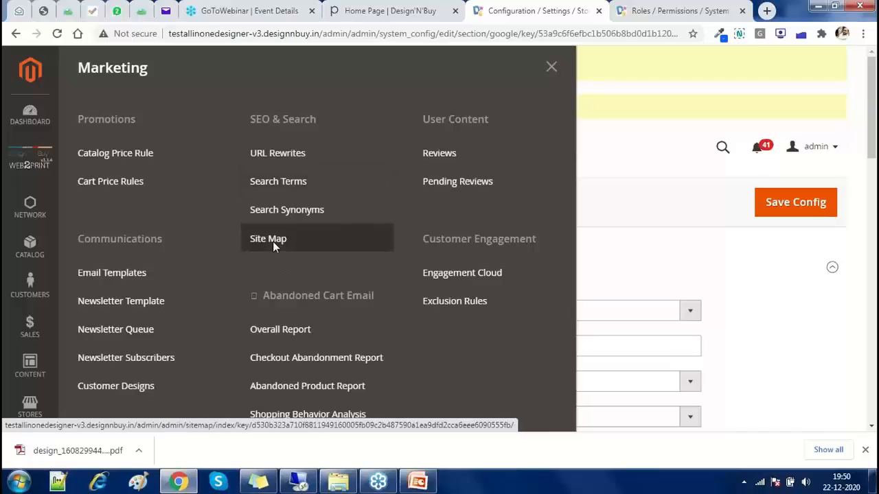
left_click(272, 241)
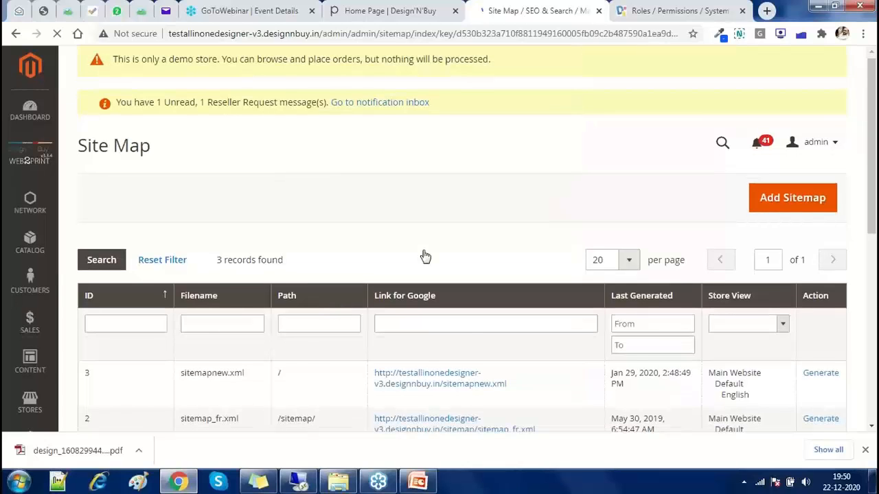
scroll(432, 302, "down", 2)
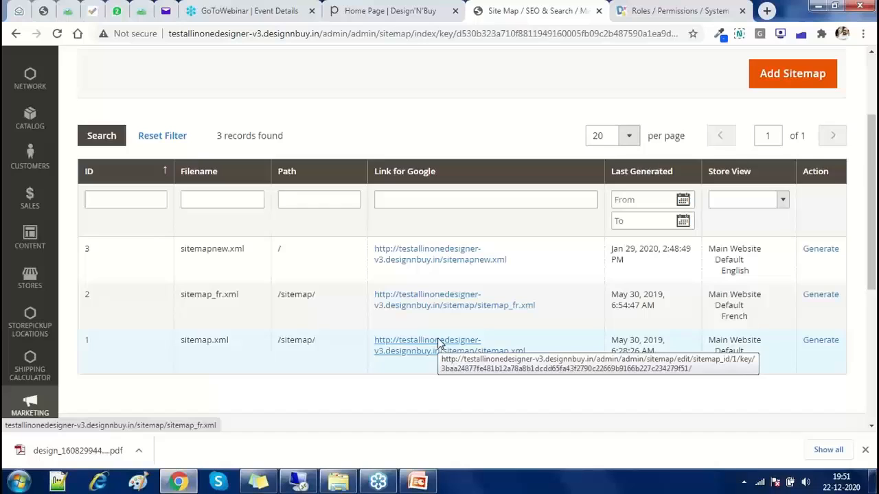
left_click(438, 343)
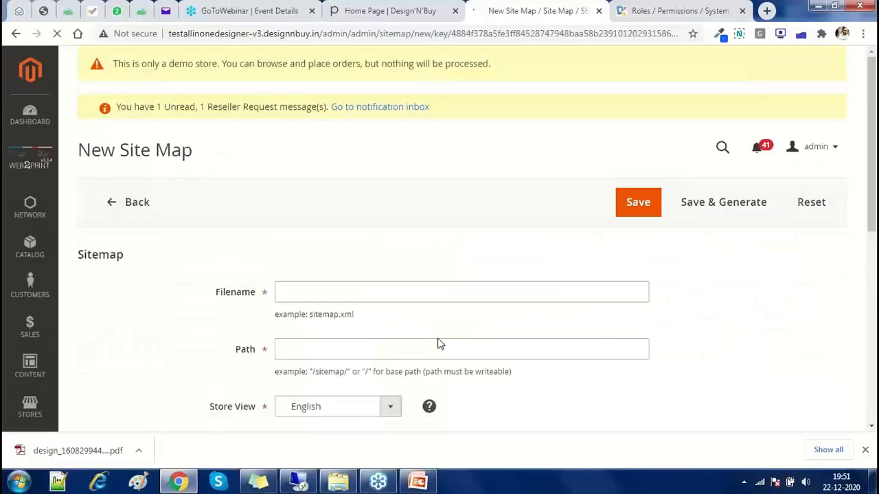
Set Filename sitemap.xml, Path /, Store View English, then Save & Generate
double_click(312, 318)
key("ctrl+c")
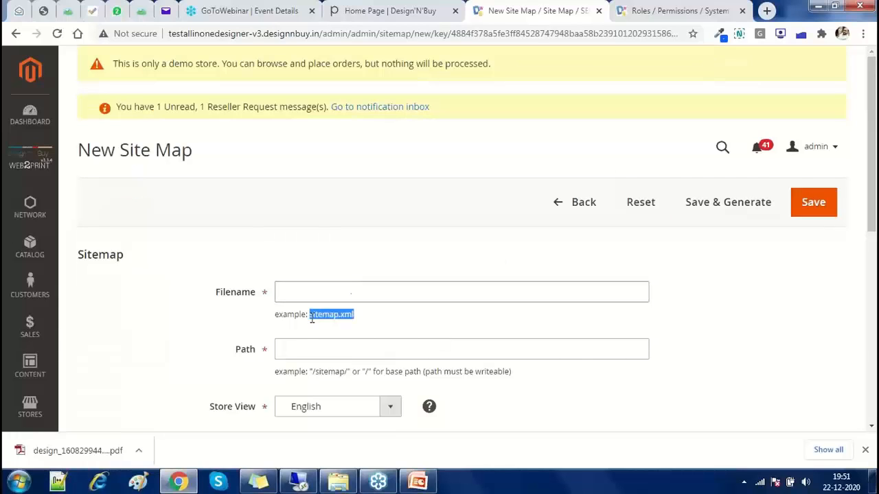
left_click(353, 289)
key("ctrl+v")
scroll(354, 291, "down", 2)
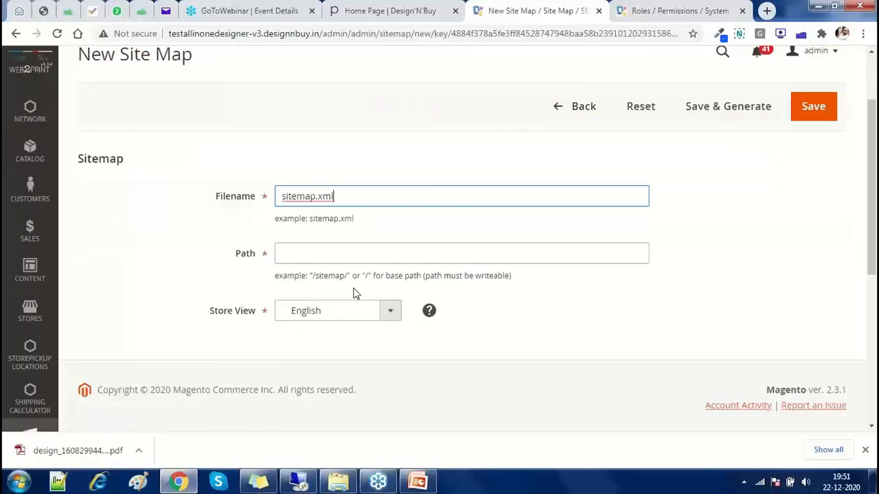
scroll(355, 293, "down", 1)
left_click(318, 227)
left_click(295, 247)
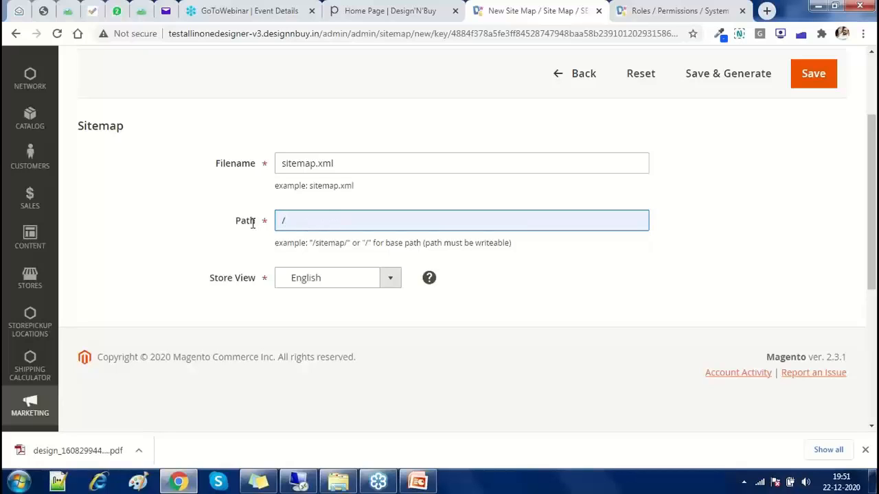
left_click(306, 279)
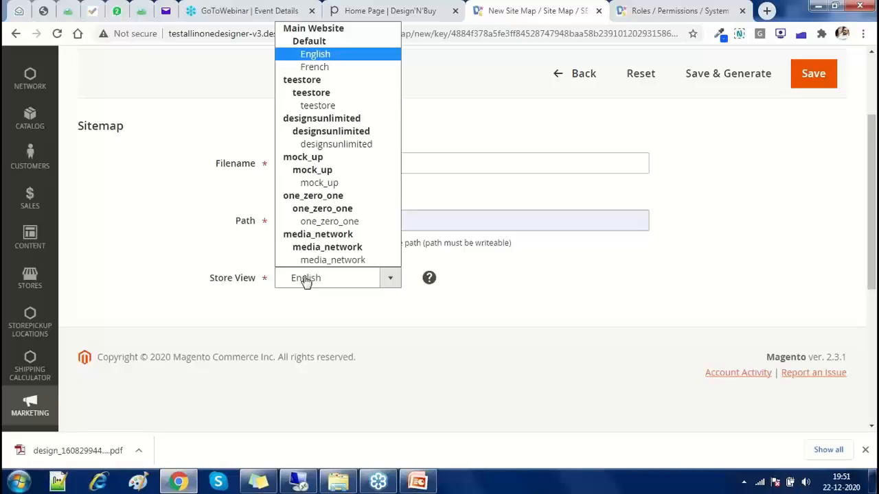
left_click(326, 59)
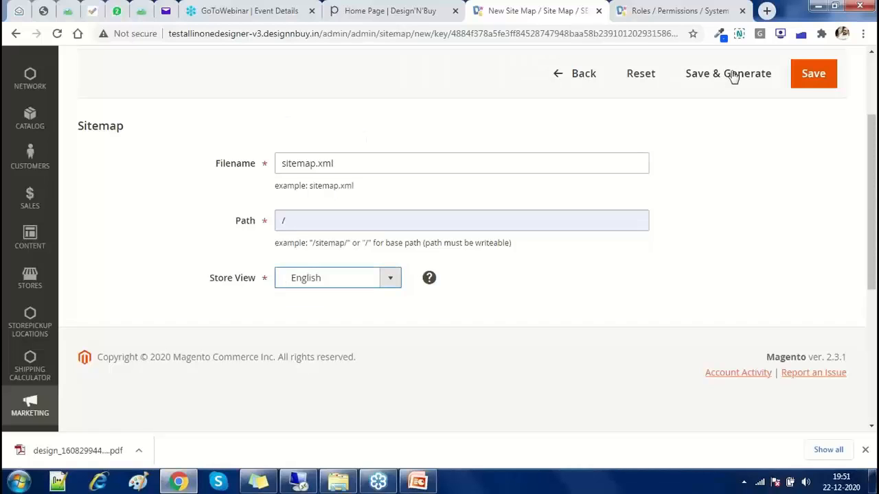
key("shift+Tab")
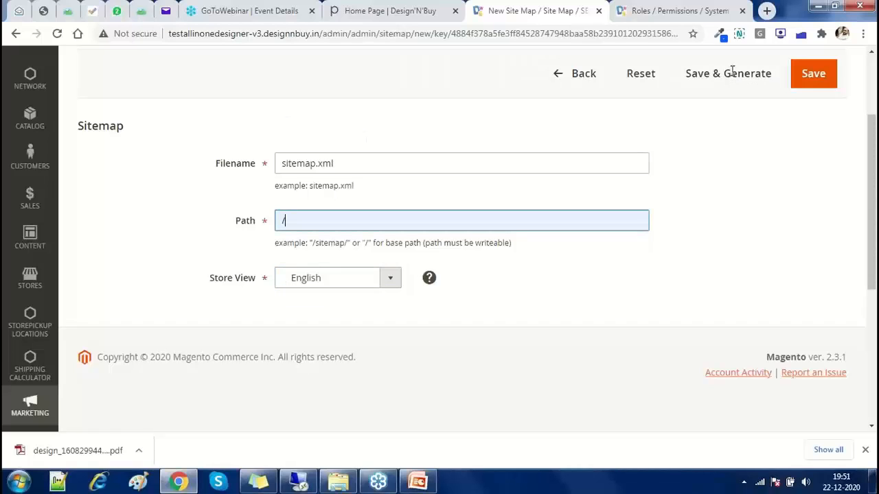
left_click(732, 75)
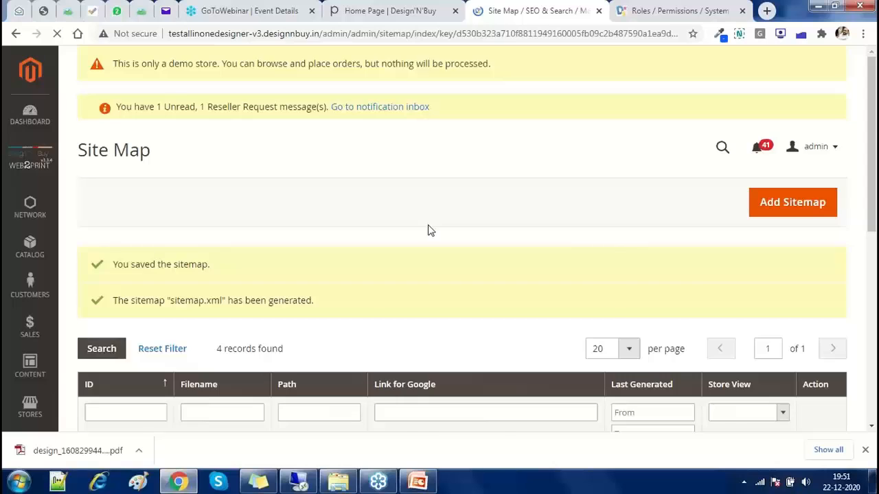
Open the generated sitemap.xml link in a new browser tab and view it
scroll(428, 230, "down", 3)
scroll(428, 230, "down", 1)
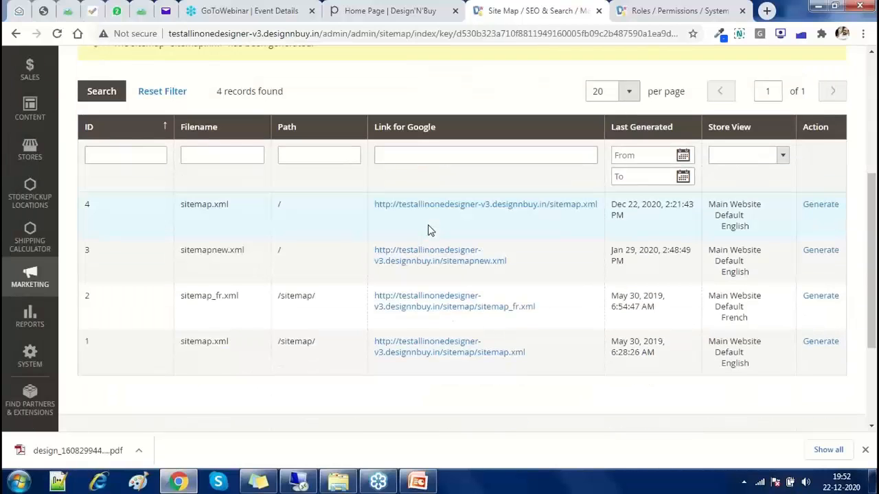
right_click(560, 210)
left_click(561, 214)
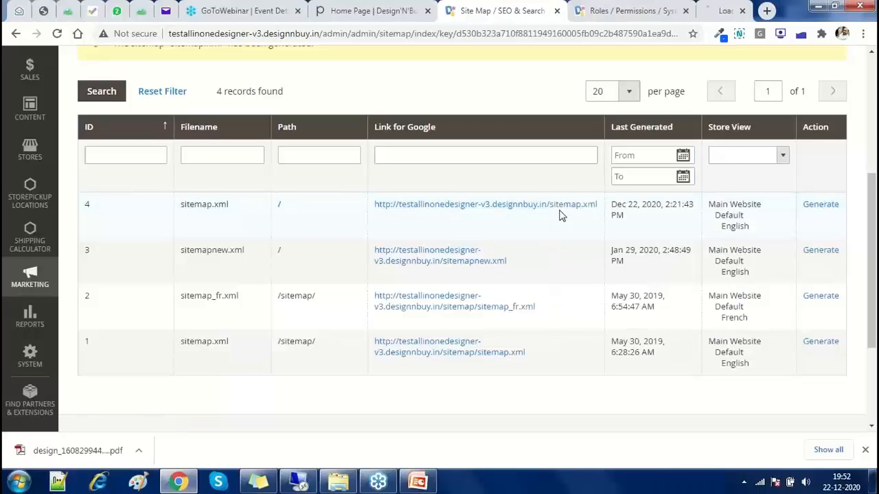
left_click(632, 14)
left_click(676, 12)
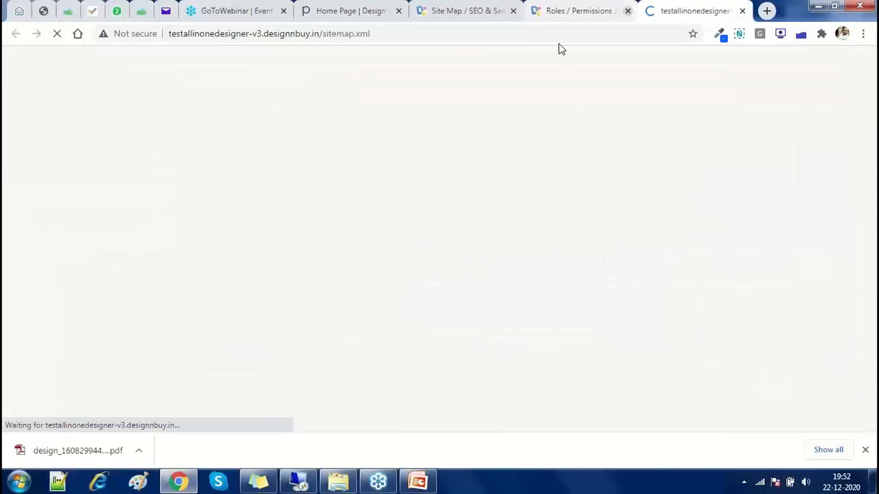
Close the Roles tab and scroll through the sitemap.xml URL entries
middle_click(560, 13)
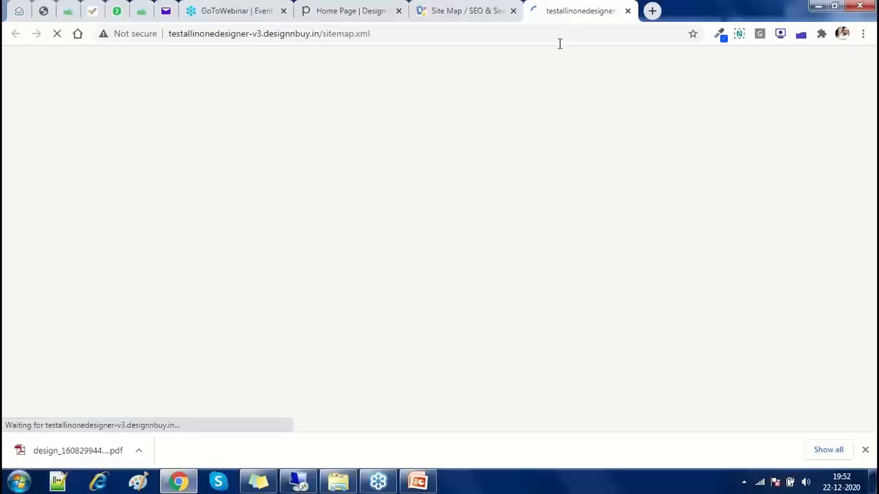
left_click(564, 34)
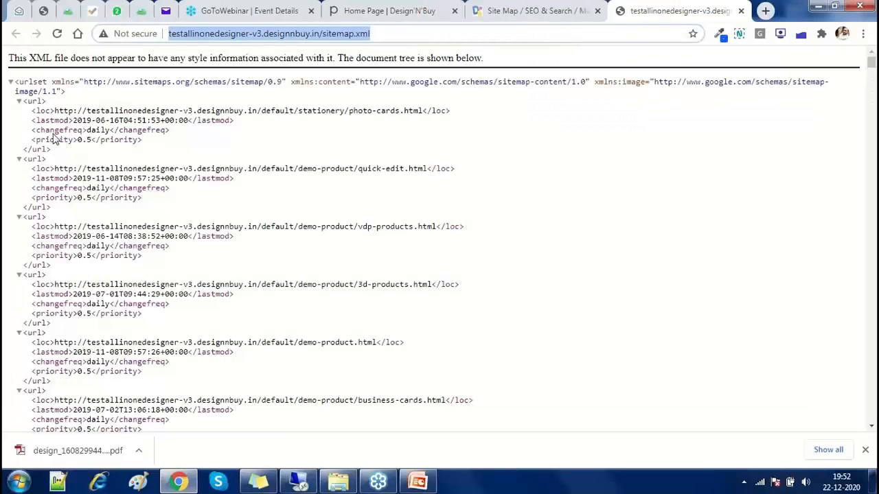
left_click(55, 133)
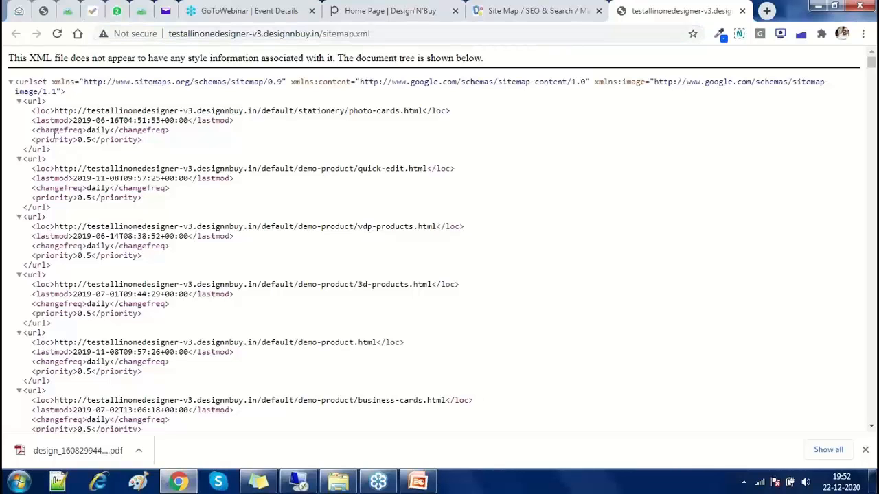
scroll(55, 139, "down", 5)
scroll(55, 140, "down", 6)
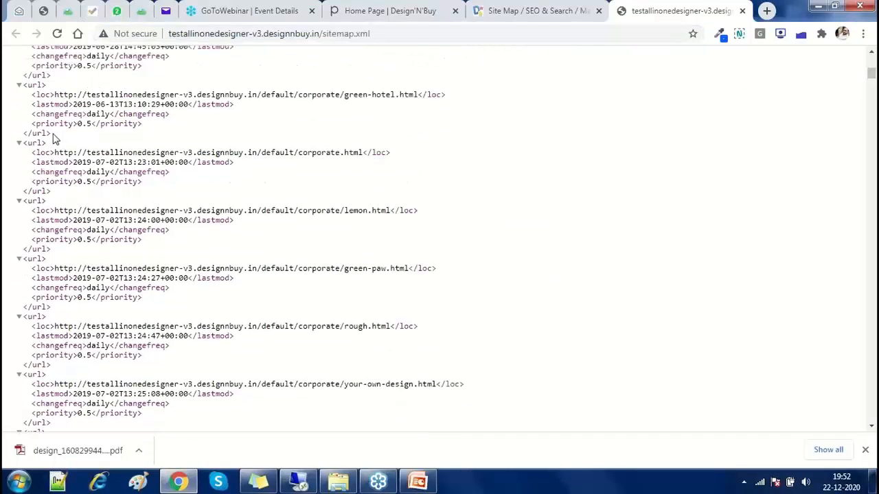
scroll(55, 139, "down", 10)
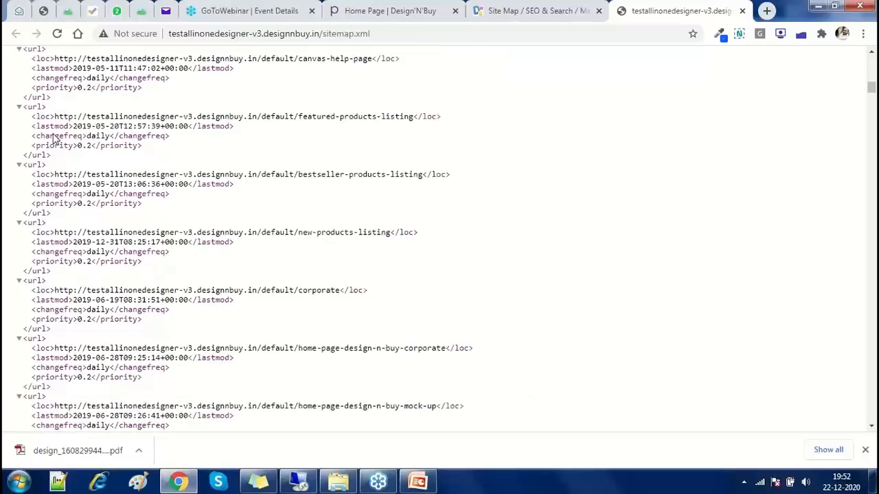
scroll(55, 140, "down", 5)
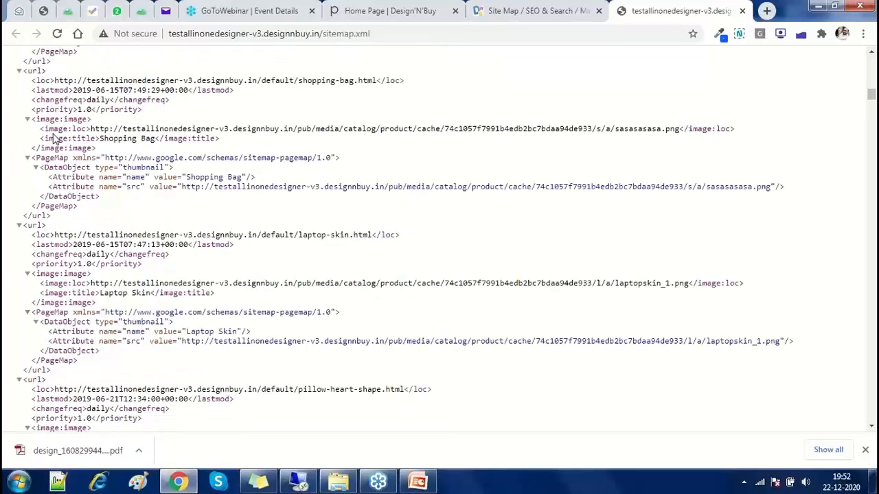
scroll(55, 140, "down", 5)
scroll(55, 140, "down", 5)
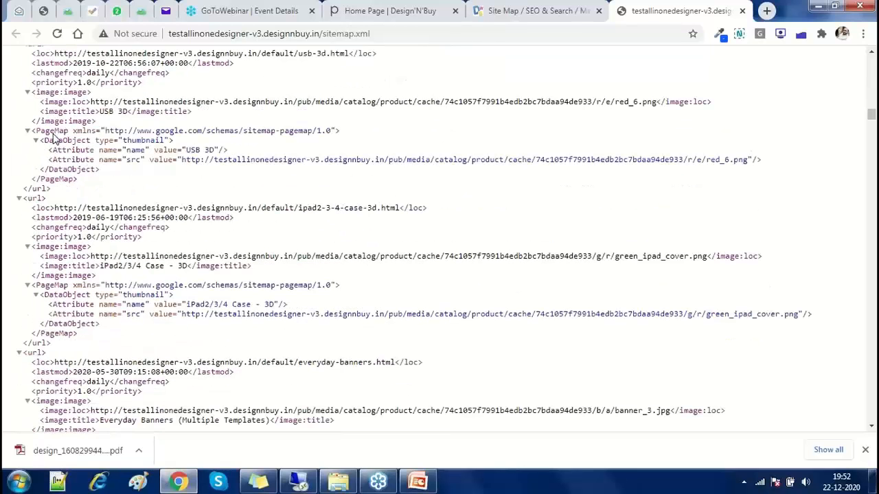
scroll(55, 140, "down", 5)
Copy the sitemap.xml web address from the browser's address bar
left_click(359, 33)
right_click(357, 34)
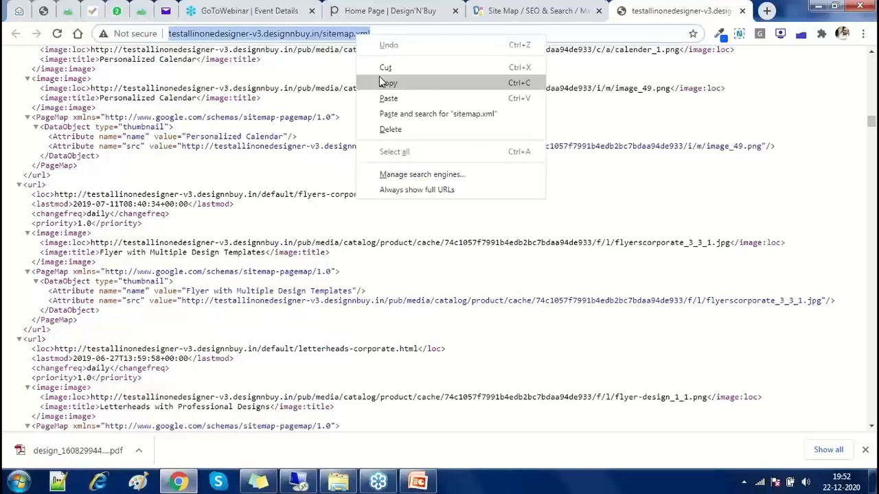
left_click(385, 83)
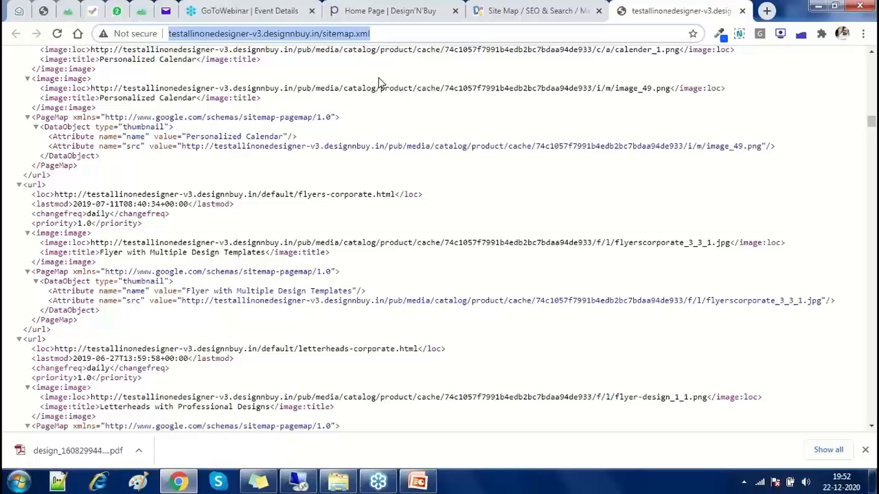
left_click(420, 480)
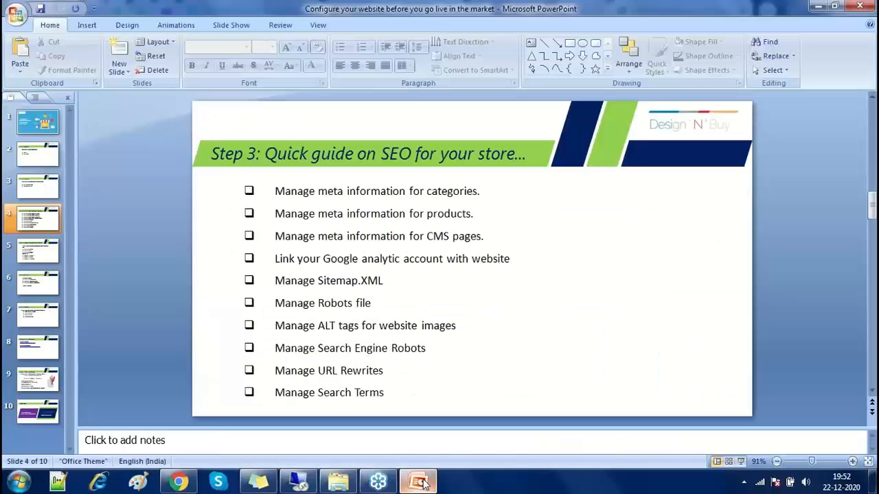
left_click(424, 484)
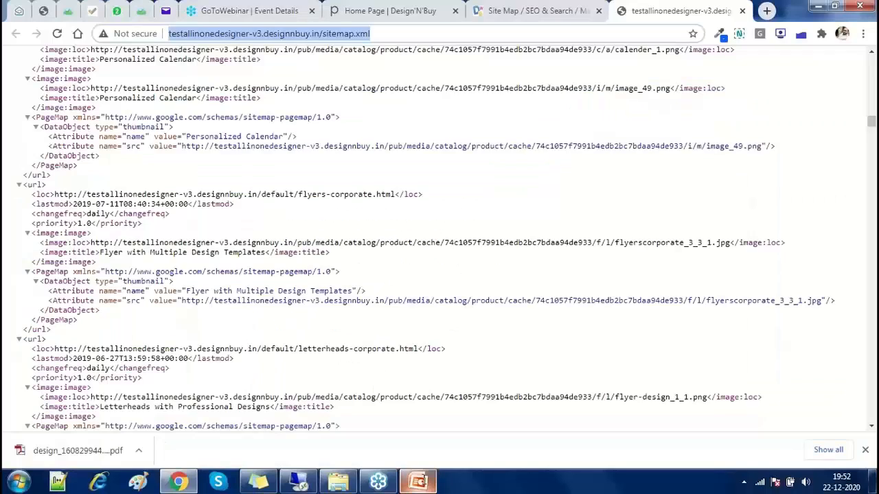
Switch between the storefront and admin tabs, then edit the Global row in Design Configuration
left_click(518, 11)
left_click(398, 12)
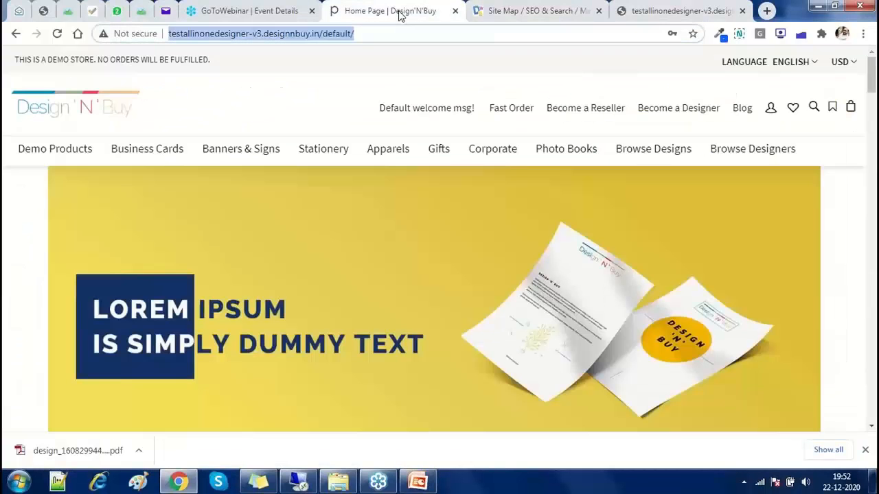
left_click(499, 11)
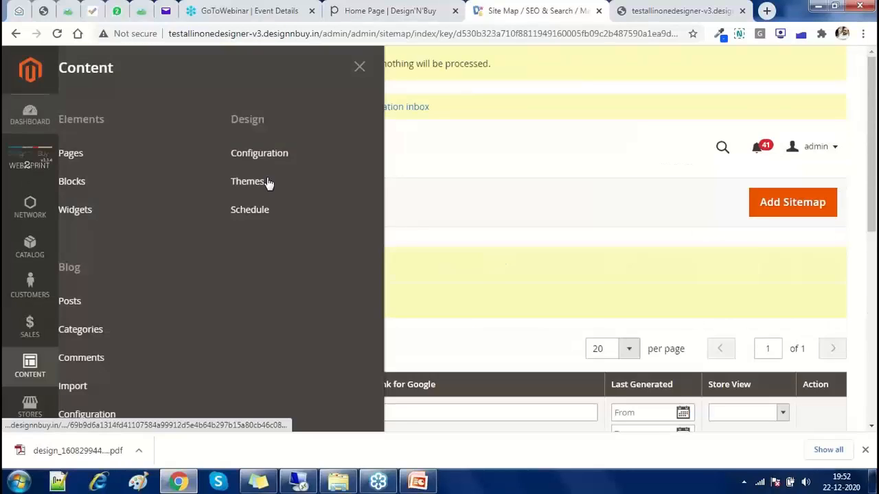
left_click(273, 150)
key("ctrl+shift+Tab")
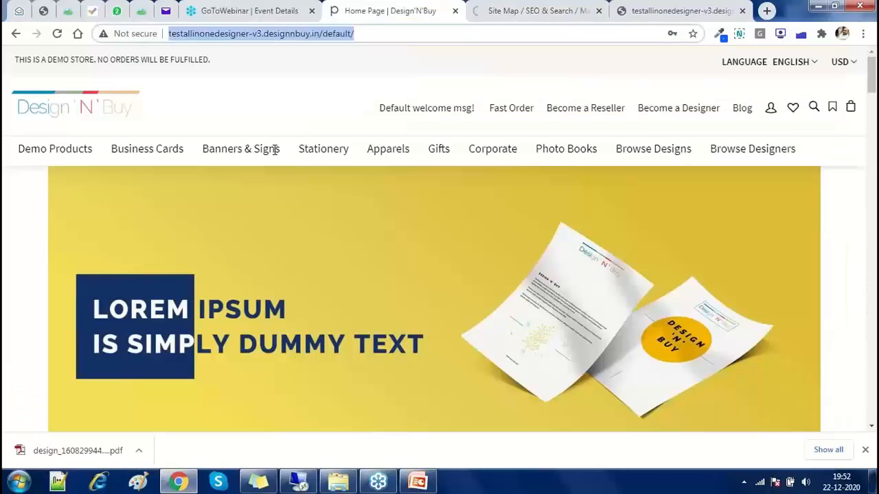
left_click(380, 30)
triple_click(380, 29)
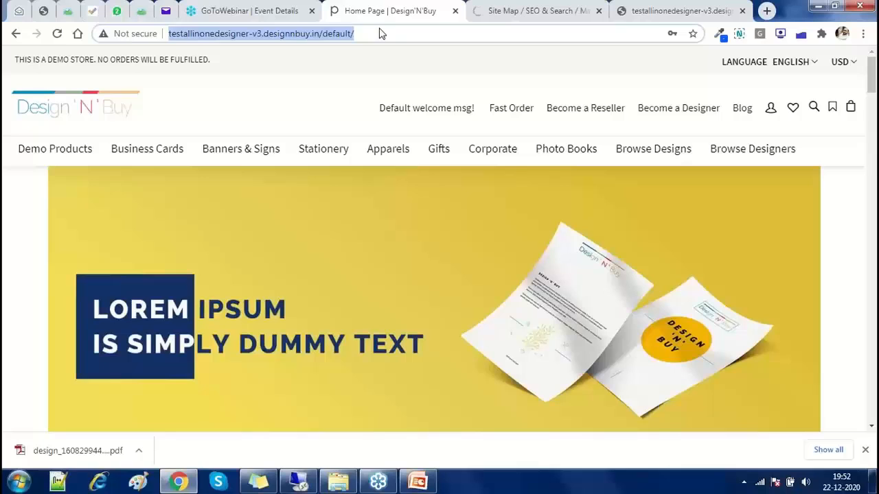
left_click(488, 9)
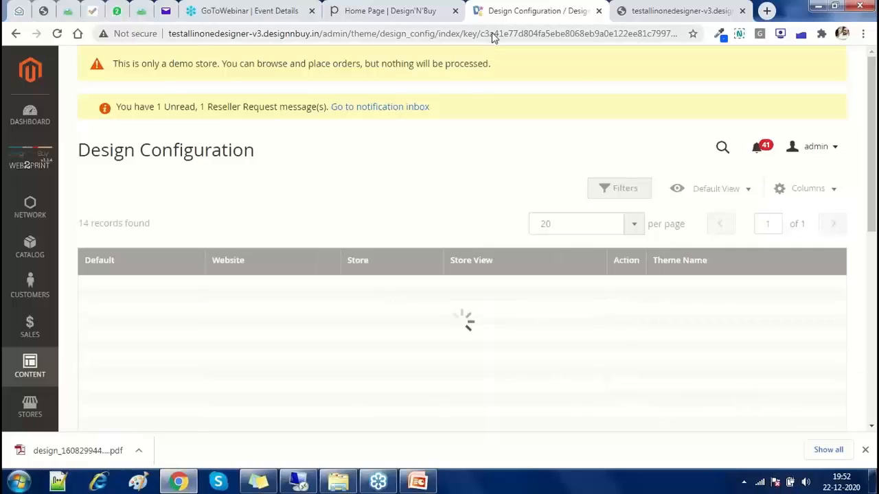
left_click(492, 35)
left_click(572, 294)
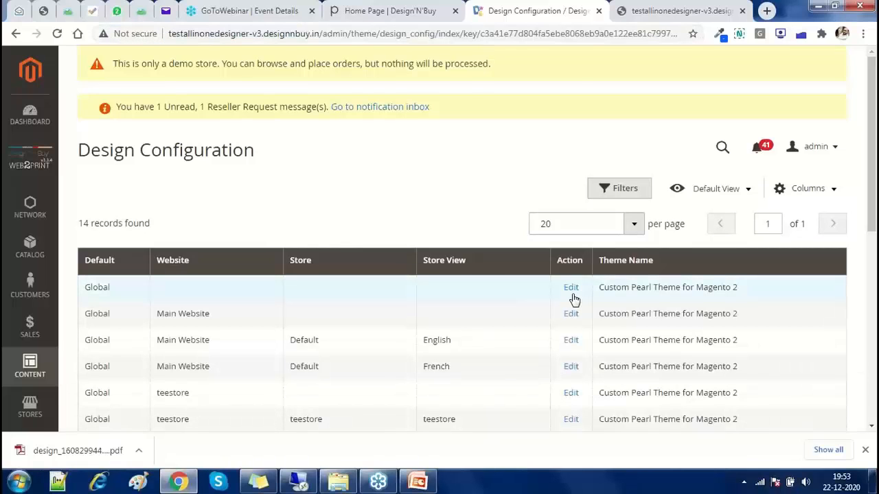
left_click(573, 294)
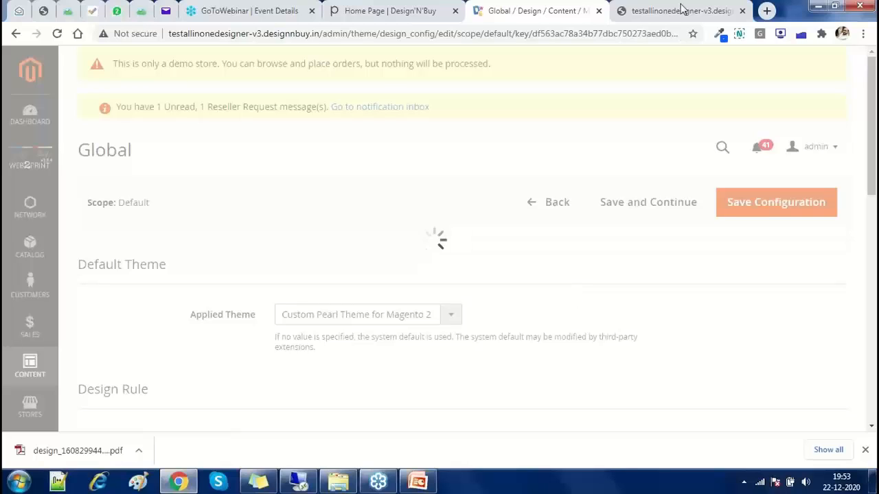
Close the sitemap.xml tab, the Water Reminder notification and the downloads bar
left_click(741, 10)
scroll(249, 237, "down", 3)
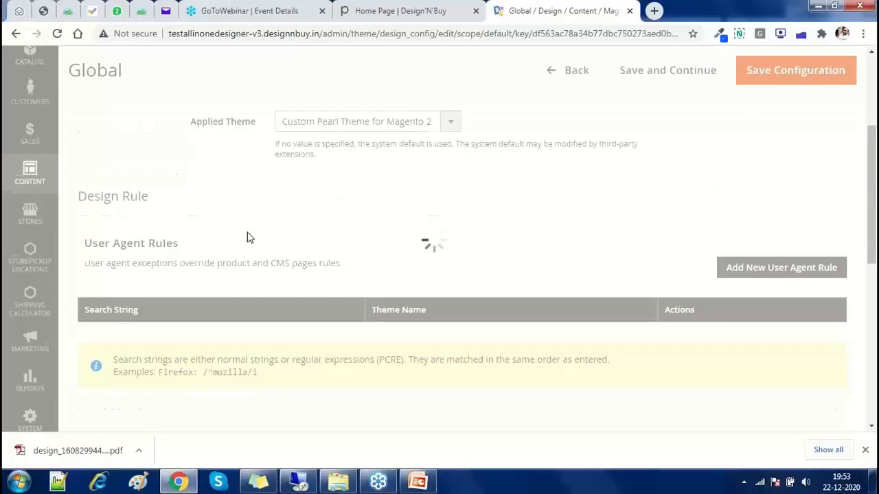
scroll(248, 237, "down", 3)
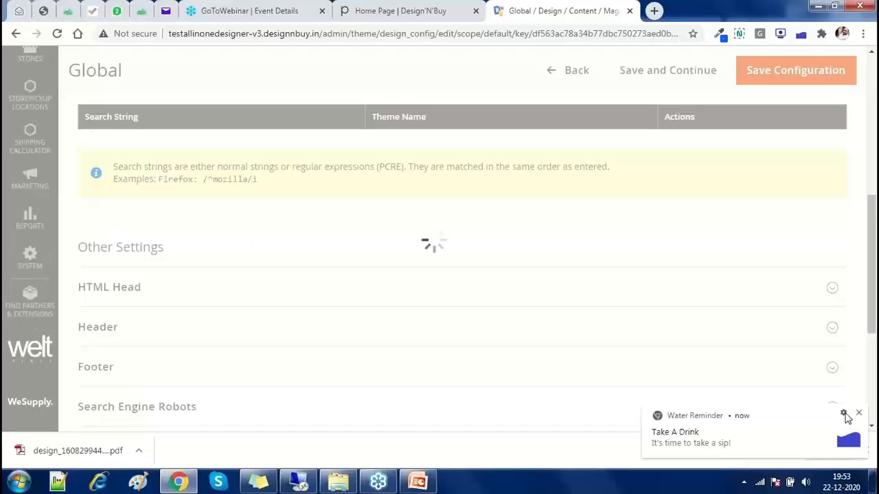
left_click(858, 415)
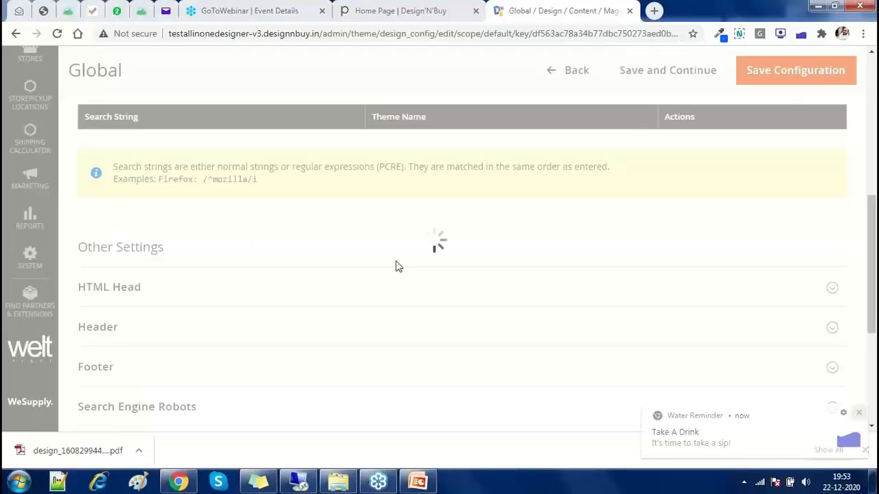
scroll(397, 266, "down", 1)
scroll(396, 266, "down", 3)
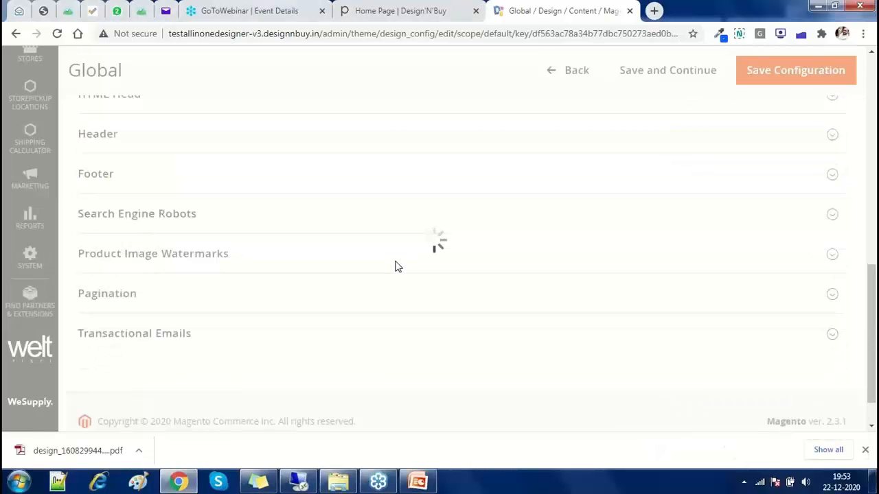
left_click(864, 452)
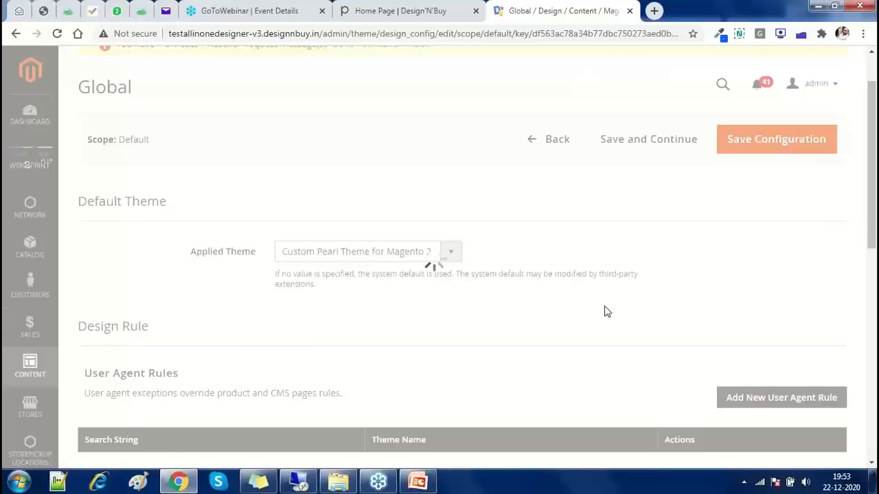
Reload the Global design configuration page from the address bar
key("ctrl+l")
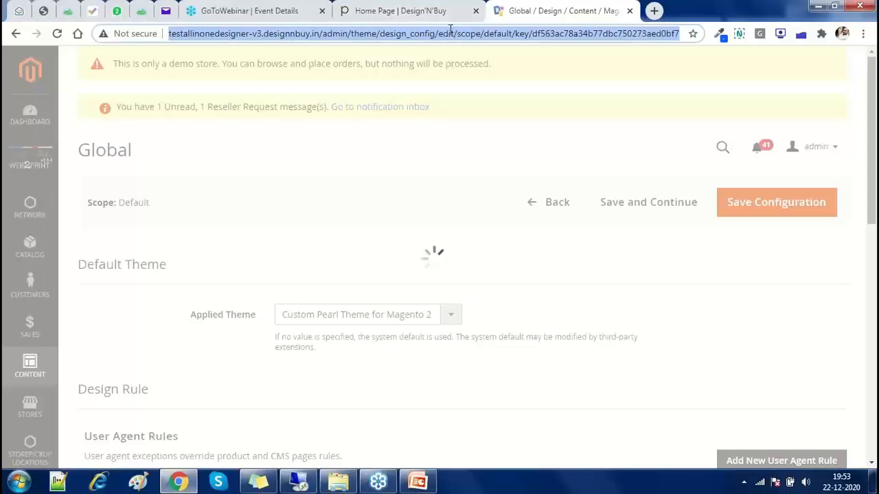
key("End")
key("Return")
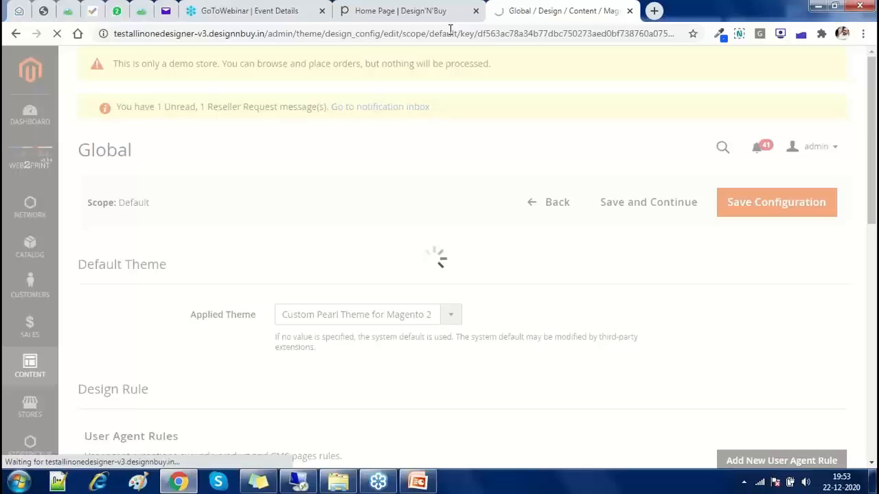
left_click(451, 33)
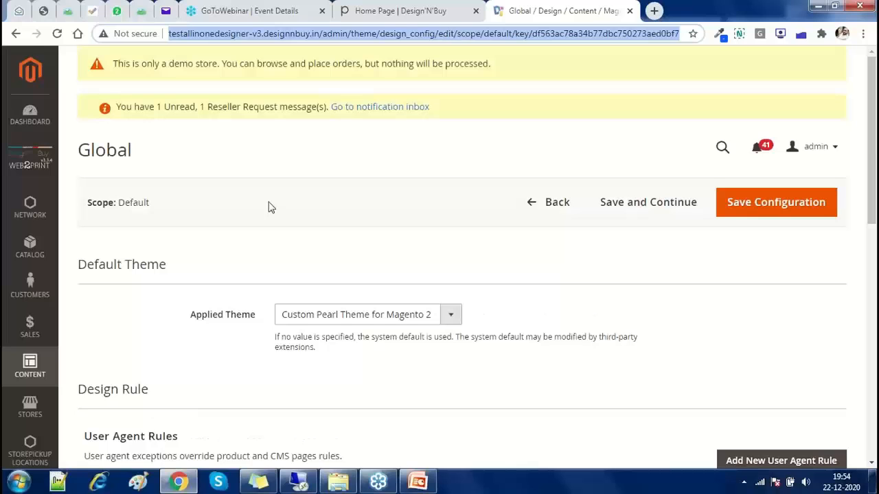
Expand the Header settings and select the logo alt text 'Design N Buy'
scroll(269, 221, "down", 1)
scroll(269, 221, "down", 5)
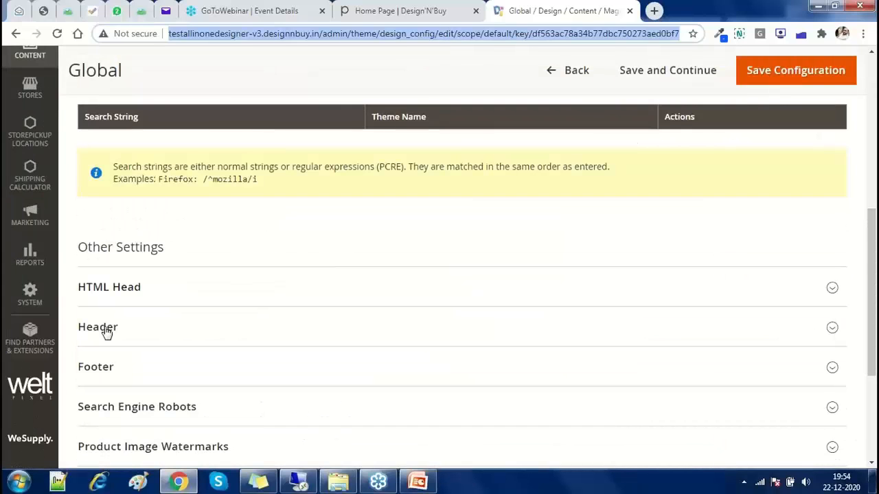
left_click(104, 331)
scroll(107, 333, "down", 4)
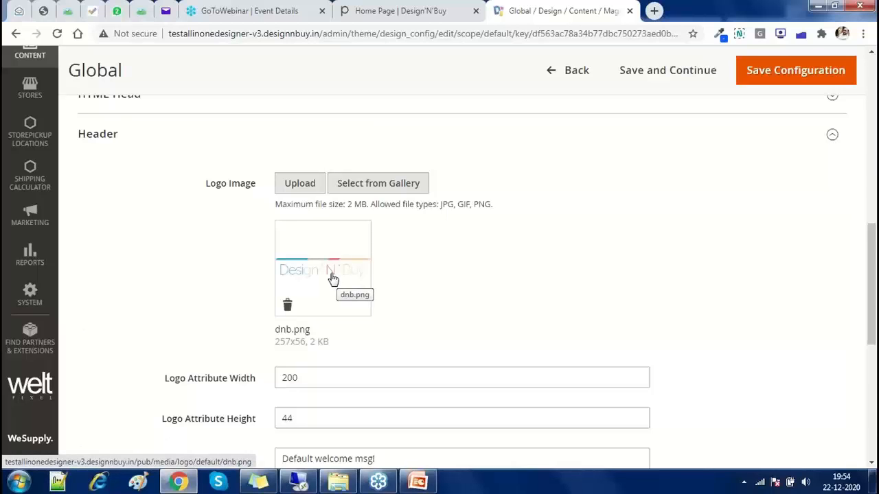
scroll(333, 278, "down", 3)
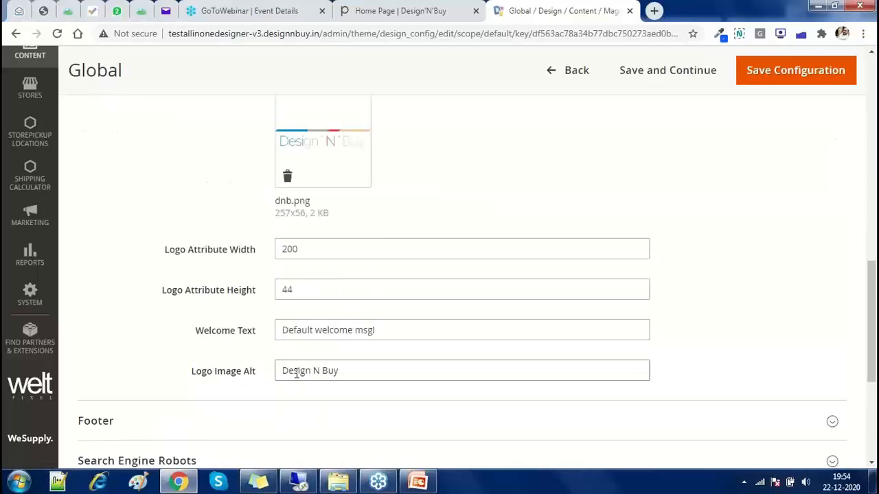
left_click_drag(283, 371, 351, 370)
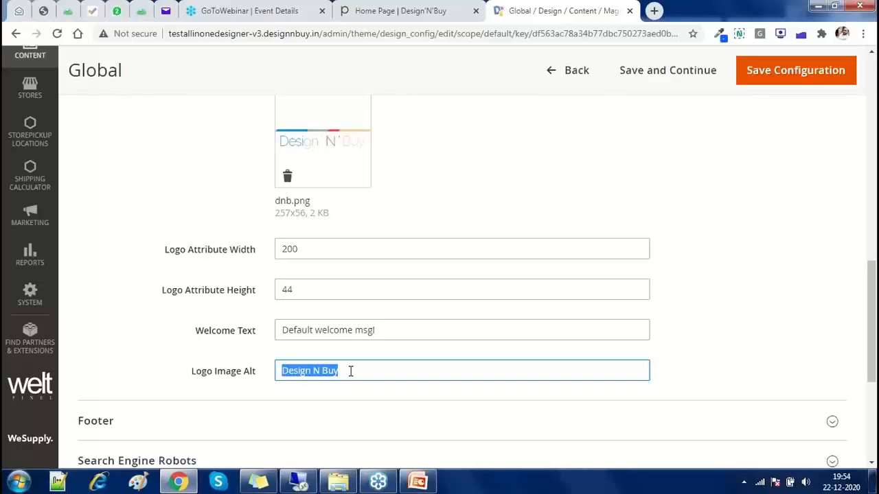
Inspect the Transactional Emails logo alt text, then bring up the Catalog menu's Products link options
scroll(351, 370, "down", 2)
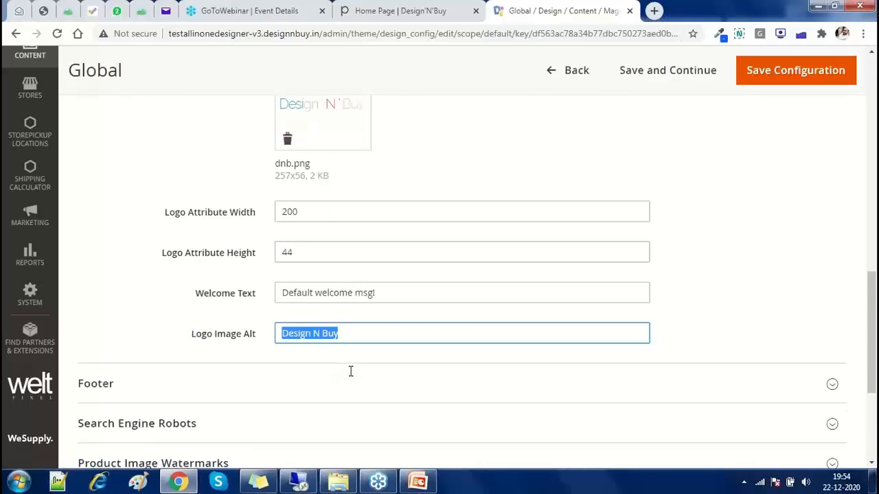
scroll(137, 341, "down", 2)
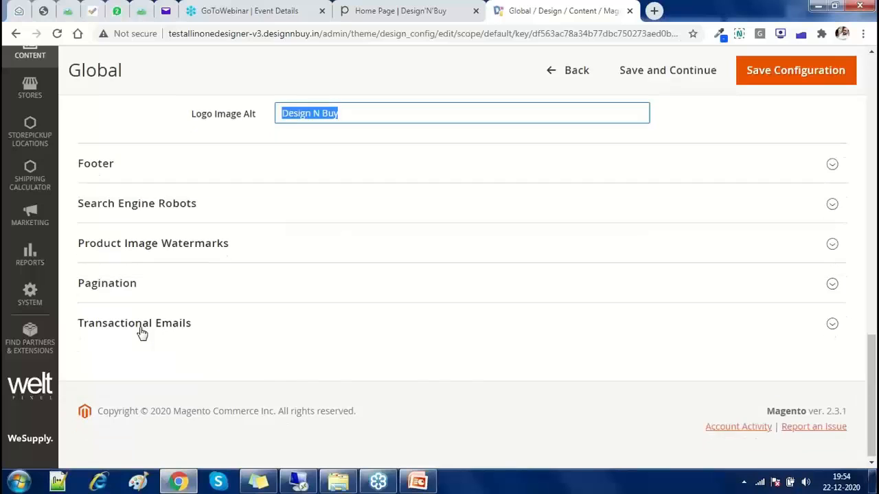
left_click(139, 335)
scroll(245, 346, "down", 2)
scroll(245, 345, "down", 3)
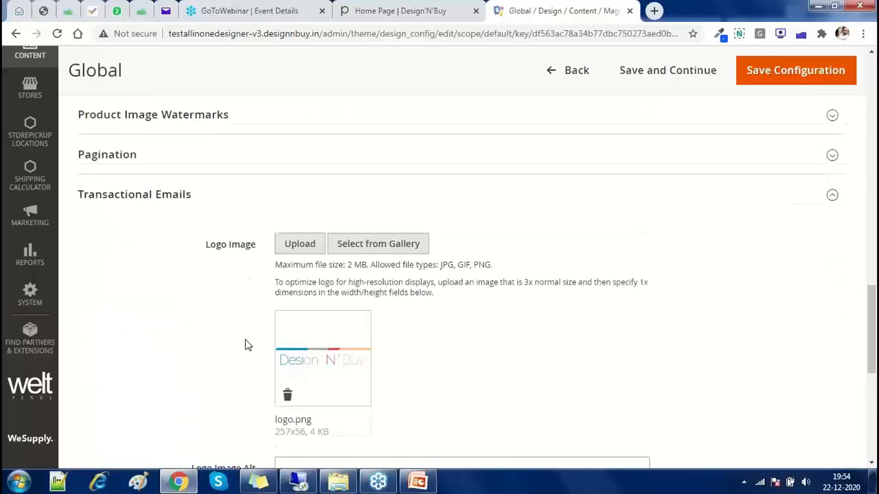
scroll(245, 343, "down", 1)
key("Tab")
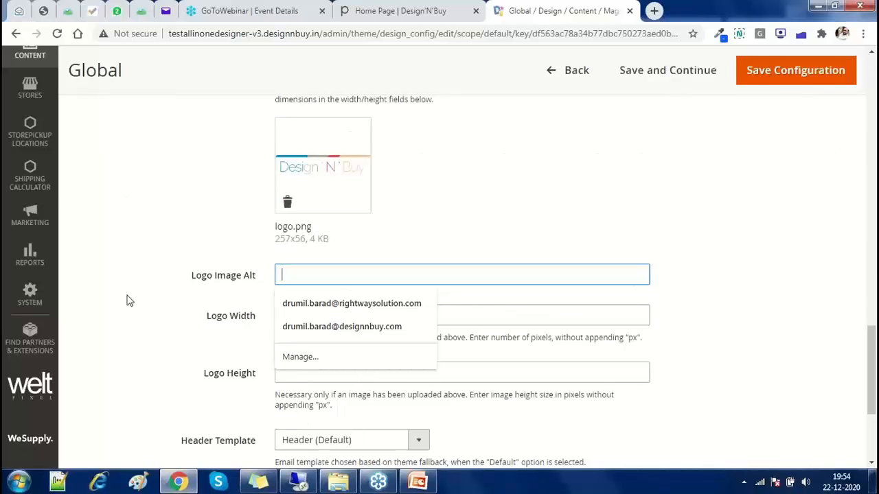
scroll(62, 192, "up", 5)
left_click(31, 246)
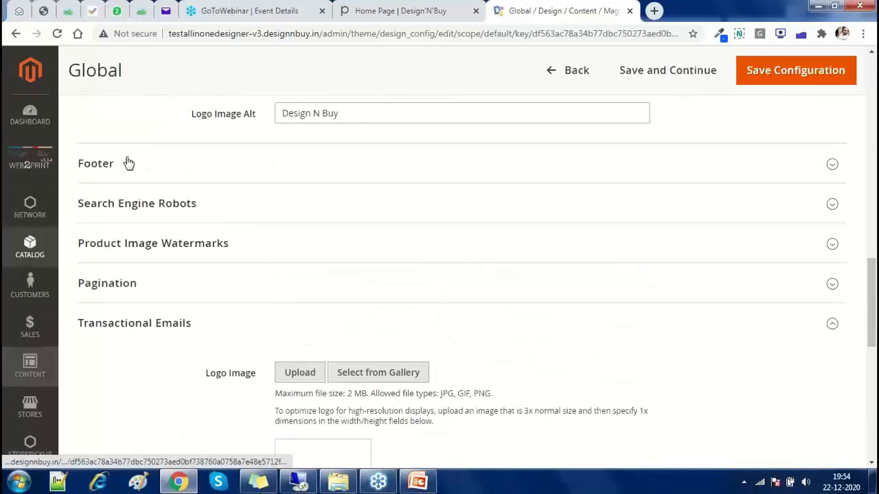
right_click(122, 151)
Open the Catalog Products grid in a new browser tab and switch to it
left_click(148, 159)
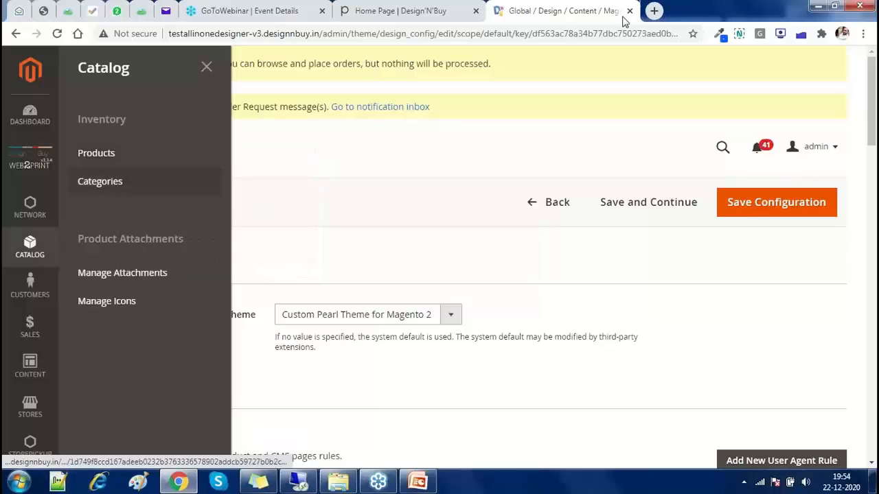
left_click(623, 20)
left_click(616, 35)
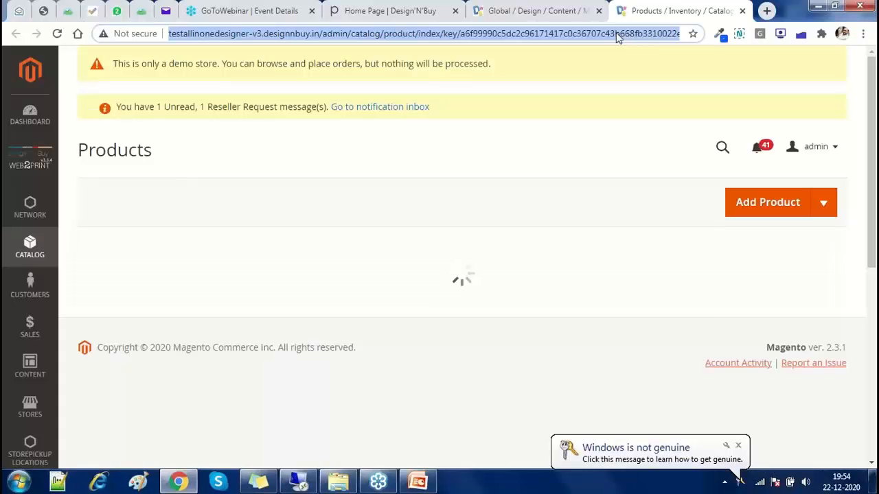
left_click(610, 249)
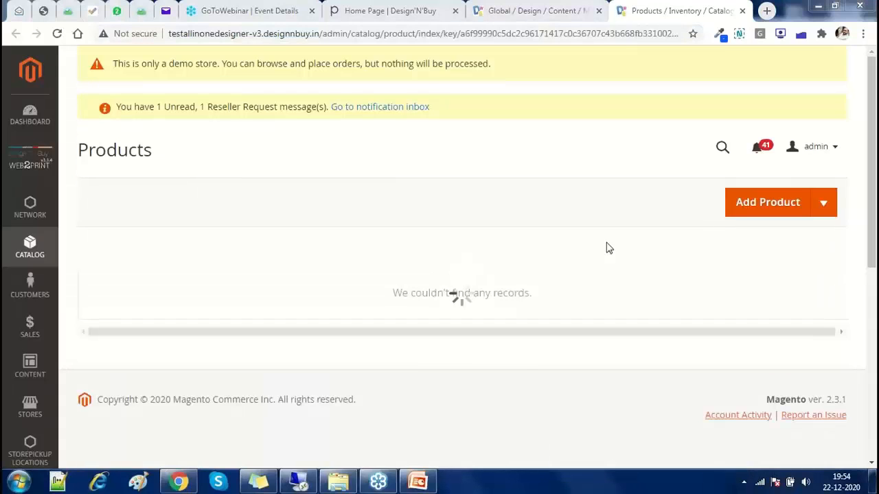
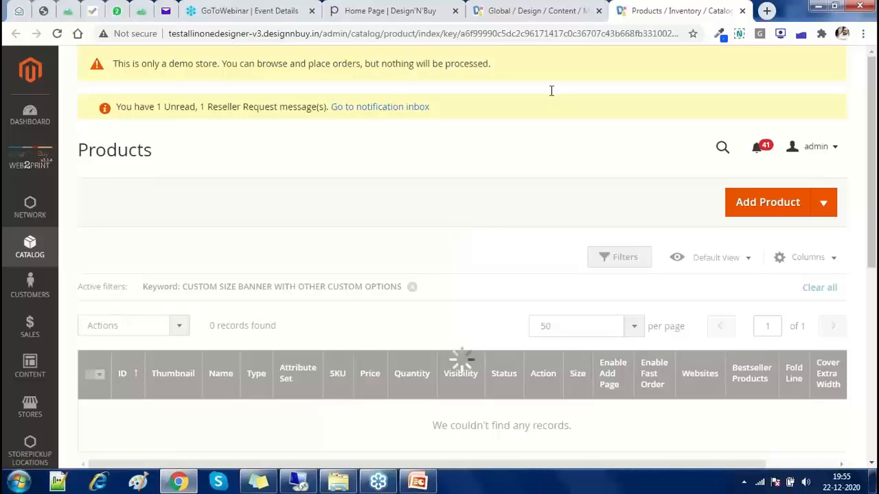
Reload the keyword-filtered Products grid so it shows product 683, Custom Size Banner with other Custom Options
key("ctrl+l")
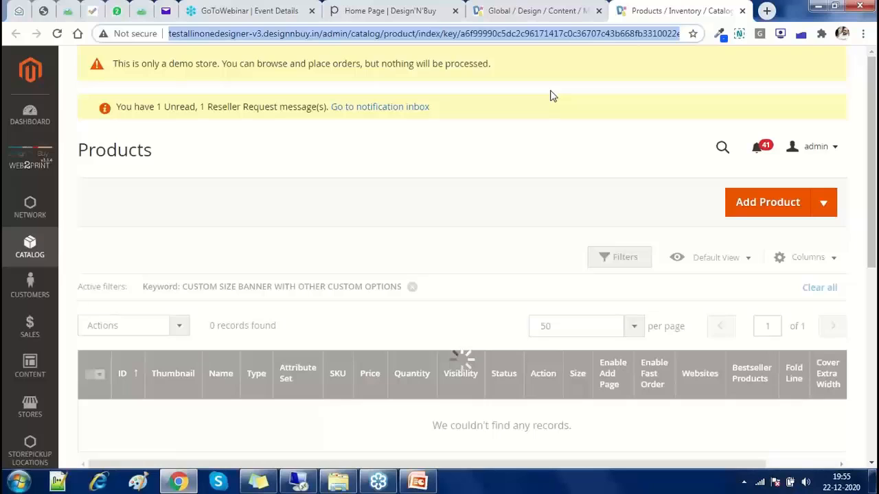
key("Return")
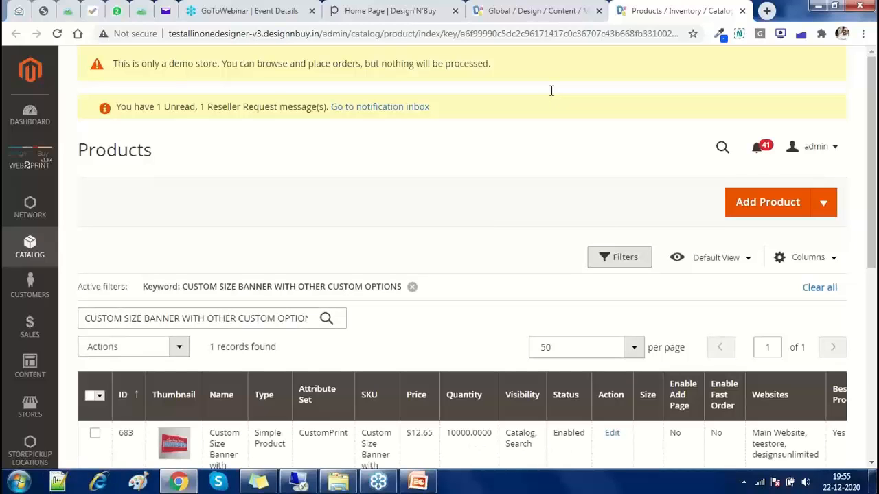
scroll(610, 308, "down", 2)
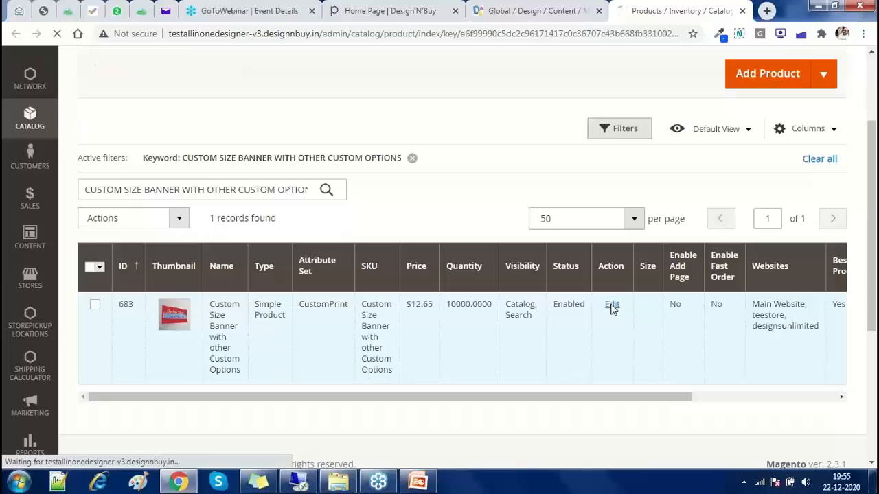
Open product 683 for editing and reload the stuck edit page until it fully loads
left_click(611, 306)
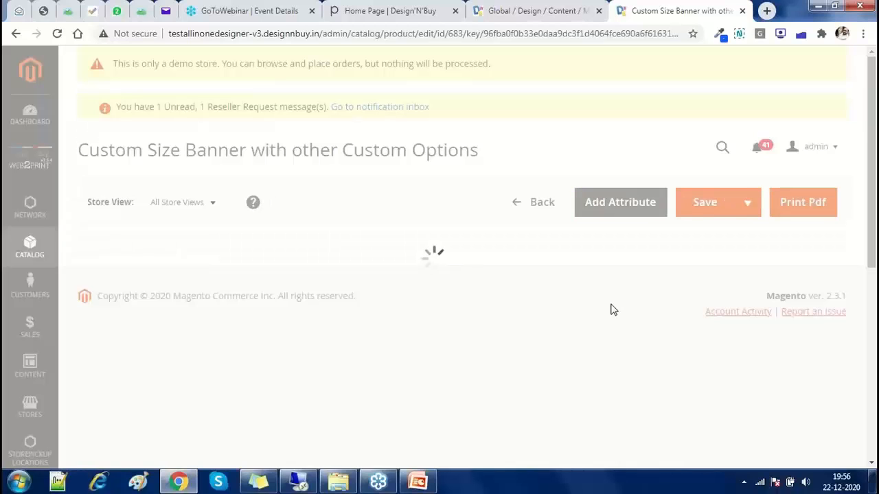
scroll(461, 378, "down", 1)
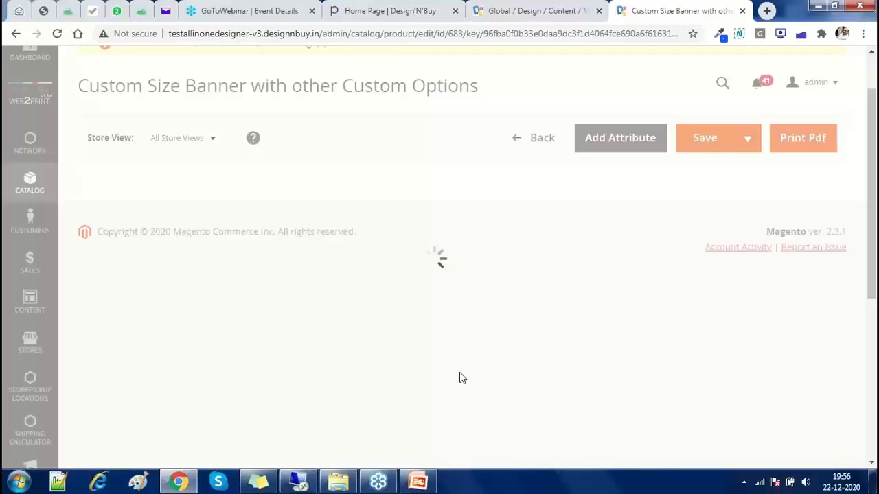
scroll(462, 378, "down", 2)
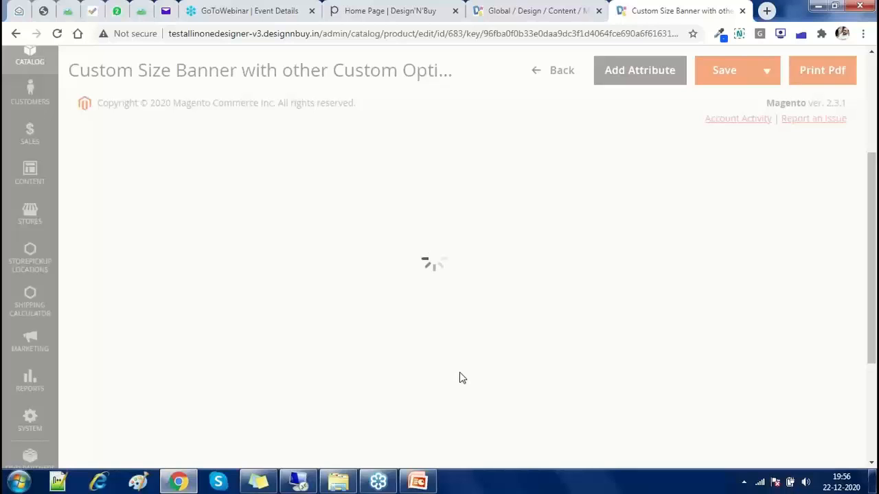
scroll(462, 378, "down", 1)
scroll(462, 379, "down", 1)
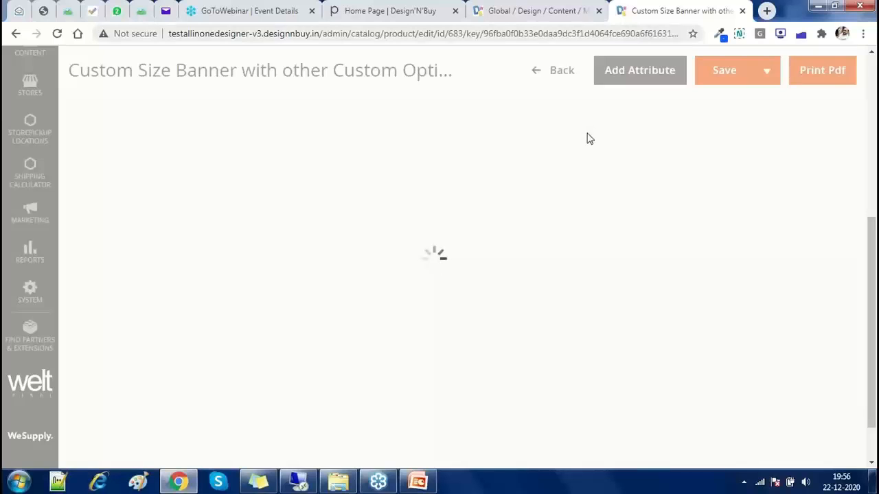
key("ctrl+l")
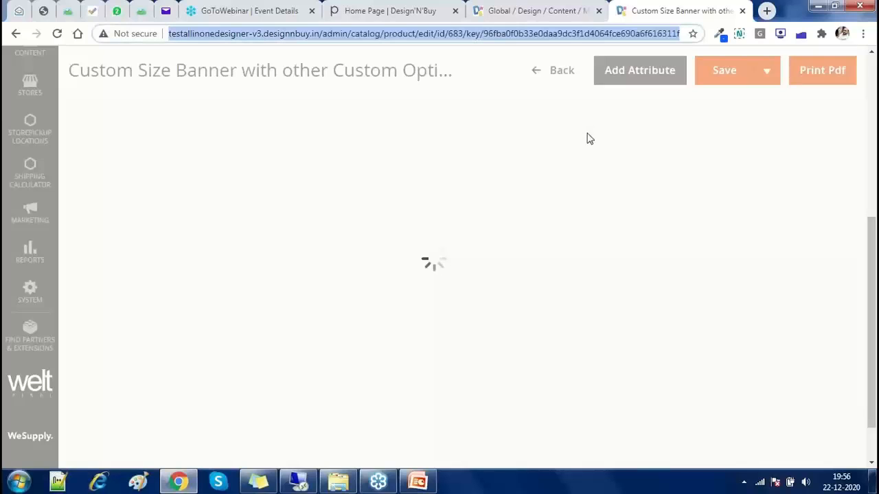
key("Return")
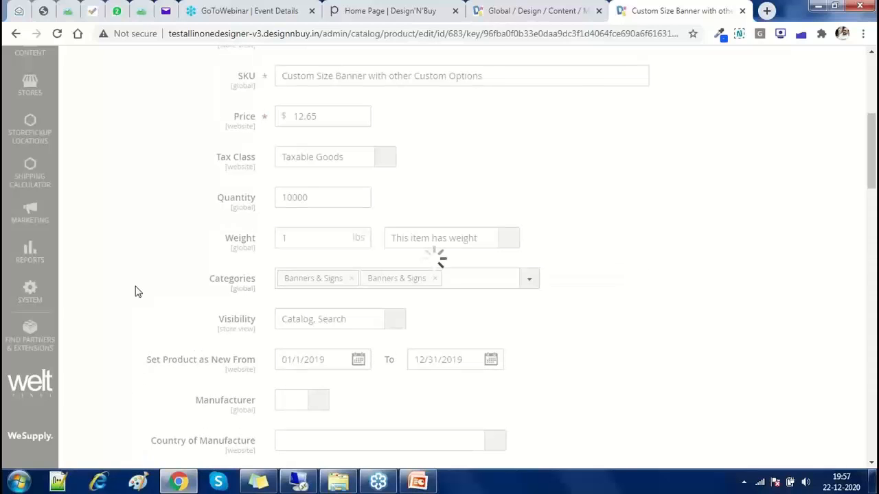
scroll(136, 292, "down", 10)
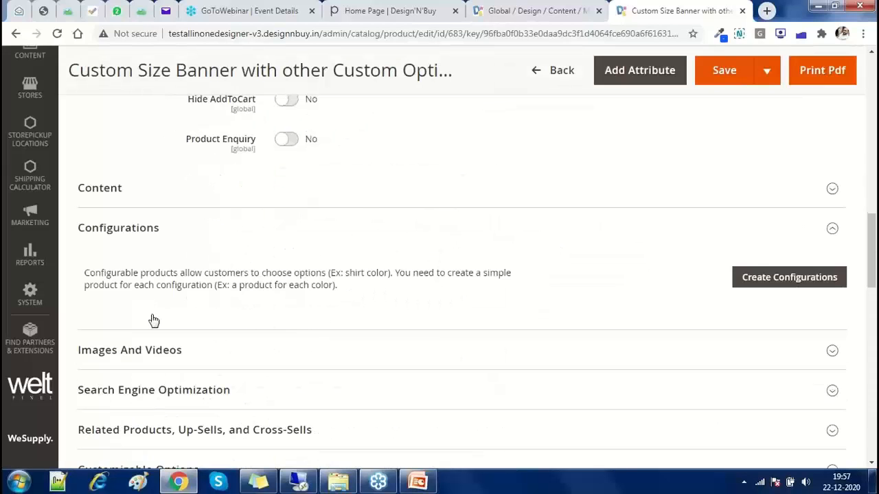
View the 745x745, 207 KB banner image's details under Images And Videos, then close the panel
scroll(134, 295, "down", 3)
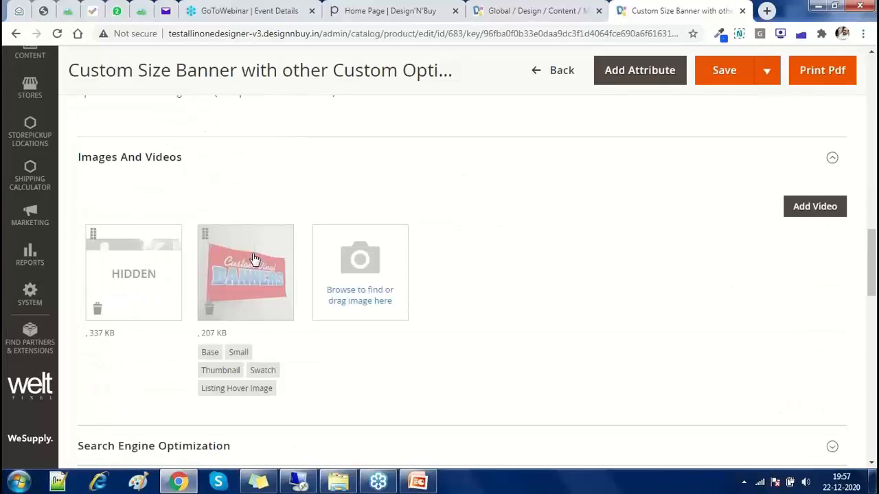
left_click(252, 258)
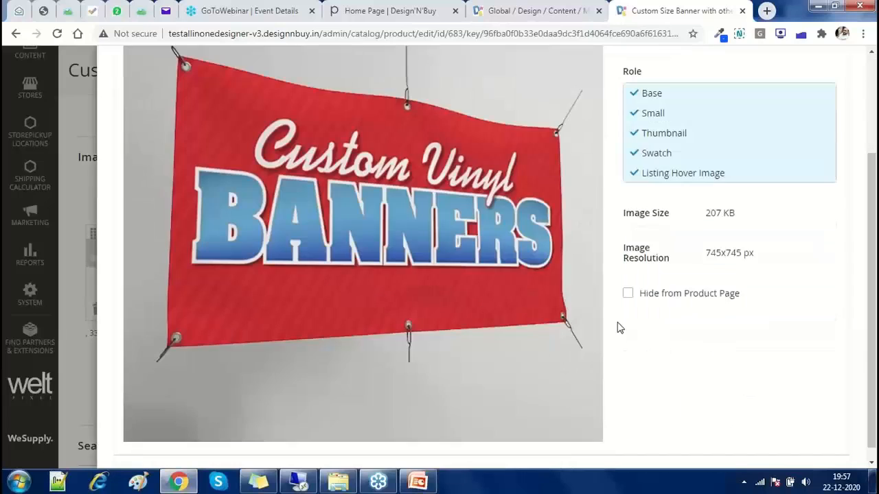
scroll(620, 325, "up", 2)
left_click(640, 131)
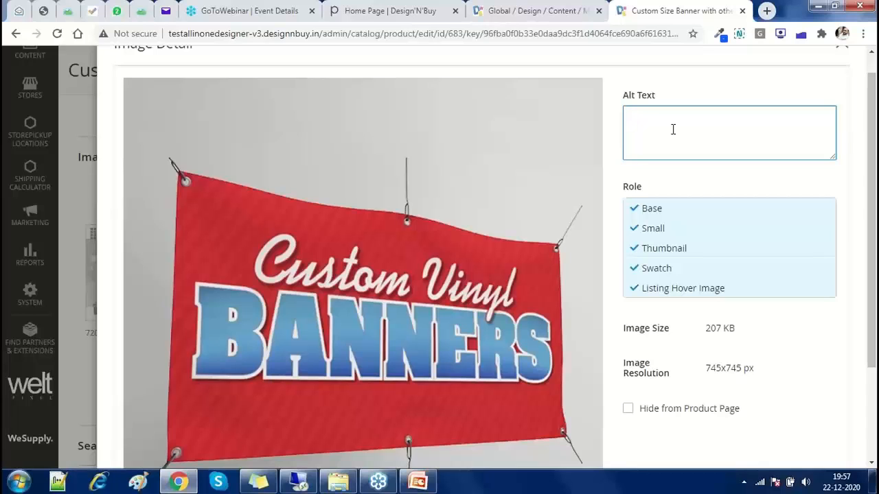
left_click(429, 486)
left_click(74, 205)
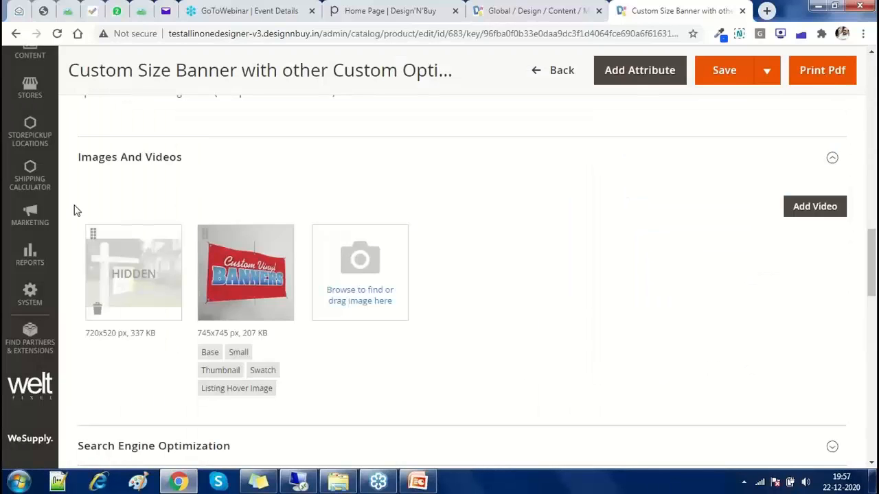
Switch to the Global design configuration tab
left_click(499, 18)
scroll(21, 248, "down", 2)
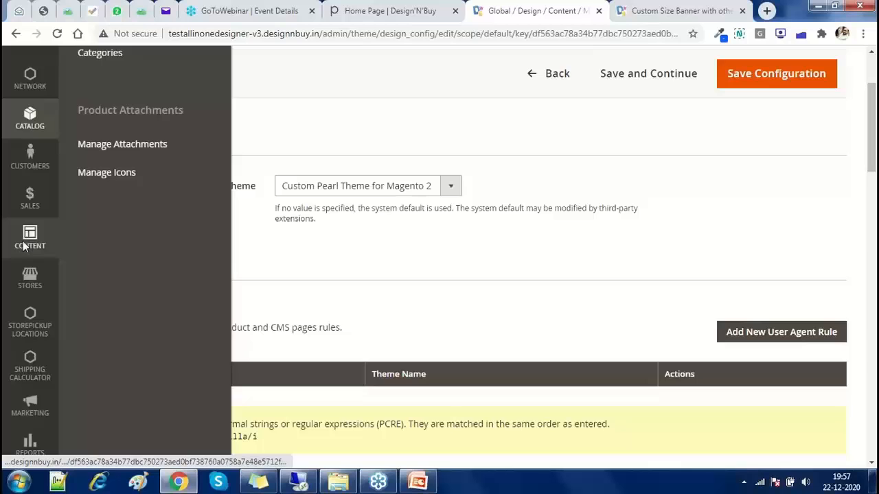
left_click(24, 240)
scroll(24, 245, "up", 2)
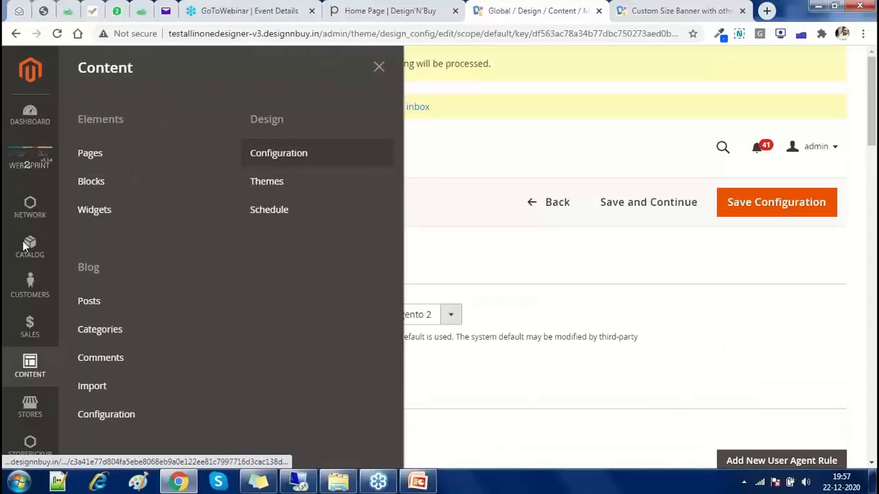
left_click(443, 248)
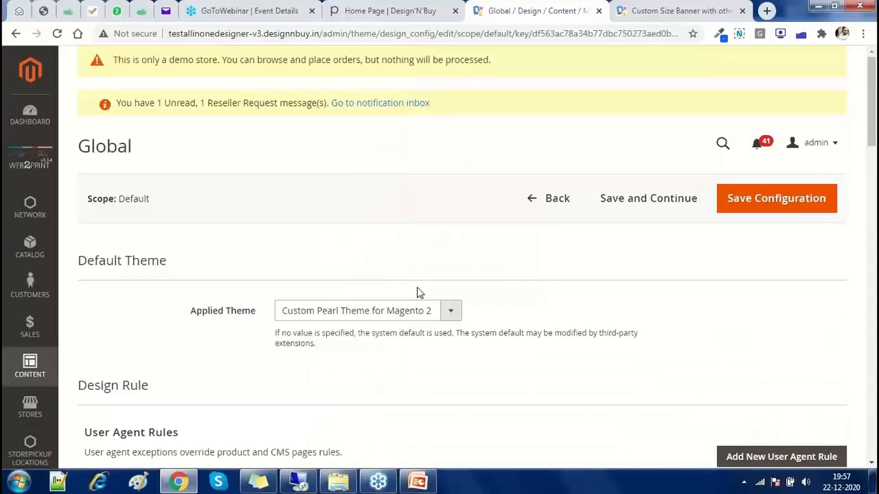
scroll(419, 293, "down", 8)
Collapse Header and expand Search Engine Robots, checking INDEX, FOLLOW and the empty robots.txt field
left_click(127, 203)
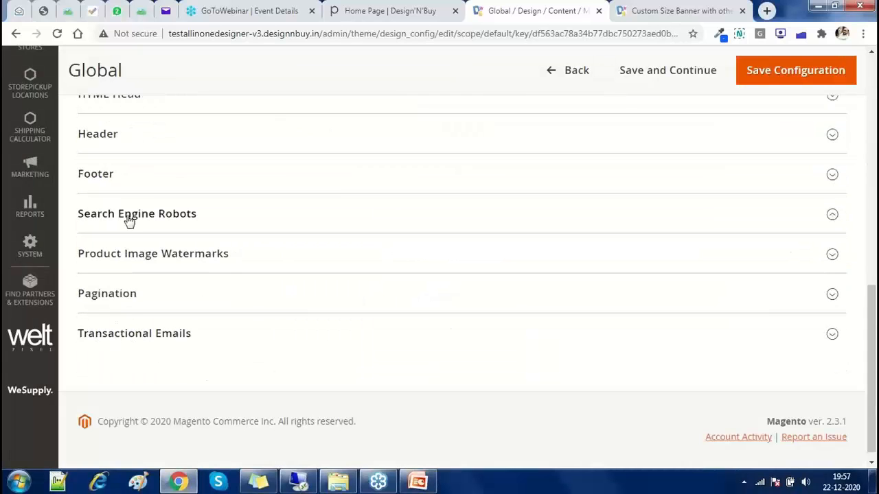
left_click(129, 219)
scroll(128, 216, "down", 2)
left_click(128, 216)
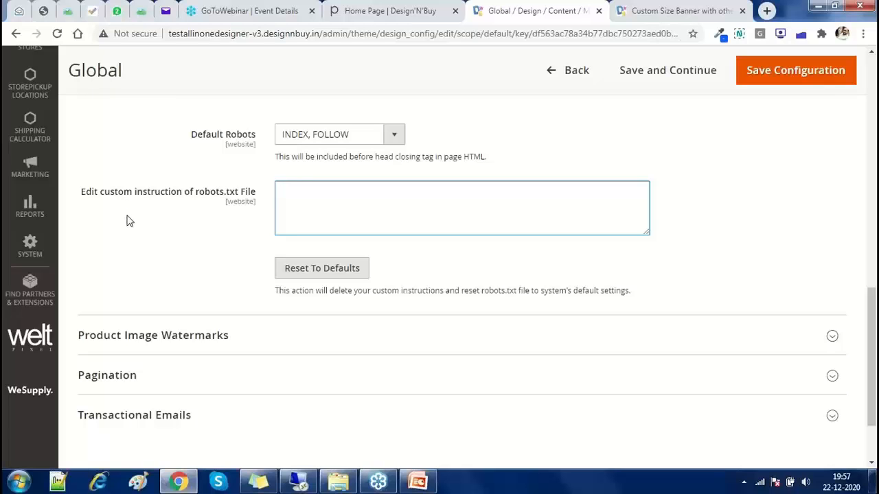
left_click(128, 220)
key("alt+Tab")
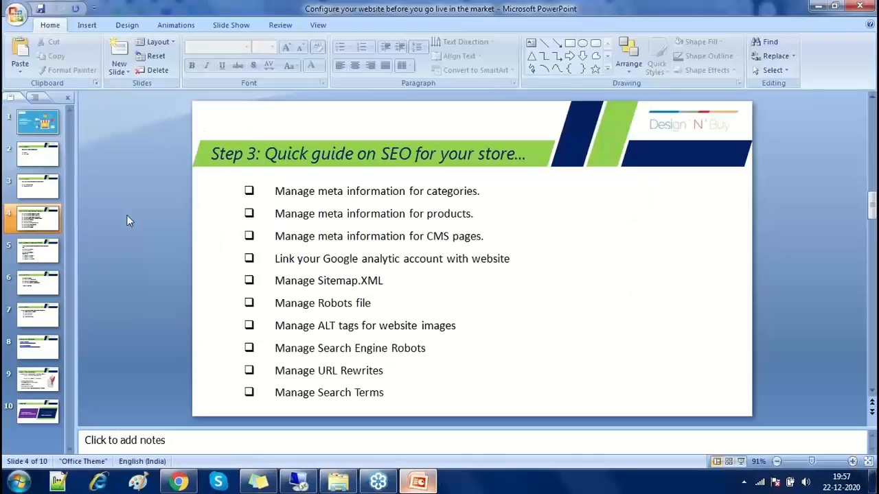
left_click(421, 482)
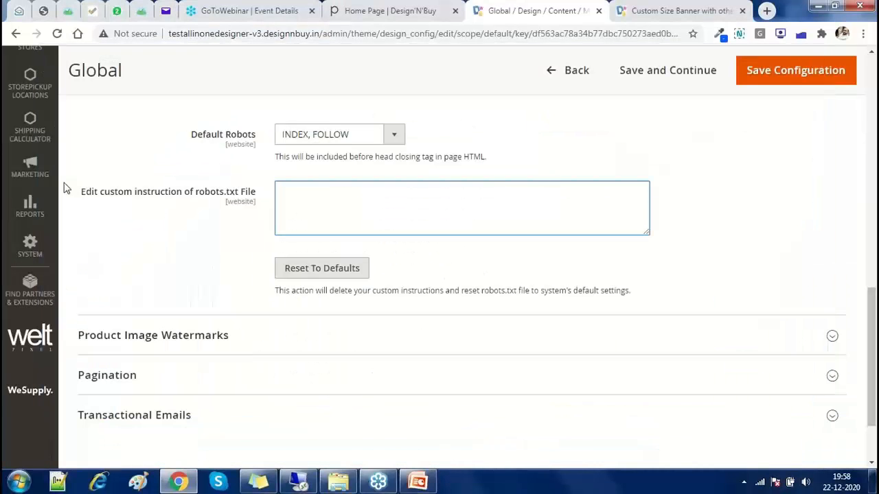
Open Marketing > URL Rewrites in a new browser tab
left_click(28, 174)
scroll(294, 122, "up", 3)
right_click(294, 116)
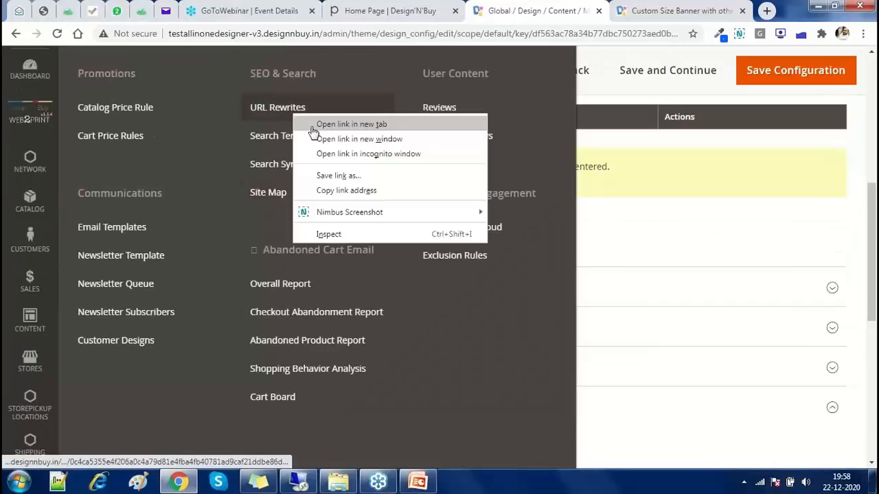
left_click(312, 126)
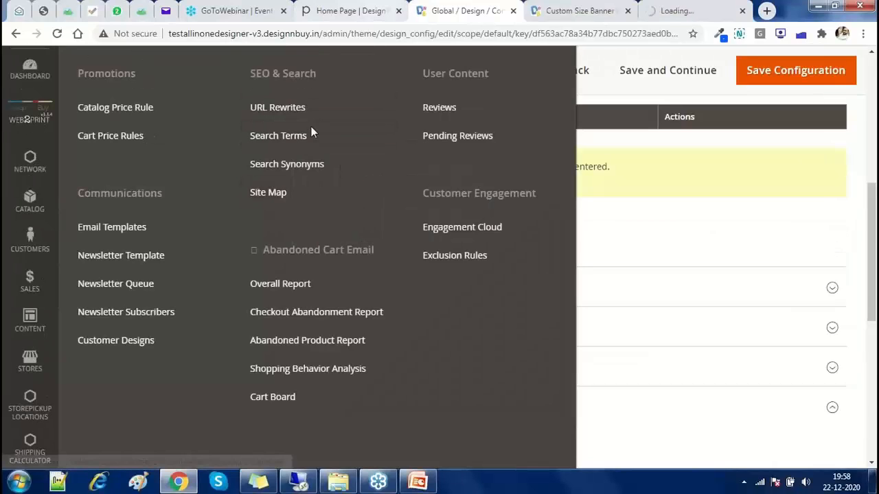
Open the Business Cards category page on the storefront
key("ctrl+shift+Tab")
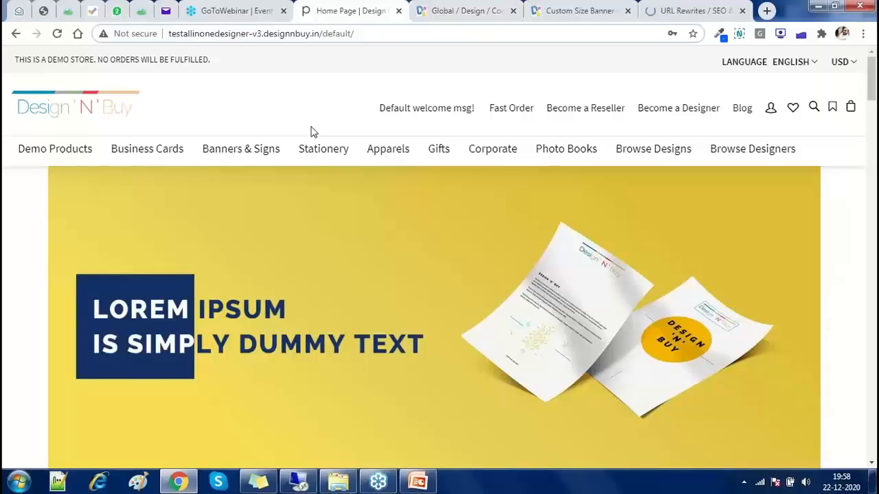
left_click(118, 160)
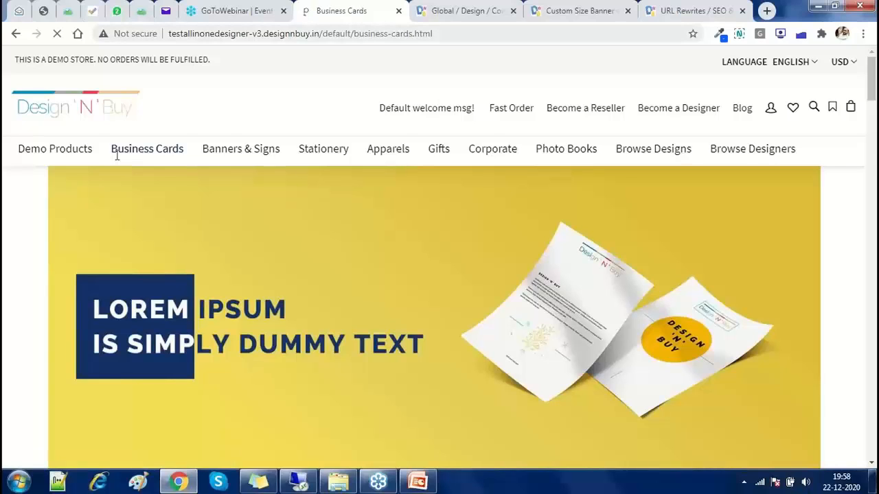
key("ctrl+l")
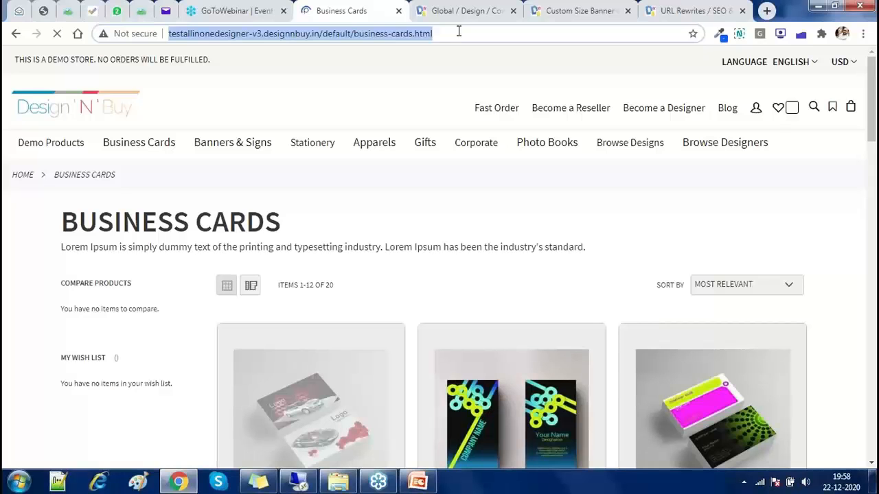
Set French-store rewrite 56701 for memorial-card.html to a Permanent (301) redirect and save it
left_click(689, 12)
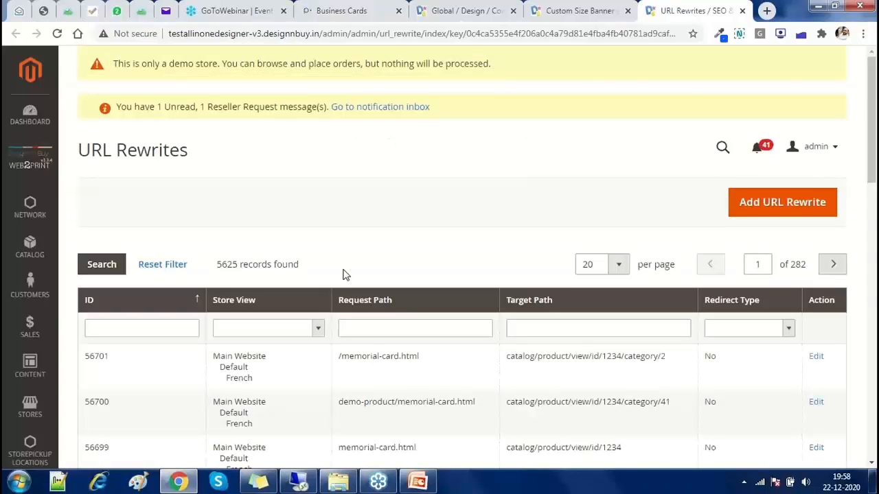
scroll(346, 274, "down", 3)
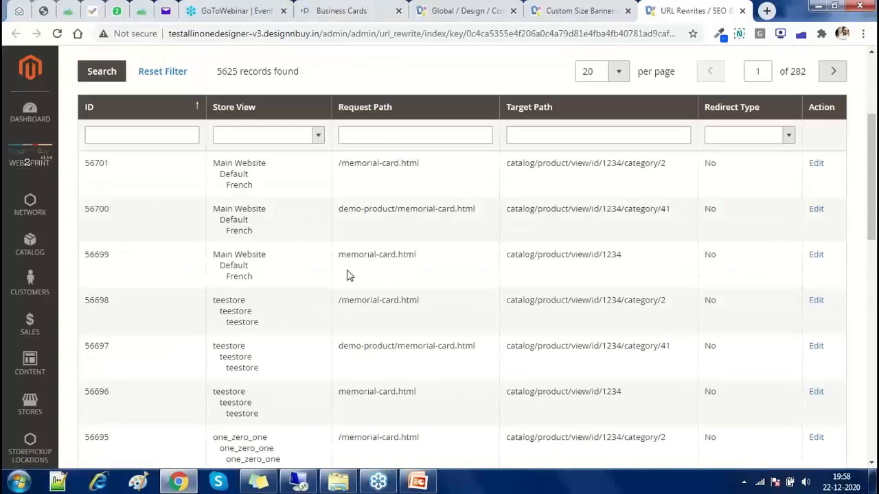
scroll(346, 274, "up", 2)
left_click(349, 275)
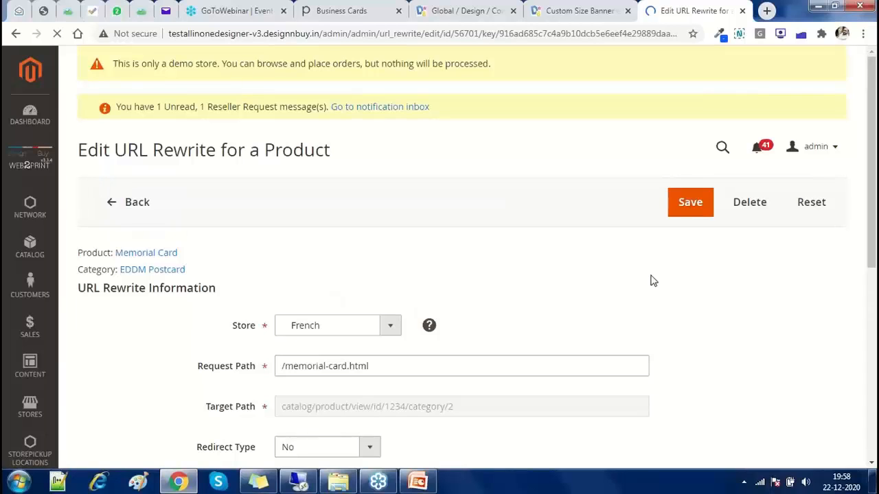
scroll(347, 258, "down", 2)
triple_click(348, 253)
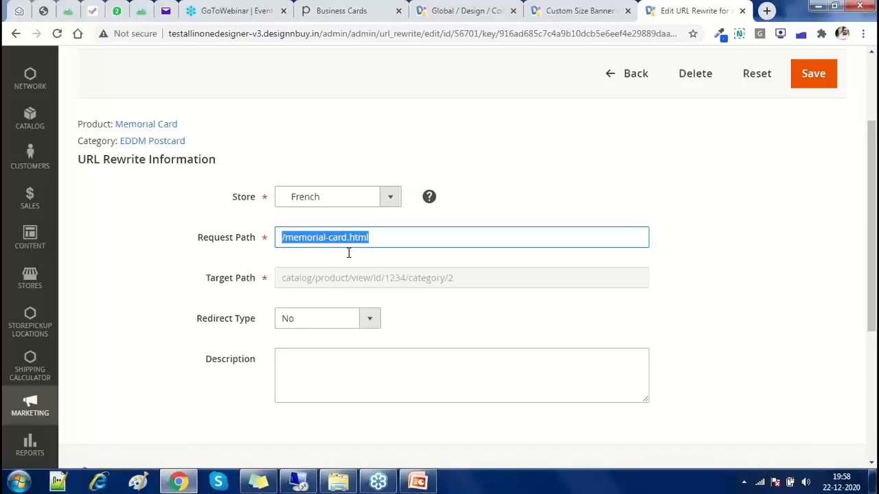
left_click(319, 318)
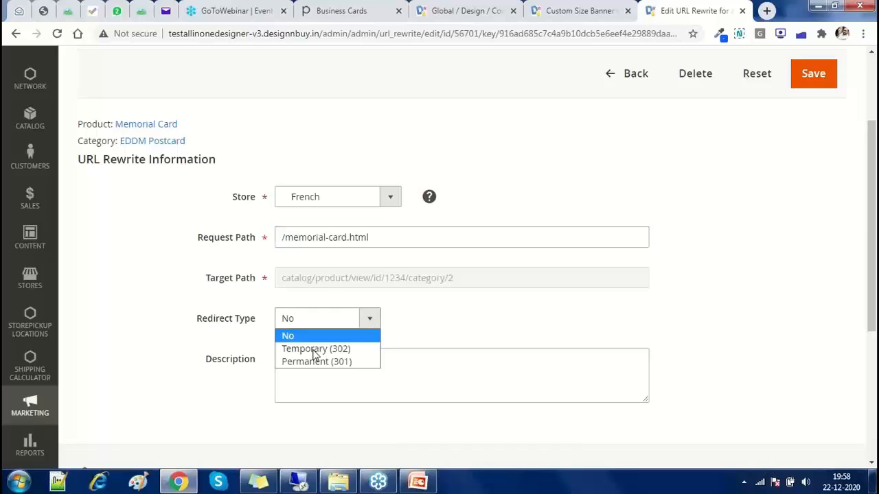
left_click(313, 362)
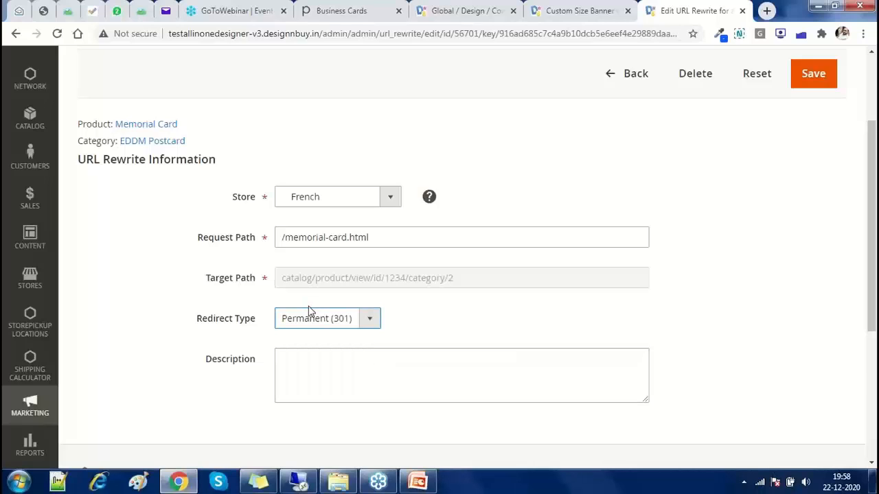
left_click(813, 74)
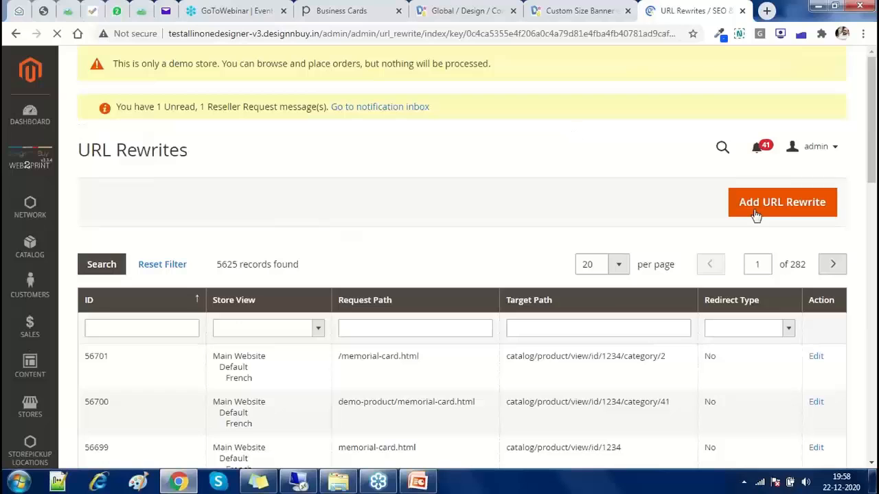
Start a new custom URL rewrite and click into its request and target path fields
left_click(755, 216)
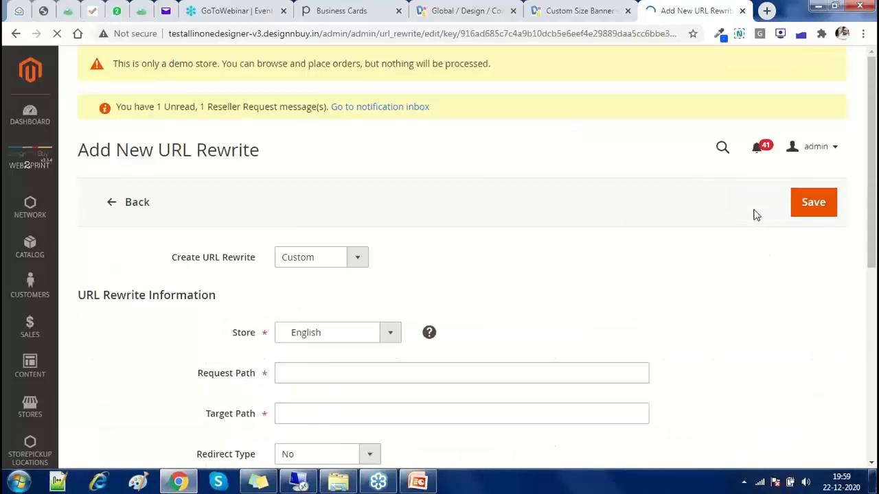
scroll(271, 264, "down", 2)
left_click(280, 244)
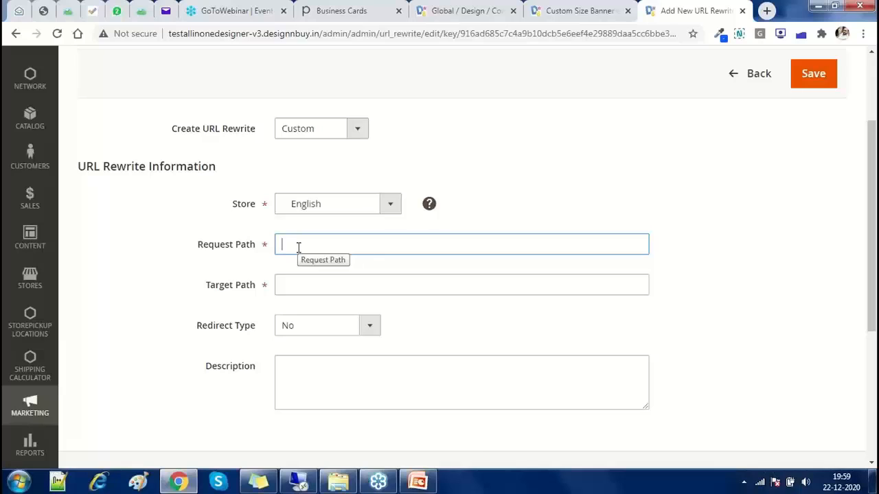
left_click(282, 285)
left_click(305, 244)
left_click(295, 278)
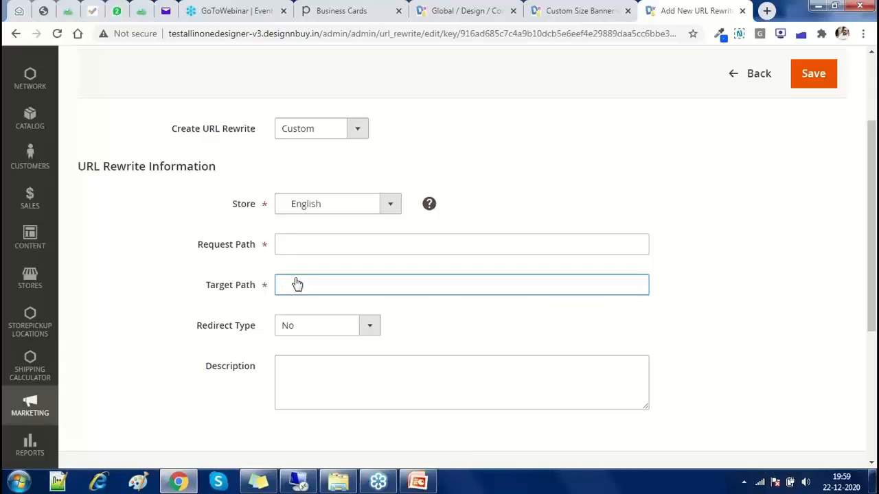
Set the redirect type to Temporary (302), review the rewrite types, then show Marketing options
left_click(327, 325)
left_click(316, 368)
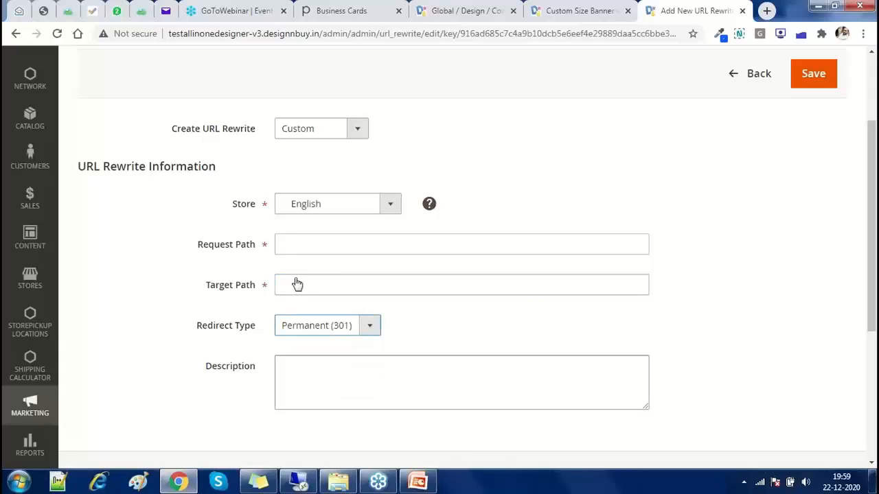
left_click(327, 325)
left_click(302, 356)
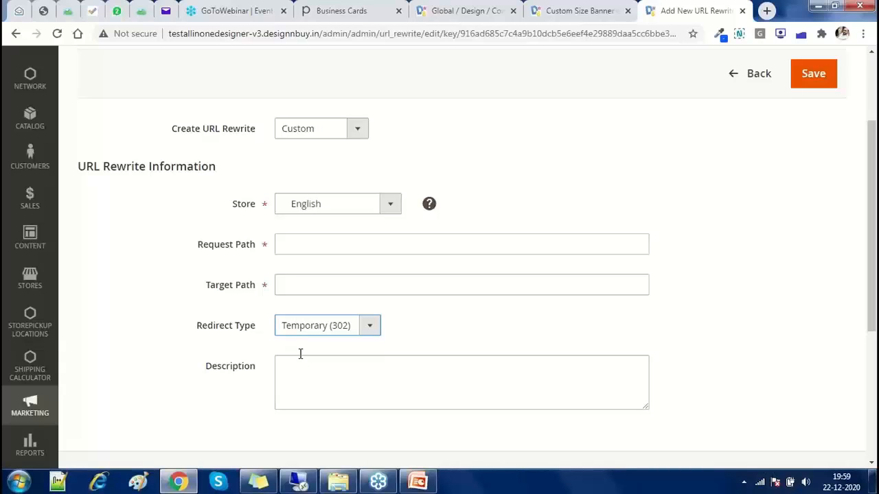
left_click(302, 358)
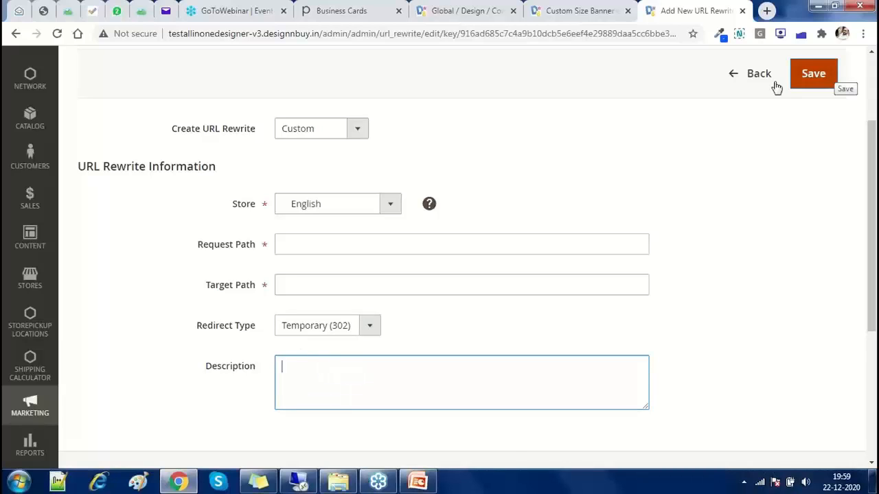
left_click(323, 129)
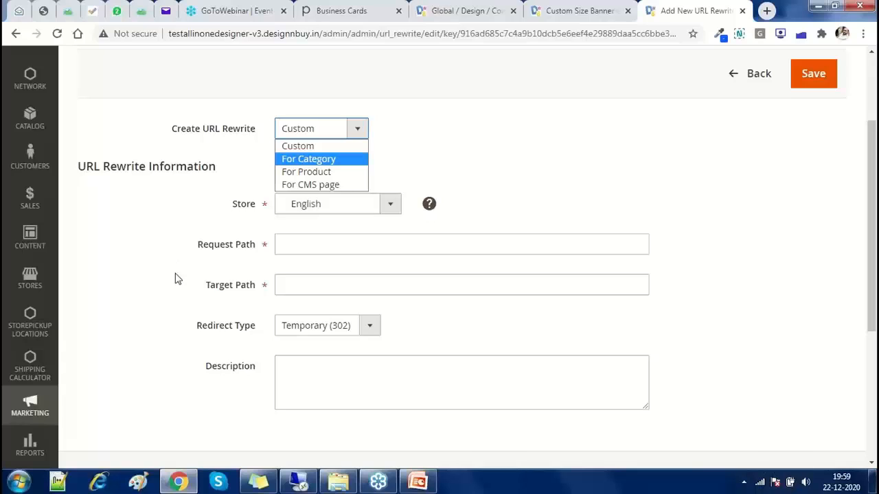
left_click(37, 402)
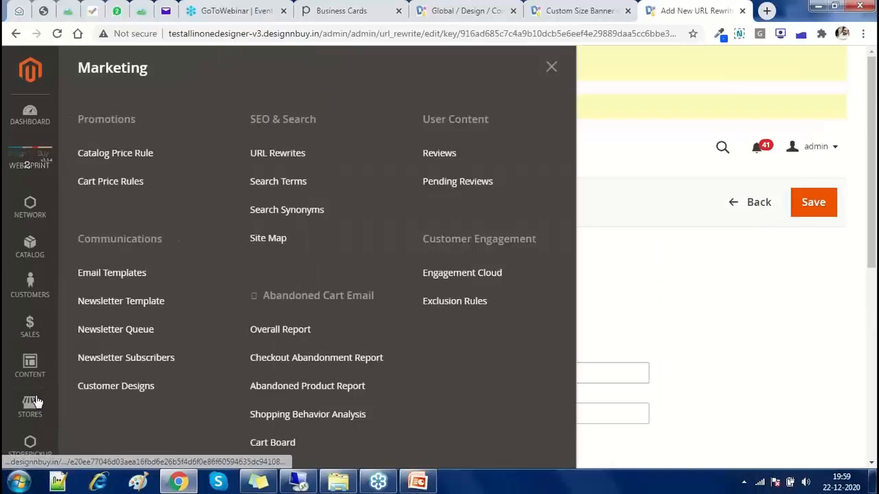
Search the storefront for 'banner', then return to the admin Search Terms grid
left_click(294, 192)
left_click(342, 11)
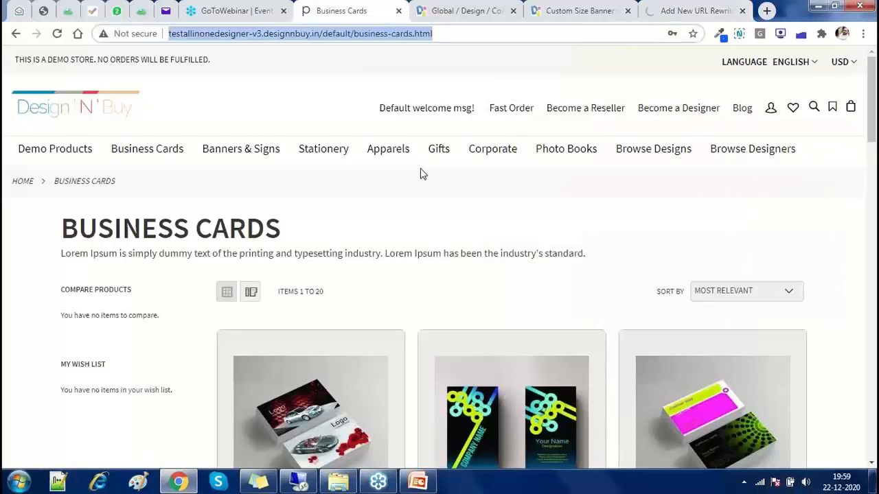
left_click(814, 109)
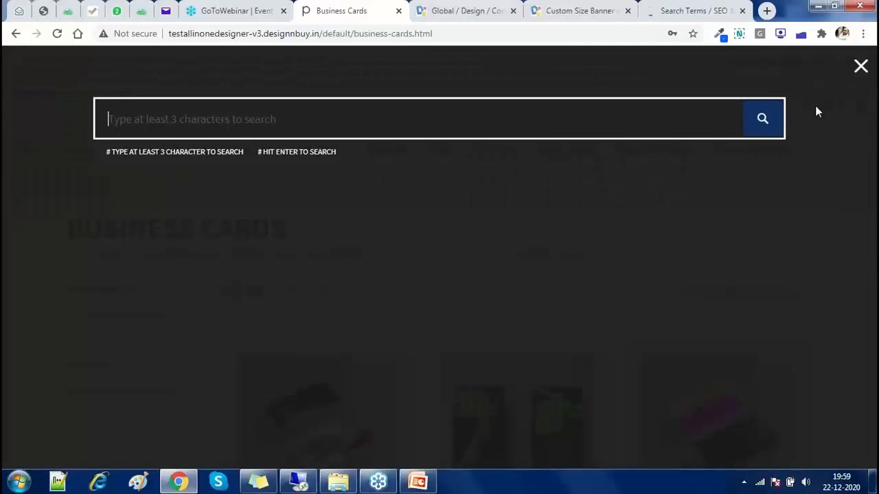
type("banner")
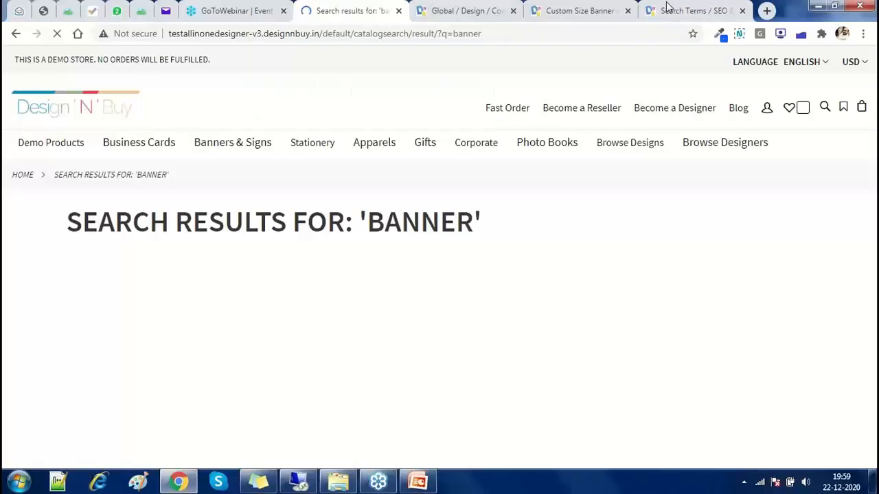
left_click(693, 10)
Scroll through the Search Terms grid to find the recorded banner search term
left_click(622, 274)
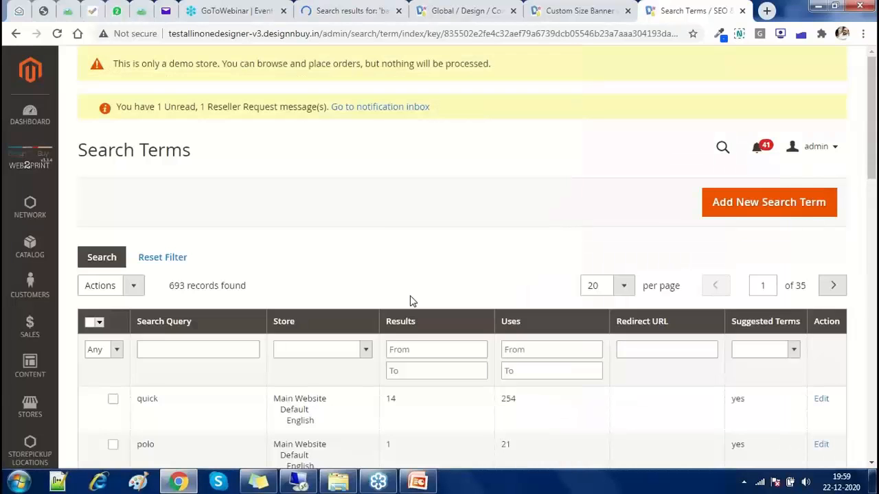
scroll(412, 302, "down", 5)
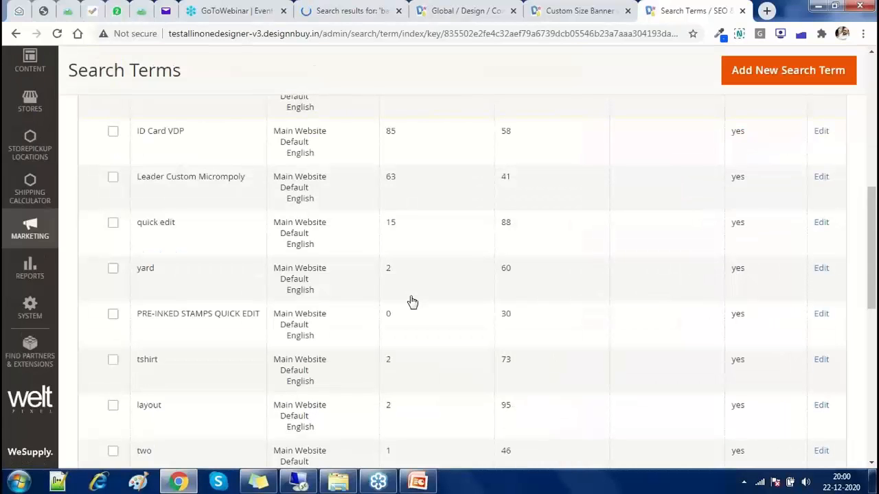
scroll(190, 347, "down", 8)
scroll(184, 329, "up", 10)
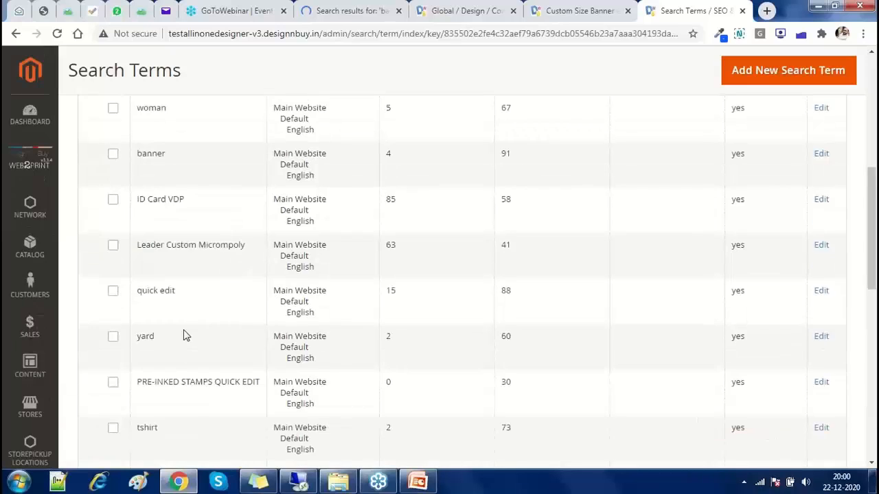
scroll(183, 329, "up", 5)
scroll(188, 330, "down", 3)
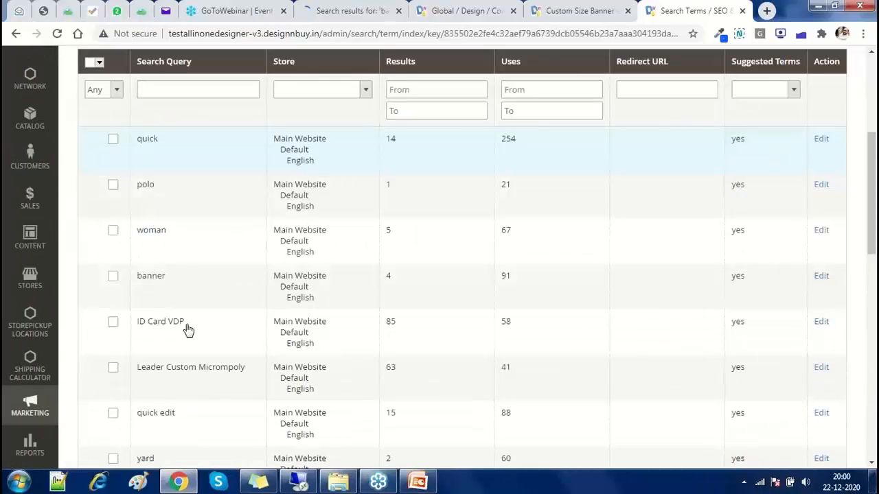
scroll(283, 207, "down", 5)
Return to the banner search results and open the storefront's Popular Search Terms page
left_click(352, 11)
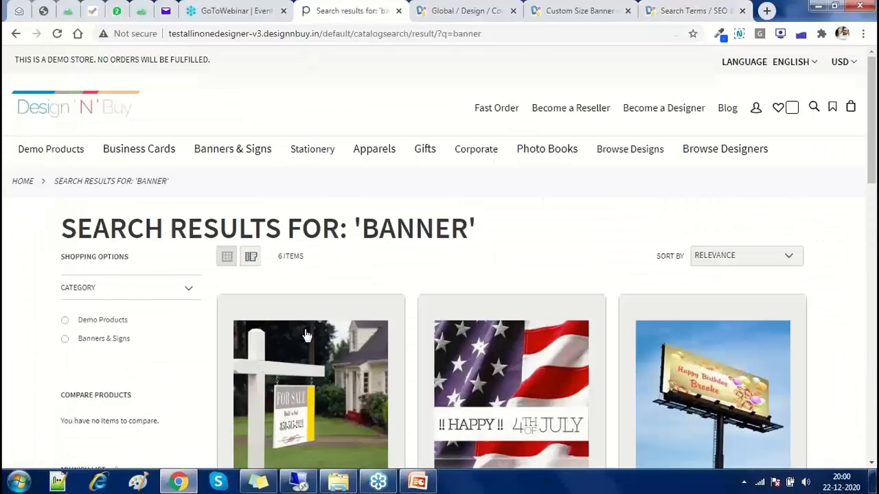
scroll(306, 335, "down", 6)
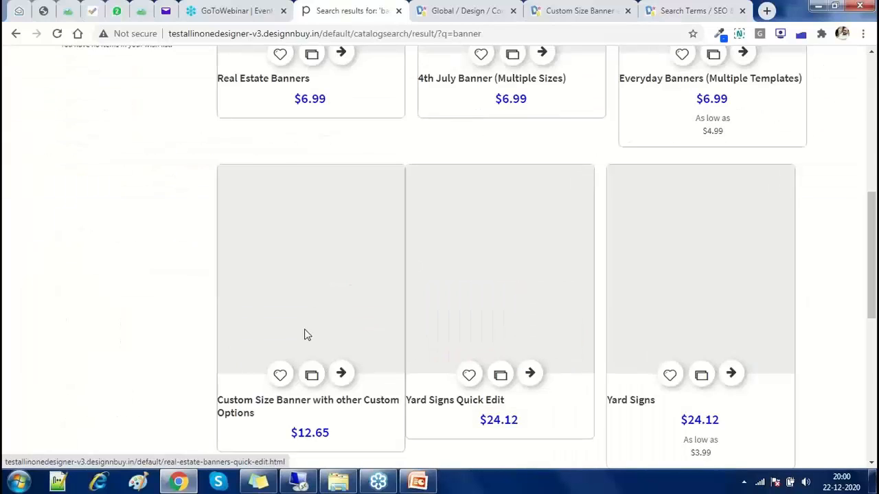
scroll(306, 335, "down", 10)
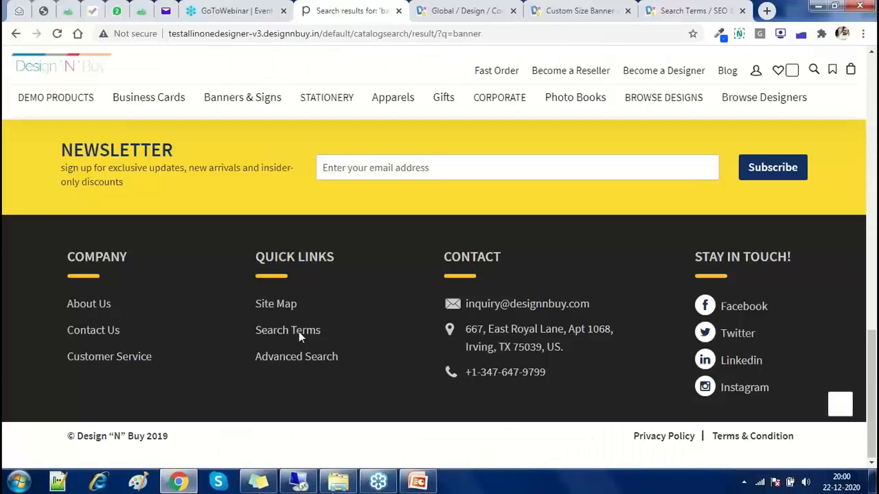
left_click(299, 332)
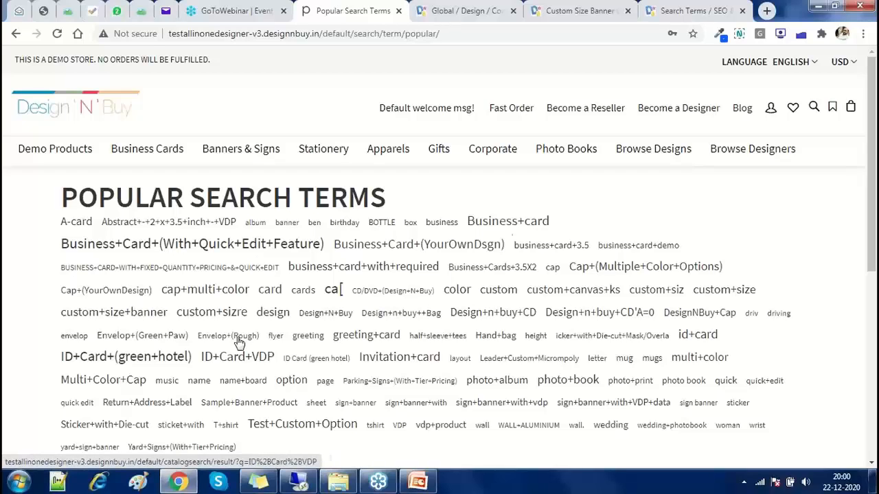
Show results for a popular business card term, then bring back SEO guide slide 4
left_click(464, 267)
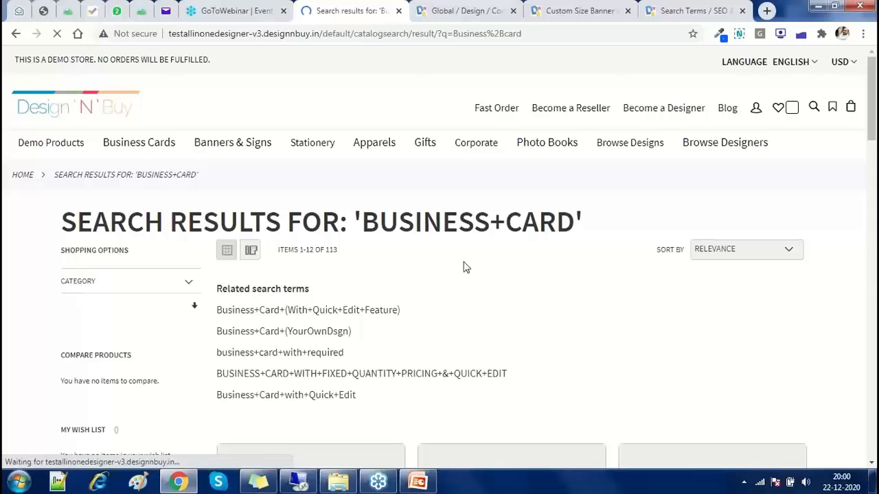
scroll(463, 267, "down", 4)
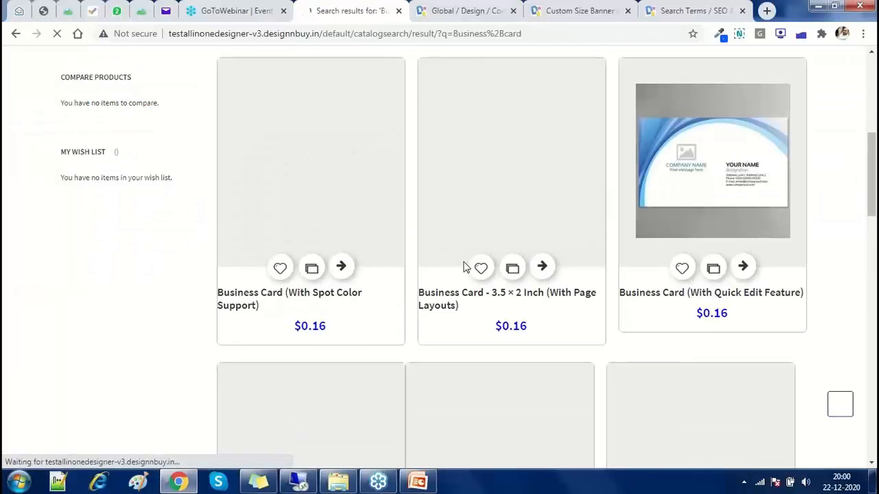
left_click(656, 21)
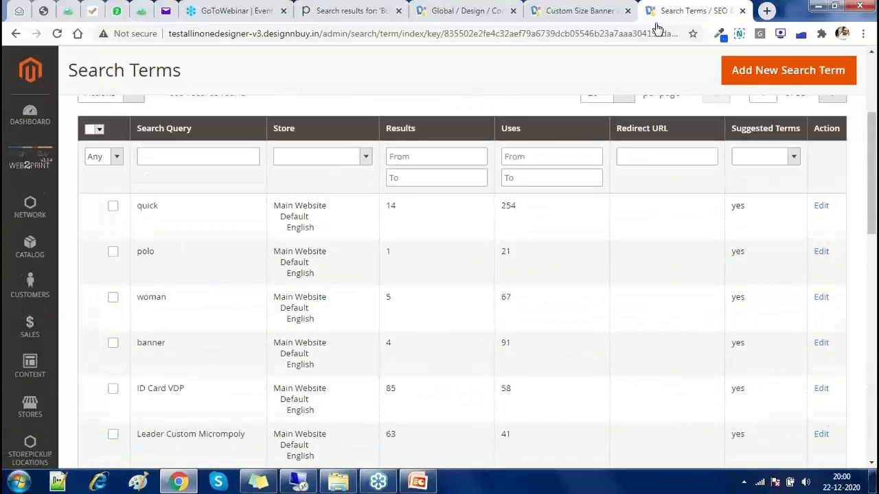
scroll(657, 288, "down", 11)
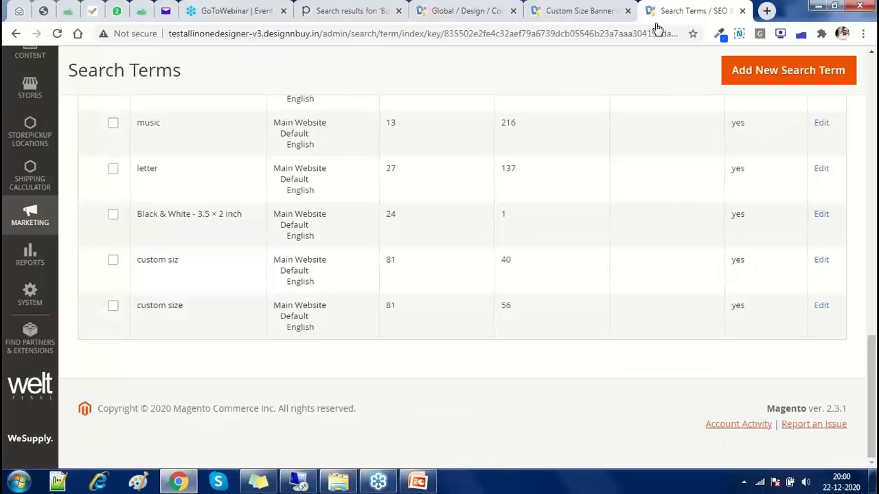
left_click(420, 482)
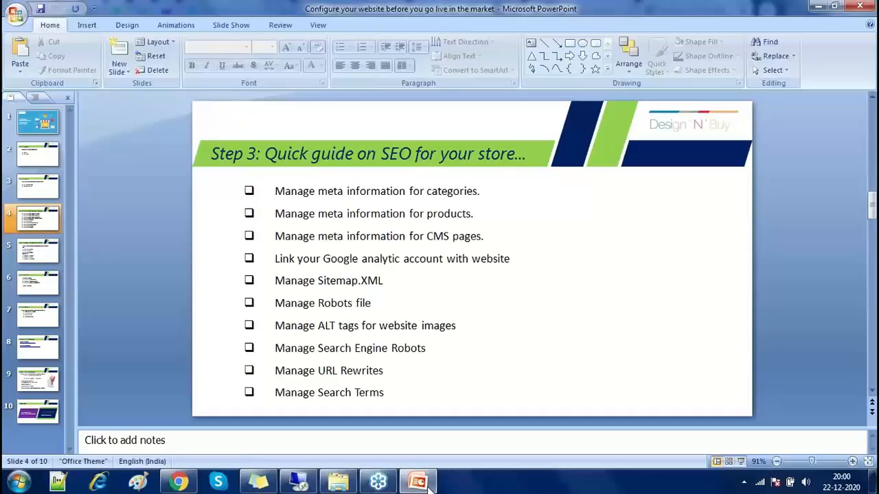
Advance to the next slide, trim its title after 'Manage', then return to the Magento admin in Chrome
key("Page_Down")
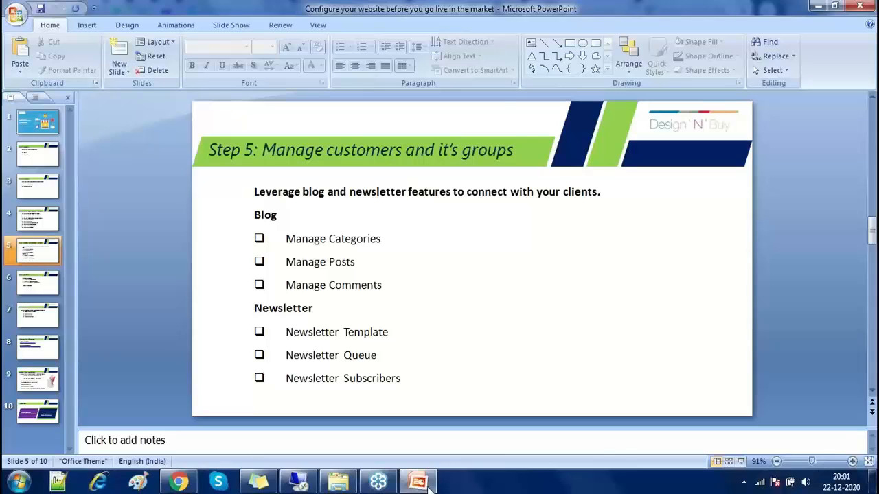
left_click(324, 151)
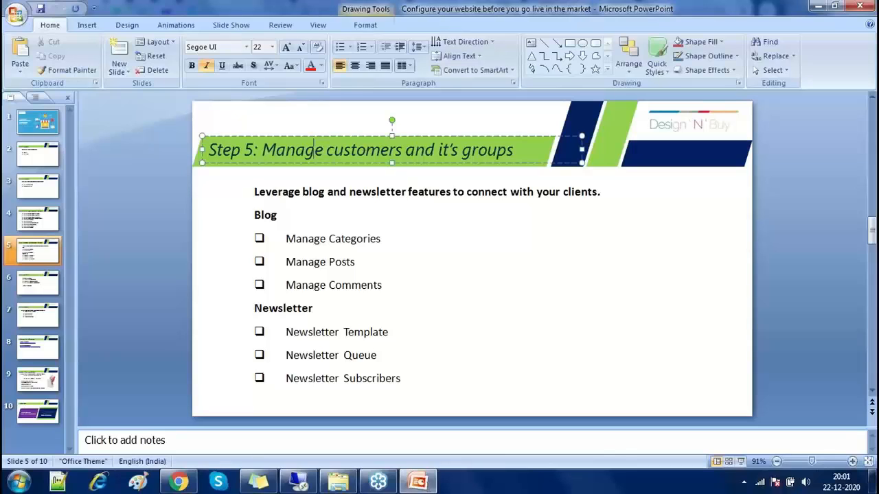
left_click(497, 152, "shift")
key("BackSpace")
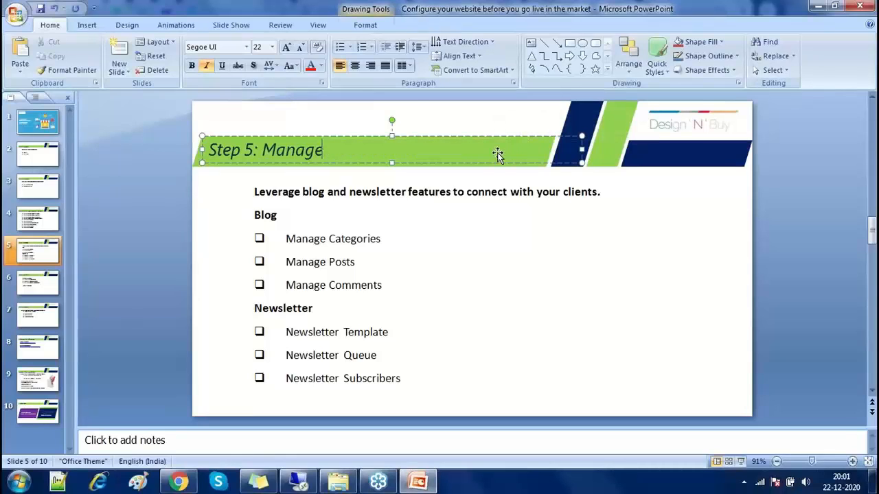
type("..")
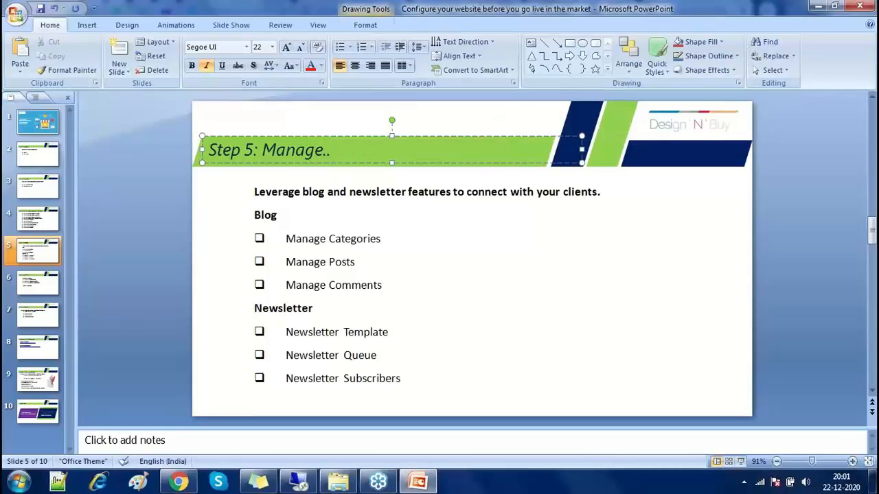
left_click(229, 249)
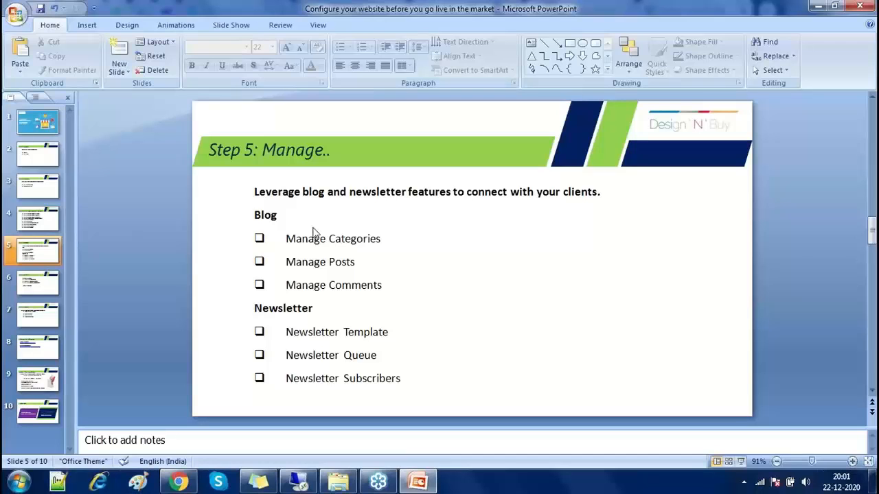
left_click(178, 482)
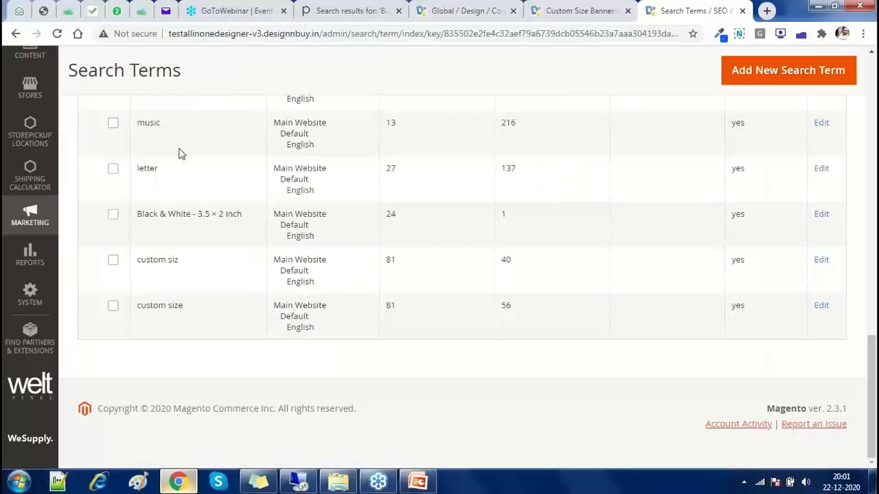
Open the storefront Blog and view the Hello world! post, then return to the admin Global design configuration
left_click(319, 8)
scroll(623, 131, "up", 4)
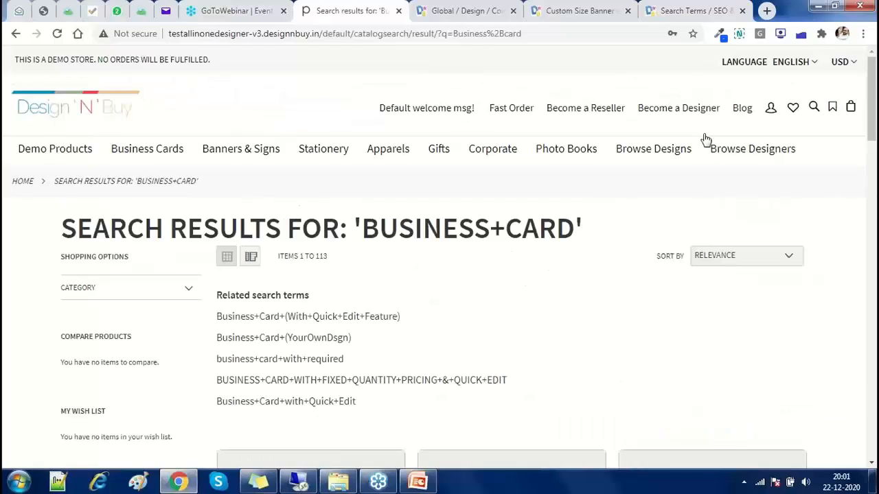
left_click(741, 112)
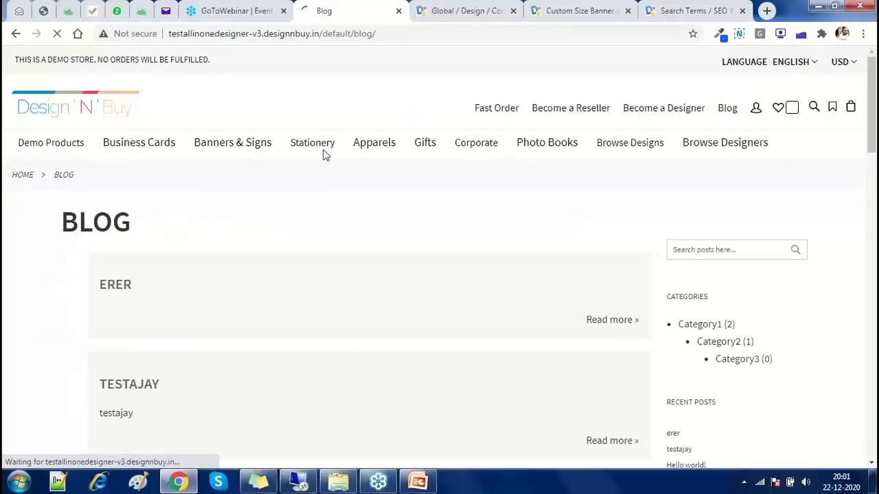
scroll(485, 294, "down", 4)
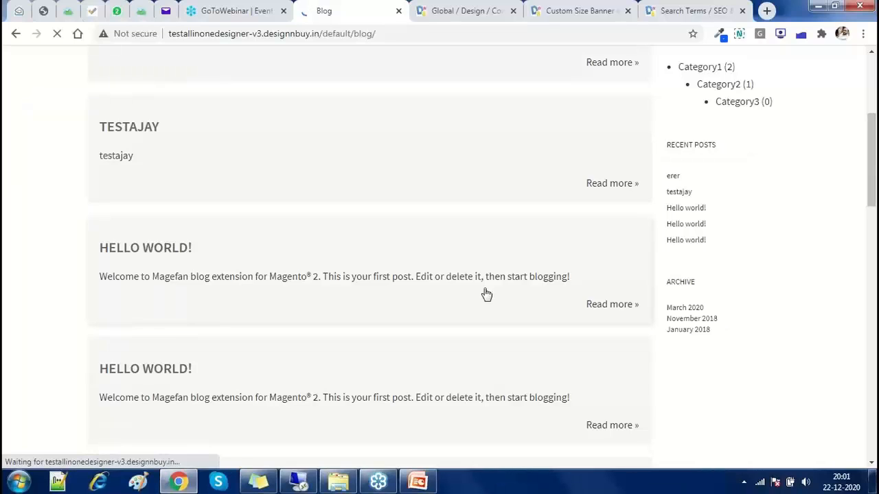
left_click(485, 293)
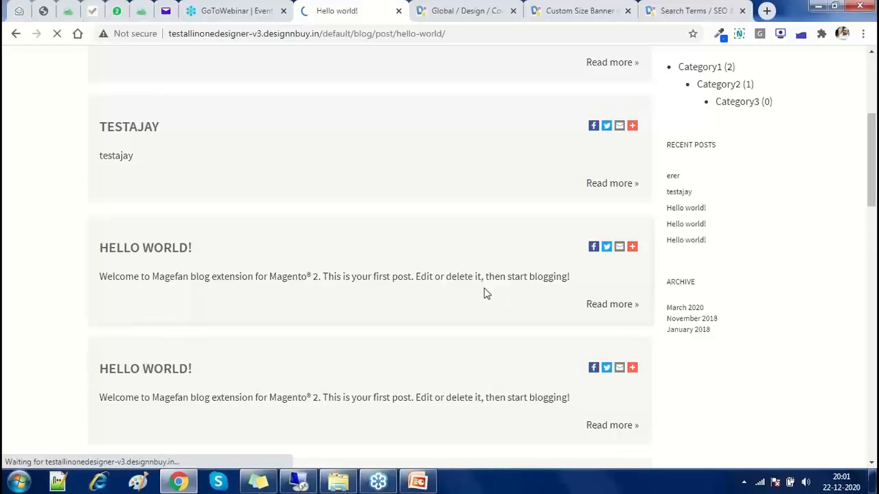
scroll(392, 289, "down", 3)
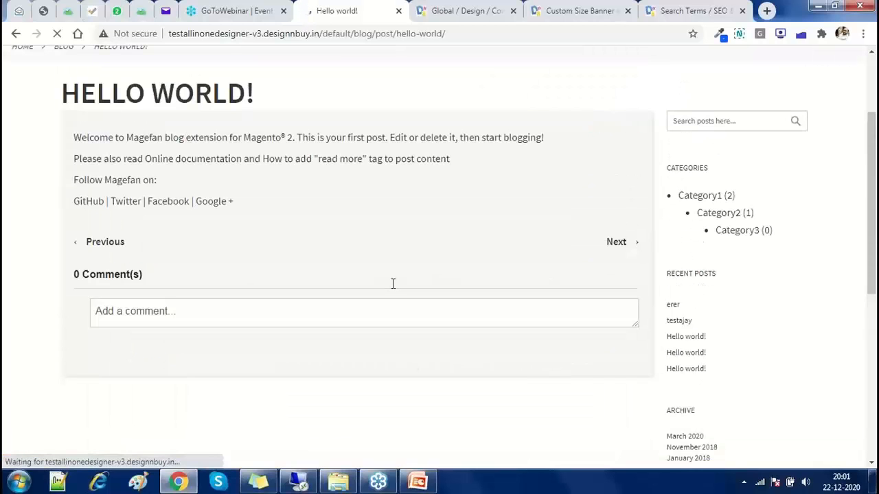
left_click(163, 311)
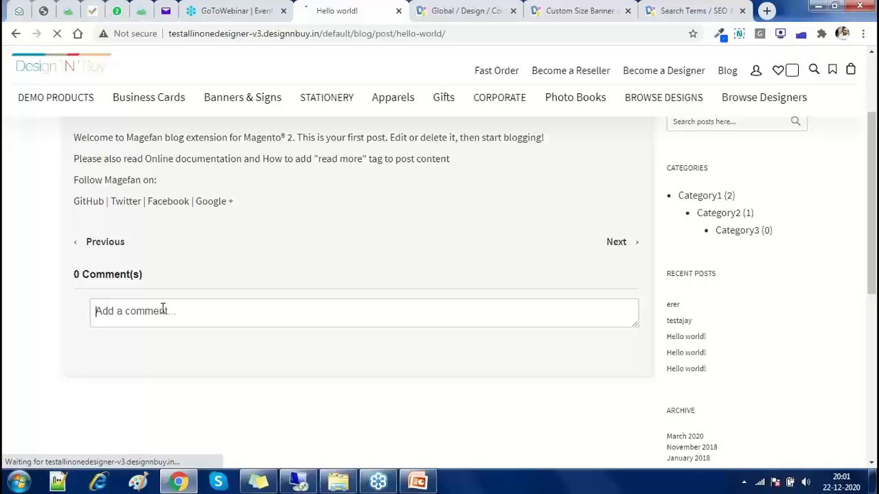
left_click(465, 14)
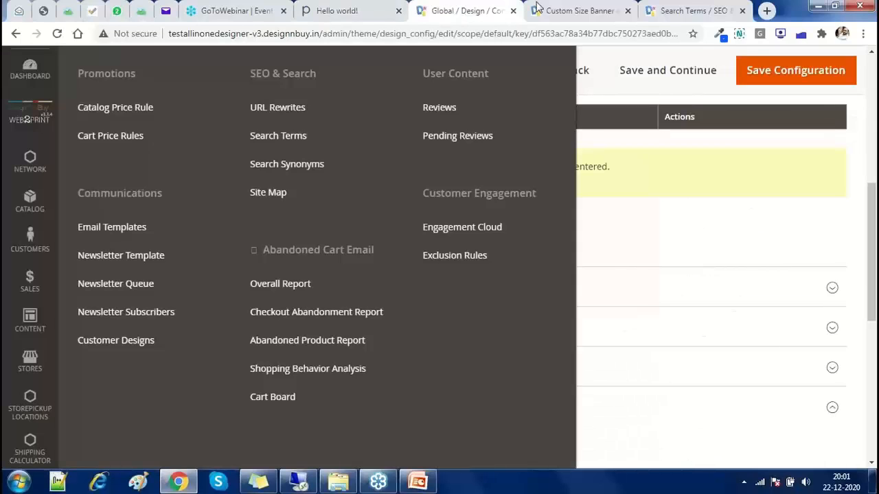
Go to Content > Blog > Posts and look through the Manage Posts grid of 27 posts
left_click(38, 336)
left_click(108, 257)
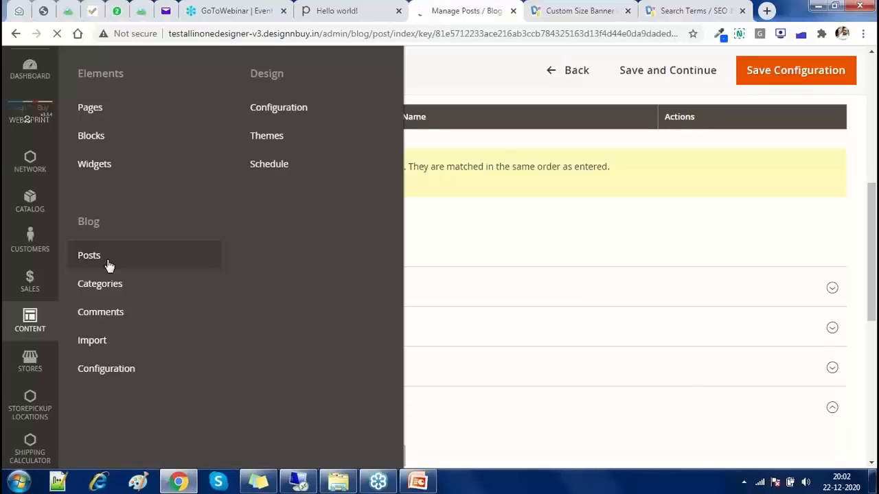
scroll(107, 264, "down", 2)
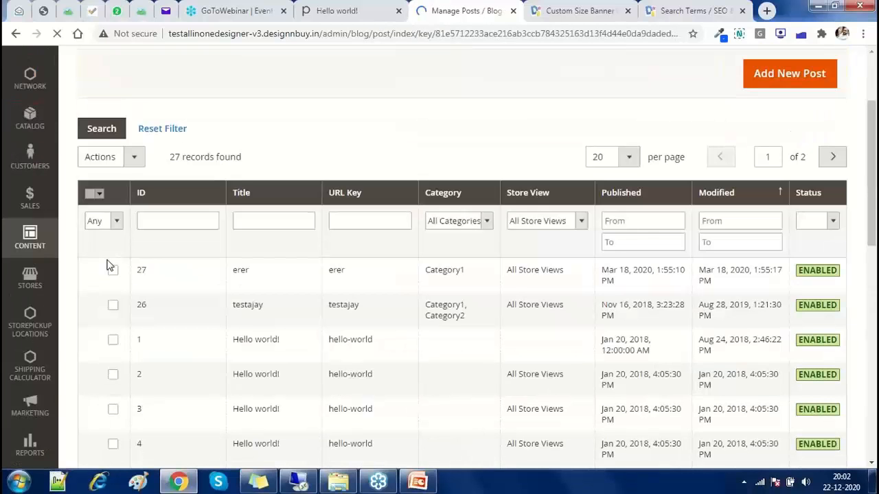
scroll(107, 265, "down", 1)
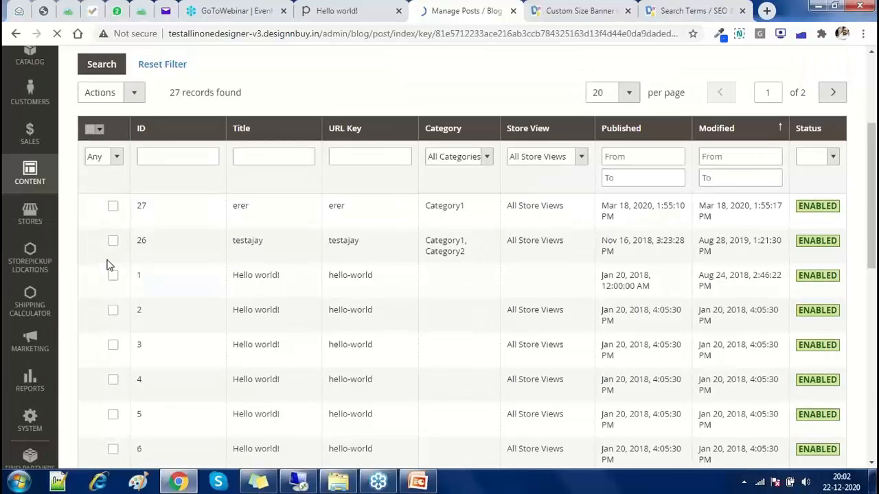
scroll(107, 264, "up", 1)
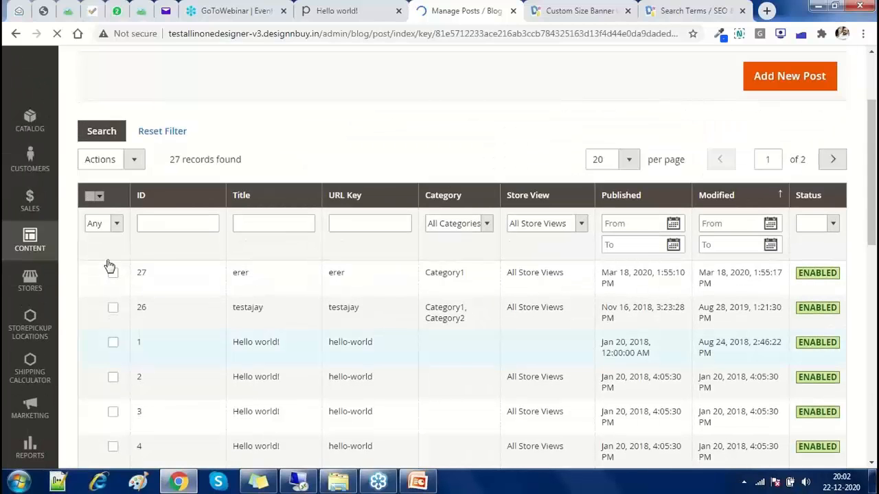
scroll(108, 265, "up", 2)
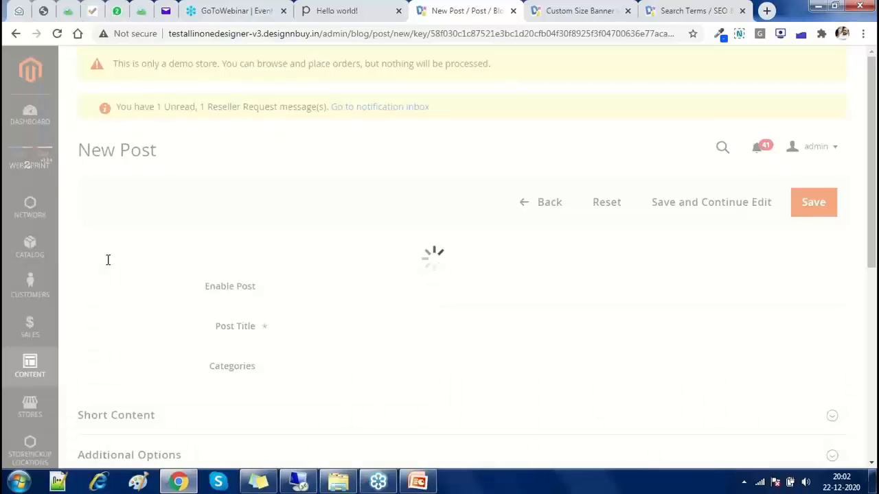
Enter 'Happy Holidays' as the new blog post's title
key("ctrl+l")
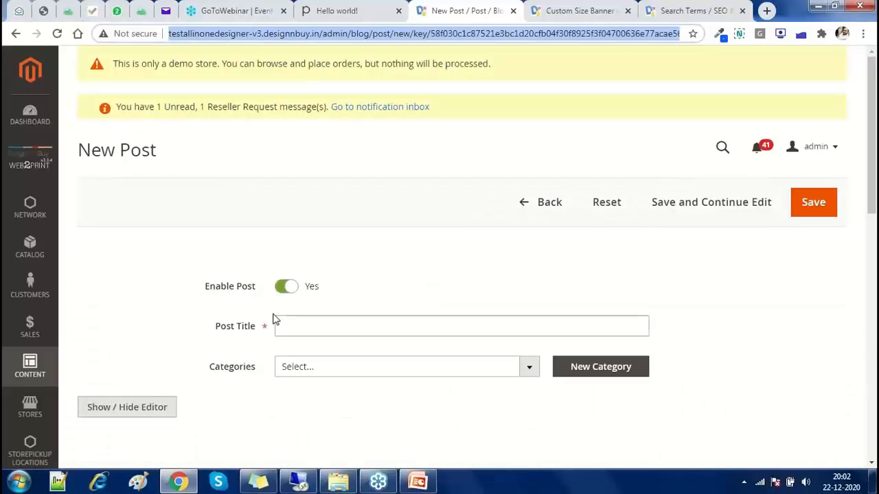
left_click(274, 317)
key("Up")
key("Up")
key("Up")
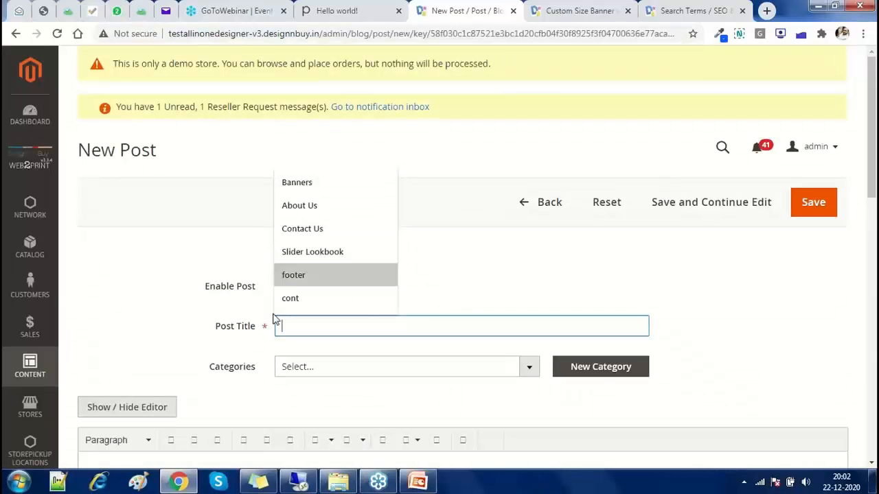
key("Return")
scroll(274, 314, "down", 1)
key("Down")
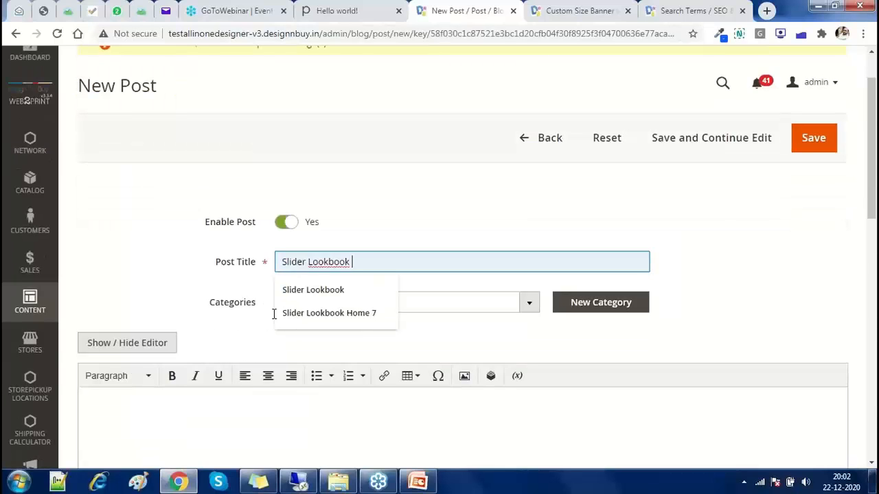
key("ctrl+a")
type("Chri")
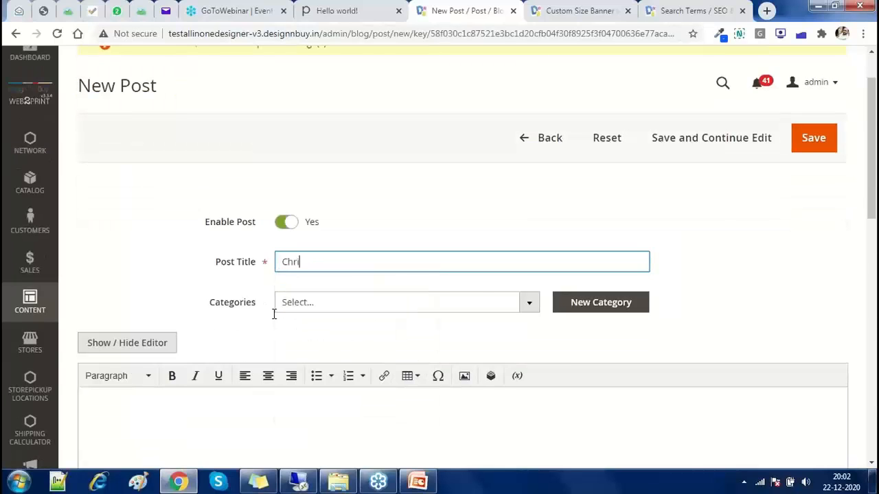
key("BackSpace")
key("BackSpace")
key("BackSpace")
key("BackSpace")
type("Happy Holidays")
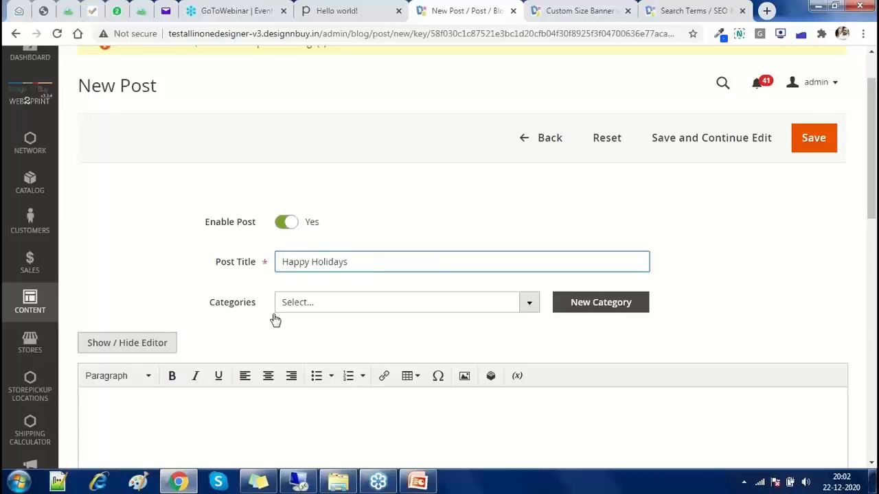
Assign the post to Category2 in the Categories dropdown
left_click(339, 306)
left_click(356, 392)
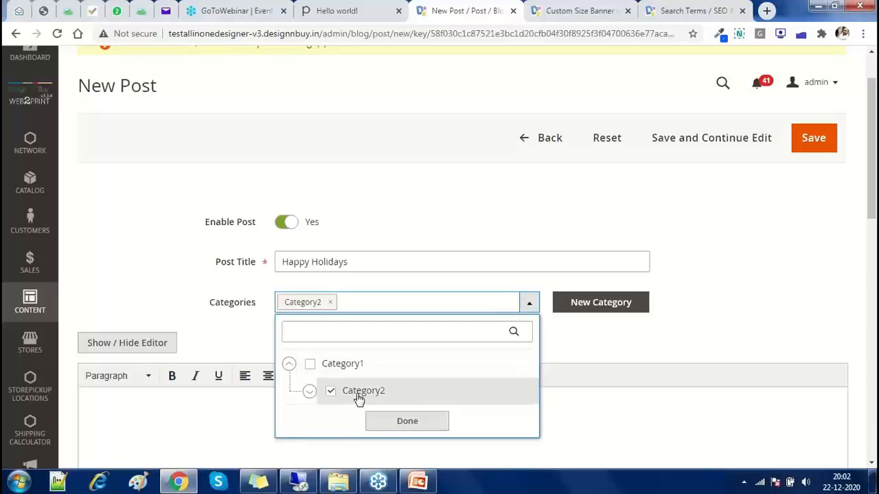
left_click(391, 420)
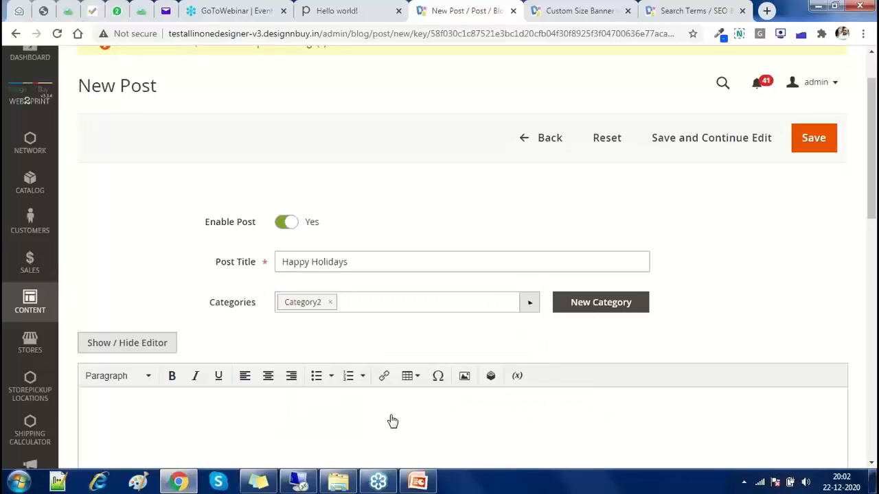
left_click(21, 309)
left_click(103, 266)
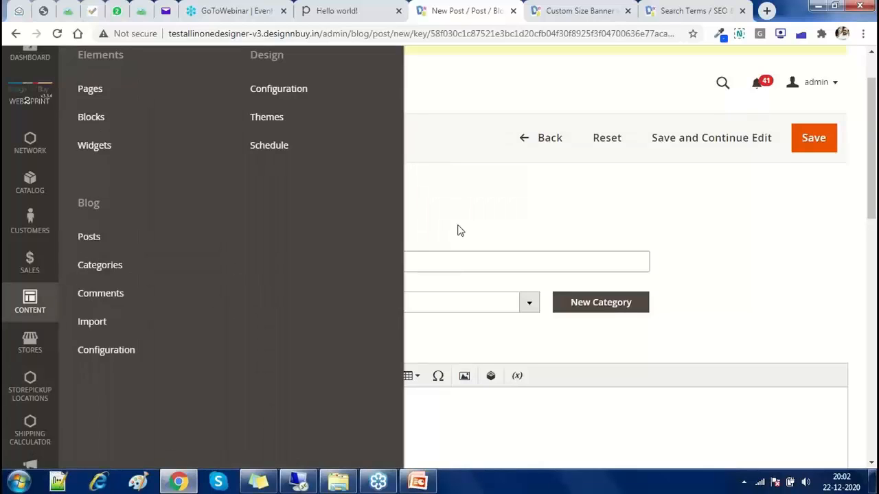
left_click(460, 230)
scroll(144, 289, "down", 3)
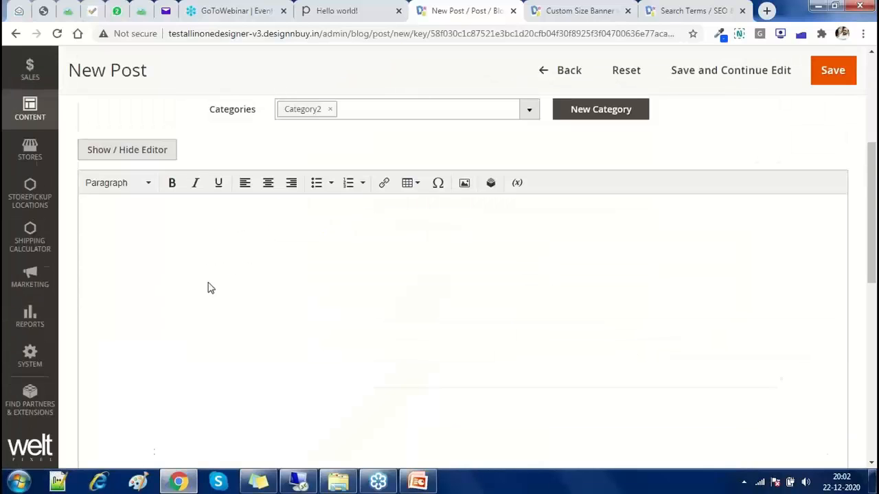
scroll(208, 288, "down", 2)
scroll(153, 306, "up", 1)
scroll(153, 306, "up", 3)
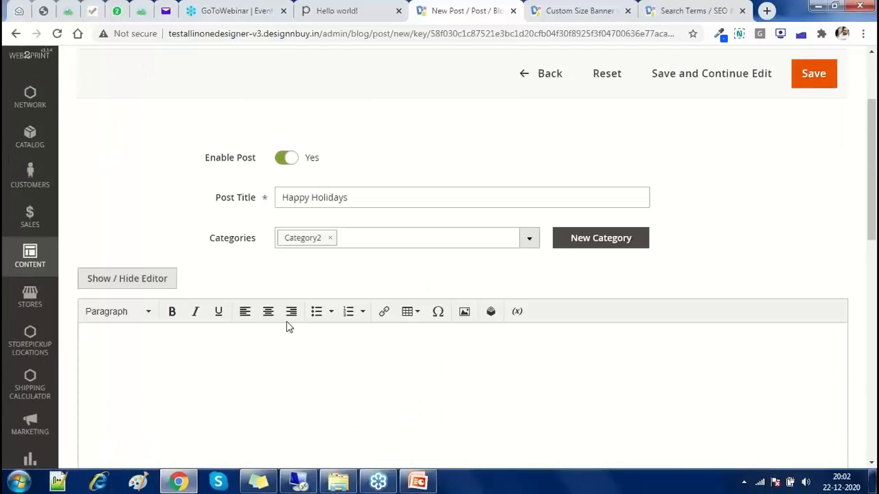
Toggle Show / Hide Editor so the post body uses the rich-text editor
left_click(152, 280)
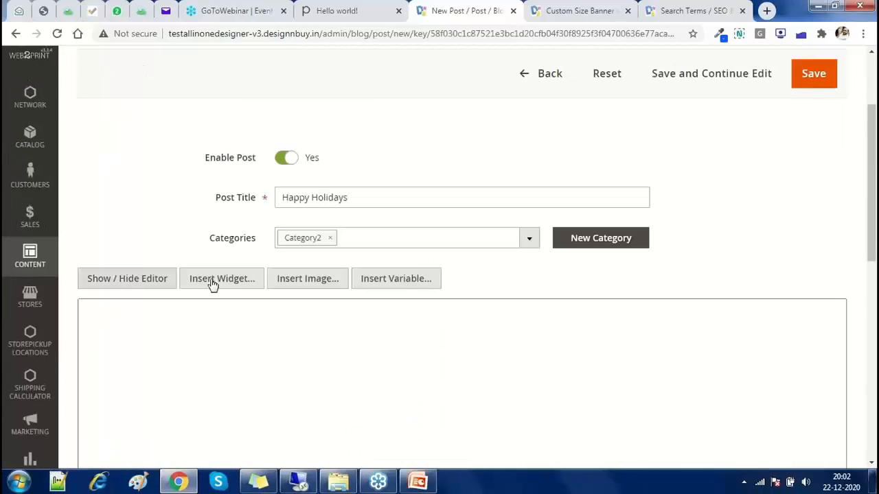
scroll(213, 284, "down", 2)
left_click(212, 285)
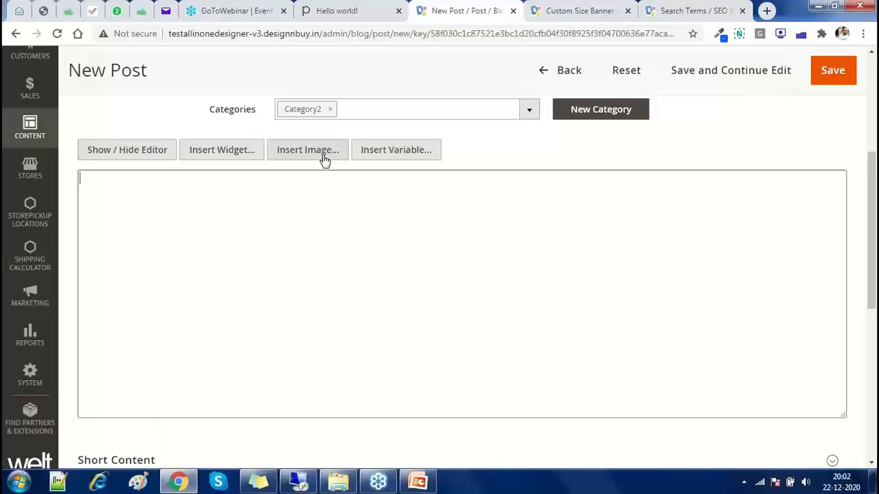
left_click(121, 151)
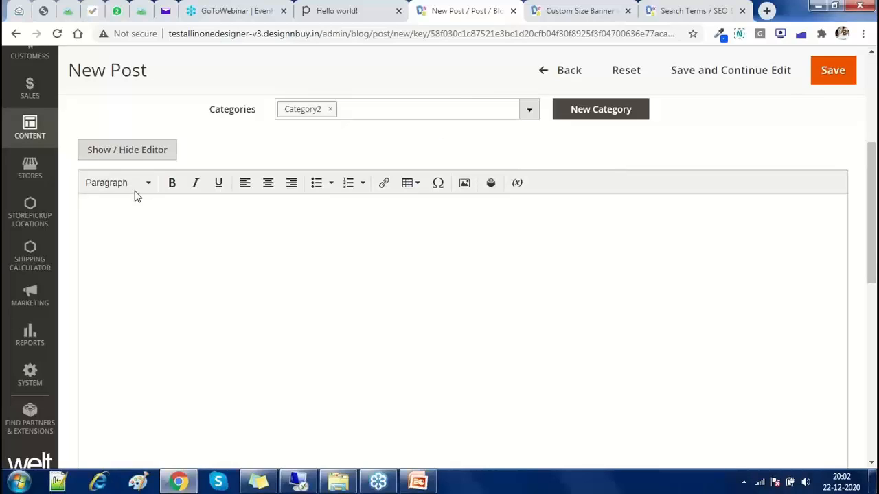
left_click(180, 211)
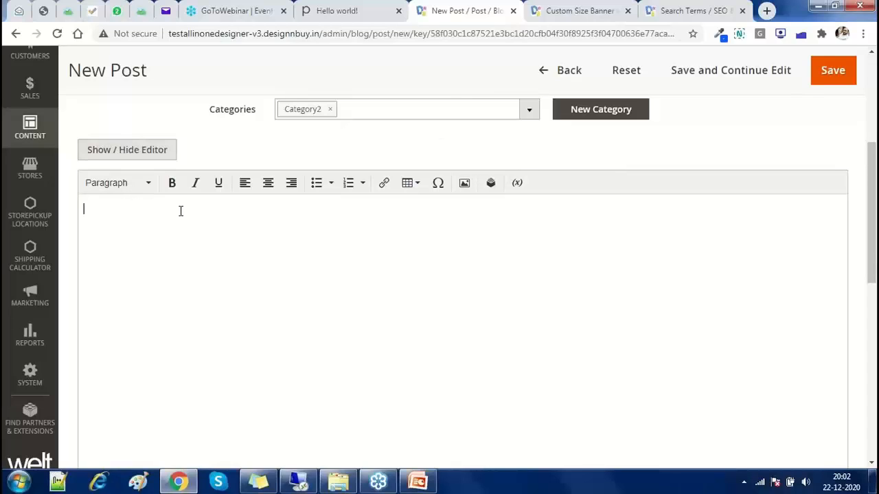
scroll(180, 212, "down", 8)
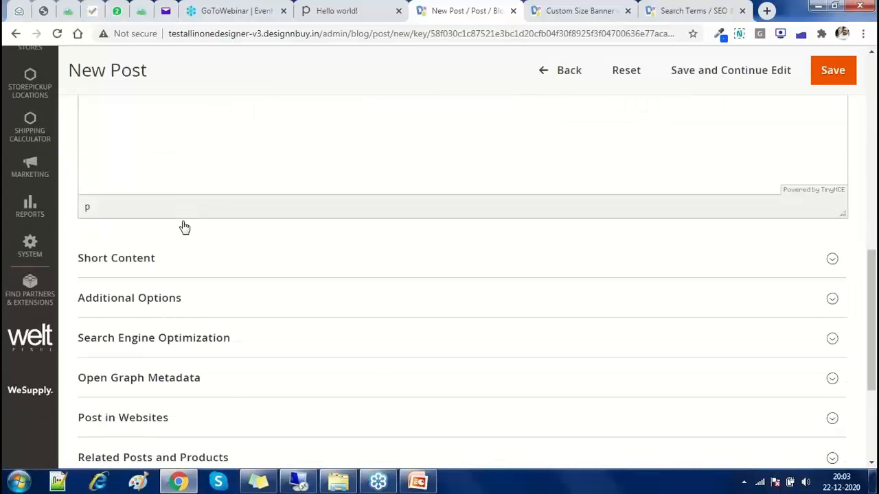
Expand Short Content, then reload the storefront Hello world! post
left_click(185, 227)
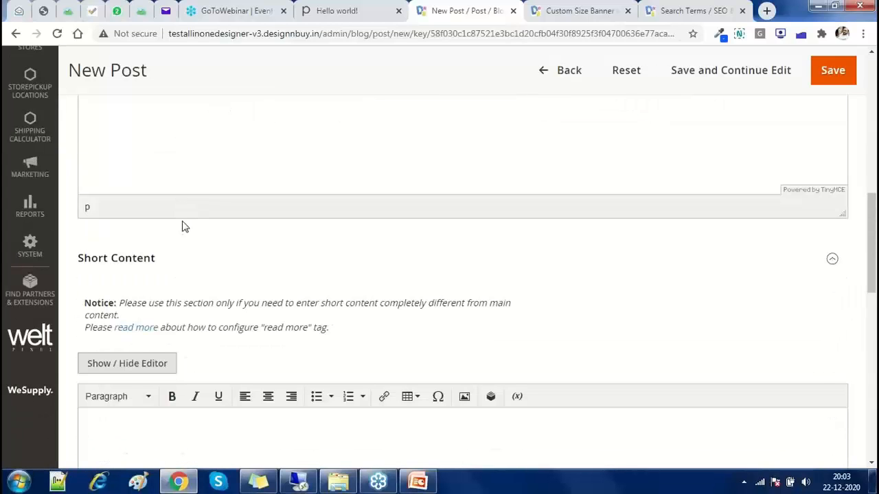
left_click(357, 12)
scroll(145, 278, "up", 1)
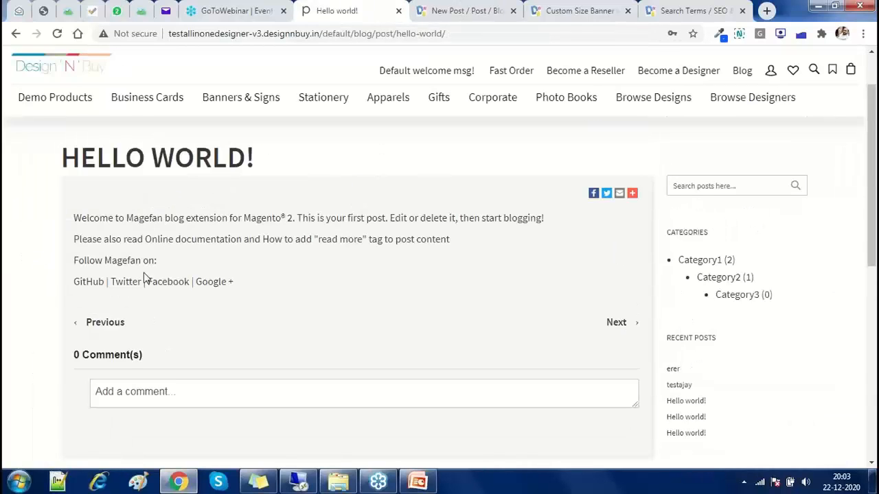
scroll(560, 231, "up", 1)
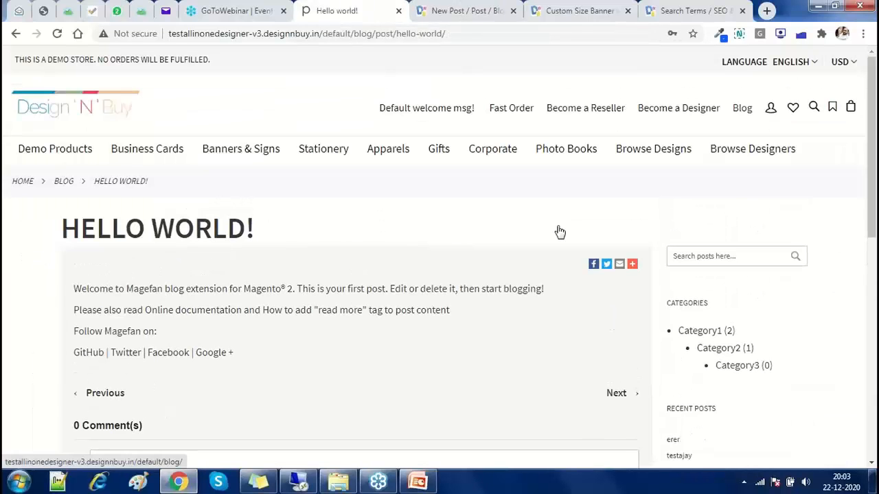
key("F5")
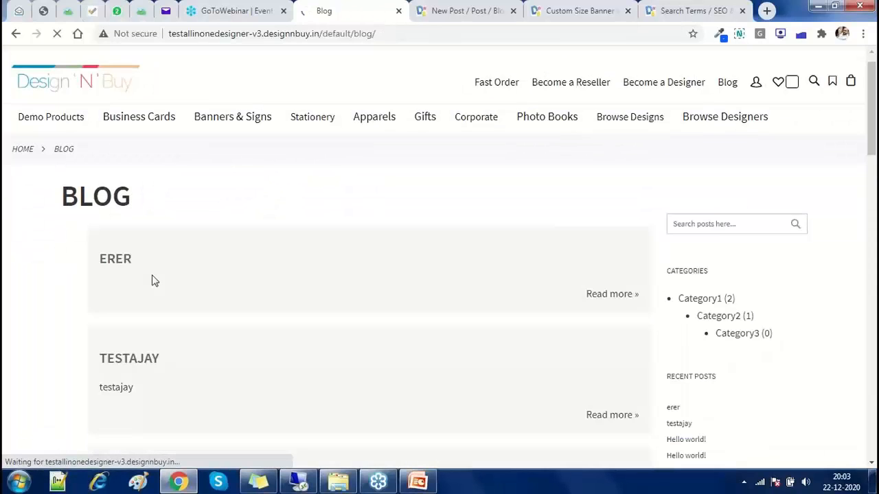
scroll(152, 280, "down", 4)
Back in the New Post form, expand the Additional Options section
key("ctrl+Tab")
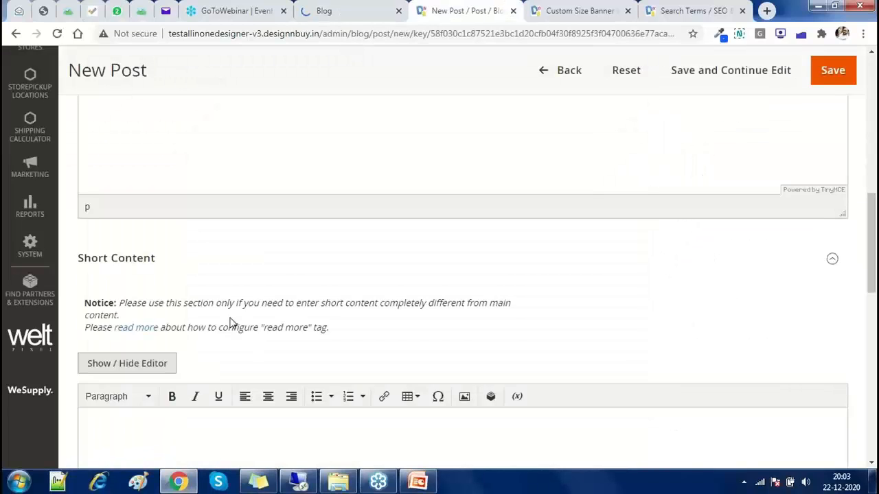
scroll(200, 261, "down", 6)
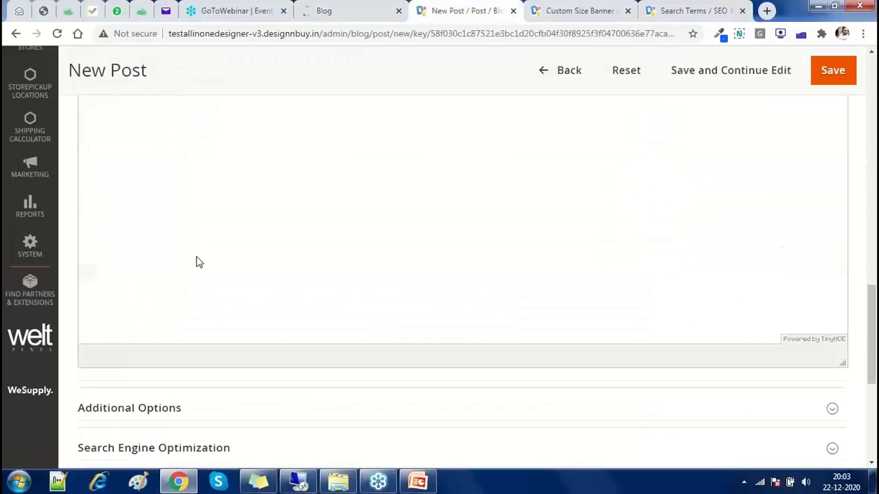
scroll(221, 240, "down", 3)
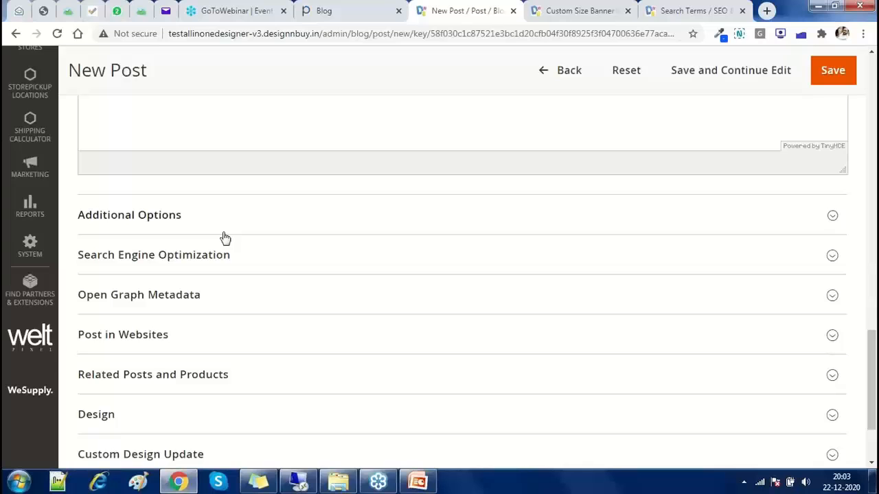
left_click(134, 218)
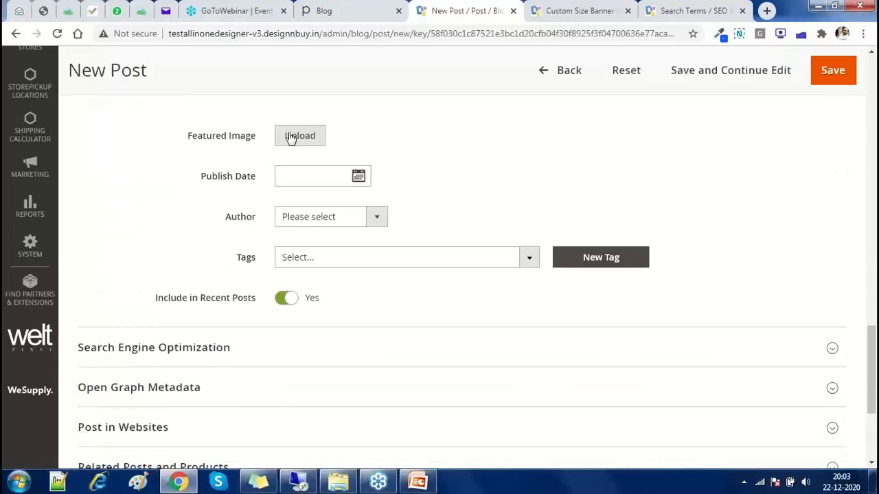
Reopen Hello world! from the storefront blog list, then return to the New Post editor
left_click(323, 10)
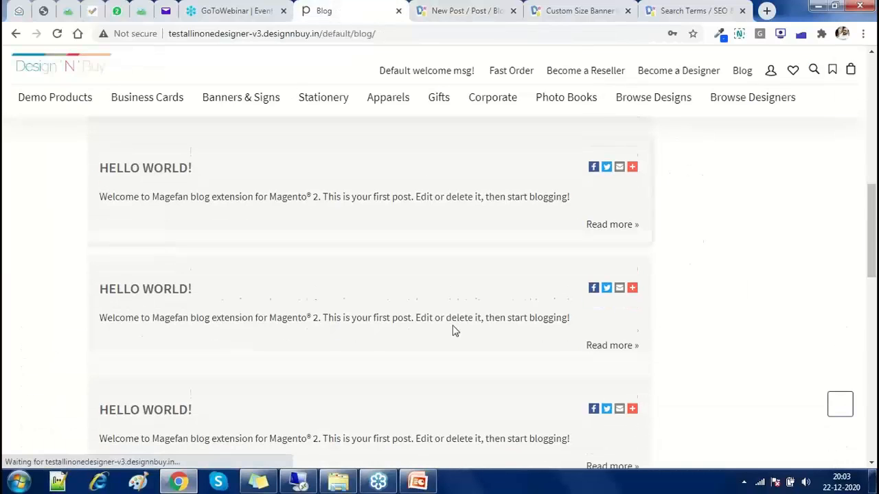
scroll(603, 330, "down", 4)
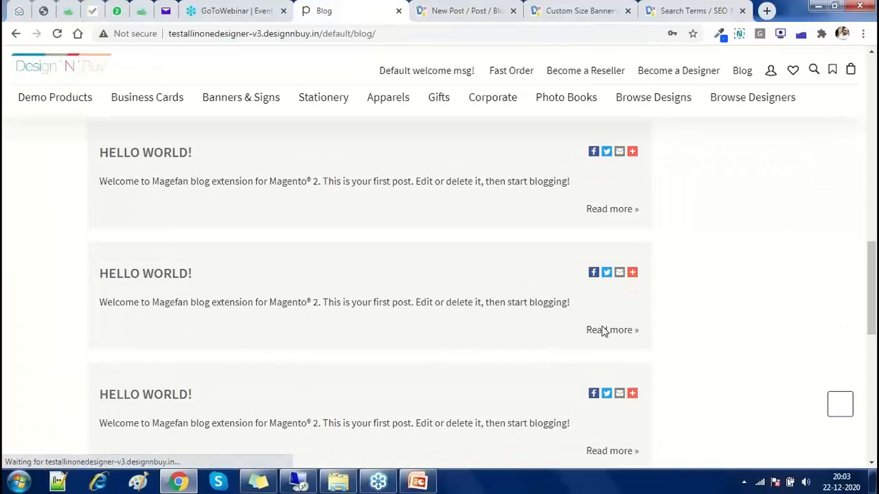
left_click(236, 239)
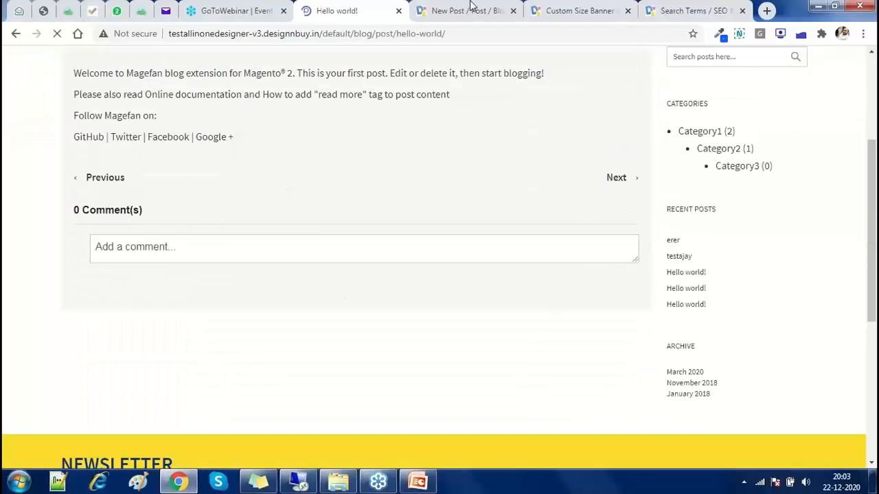
left_click(470, 8)
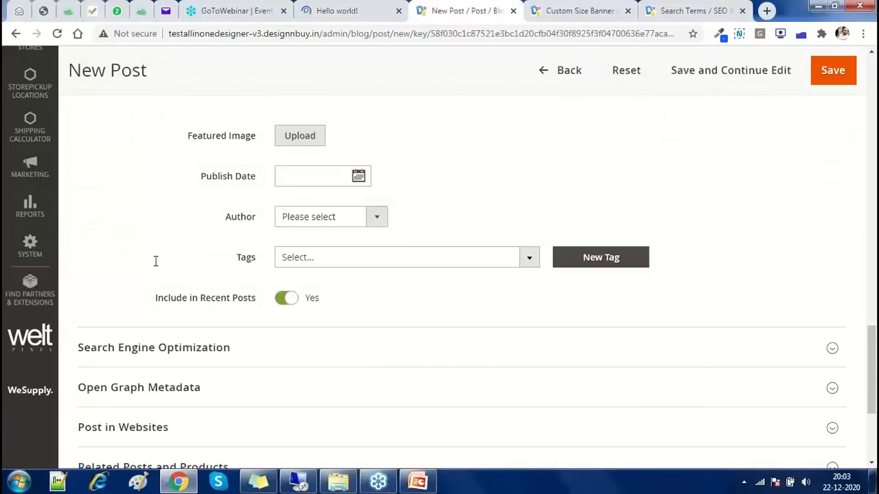
Check the Publish Date field and Author list, leaving no author chosen
left_click(336, 175)
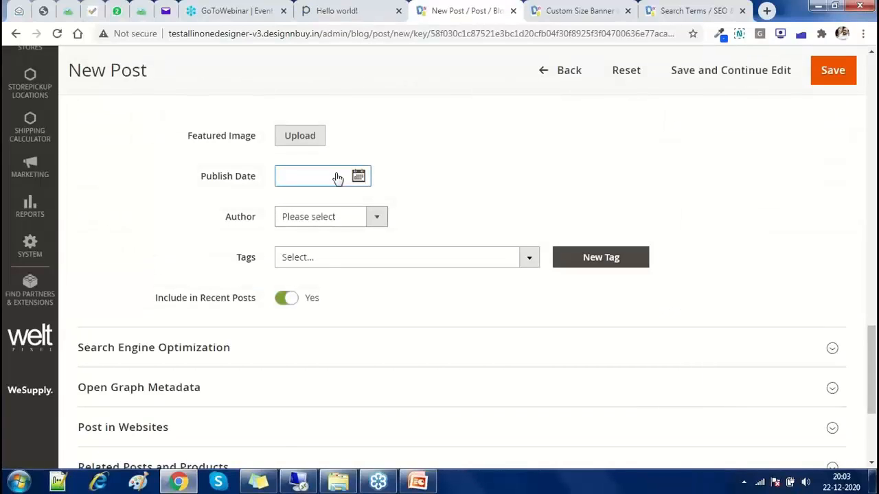
left_click(337, 217)
left_click(196, 256)
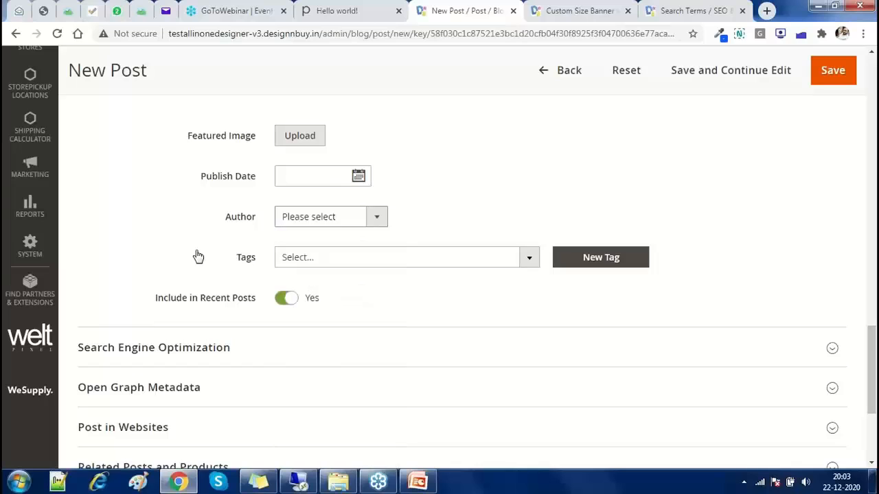
scroll(197, 256, "down", 2)
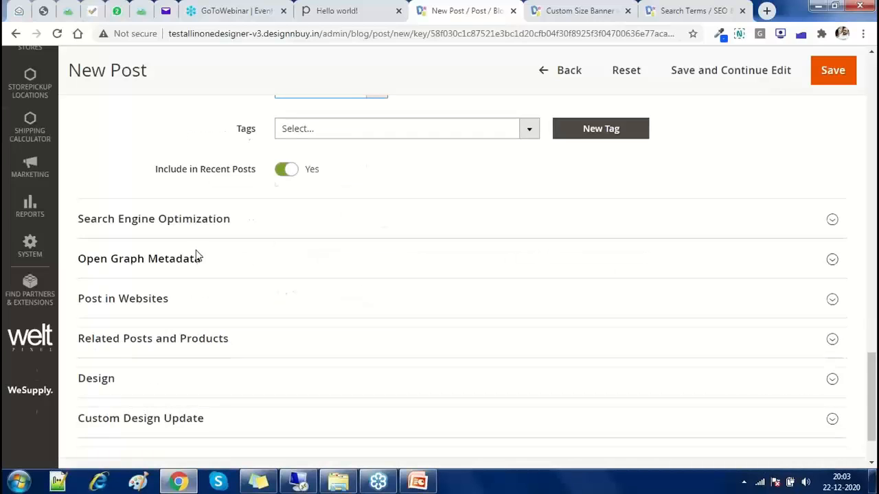
scroll(198, 256, "up", 2)
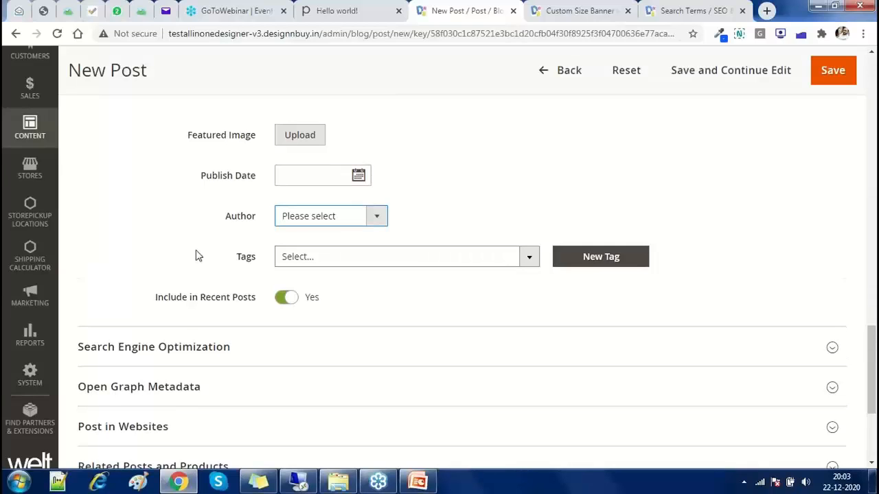
scroll(198, 256, "down", 1)
Expand Search Engine Optimization, Post in Websites and Related Posts and Products, then go to Hello world!
left_click(198, 280)
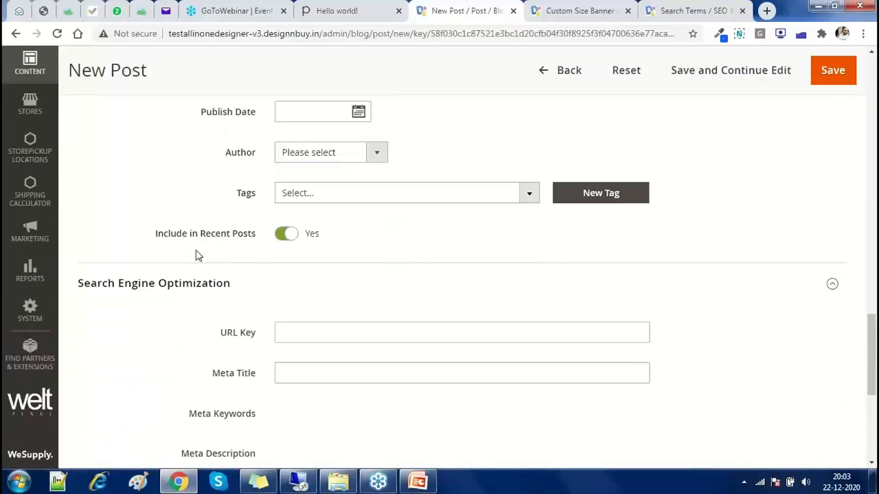
scroll(197, 253, "down", 3)
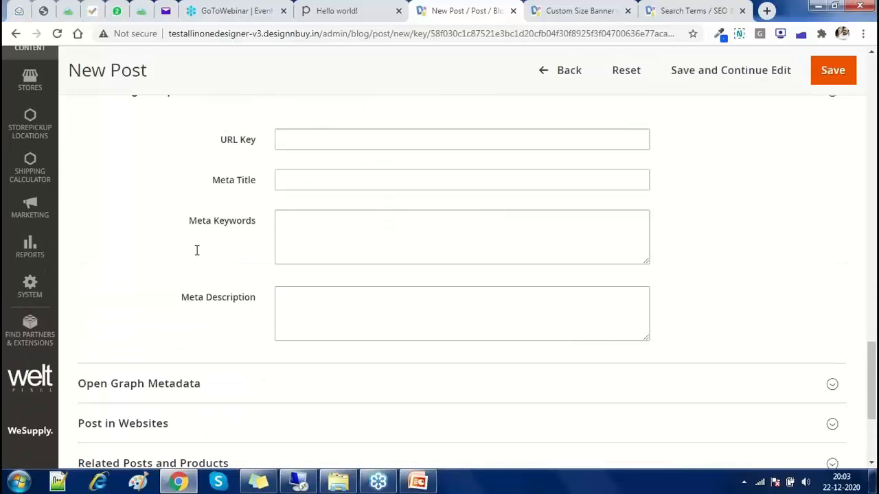
scroll(303, 294, "down", 2)
left_click(304, 296)
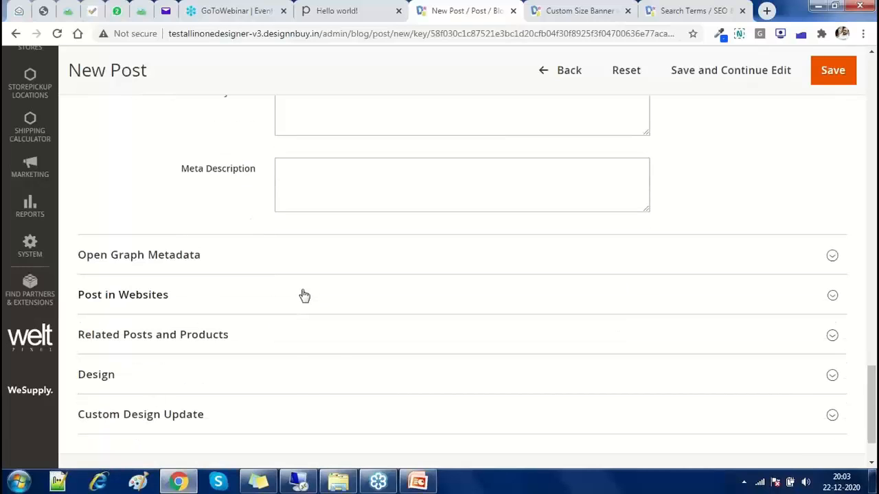
scroll(304, 295, "down", 2)
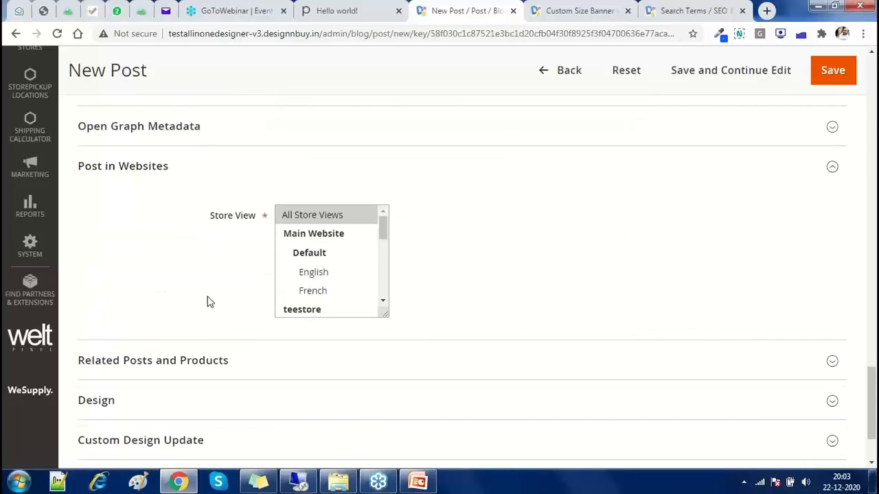
scroll(210, 302, "down", 2)
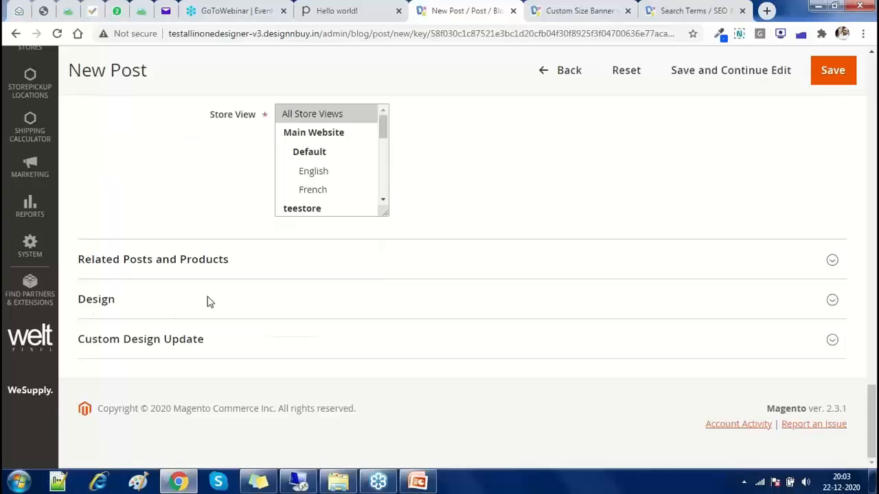
left_click(209, 265)
key("ctrl+shift+Tab")
Browse the Custom Size Banner, Search Terms and Hello world! tabs, then open Marketing from the New Post form
scroll(577, 280, "up", 2)
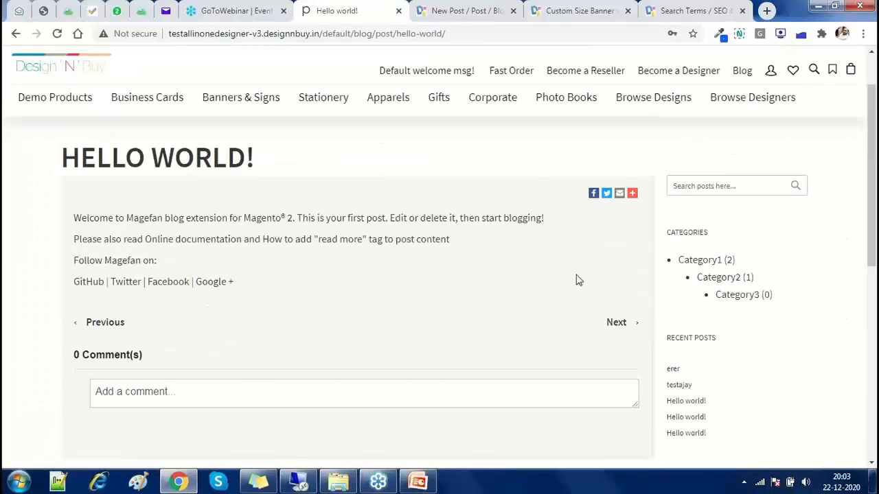
scroll(577, 280, "down", 1)
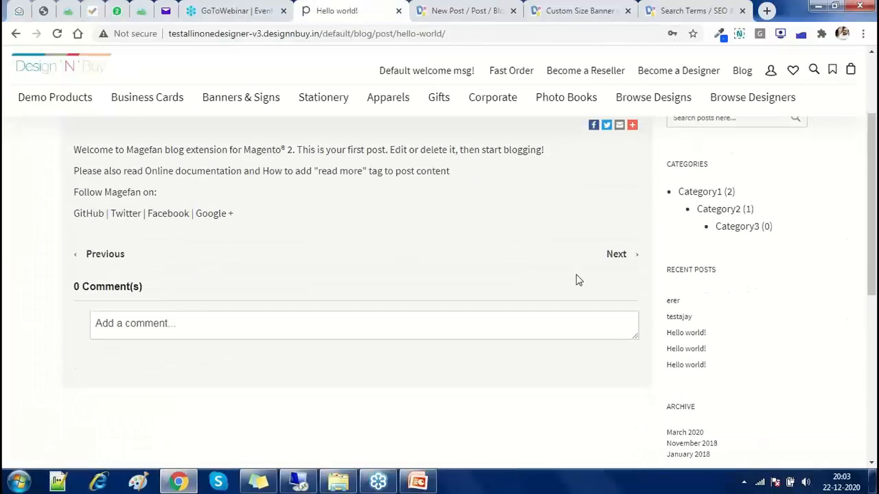
scroll(617, 298, "down", 2)
scroll(680, 289, "up", 1)
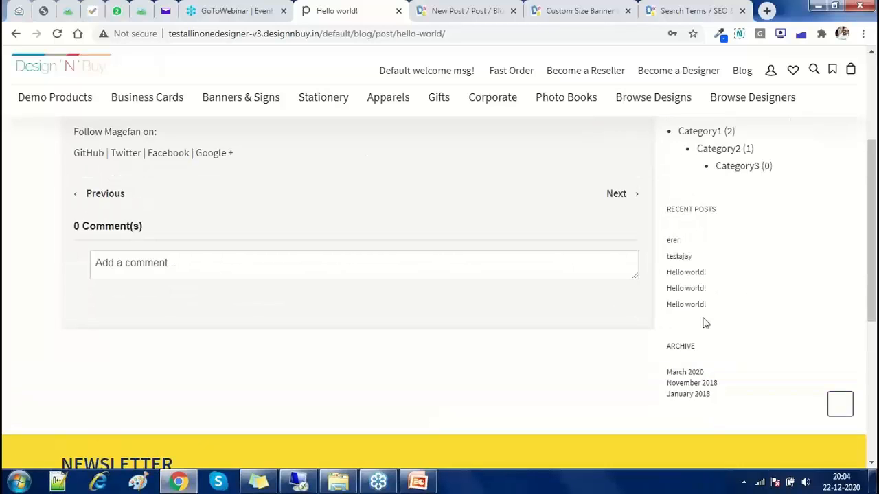
scroll(702, 322, "up", 5)
left_click(580, 10)
left_click(666, 9)
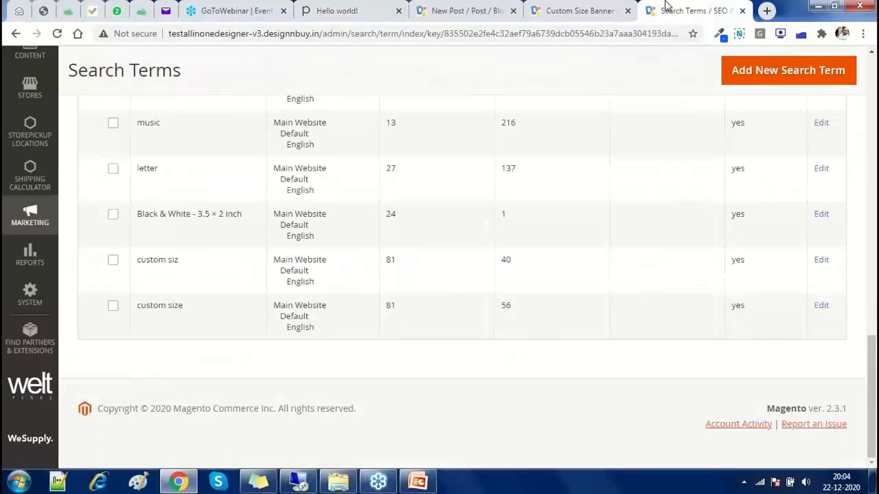
left_click(336, 10)
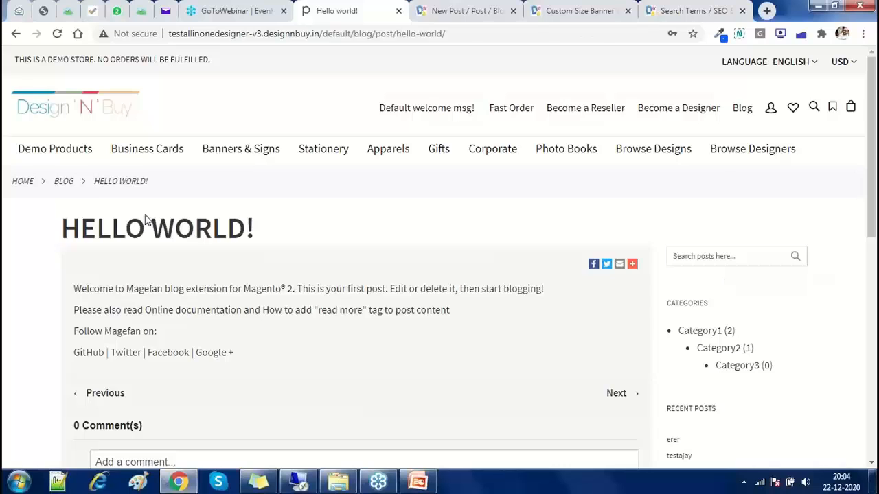
key("ctrl+Tab")
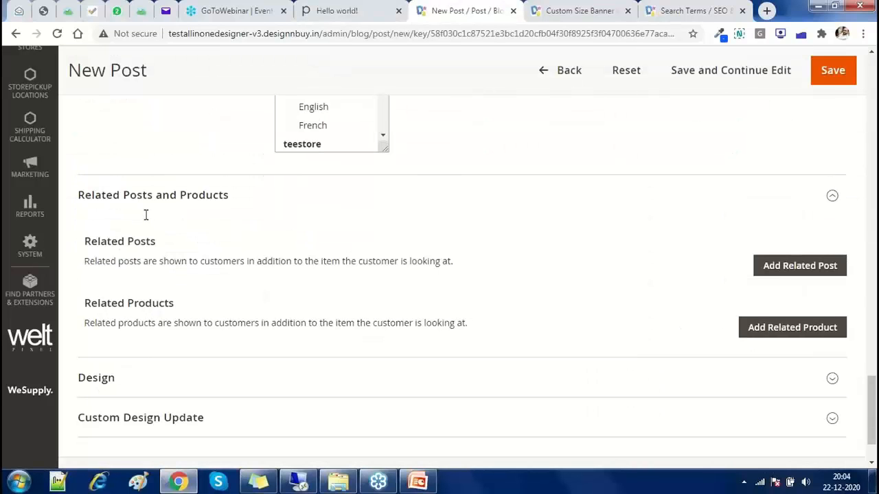
scroll(145, 215, "down", 2)
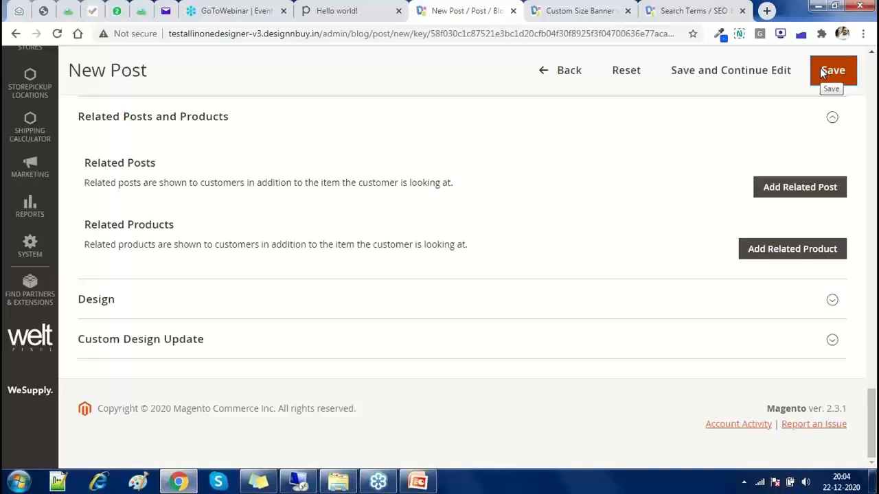
left_click(41, 176)
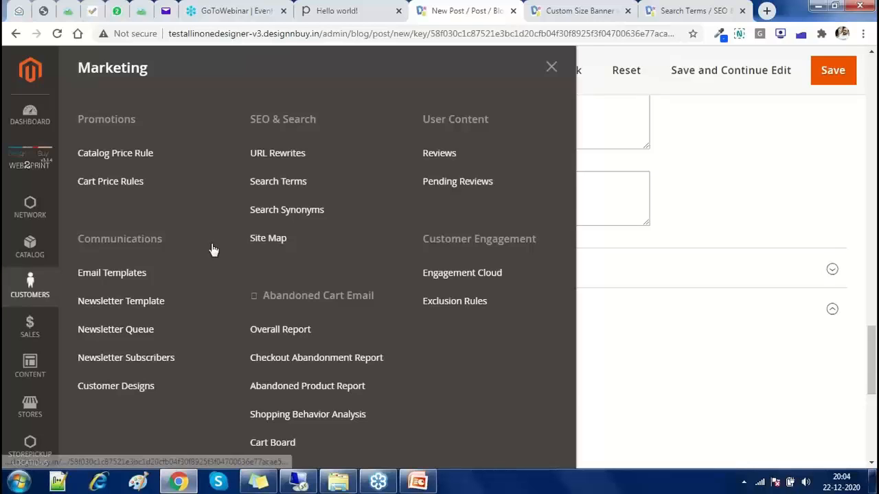
Open Customers > All Customers in a new tab and scroll the 41-record grid
left_click(29, 285)
middle_click(107, 122)
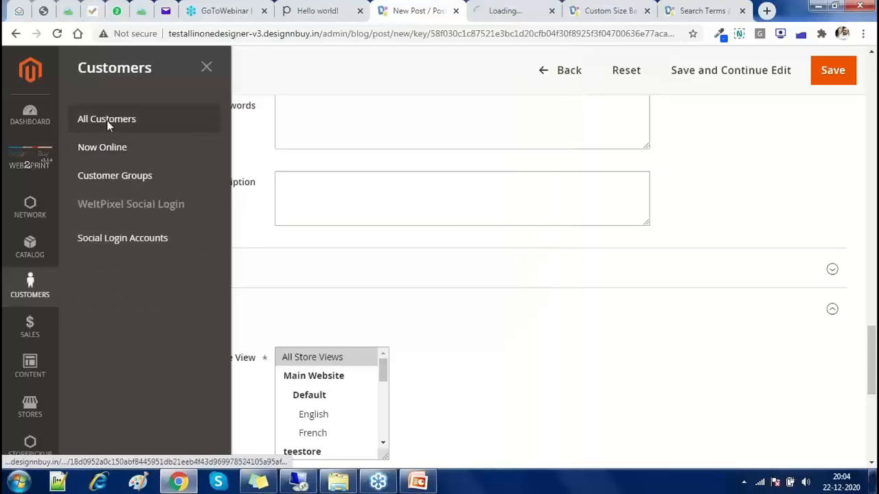
left_click(491, 27)
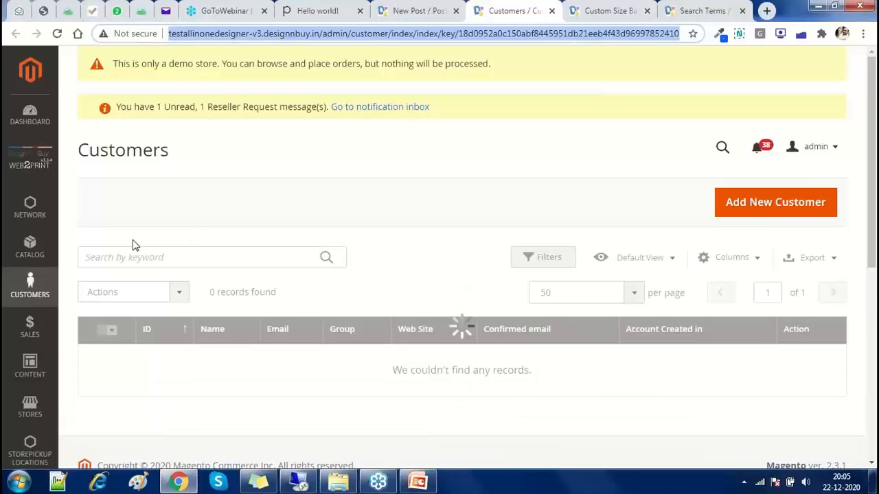
scroll(110, 246, "down", 1)
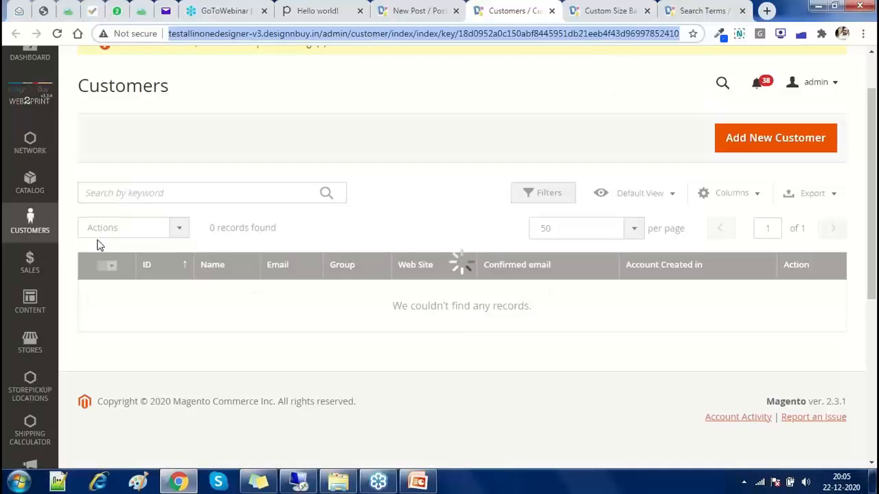
scroll(99, 246, "down", 1)
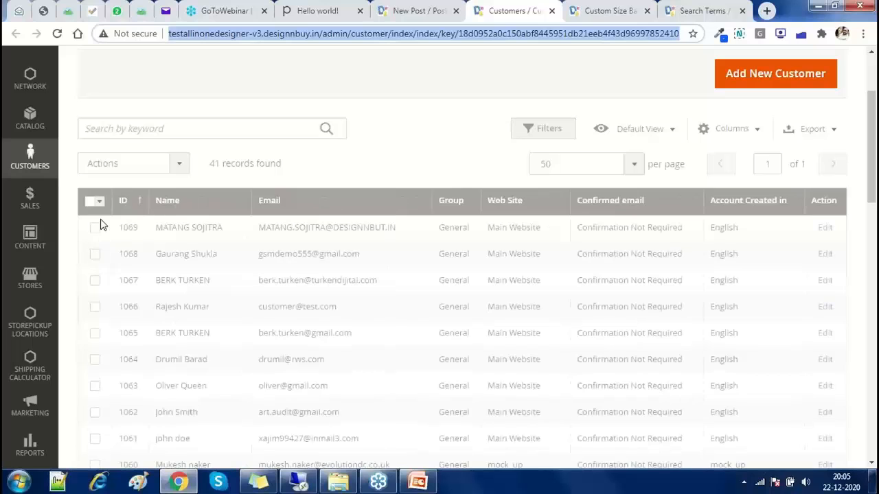
Select all 41 customers and apply the Subscribe to Newsletter mass action
left_click(100, 205)
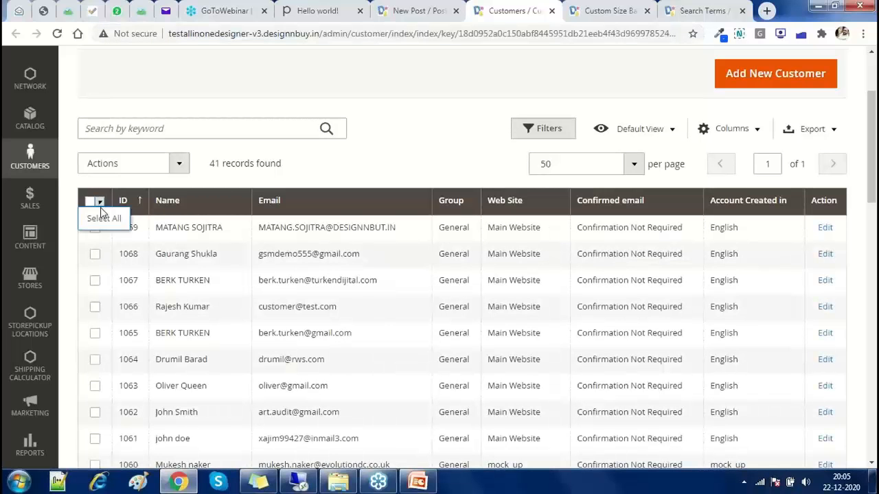
left_click(101, 214)
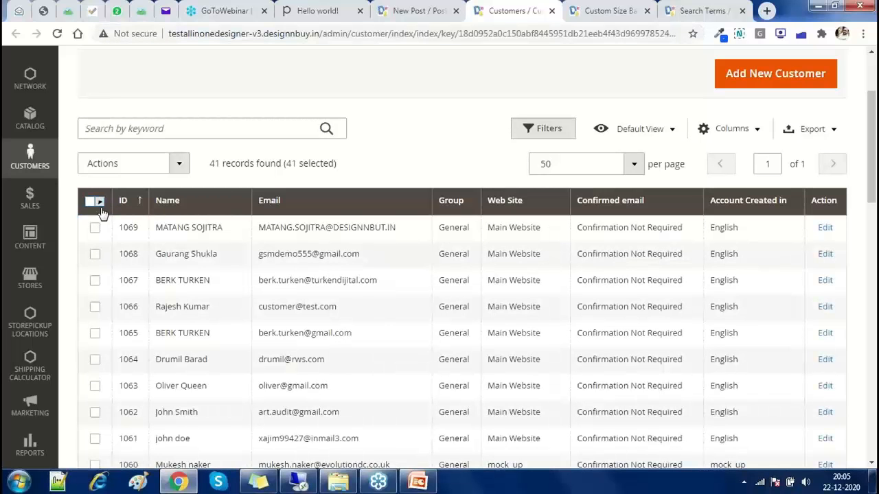
left_click(131, 164)
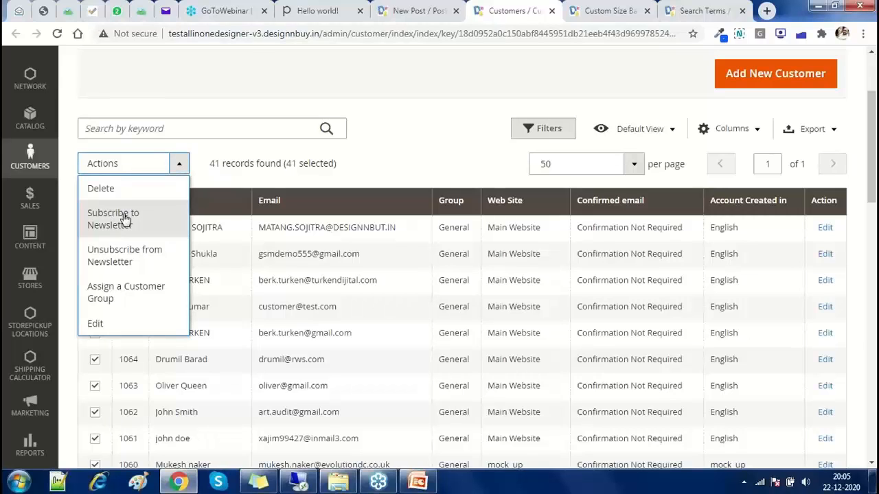
left_click(125, 219)
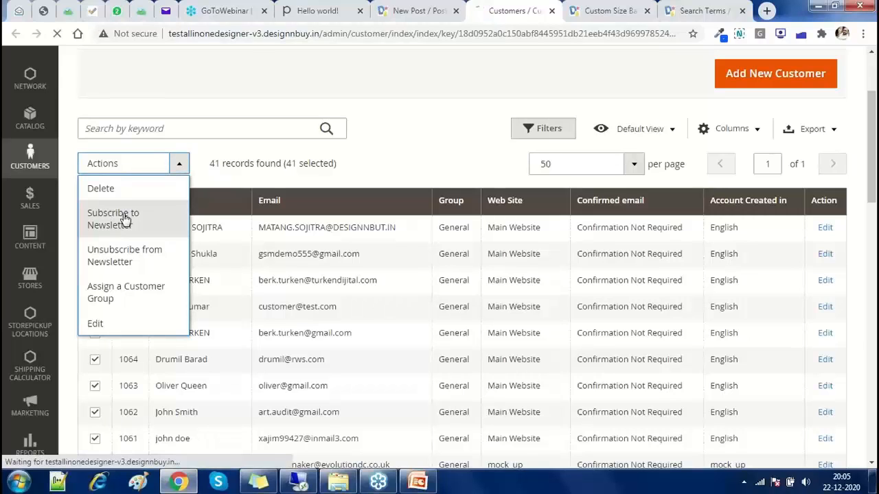
From the New Post tab, open Marketing > Newsletter Subscribers in a new tab
left_click(393, 13)
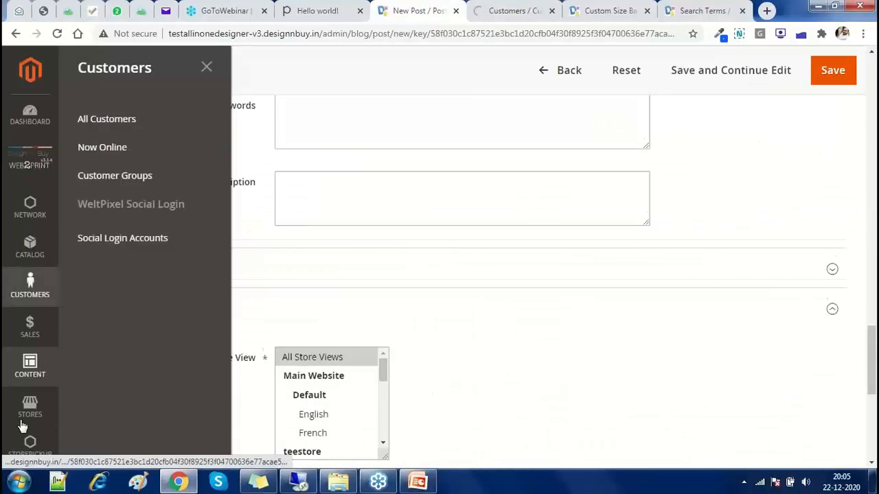
scroll(24, 420, "down", 1)
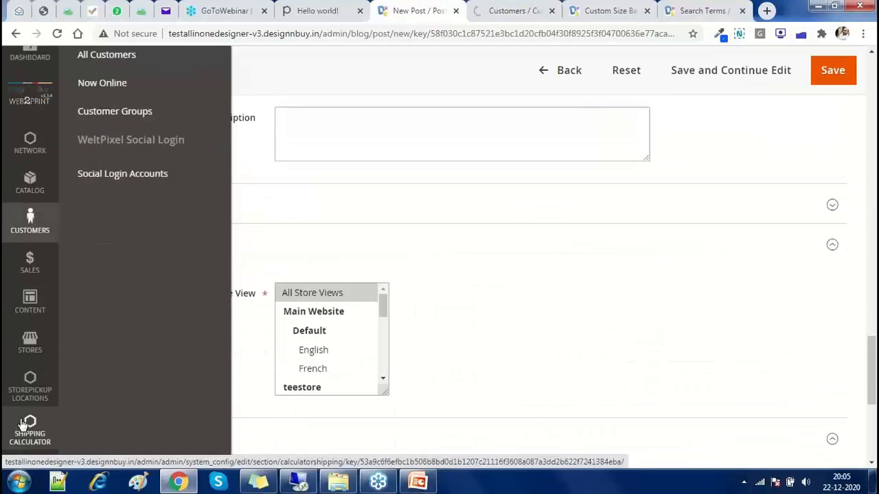
scroll(24, 425, "down", 2)
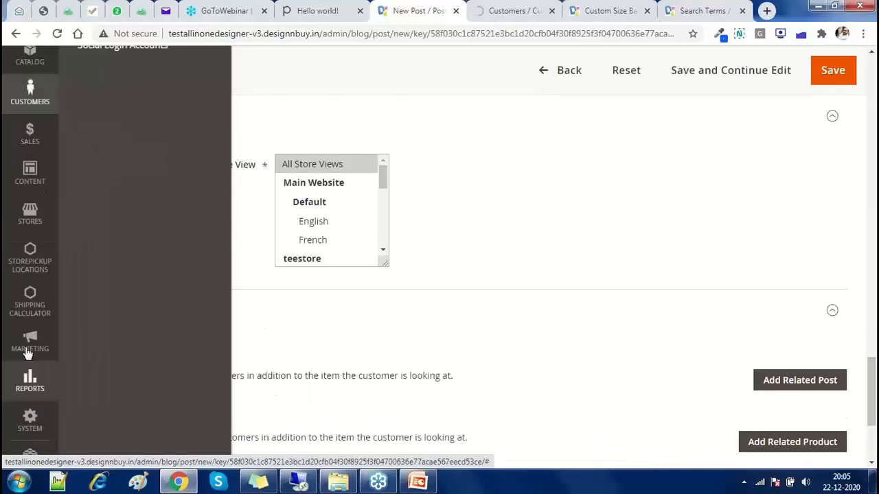
left_click(27, 350)
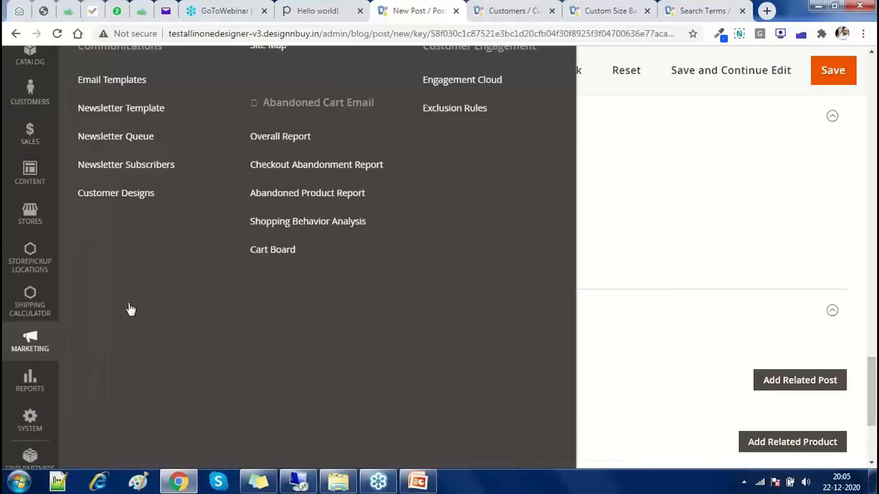
left_click(130, 165, "ctrl")
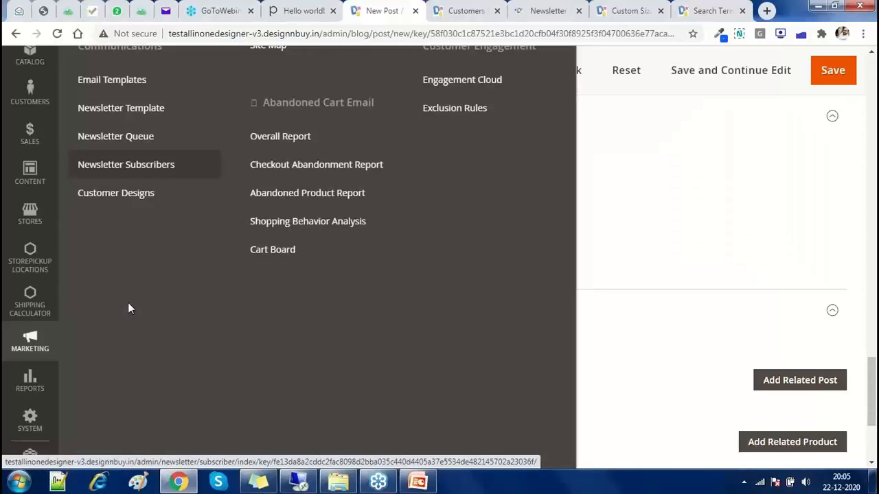
Review the subscriber list, then open Newsletter Templates showing the Festive Season template
left_click(539, 11)
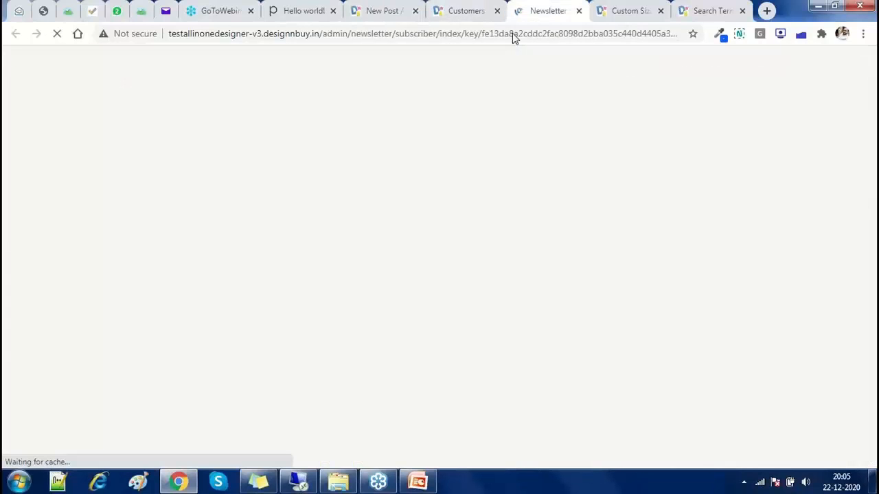
left_click(512, 33)
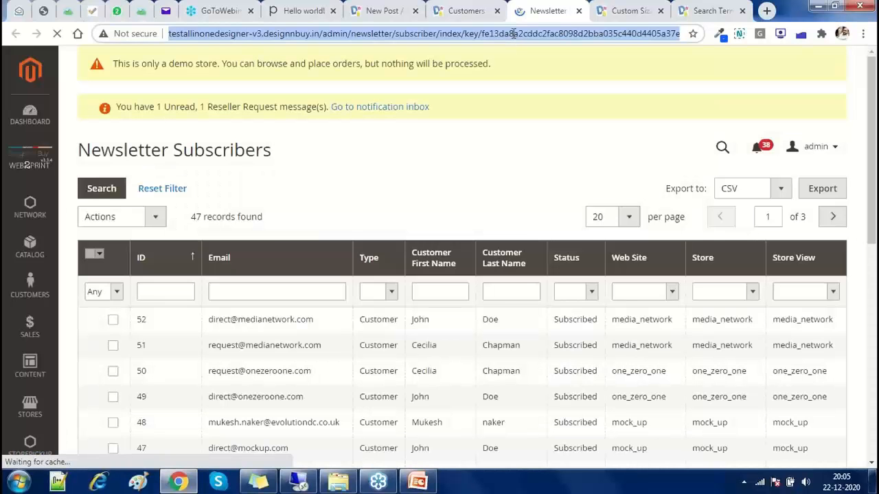
scroll(375, 266, "down", 5)
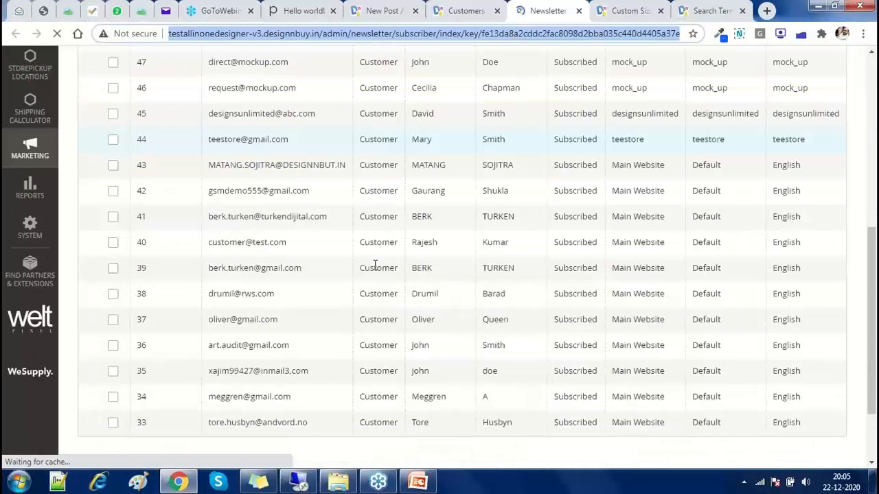
scroll(375, 266, "up", 5)
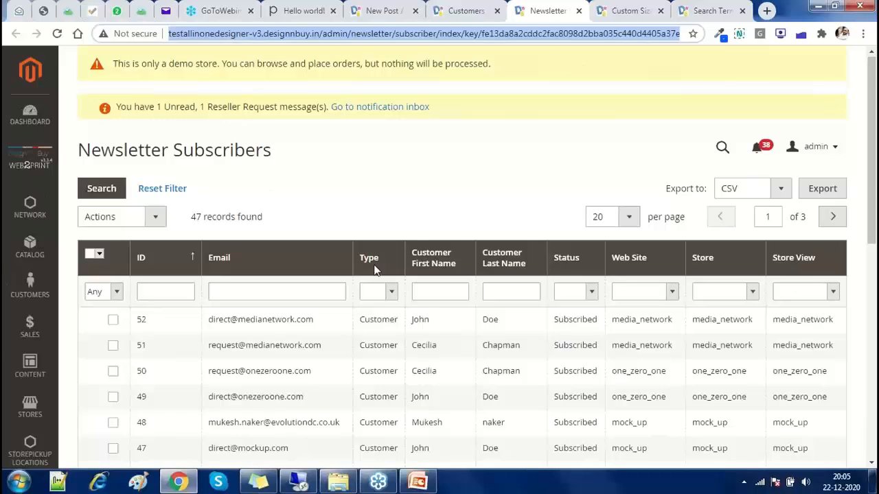
key("ctrl+shift+Tab")
key("ctrl+shift+Tab")
left_click(121, 109)
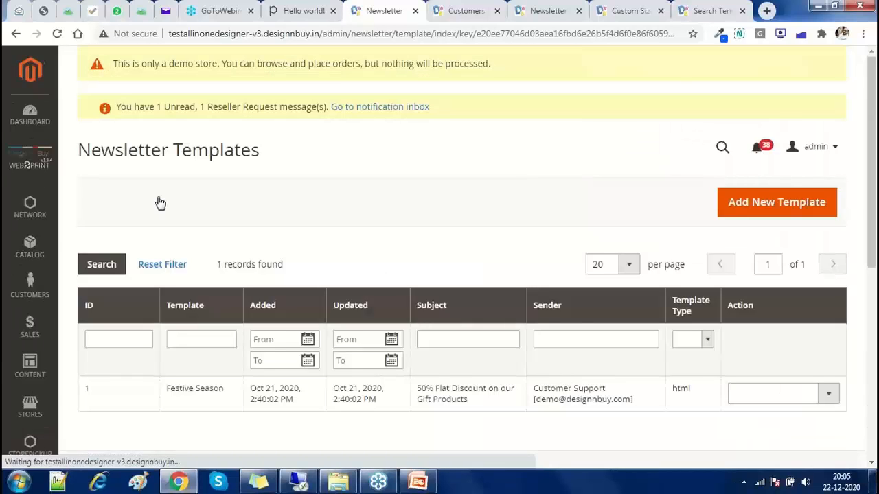
Open the Festive Season newsletter template and check its subject and sender email
left_click(765, 201)
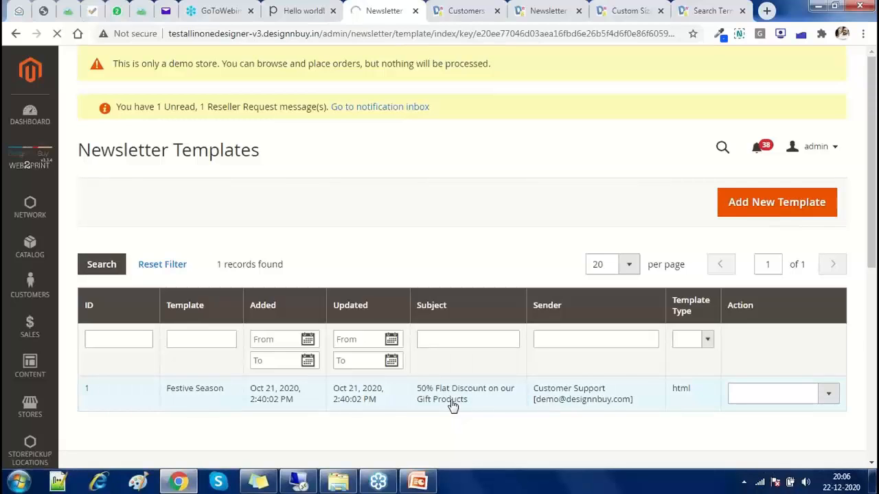
left_click(452, 405)
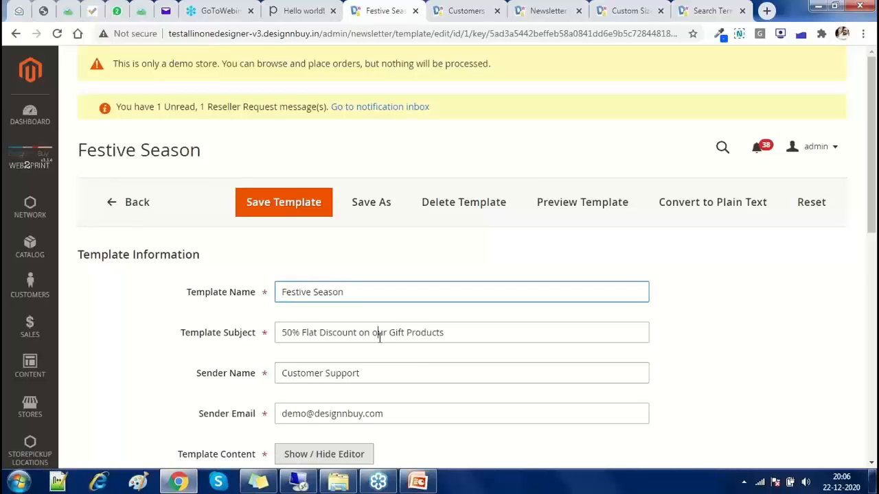
triple_click(380, 335)
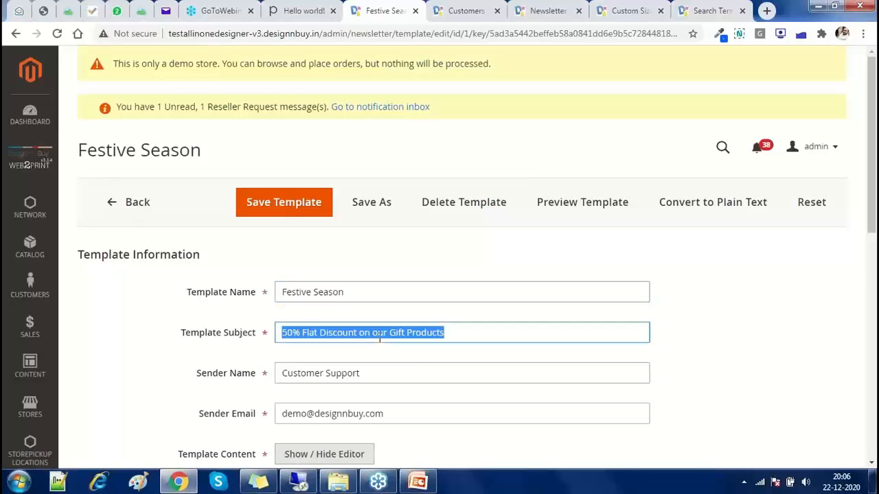
triple_click(307, 332)
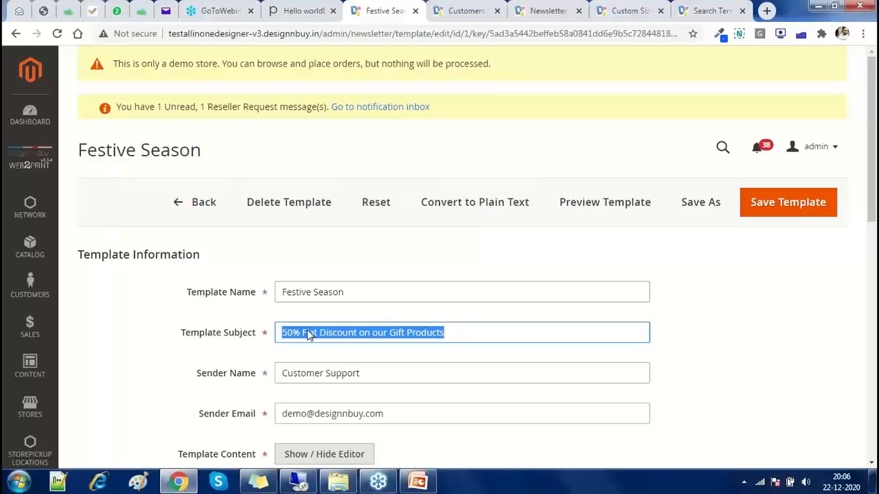
scroll(236, 336, "down", 1)
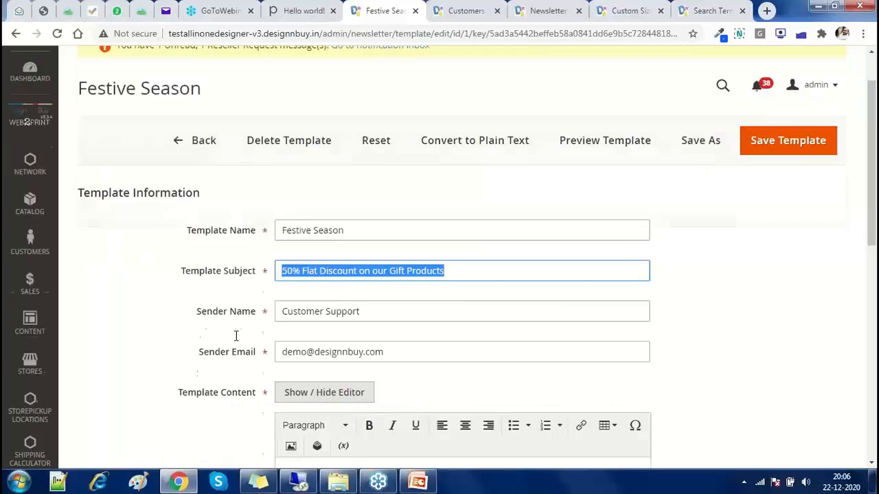
triple_click(400, 350)
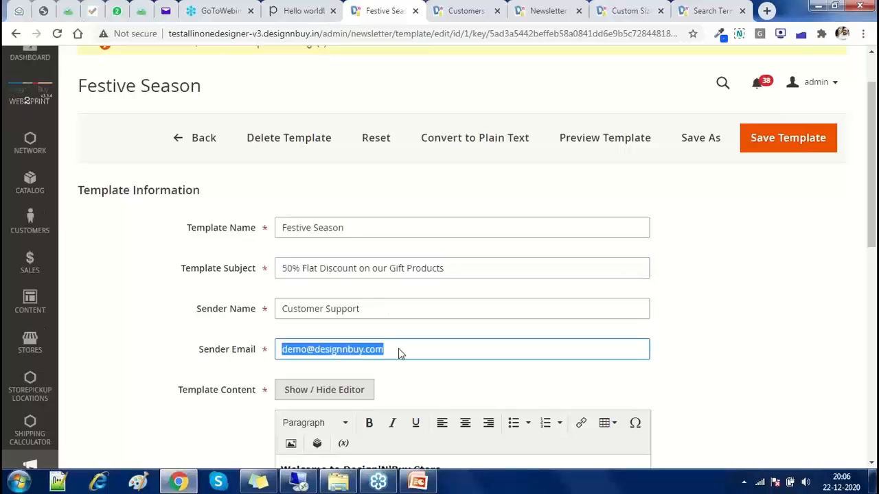
Review the template content and save it so it shows Updated Dec 22, 2020
scroll(400, 352, "down", 2)
scroll(399, 350, "down", 1)
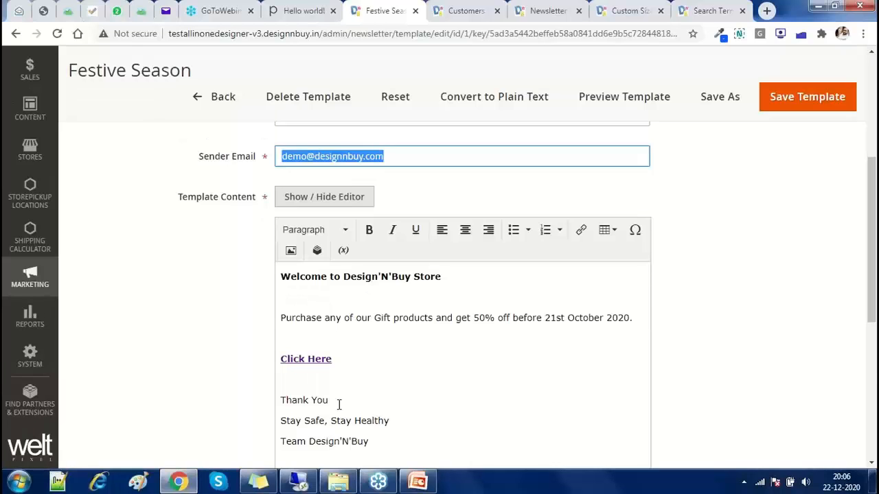
scroll(338, 413, "down", 2)
scroll(338, 409, "down", 1)
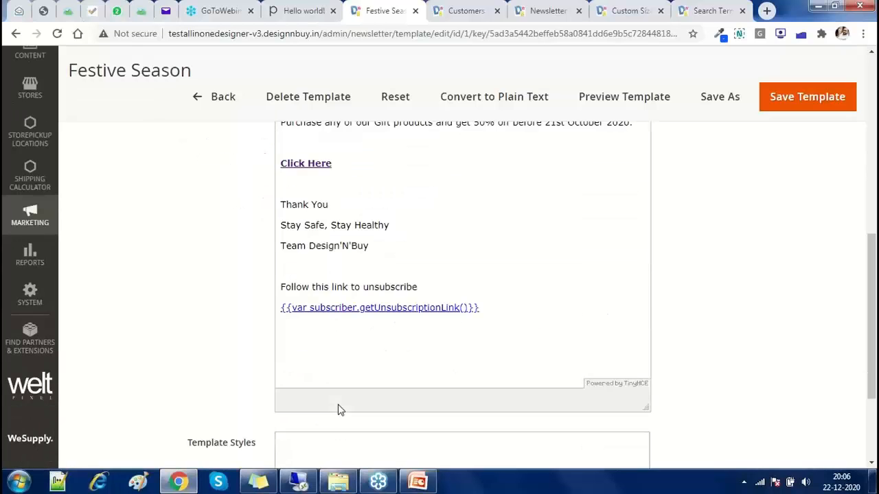
scroll(337, 410, "down", 2)
scroll(759, 169, "up", 4)
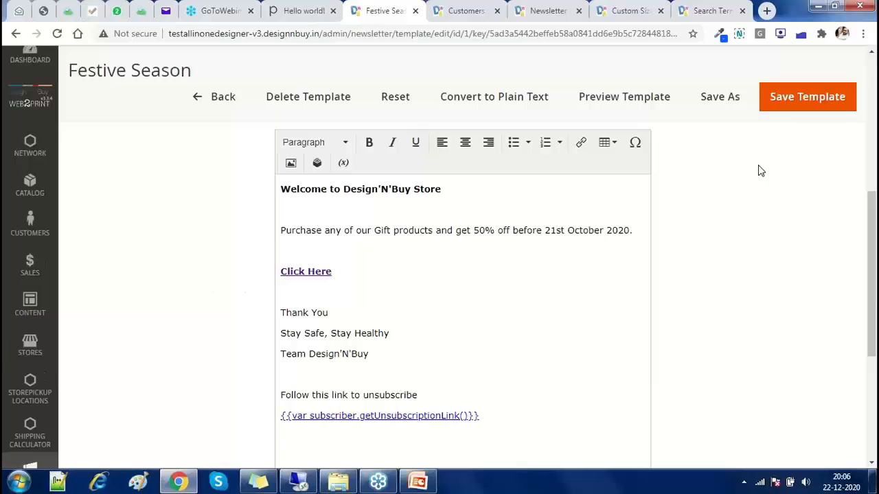
left_click(794, 108)
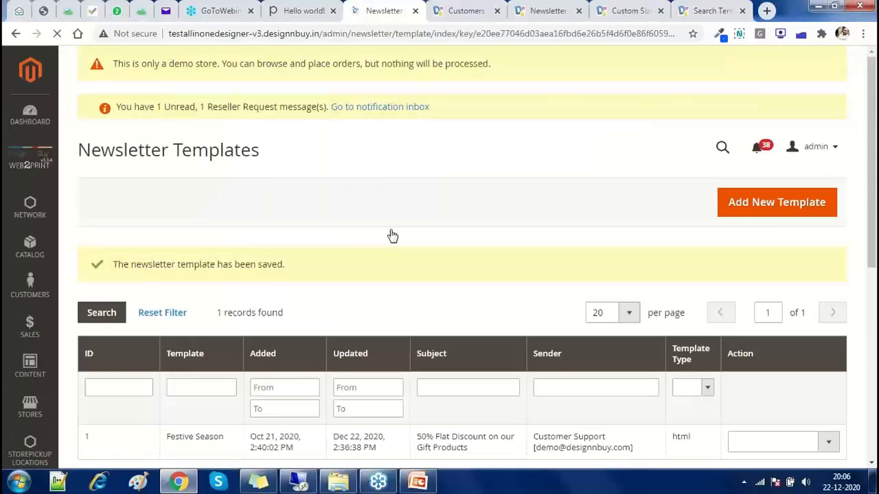
scroll(392, 235, "down", 1)
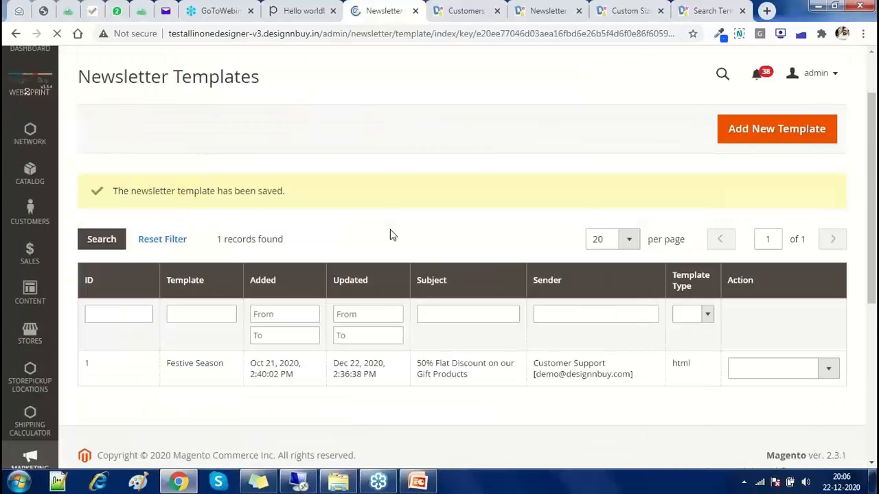
Queue the Festive Season newsletter with a start date of Dec 30, 2020
scroll(392, 235, "down", 1)
left_click(779, 313)
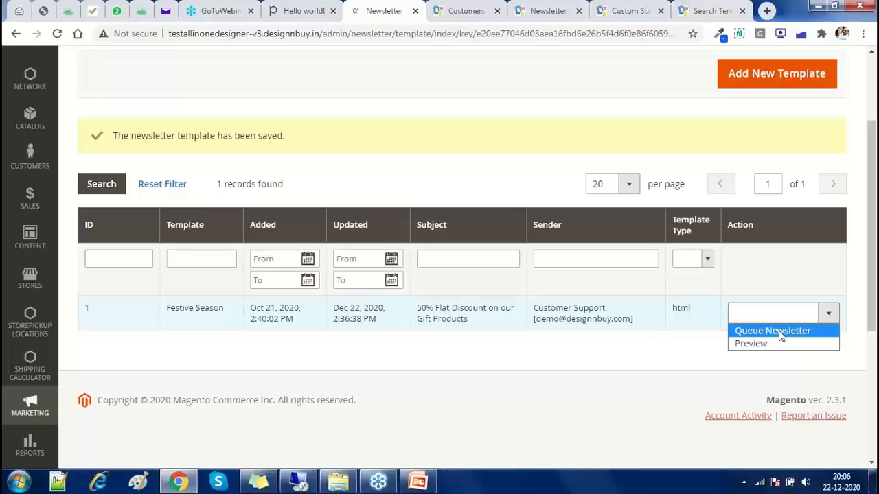
left_click(772, 331)
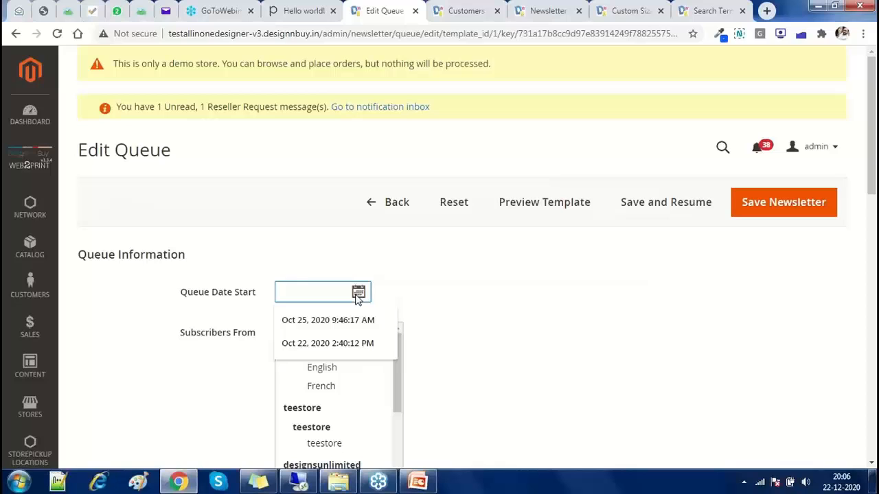
left_click(357, 293)
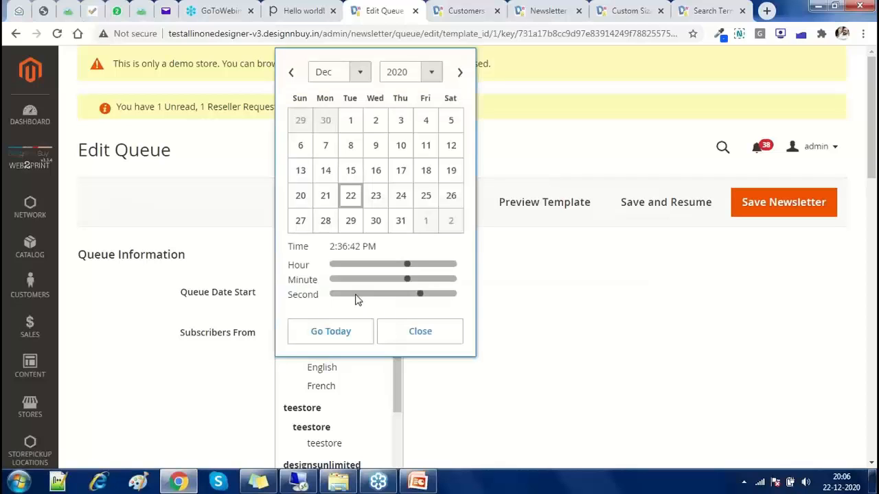
left_click(377, 223)
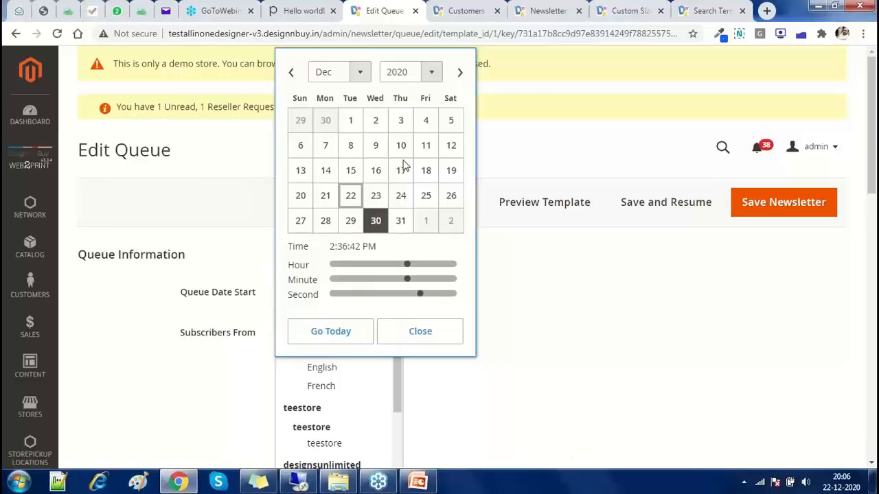
left_click(420, 331)
Send the queued newsletter to English store view subscribers and review its subject, sender and message
scroll(297, 337, "down", 1)
scroll(294, 356, "down", 2)
scroll(298, 350, "up", 3)
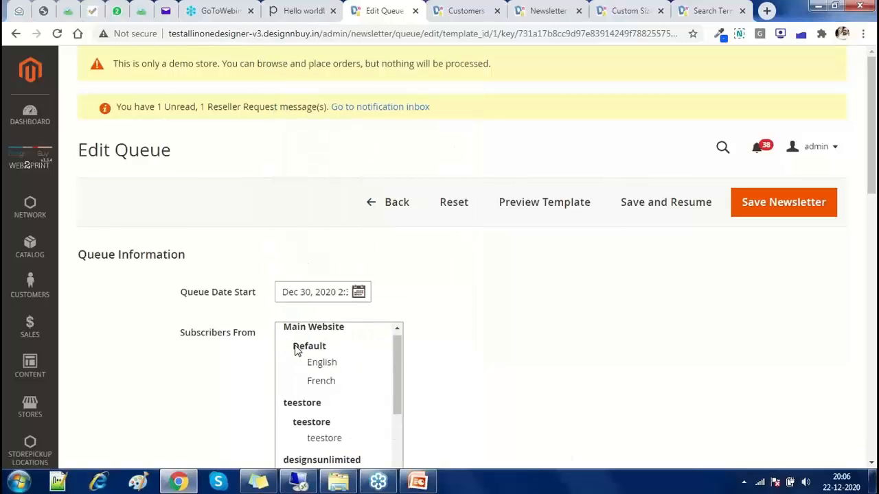
scroll(303, 344, "down", 1)
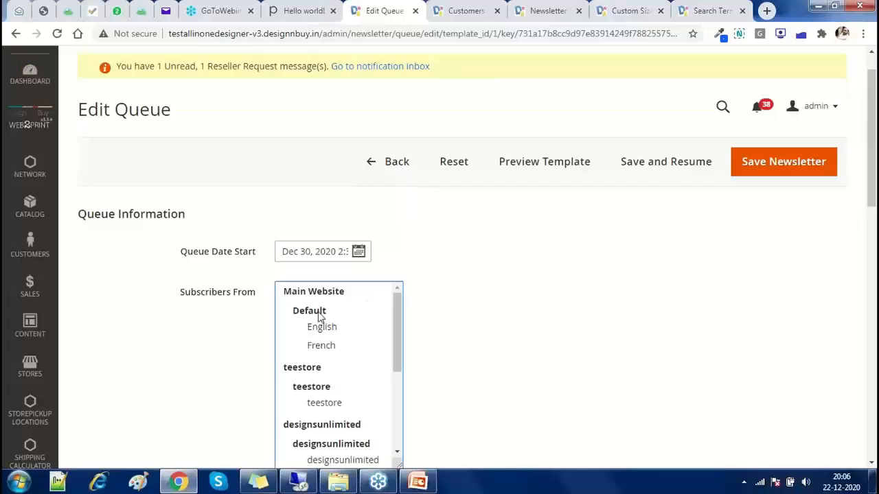
left_click(322, 332)
scroll(188, 365, "down", 4)
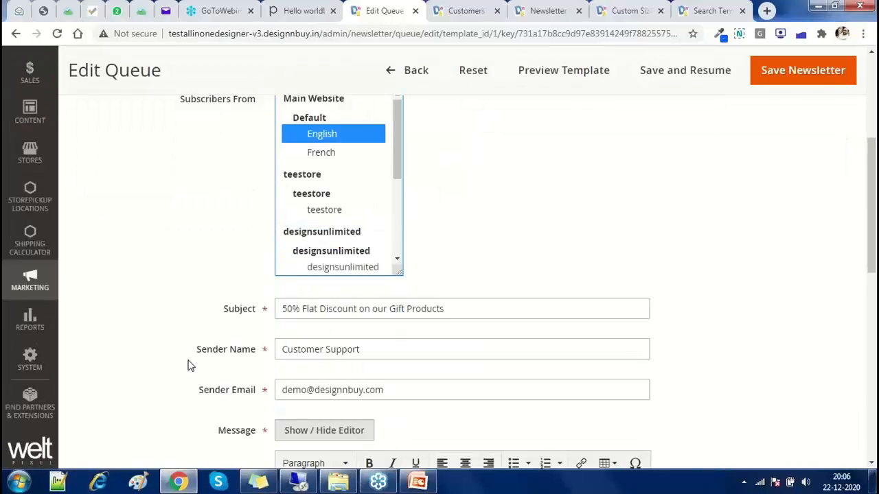
scroll(188, 365, "down", 1)
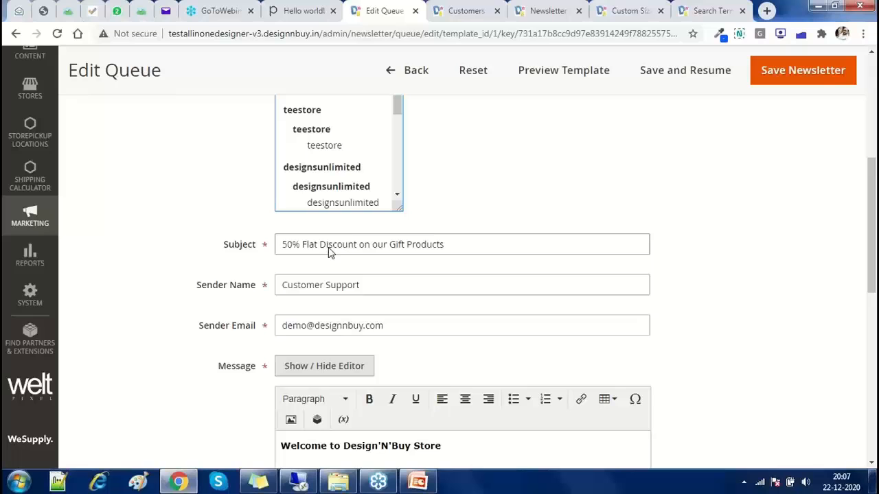
scroll(272, 293, "down", 3)
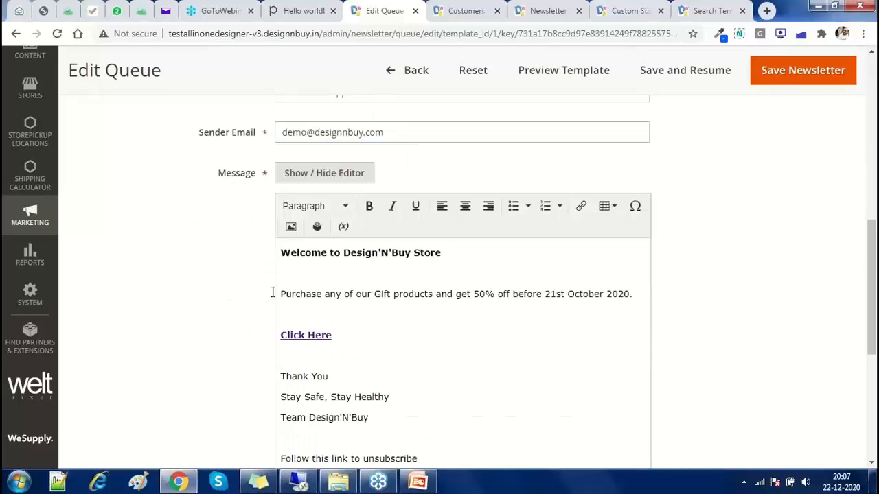
scroll(272, 292, "down", 2)
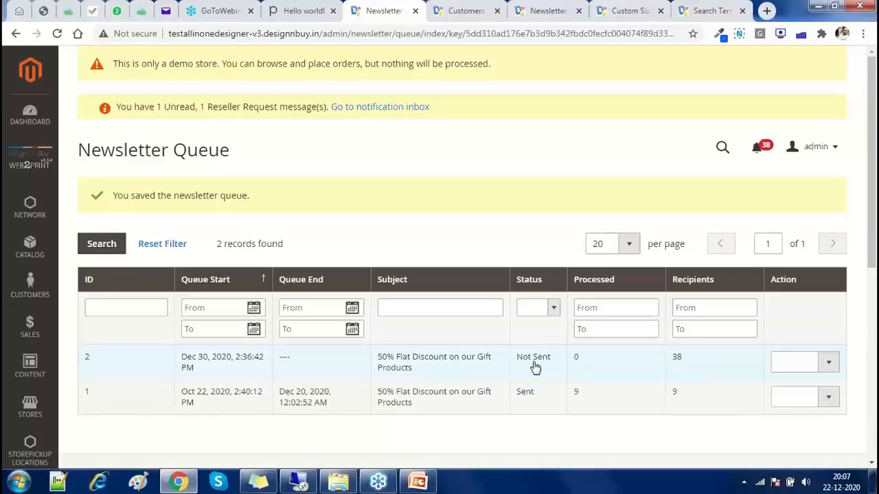
Check the unsent newsletter's actions and reload Marketing > Newsletter Queue
left_click(788, 369)
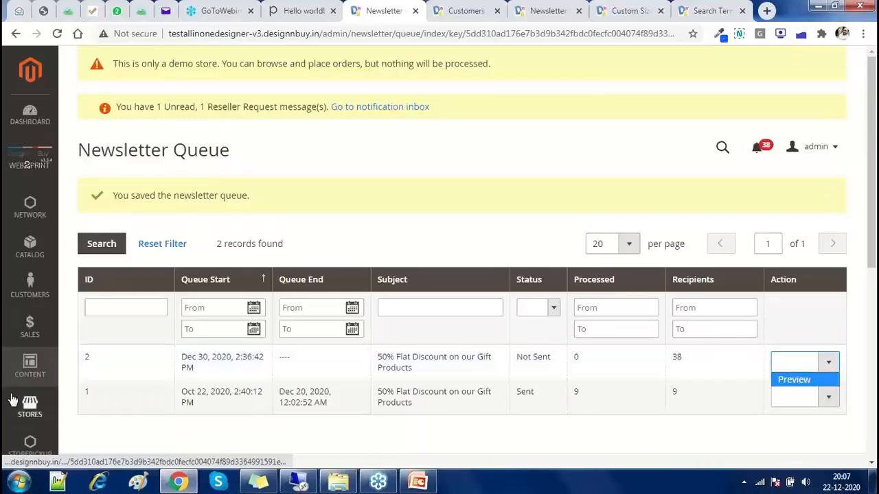
scroll(13, 401, "down", 3)
left_click(32, 412)
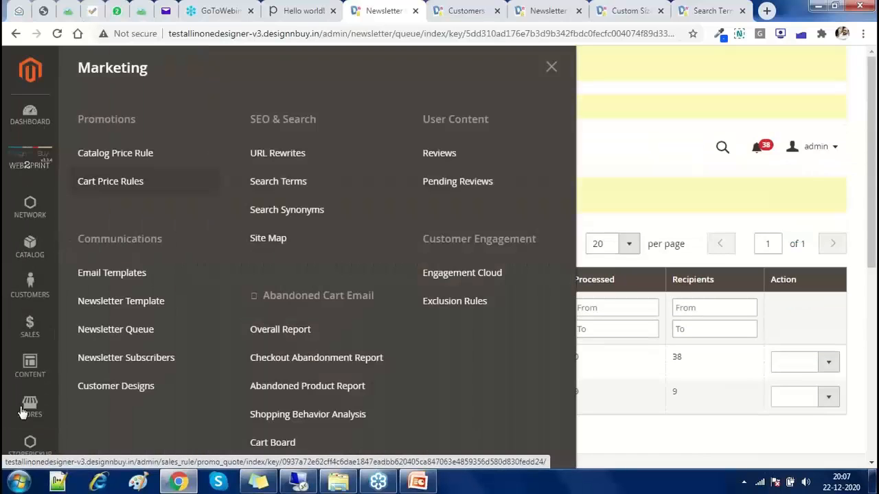
left_click(115, 330)
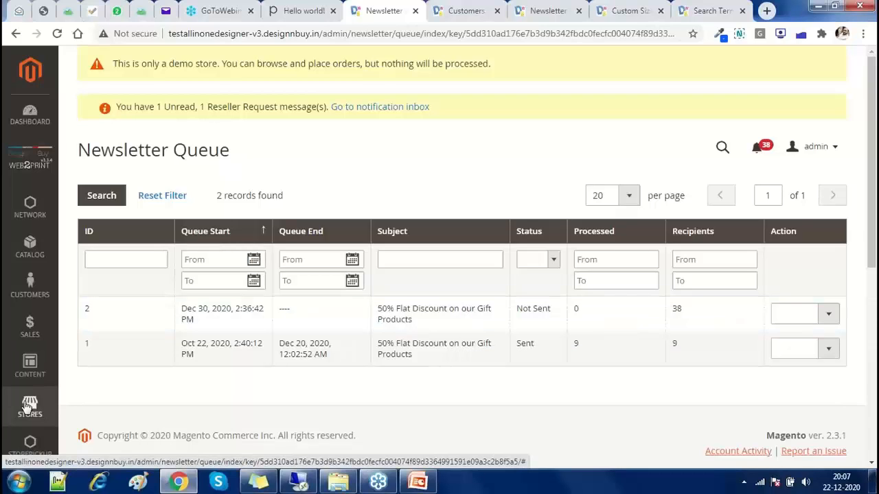
Glance at the Marketing menu again, then bring the Hello world! blog post back to the front
scroll(27, 407, "down", 1)
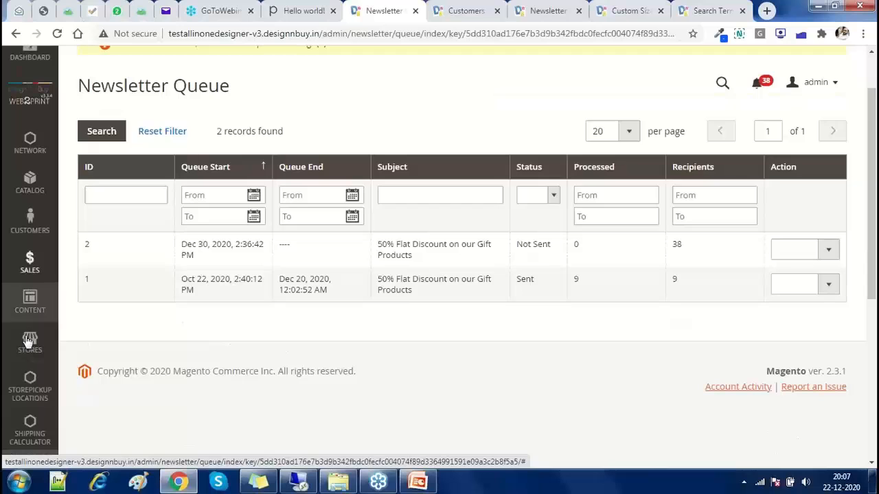
scroll(5, 409, "down", 1)
left_click(6, 409)
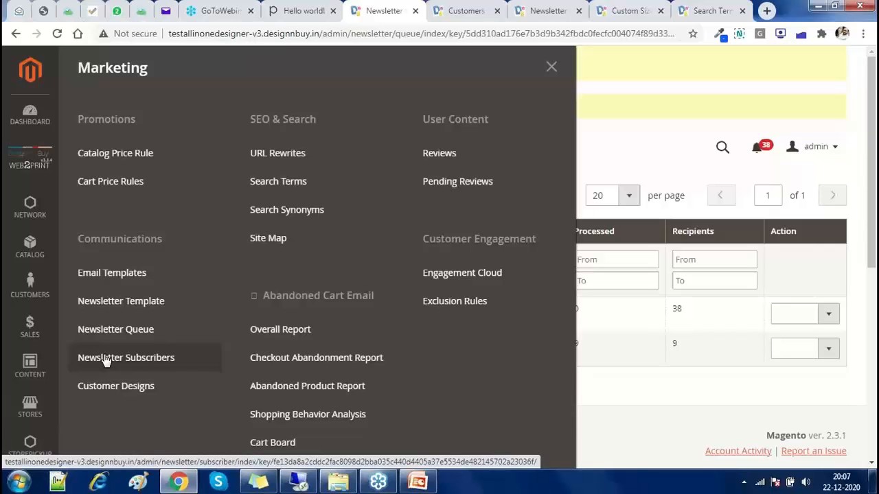
key("ctrl+shift+Tab")
Scroll to the blog post footer and point out the Newsletter email address field
scroll(105, 358, "down", 1)
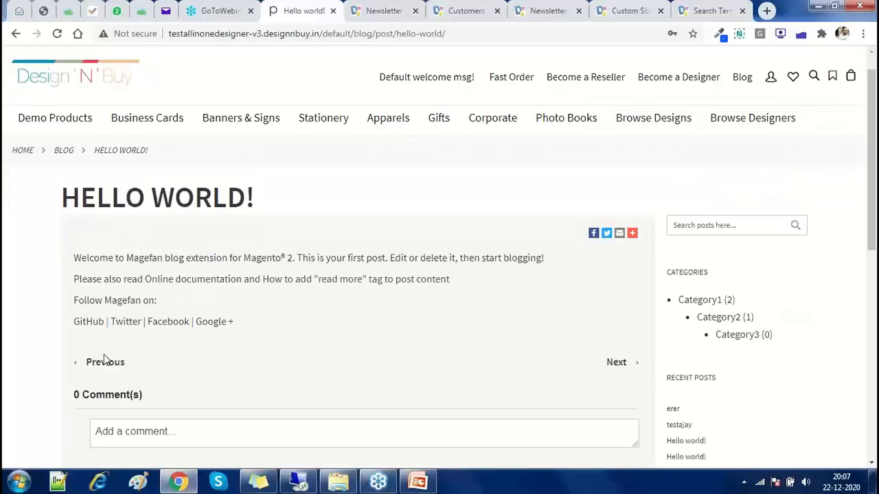
scroll(105, 359, "down", 1)
scroll(105, 358, "down", 10)
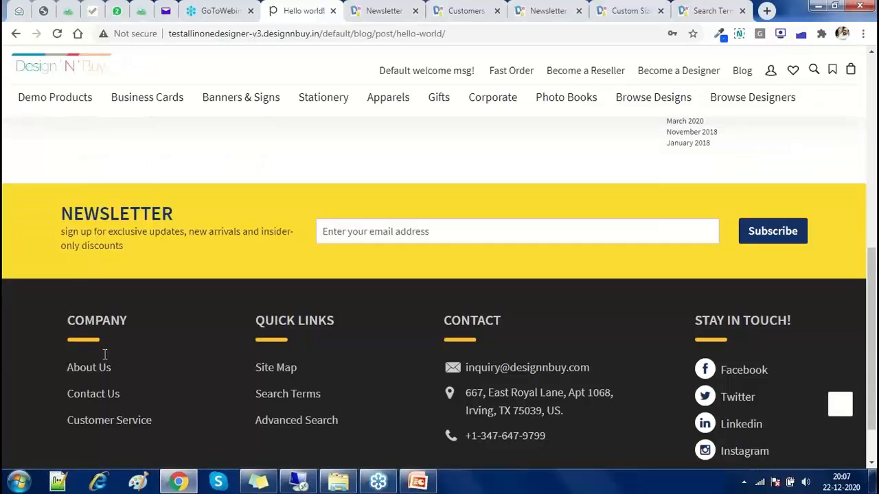
left_click(418, 232)
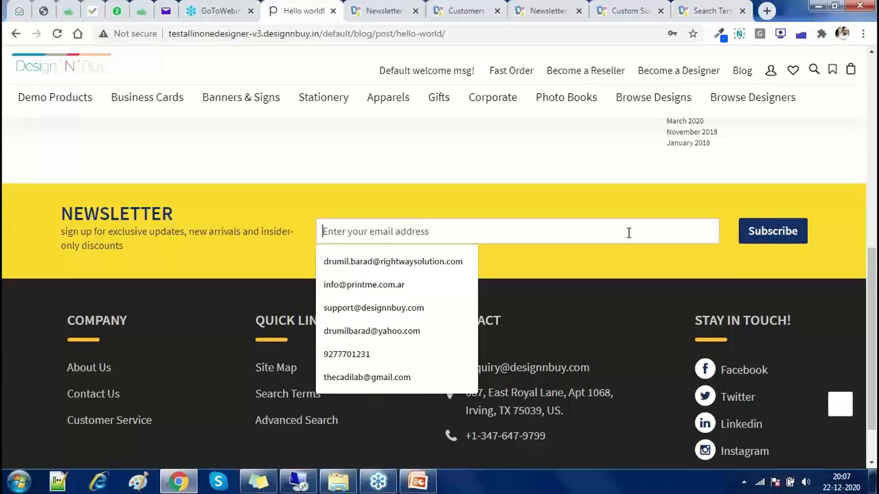
mouse_move(424, 482)
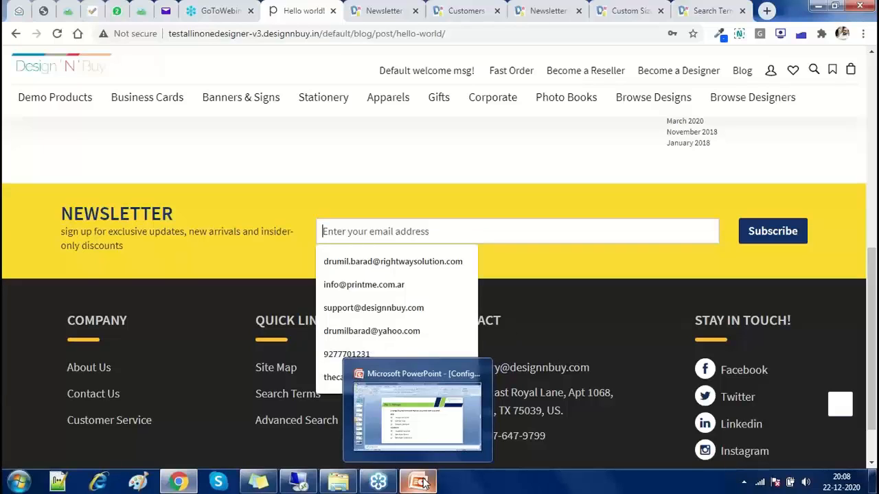
Advance the PowerPoint deck to slide 6 on cache and index management, then return to Chrome
left_click(423, 483)
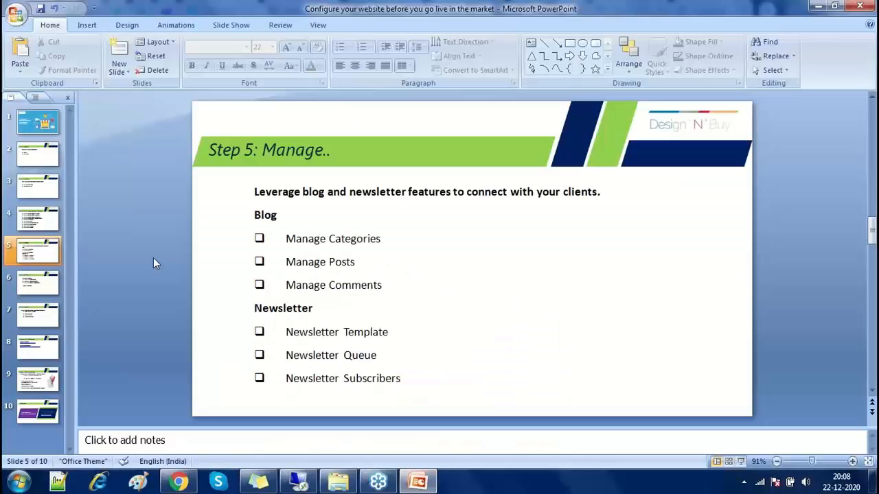
scroll(153, 262, "down", 1)
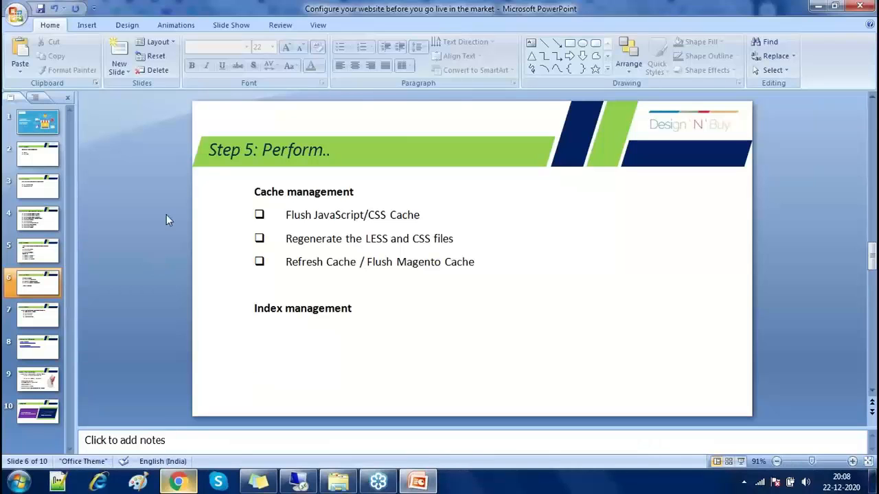
key("alt+Tab")
scroll(168, 218, "up", 6)
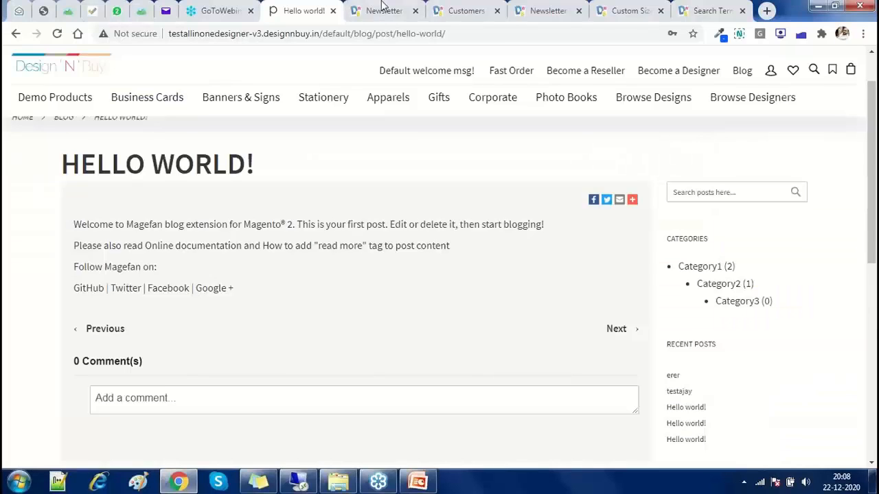
Go back to the Magento Admin page and open System > Cache Management
left_click(382, 9)
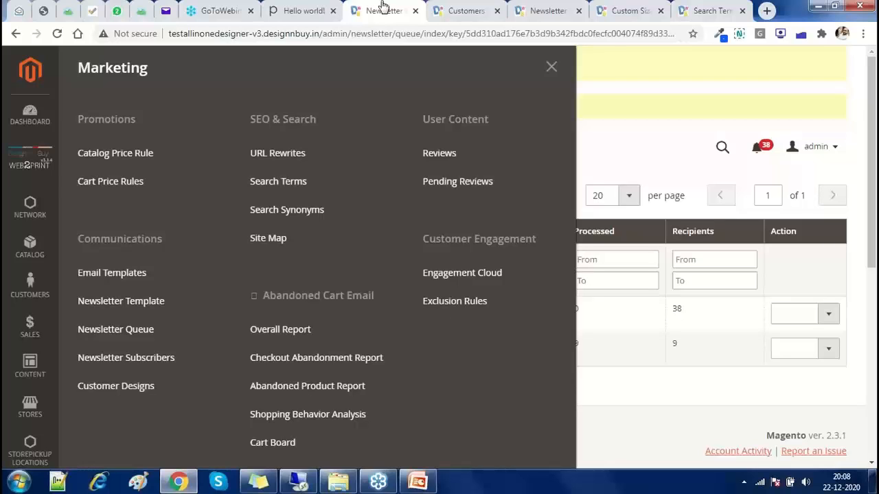
scroll(14, 357, "down", 2)
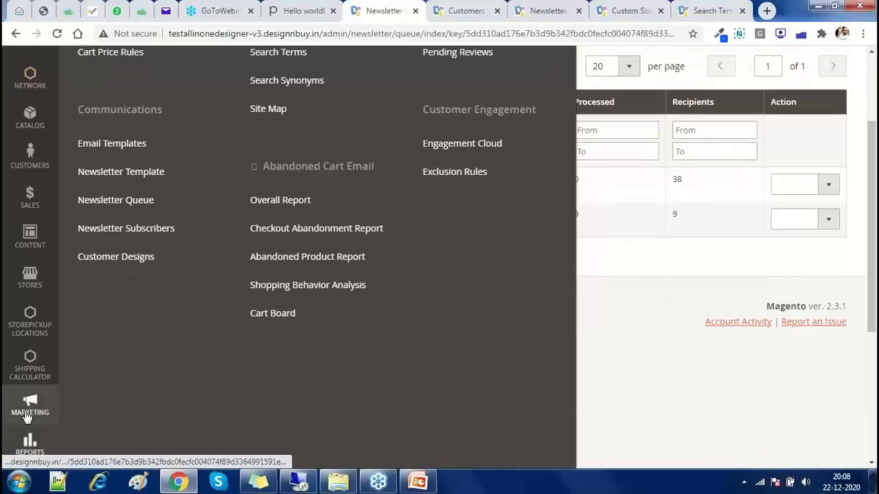
scroll(24, 412, "down", 2)
left_click(30, 363)
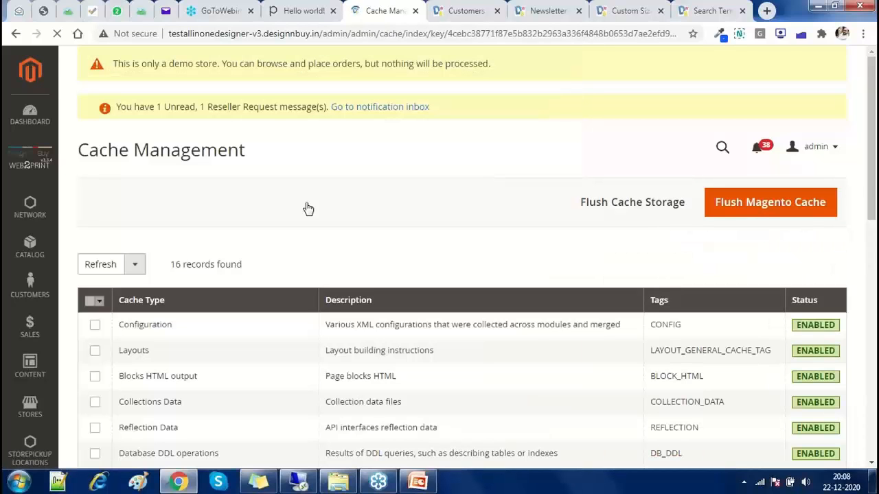
Select all 16 cache types and submit the Refresh mass action
scroll(306, 206, "down", 2)
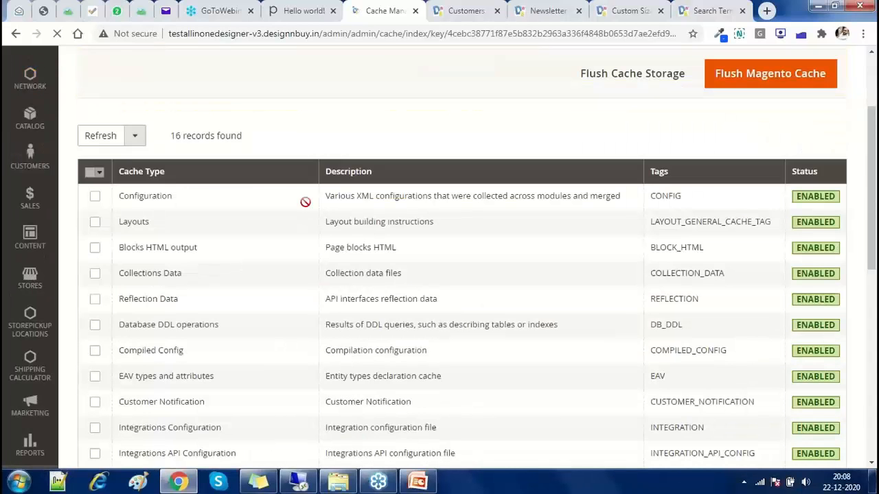
left_click(99, 172)
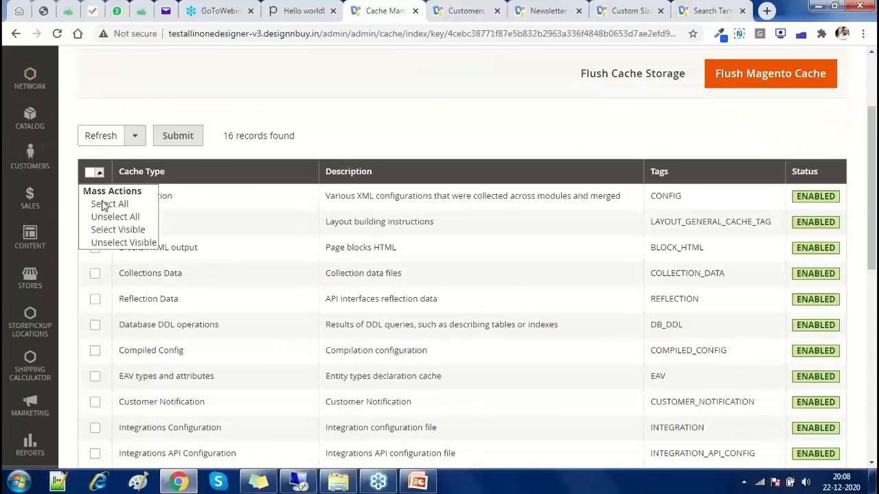
left_click(105, 205)
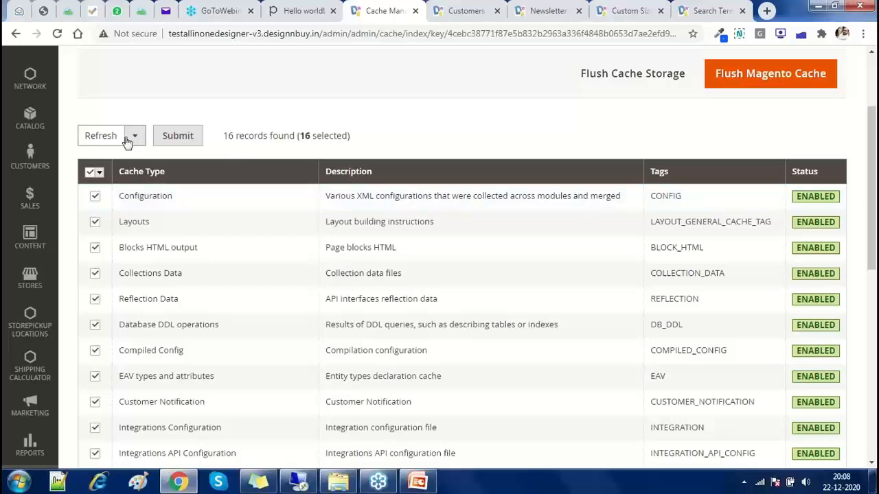
left_click(127, 141)
left_click(127, 140)
key("Return")
scroll(127, 142, "up", 2)
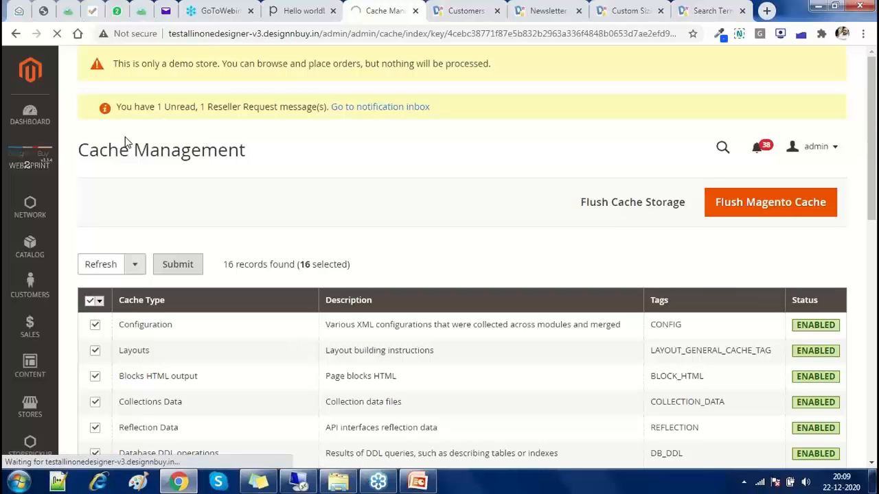
scroll(125, 142, "down", 5)
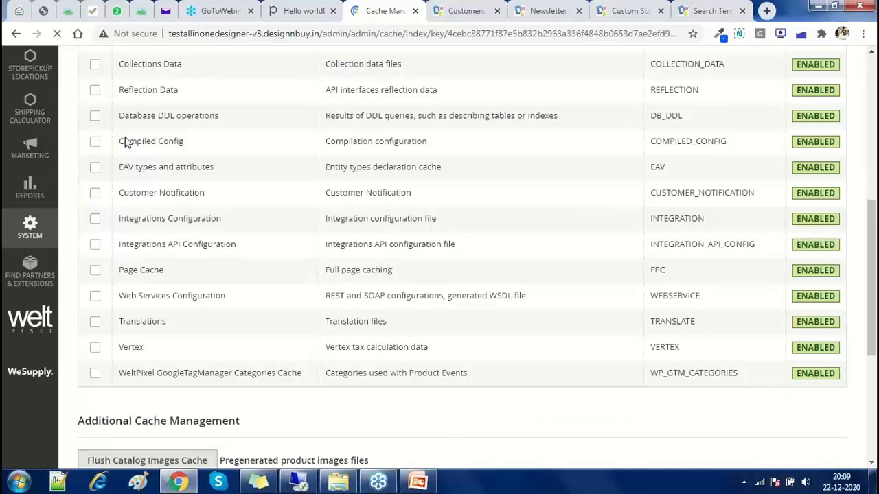
scroll(125, 142, "up", 5)
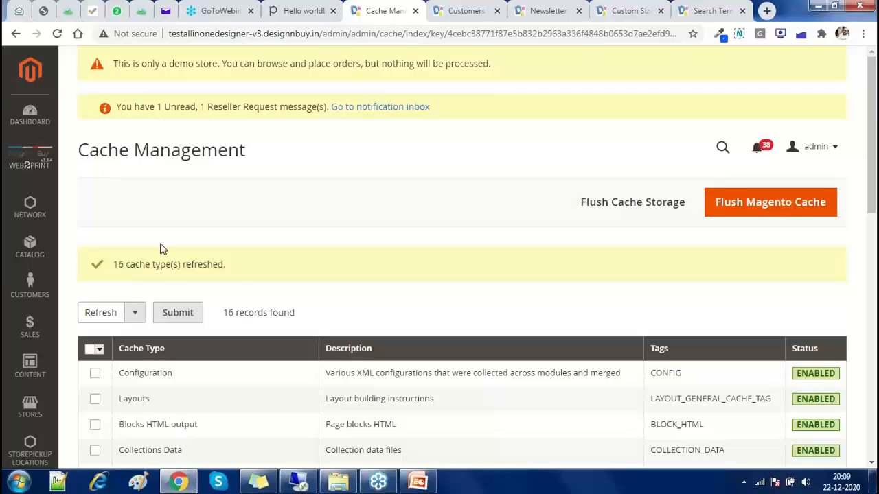
Choose ALL STORE VIEWS for regenerating the theme CSS
scroll(161, 246, "down", 3)
scroll(162, 245, "down", 7)
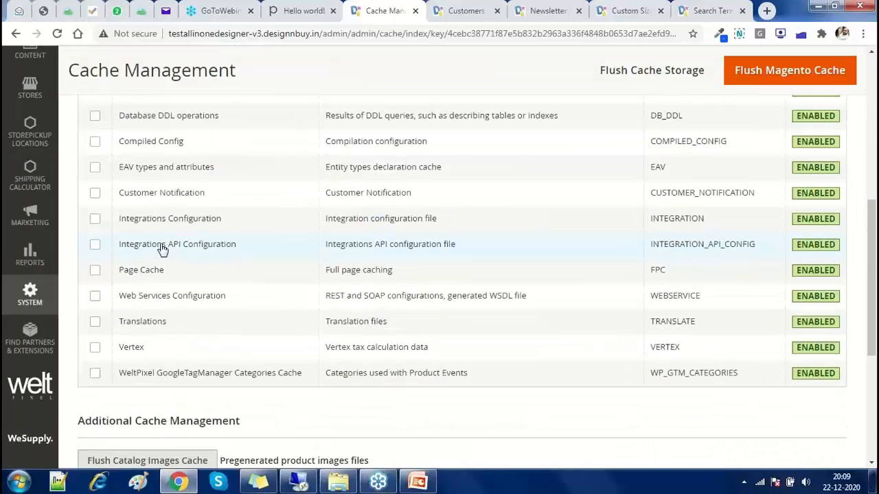
left_click(189, 302)
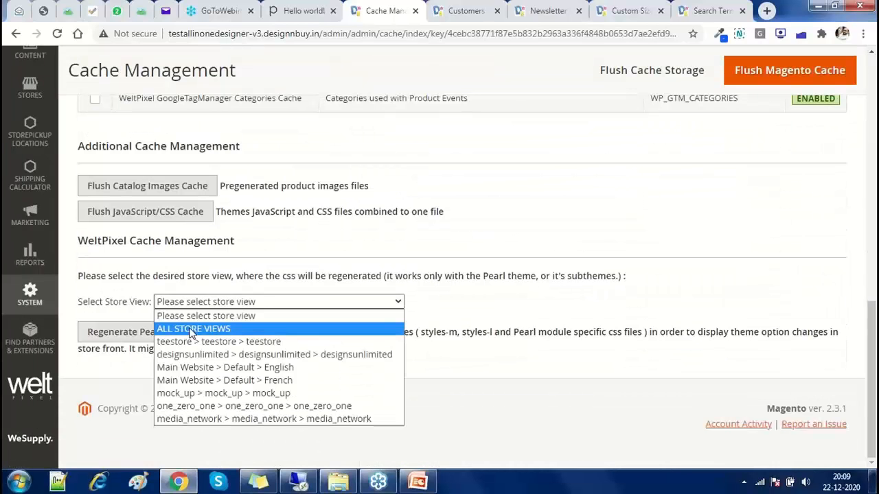
left_click(188, 330)
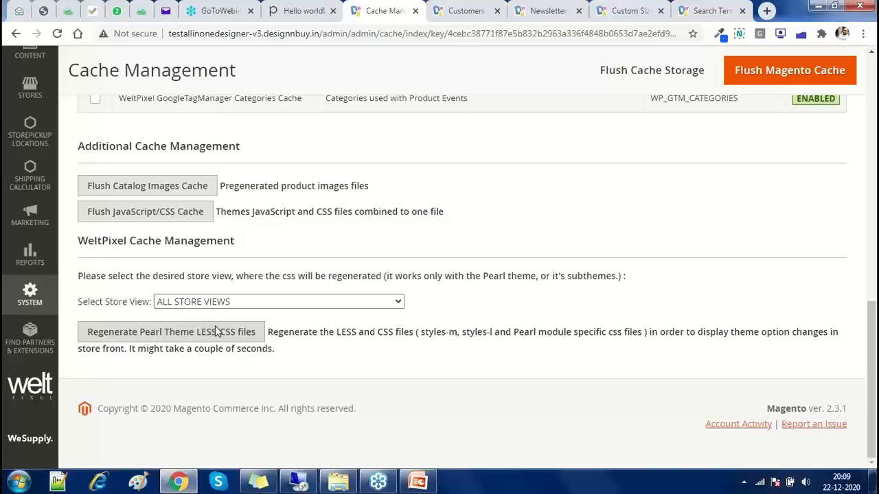
scroll(216, 331, "up", 10)
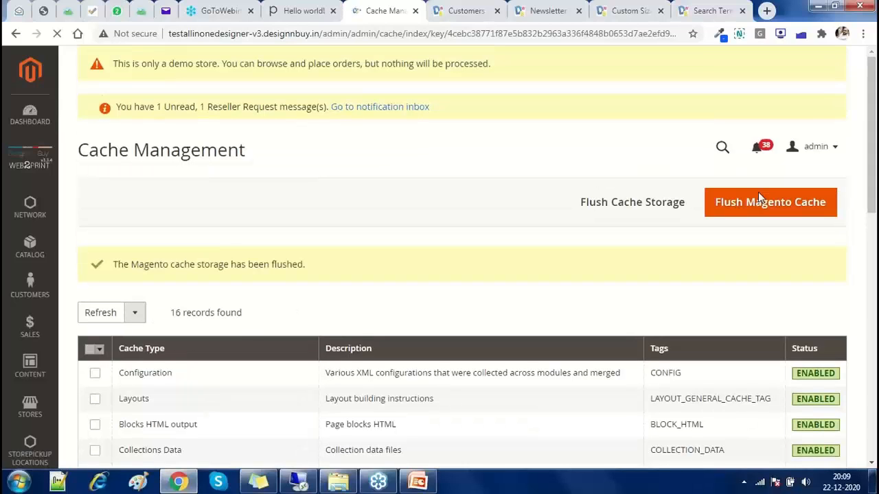
Open the System menu in the admin sidebar
scroll(760, 198, "down", 1)
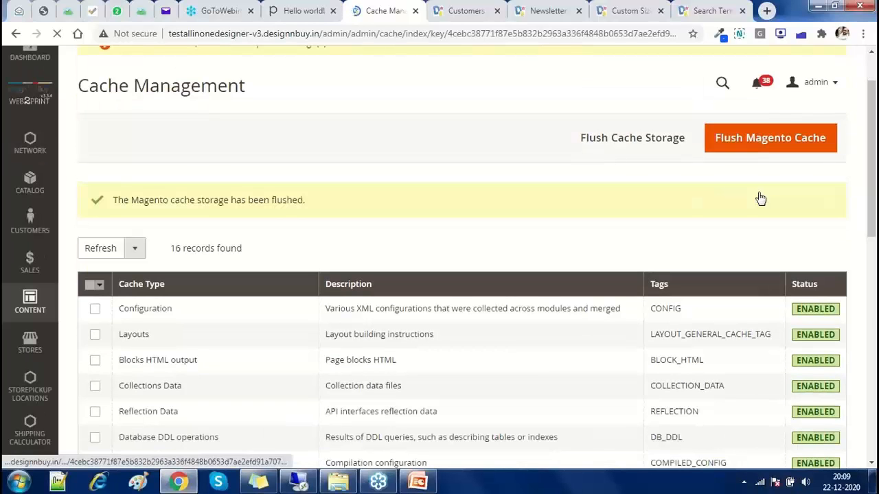
scroll(33, 352, "down", 1)
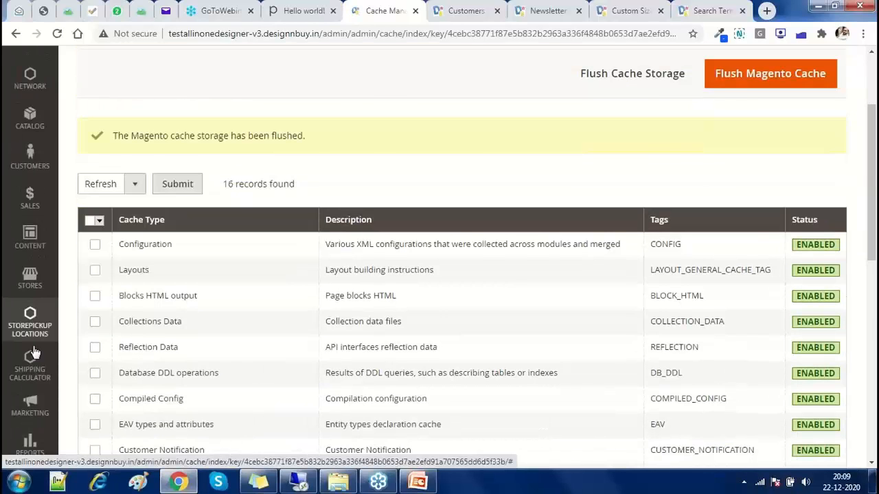
scroll(33, 353, "down", 3)
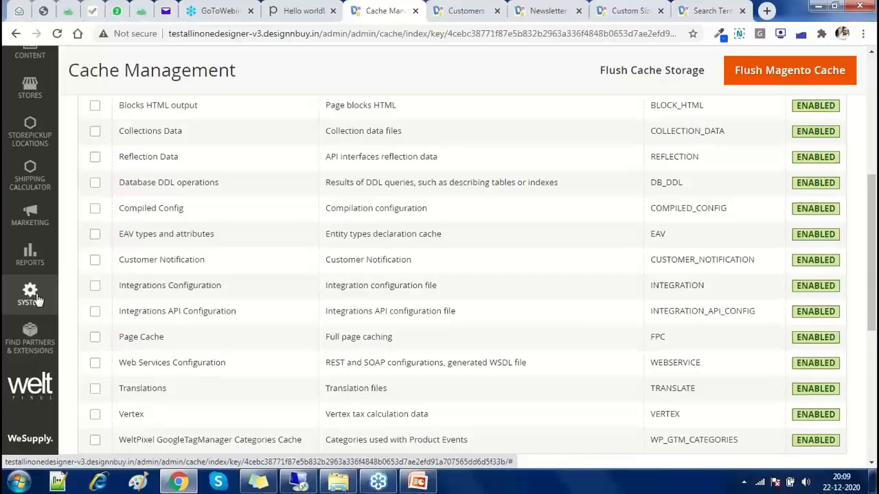
left_click(36, 300)
scroll(177, 305, "up", 3)
Select all 12 indexers in Index Management and submit Reindex Data
left_click(291, 120)
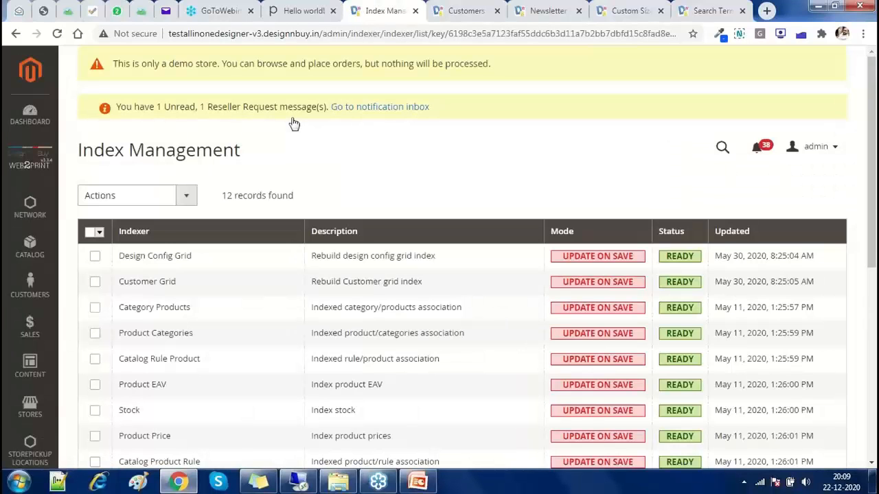
left_click(99, 232)
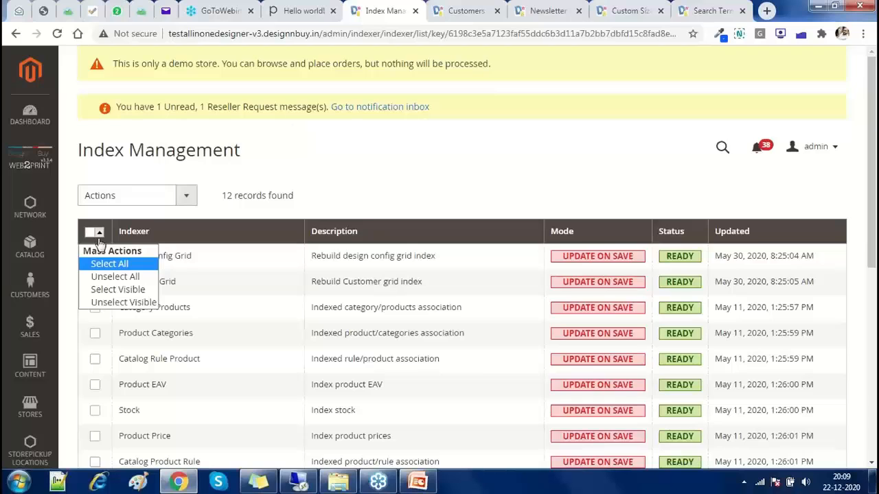
left_click(103, 262)
left_click(130, 196)
left_click(128, 252)
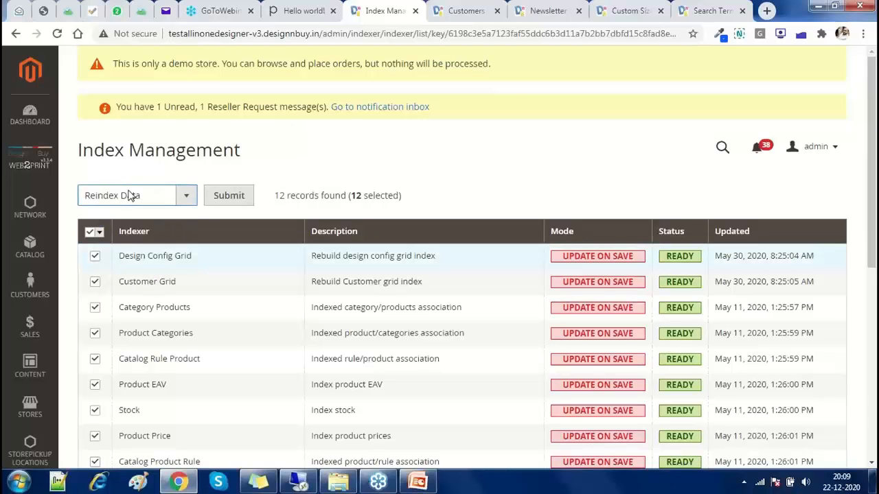
left_click(238, 200)
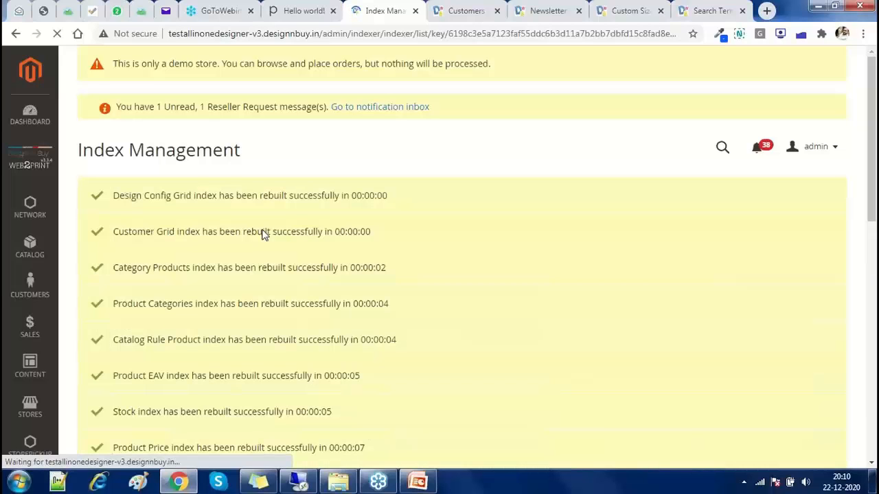
Advance PowerPoint to slide 7 on website optimization, then return to Chrome's Index Management page
left_click(419, 483)
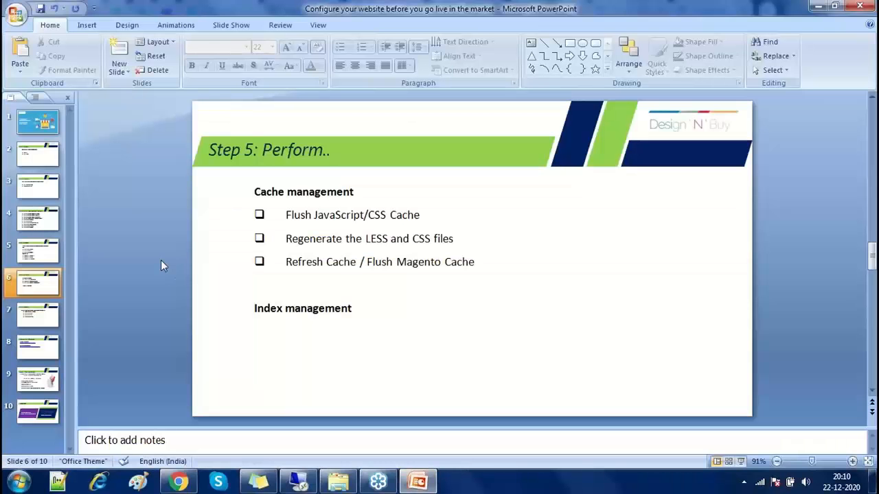
scroll(161, 260, "down", 1)
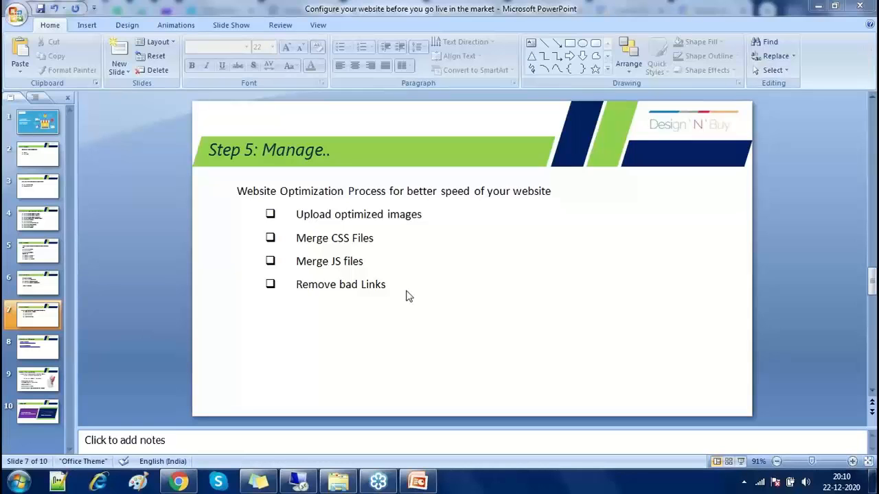
left_click(177, 485)
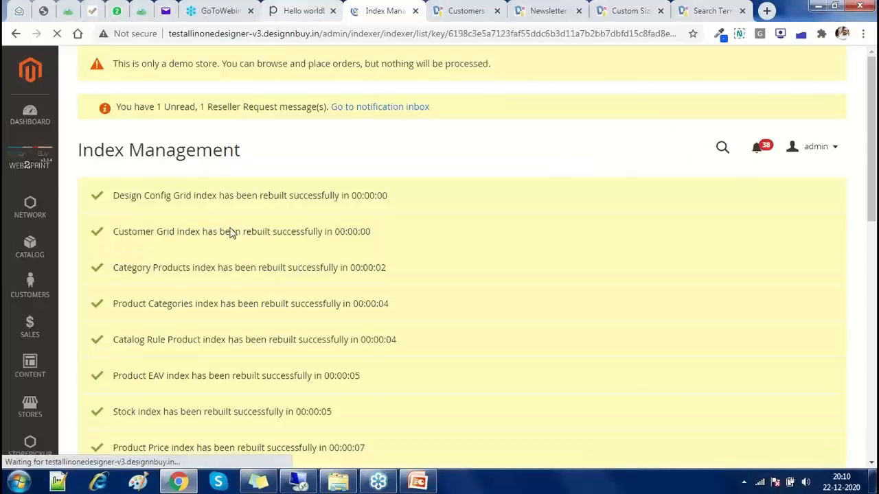
Switch to the Hello world! post tab and click the Design N Buy logo to reach the home page
key("ctrl+shift+Tab")
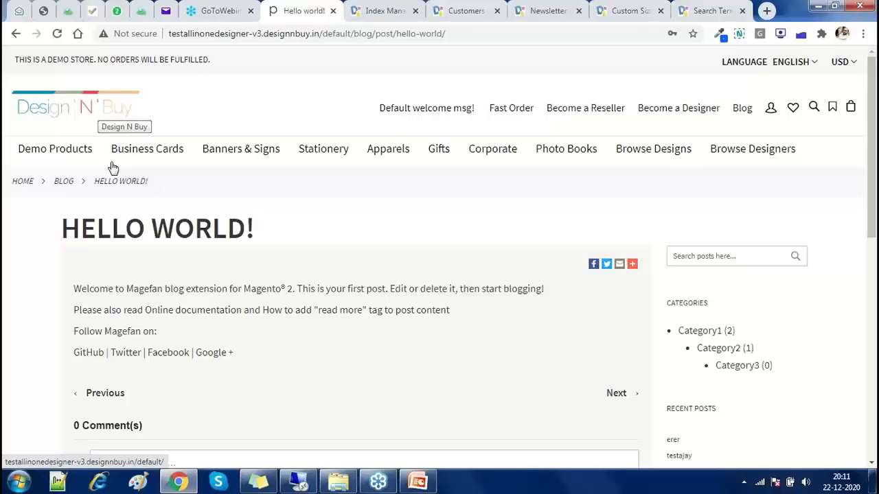
left_click(113, 168)
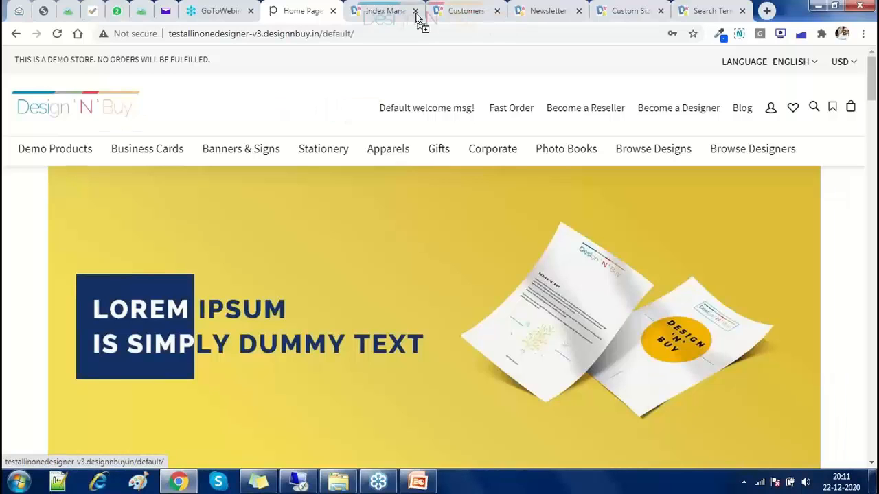
Open the Design 'N' Buy logo image dnb.png in its own browser tab
left_click_drag(416, 14, 413, 12)
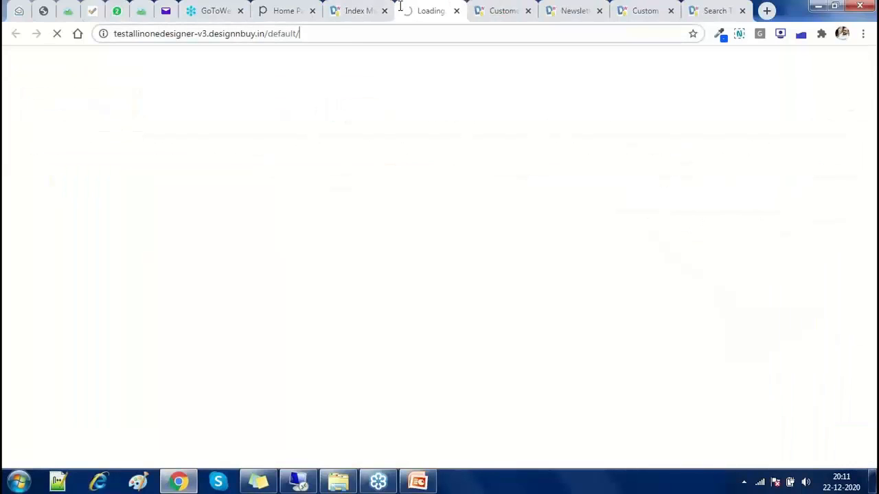
left_click(294, 19)
right_click(87, 119)
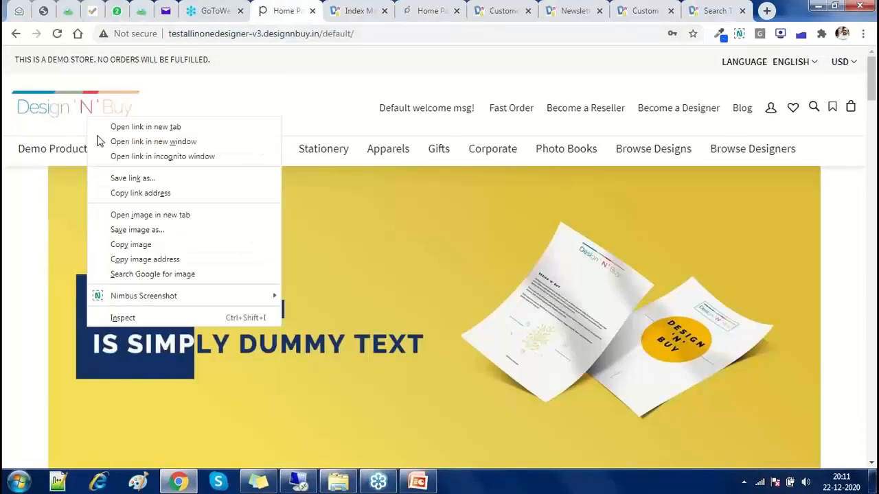
left_click(130, 215)
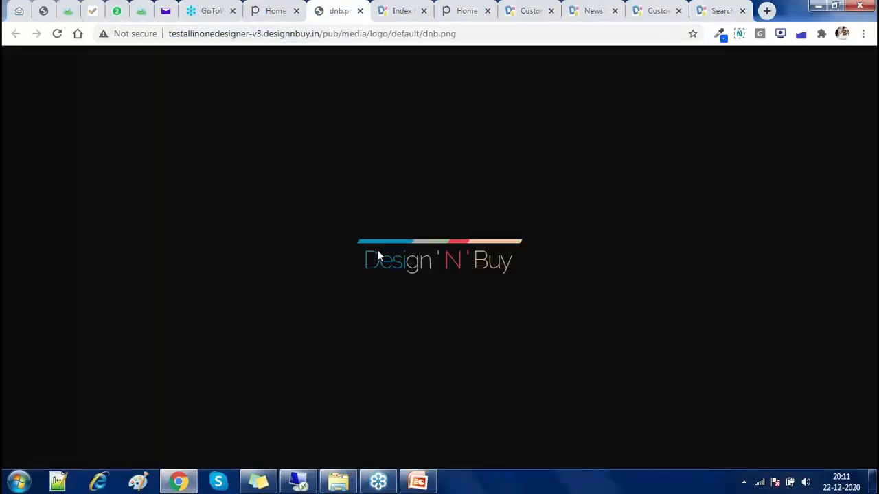
key("ctrl+Tab")
left_click_drag(377, 249, 411, 246)
Browse DesktopData > New Projects > December 2020 and open a client project folder
left_click(337, 481)
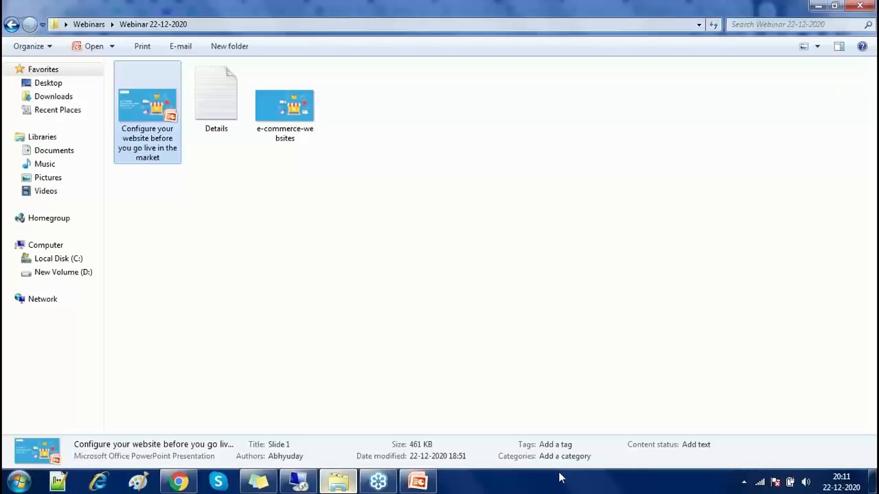
left_click(869, 484)
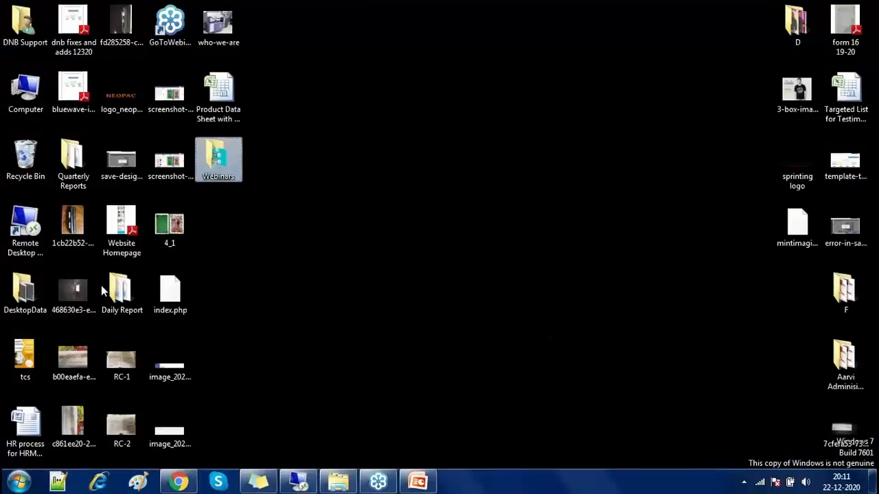
double_click(34, 287)
double_click(533, 52)
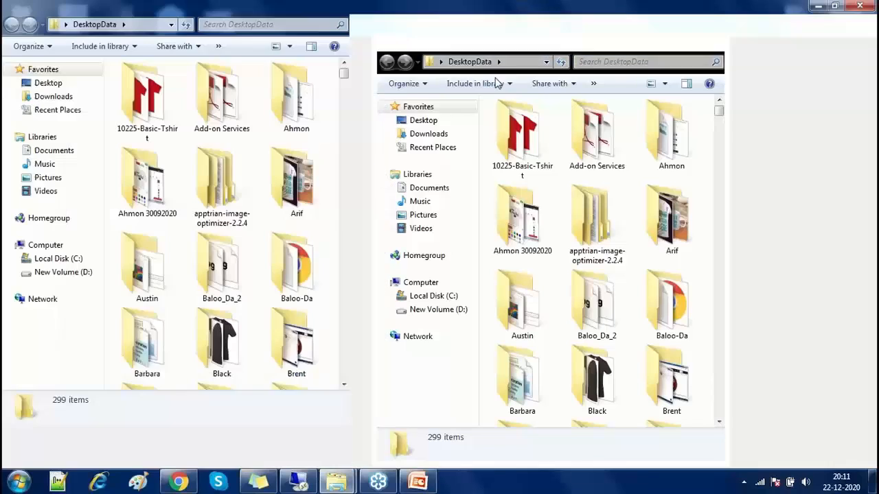
left_click(443, 93)
scroll(450, 139, "down", 5)
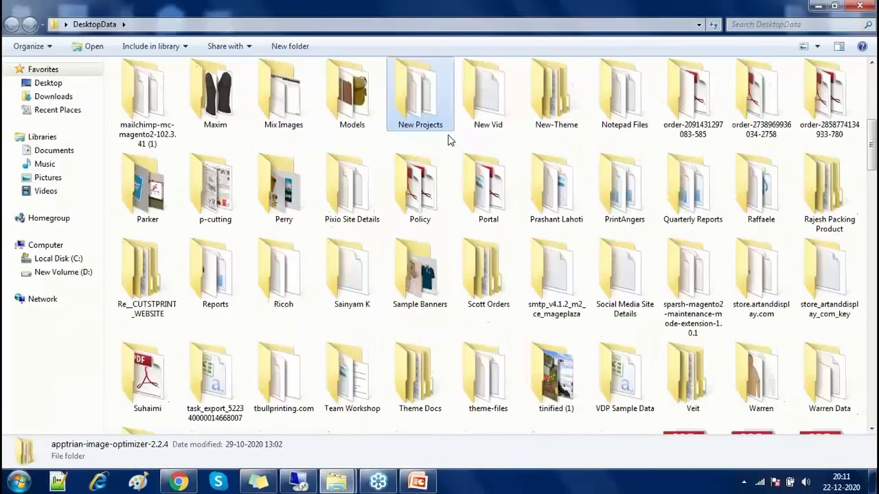
double_click(429, 98)
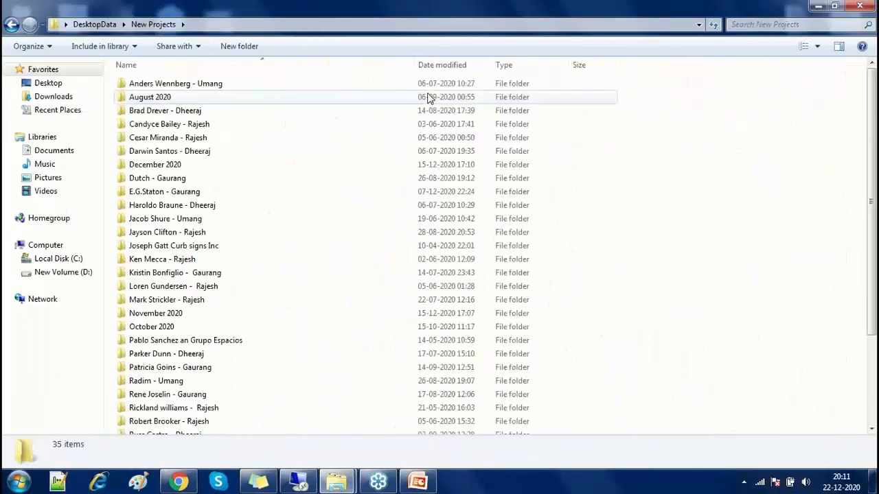
double_click(188, 164)
left_click(165, 101)
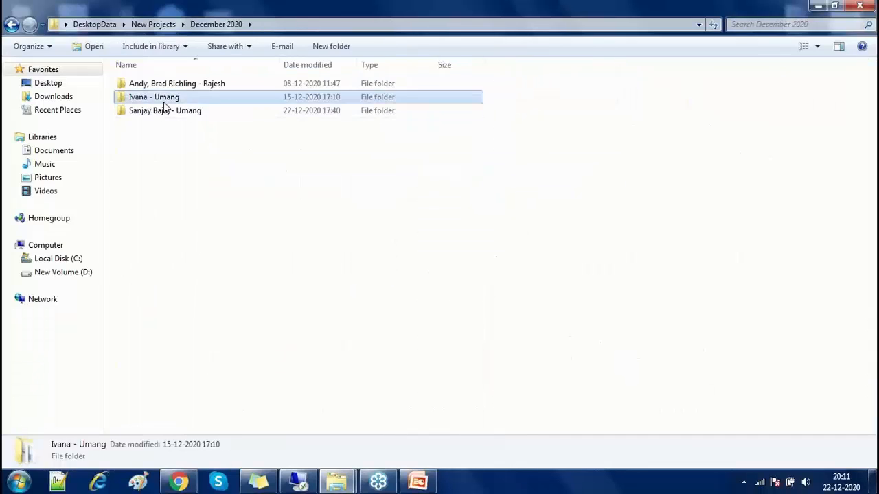
double_click(164, 103)
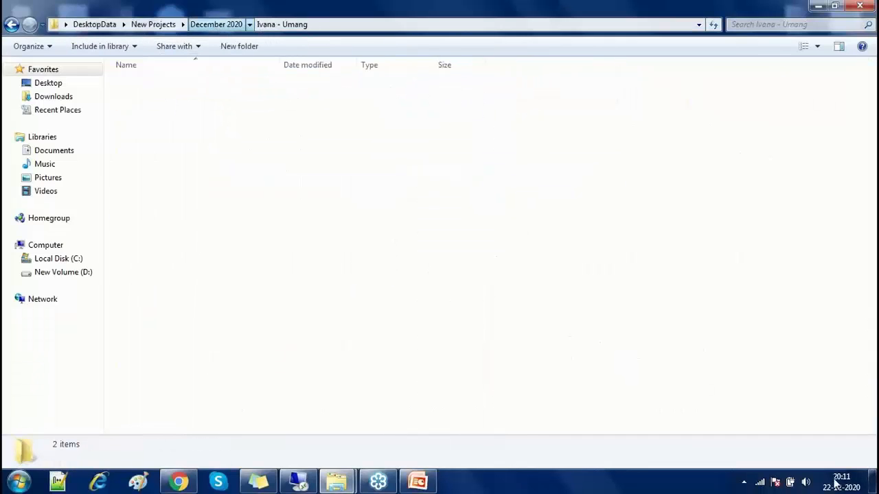
In the Remote Desktop session, minimize the mail program and open sprinting logo.png in Photos
left_click(873, 480)
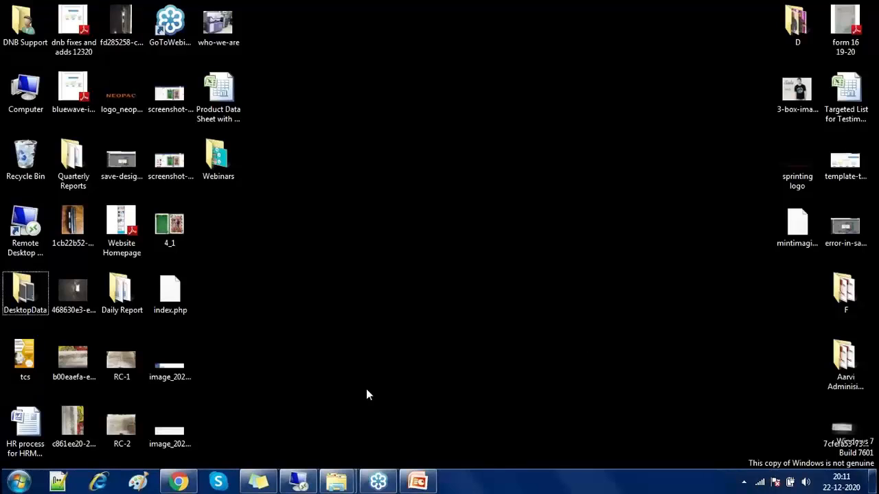
left_click(870, 34)
left_click(311, 480)
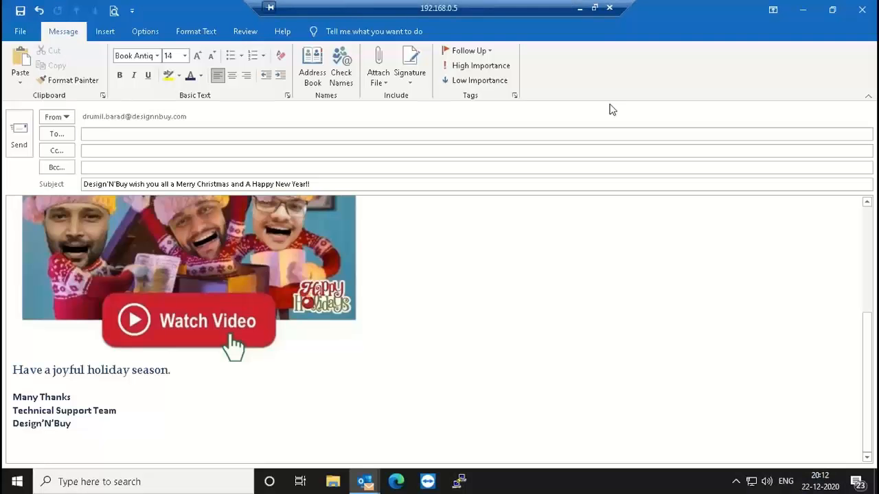
left_click(804, 13)
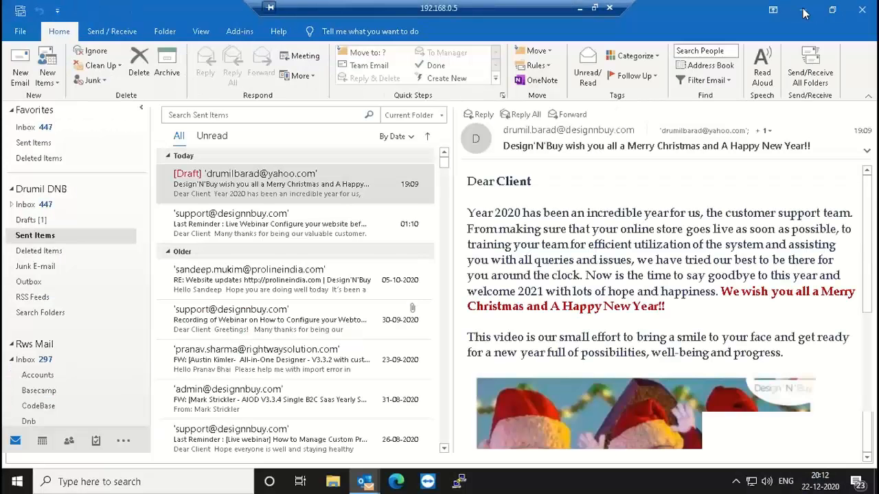
left_click(803, 11)
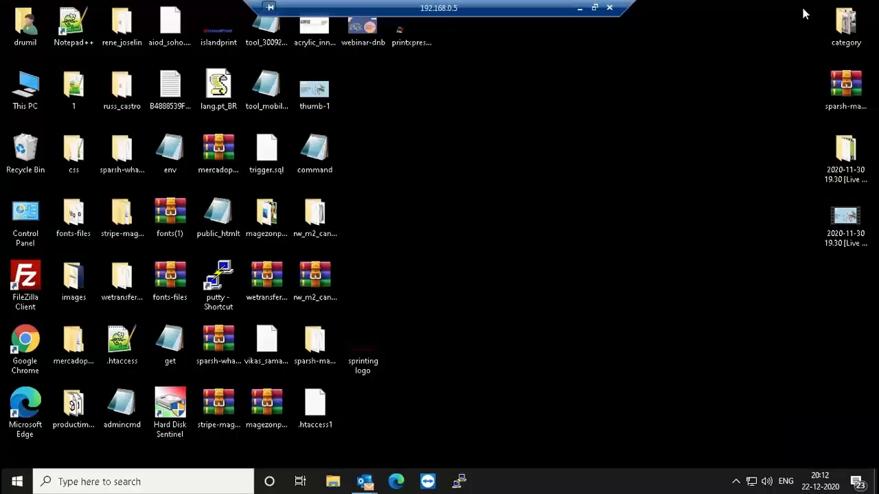
double_click(371, 352)
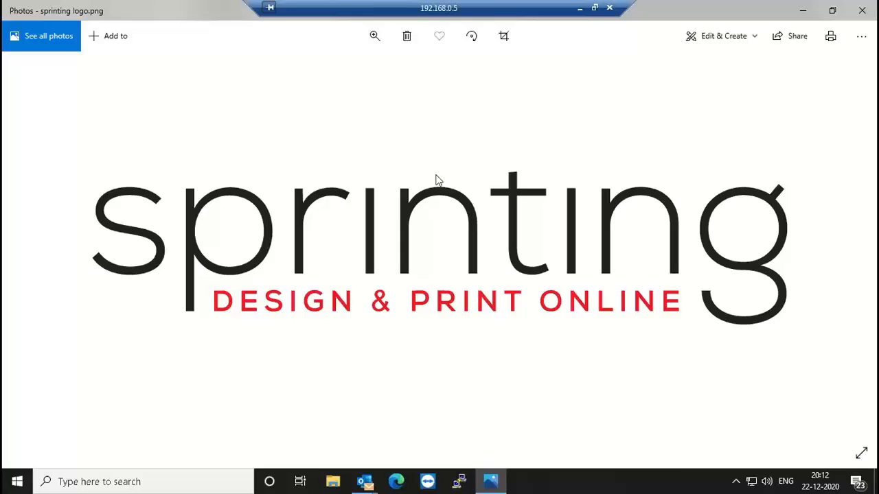
Leave the remote session, go back to the Design'N'Buy home page tab in Chrome, and open a new tab
left_click(580, 7)
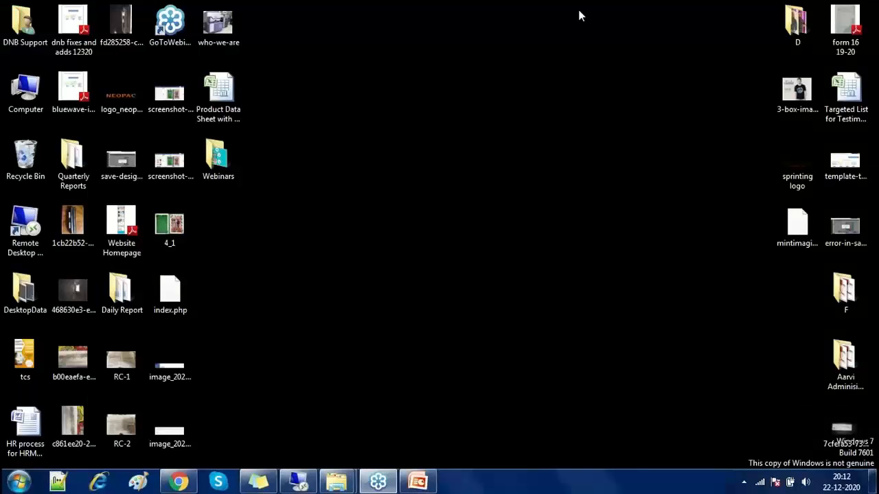
left_click(180, 481)
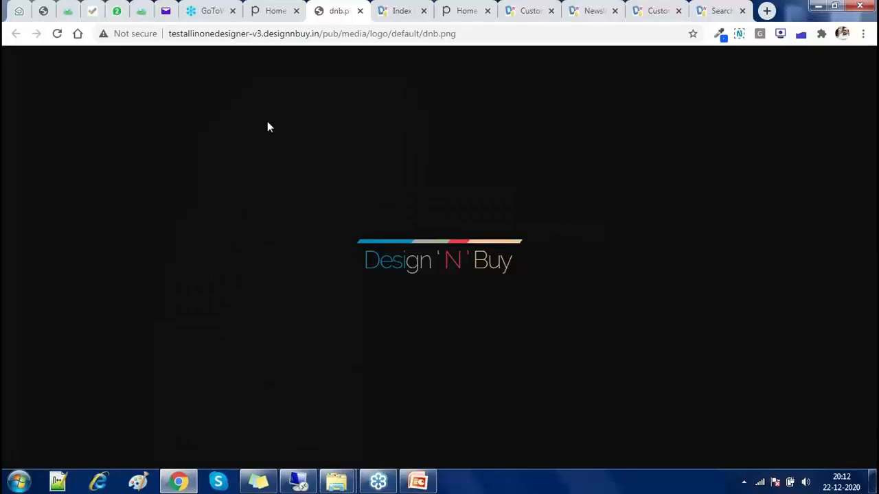
left_click(260, 12)
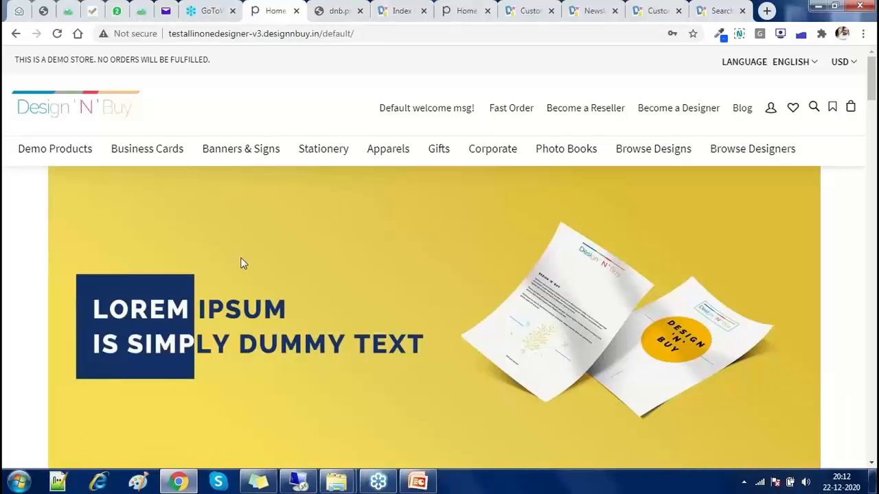
scroll(305, 216, "down", 2)
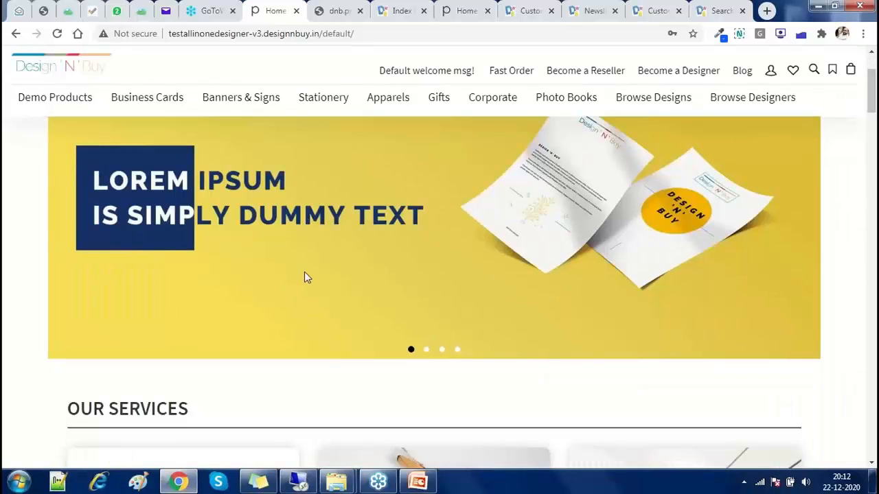
scroll(306, 276, "up", 2)
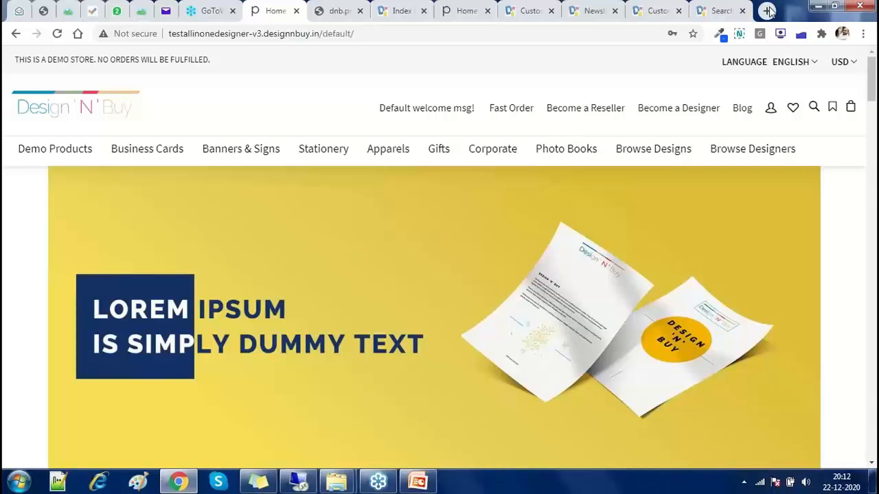
key("ctrl+t")
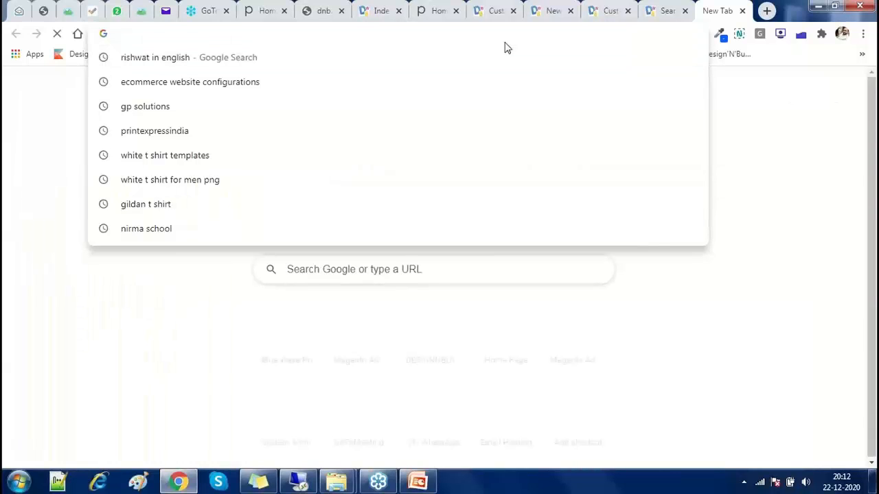
Load tinypng.com and drop 4_1.jpg from the desktop to compress it from 423.2 KB (-68%)
type("tinypng.com")
key("Return")
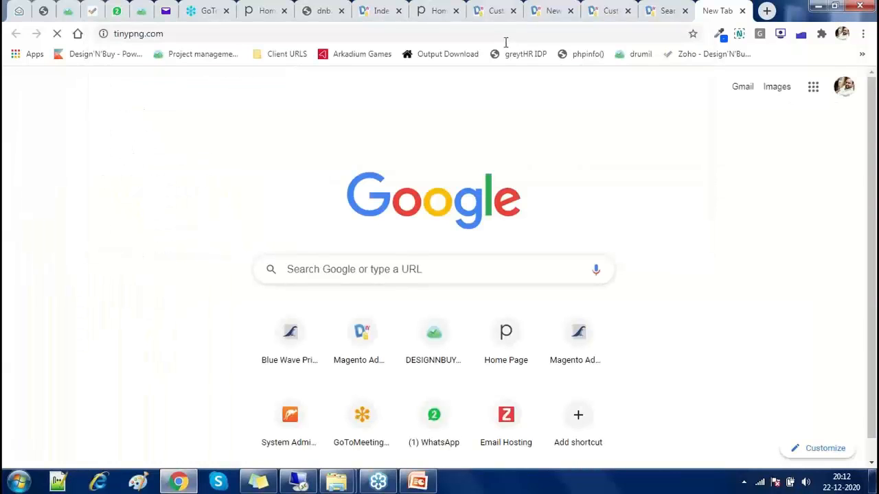
left_click(506, 43)
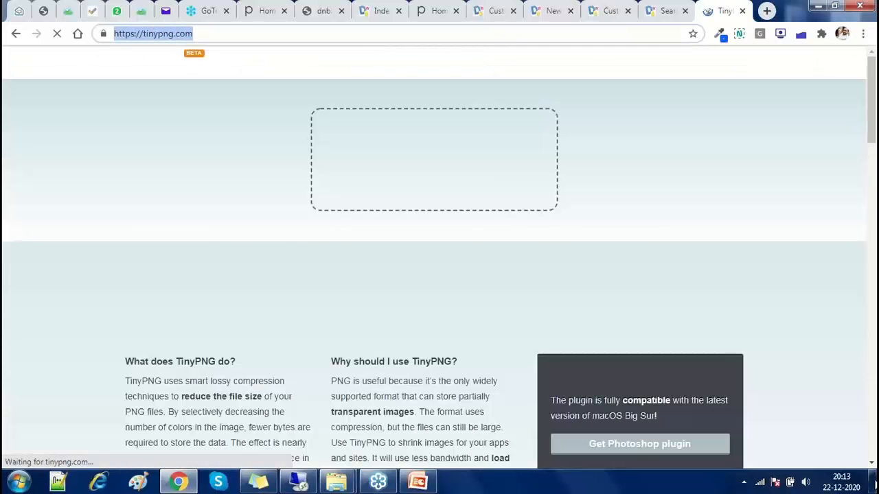
key("super+d")
left_click_drag(175, 223, 234, 393)
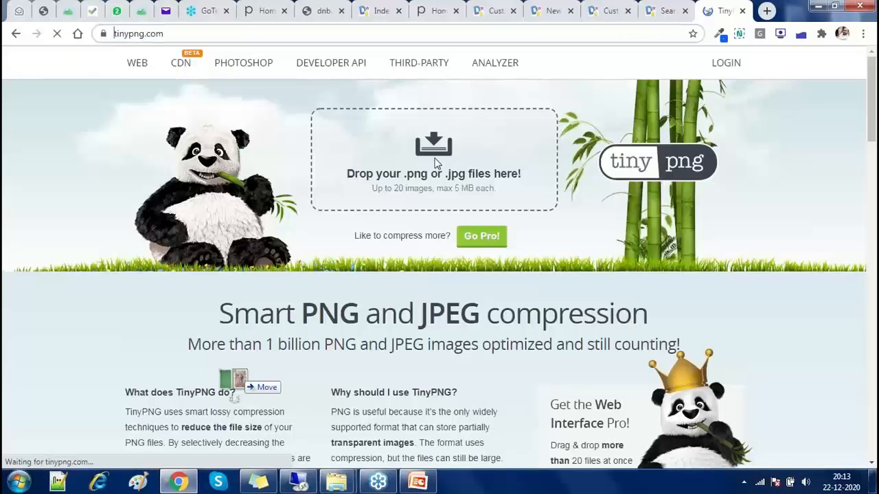
left_click_drag(434, 163, 434, 163)
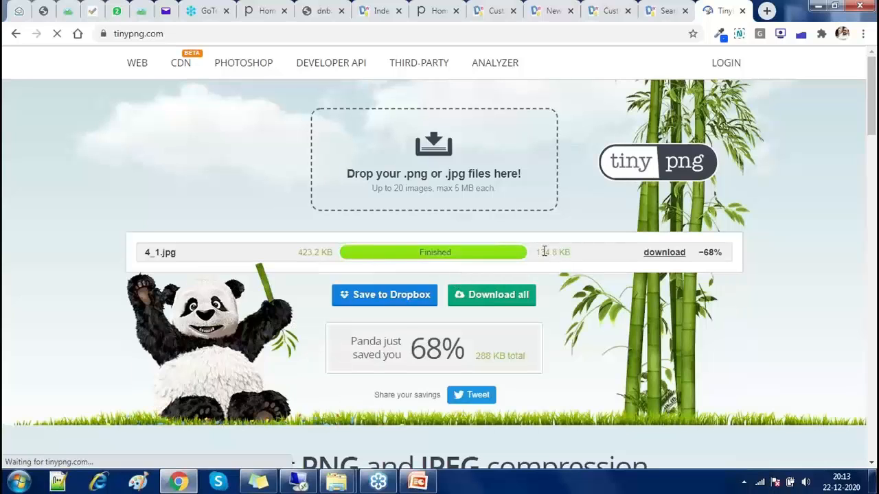
left_click_drag(543, 252, 622, 256)
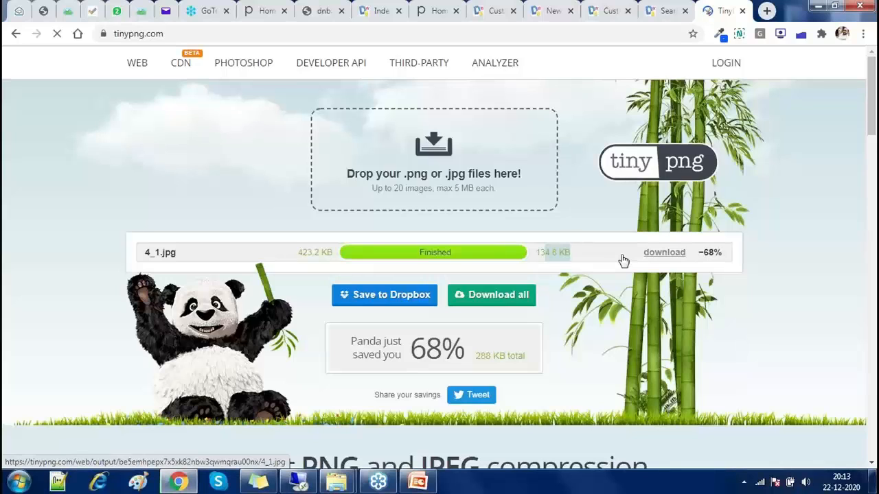
Download the compressed 4_1.jpg, compare it with the original, and return to PowerPoint slide 7
left_click(138, 449)
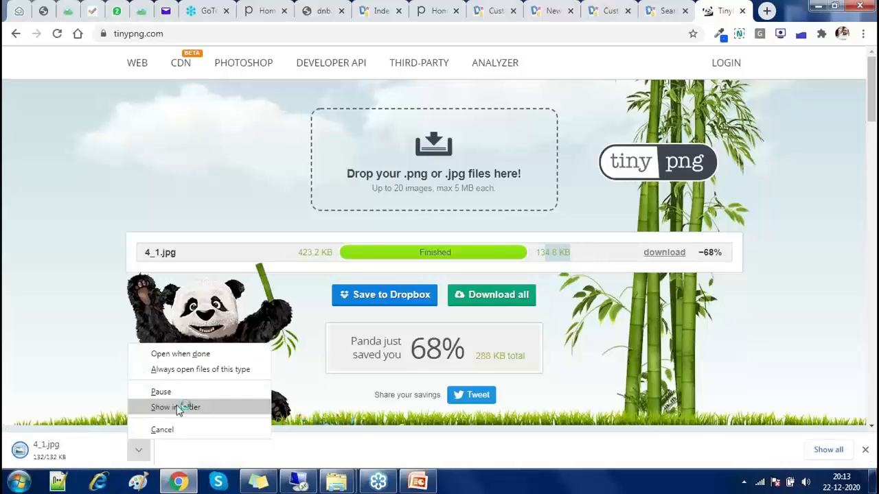
left_click(176, 405)
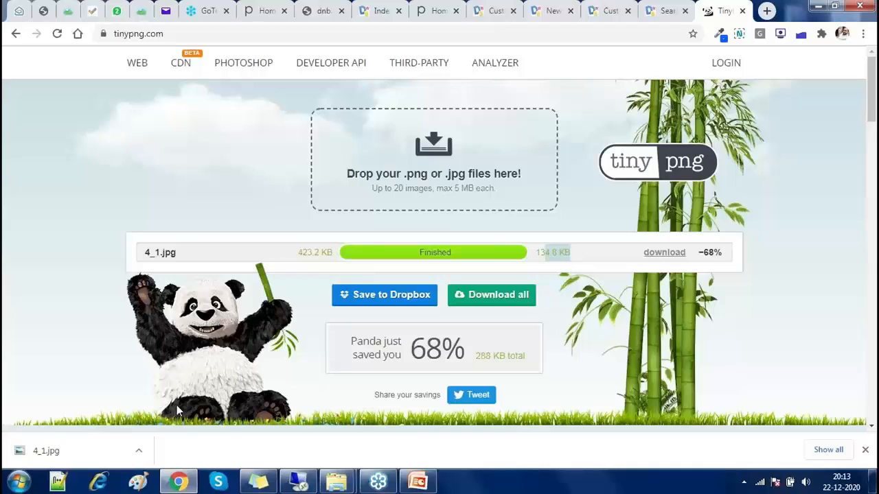
left_click(48, 453)
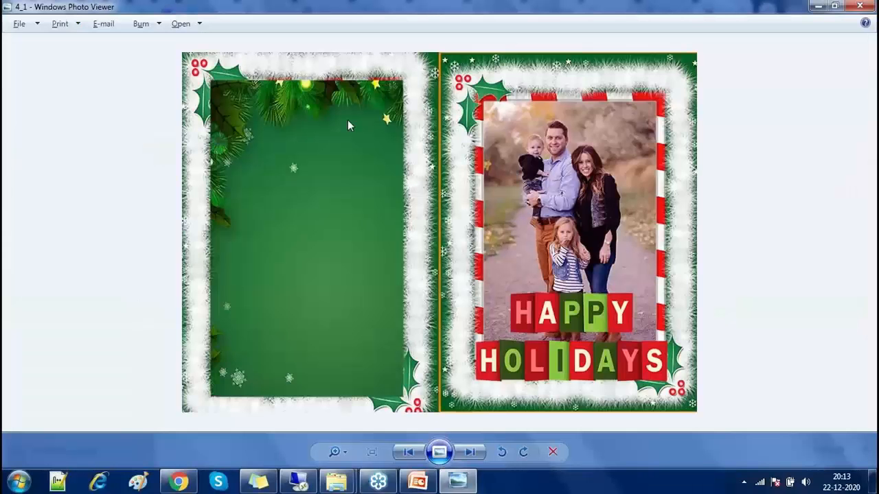
left_click(873, 482)
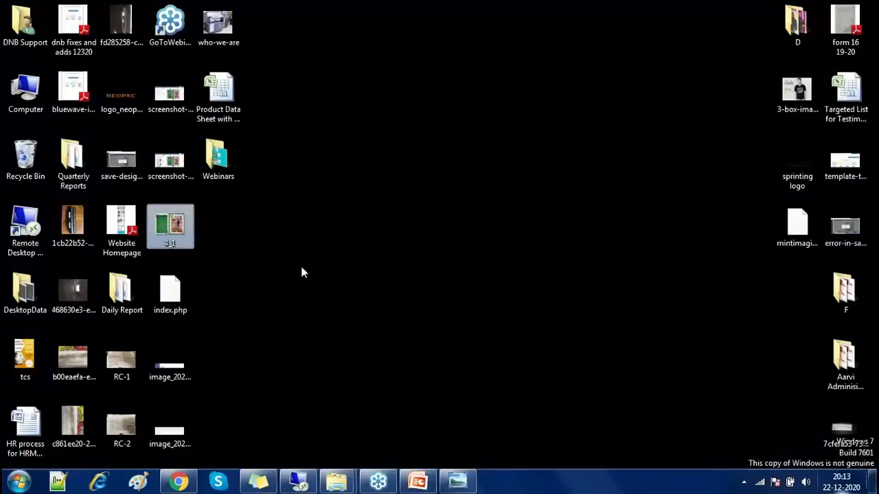
double_click(166, 226)
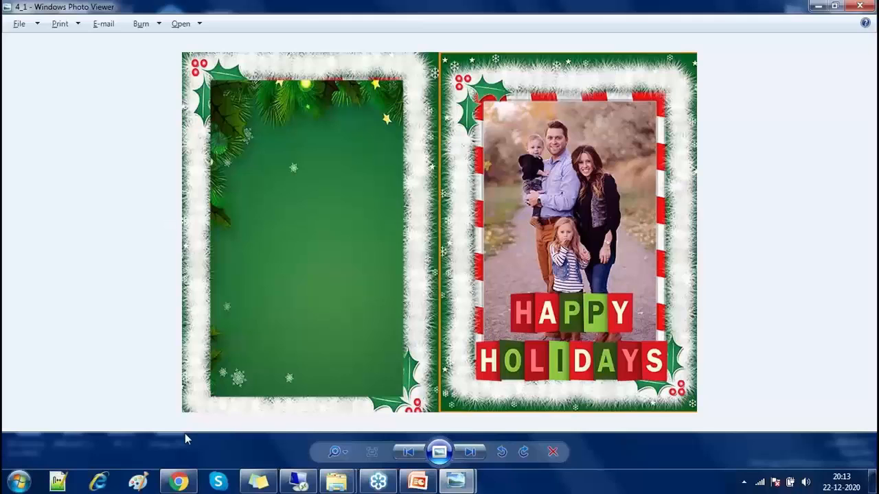
left_click(178, 481)
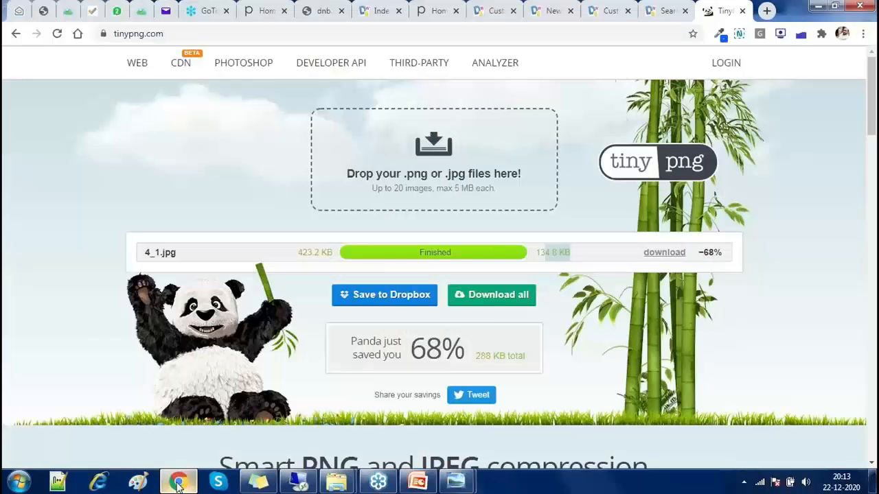
left_click(425, 483)
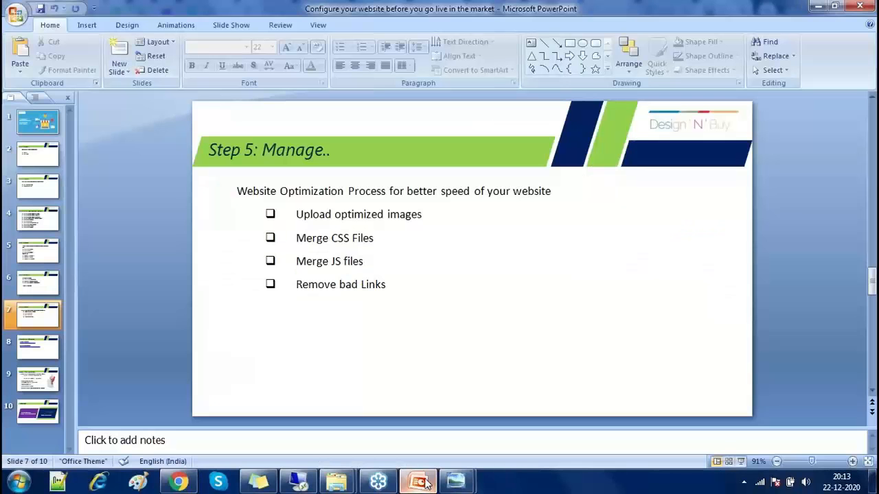
Show the Design'N'Buy demo store in Chrome, then scroll PowerPoint to slide 8, 'Informative Information'
key("alt+Tab")
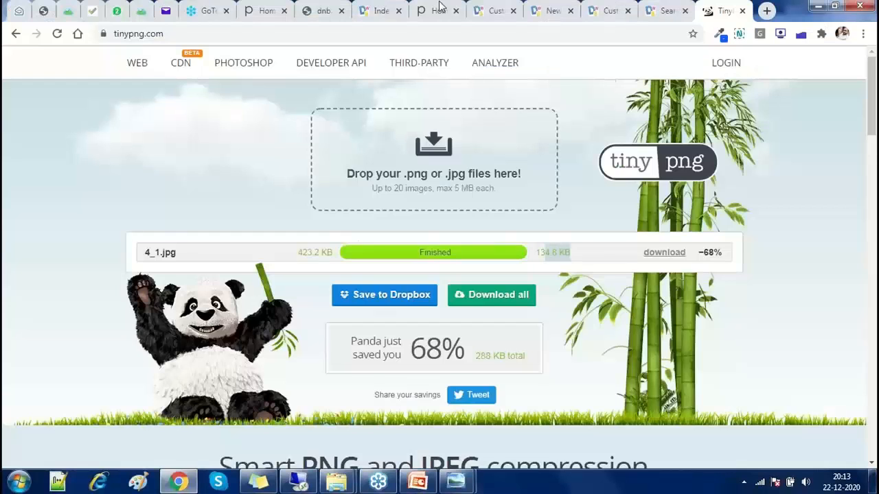
left_click(438, 11)
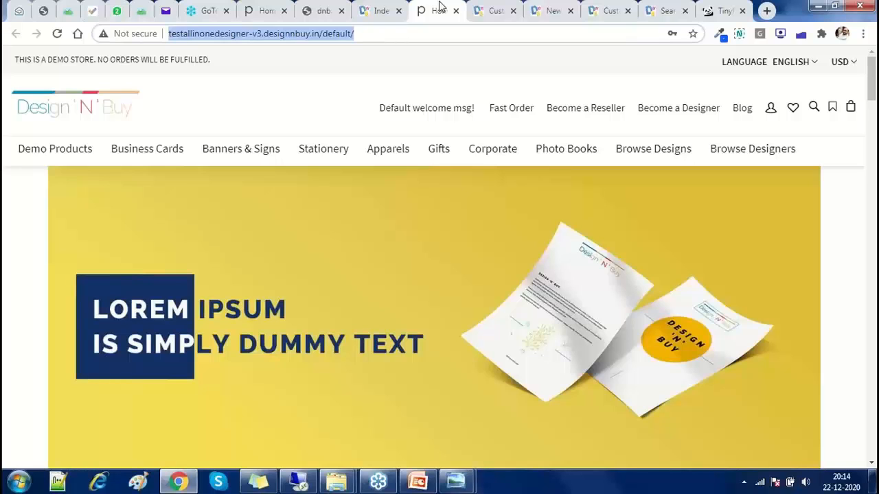
left_click(426, 485)
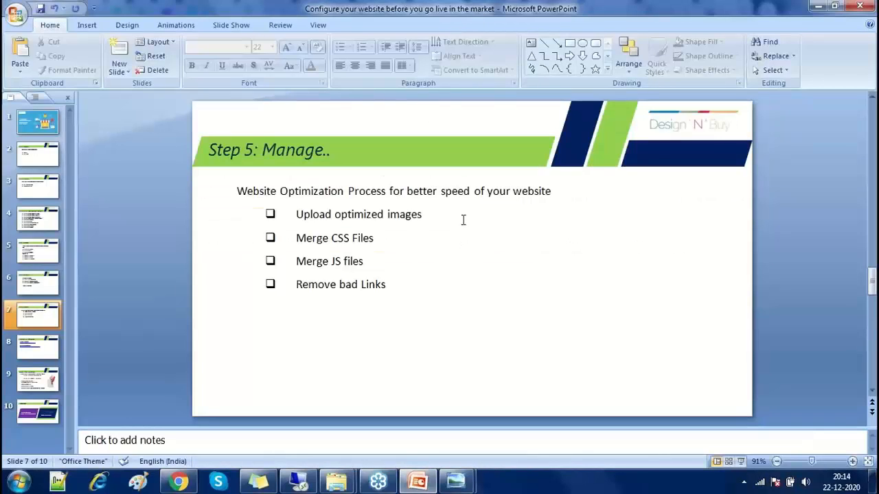
scroll(463, 219, "down", 1)
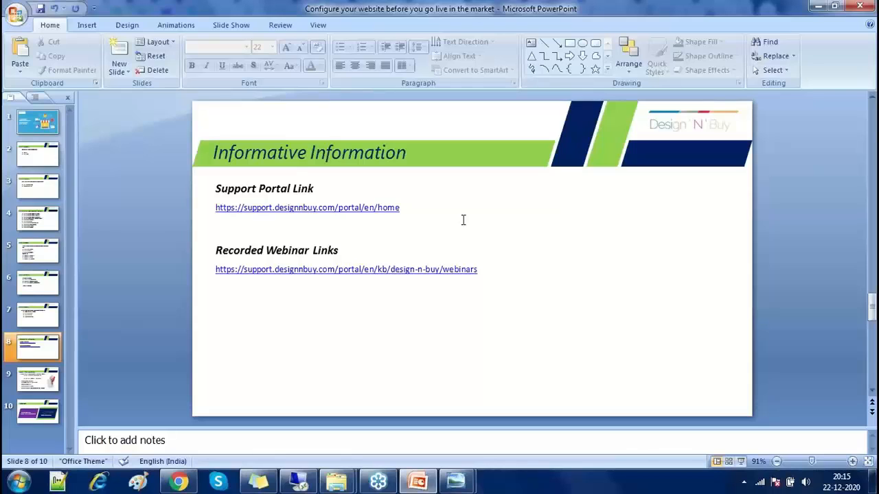
Copy the support portal link from the slide and load it in Chrome's TinyPNG tab
left_click_drag(405, 207, 217, 217)
key("ctrl+c")
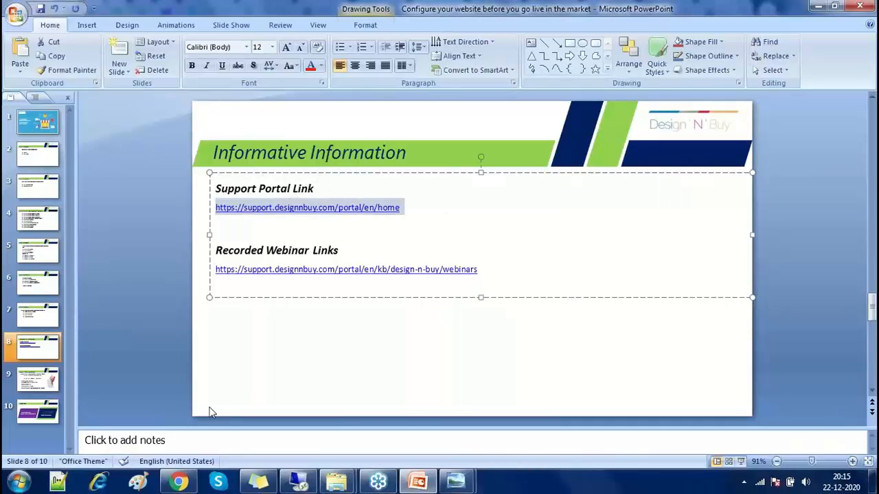
key("alt+Tab")
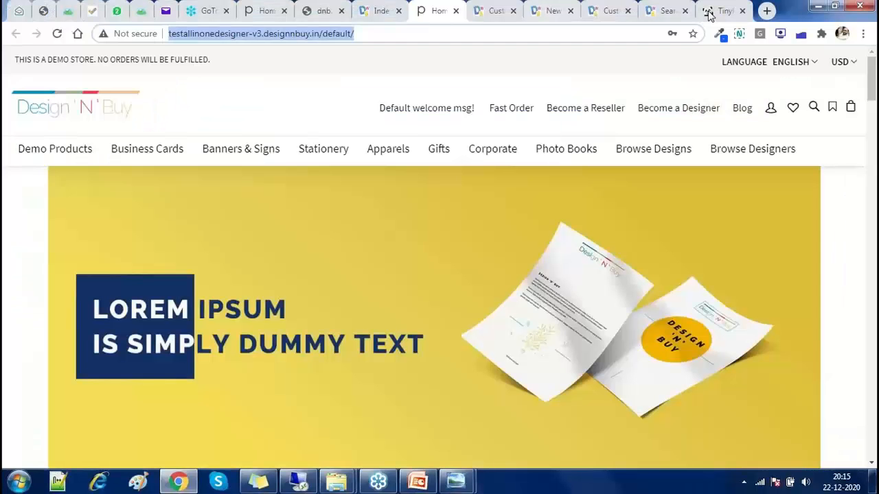
left_click(721, 10)
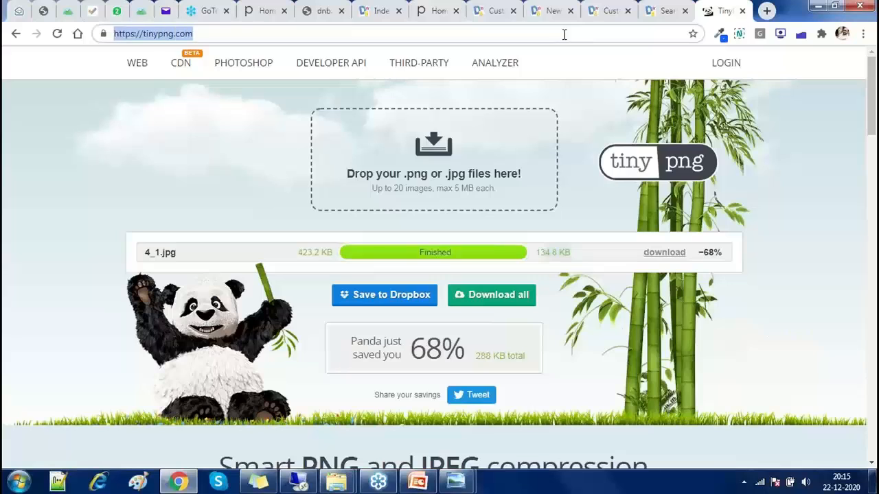
key("ctrl+v")
key("Return")
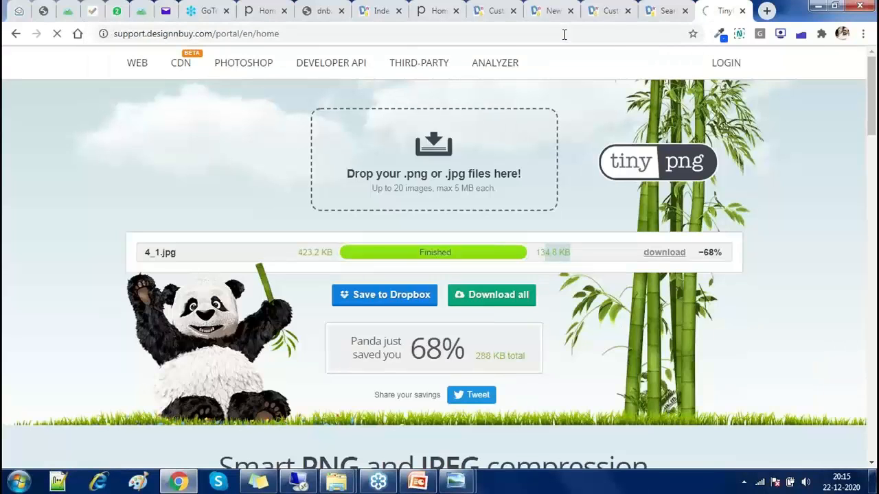
left_click(565, 34)
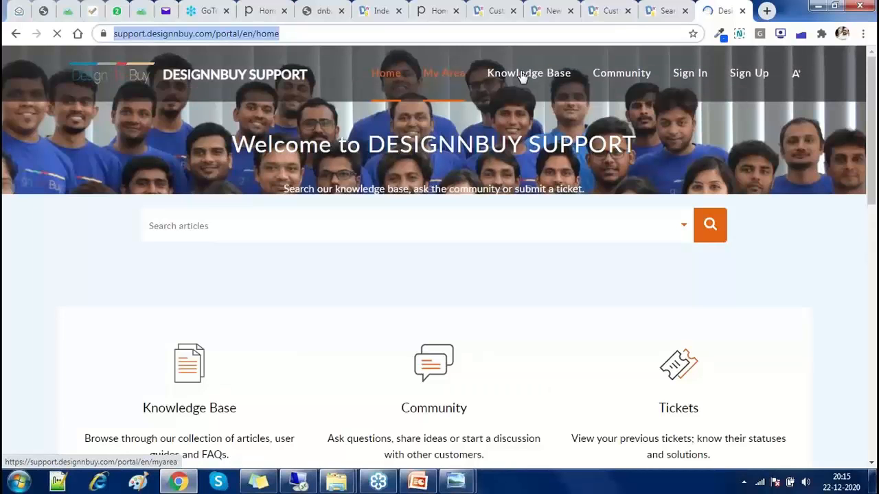
Open Knowledge Base > Webinars on the portal, then scroll PowerPoint to slide 9, 'Support from Design'N'Buy'
left_click(522, 73)
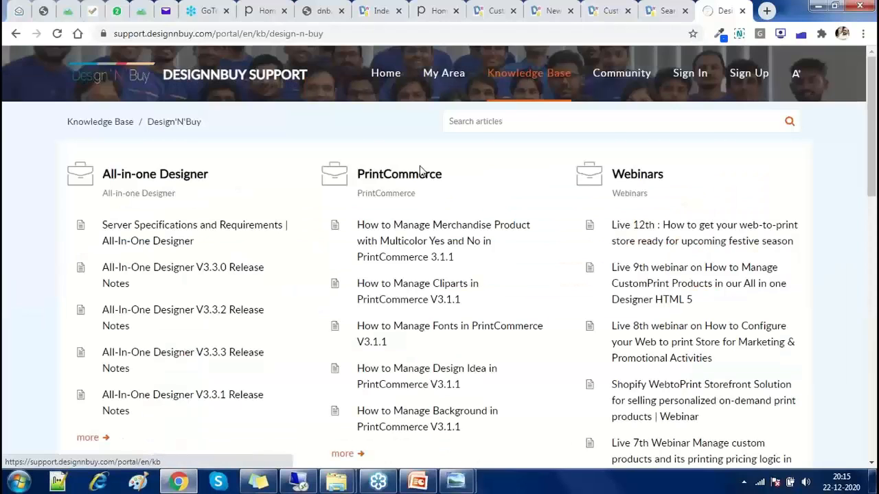
scroll(421, 171, "down", 3)
scroll(420, 172, "up", 3)
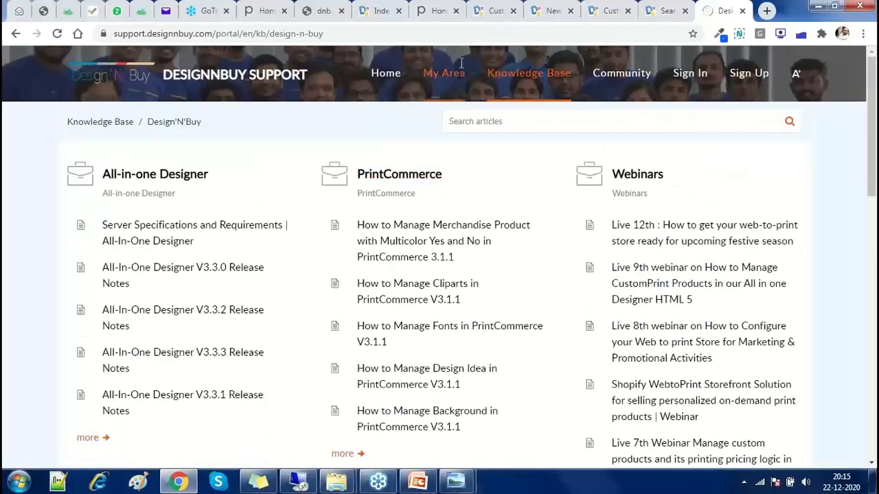
left_click(637, 174)
scroll(164, 332, "down", 4)
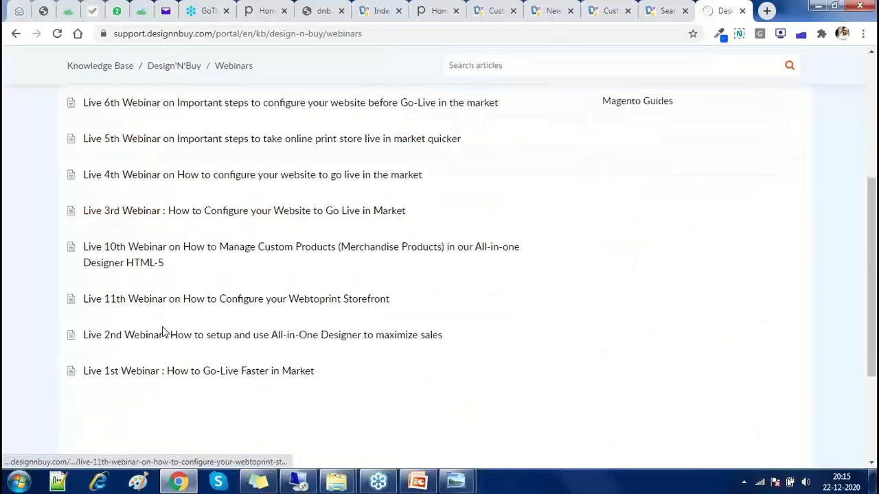
scroll(164, 333, "up", 4)
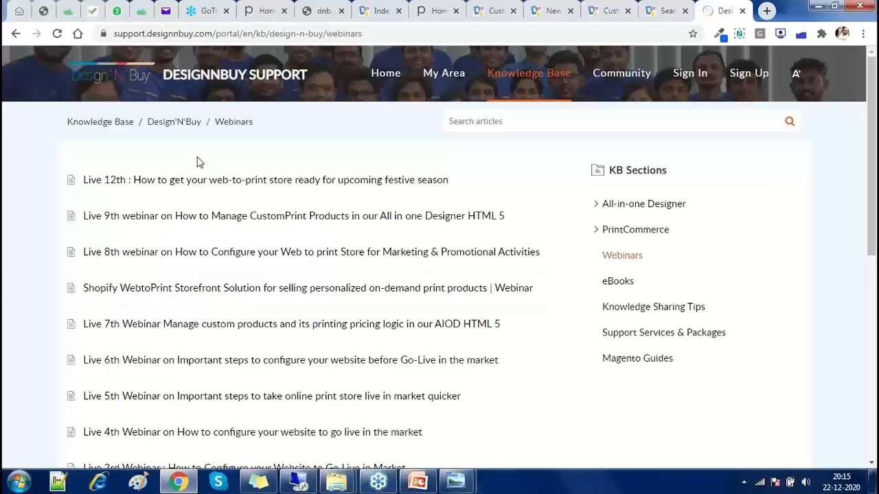
left_click(415, 482)
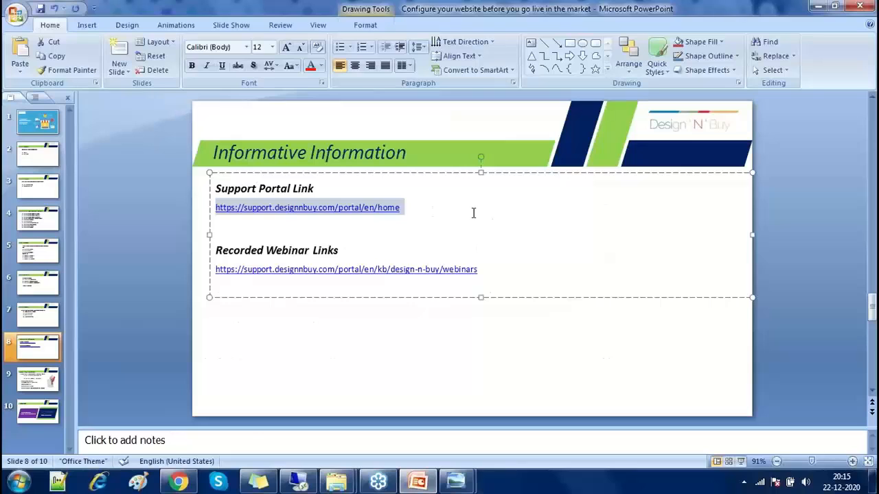
scroll(473, 214, "down", 2)
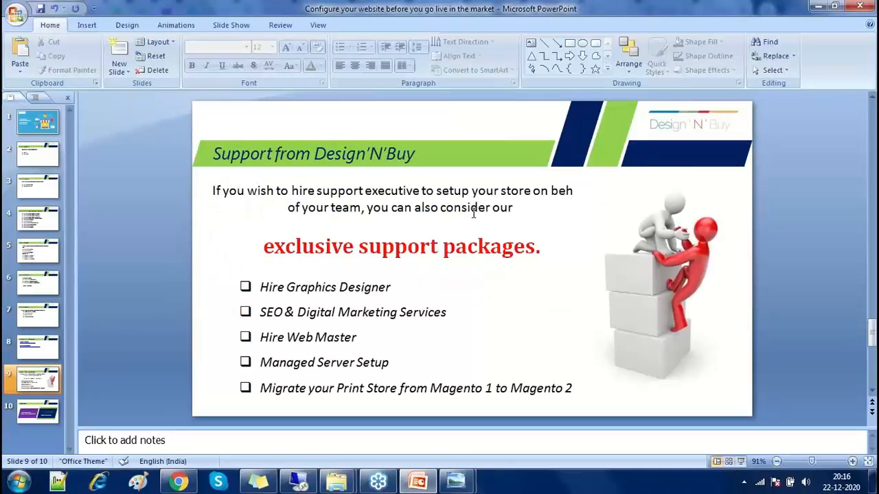